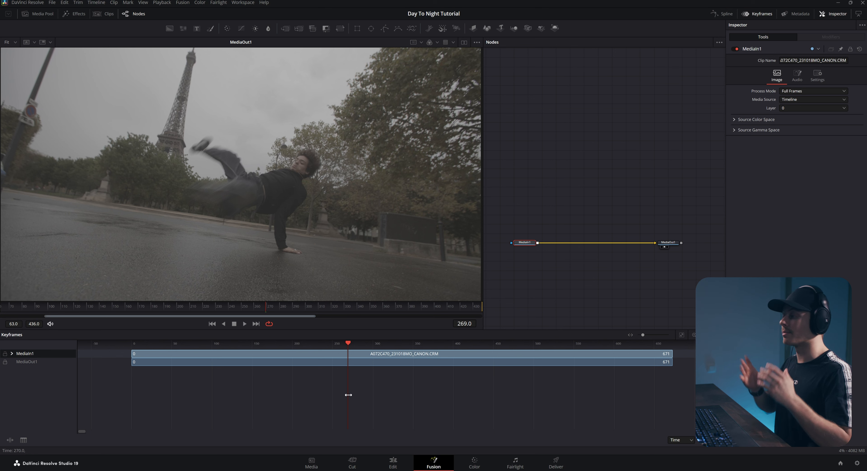
# - Hide the Keyframes panel
pyautogui.click(720, 15)
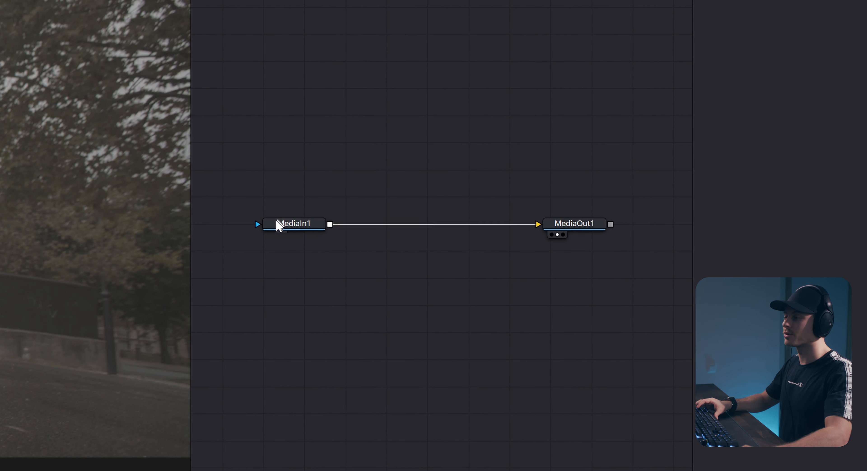
pyautogui.click(305, 230)
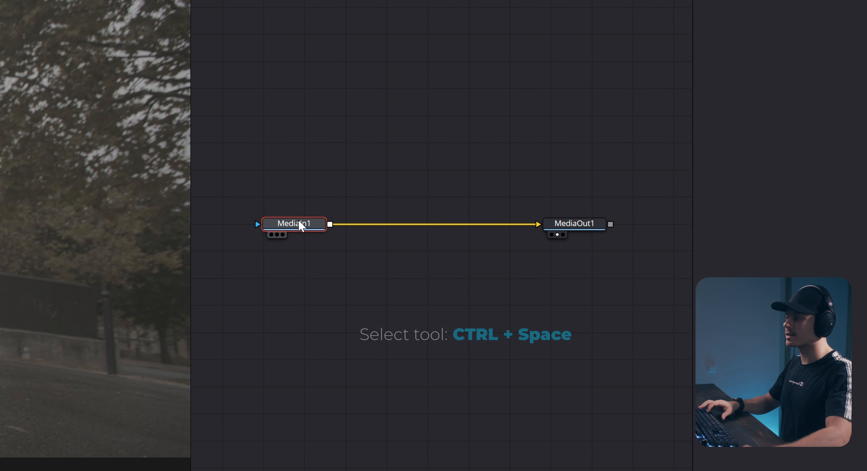
pyautogui.hotkey('ctrl', 'space')
pyautogui.write('bac')
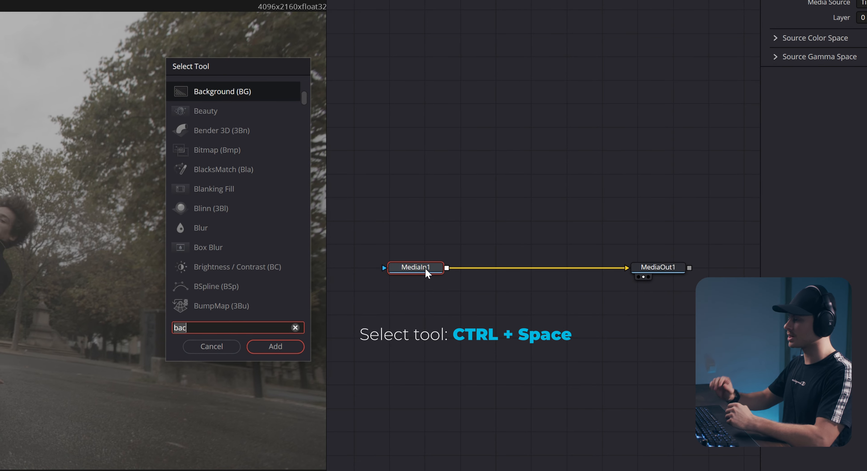
pyautogui.press('BackSpace')
pyautogui.press('BackSpace')
pyautogui.press('BackSpace')
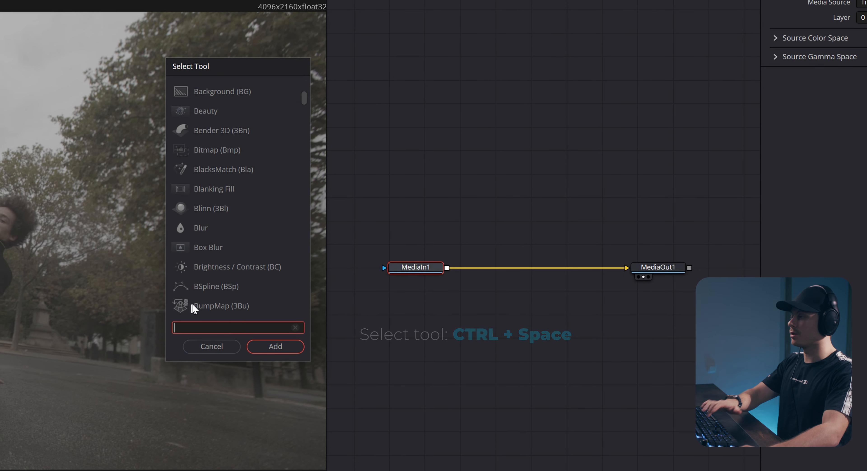
pyautogui.moveTo(304, 99)
pyautogui.mouseDown()
pyautogui.moveTo(290, 313)
pyautogui.moveTo(296, 93)
pyautogui.mouseUp()
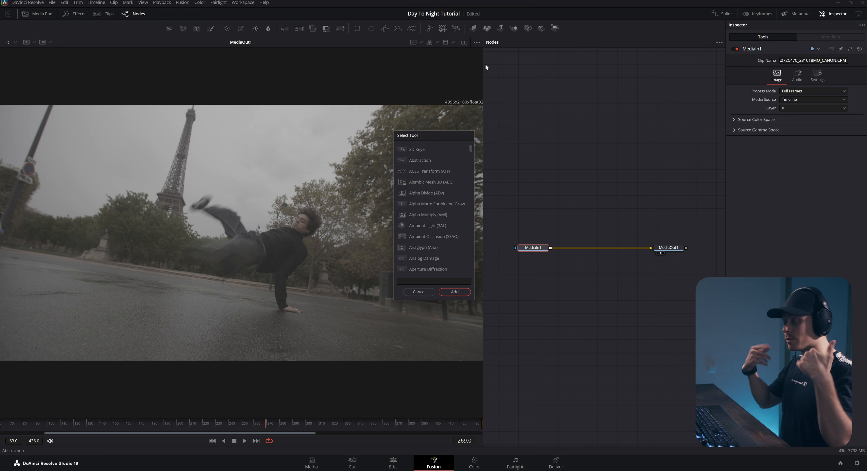
pyautogui.press('b')
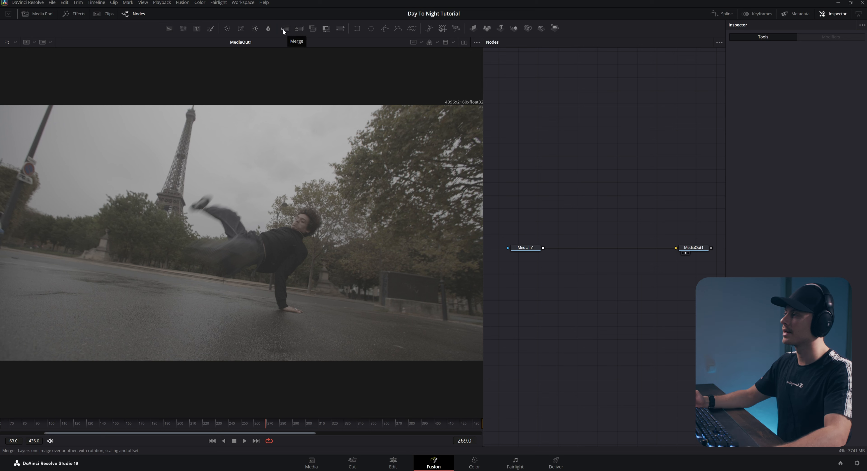
# - Insert a Merge node between MediaIn1 and MediaOut1, connect a Background node to its foreground input and place it above the Merge
pyautogui.moveTo(287, 27); pyautogui.dragTo(589, 248)
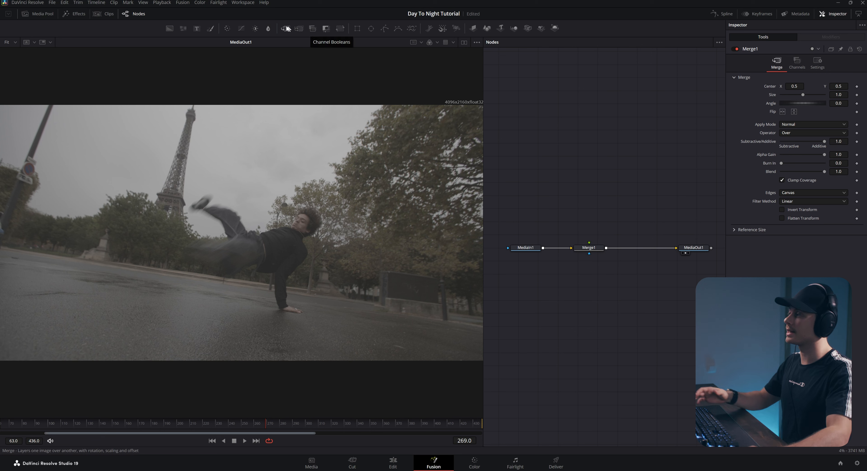
pyautogui.moveTo(170, 29); pyautogui.dragTo(589, 245)
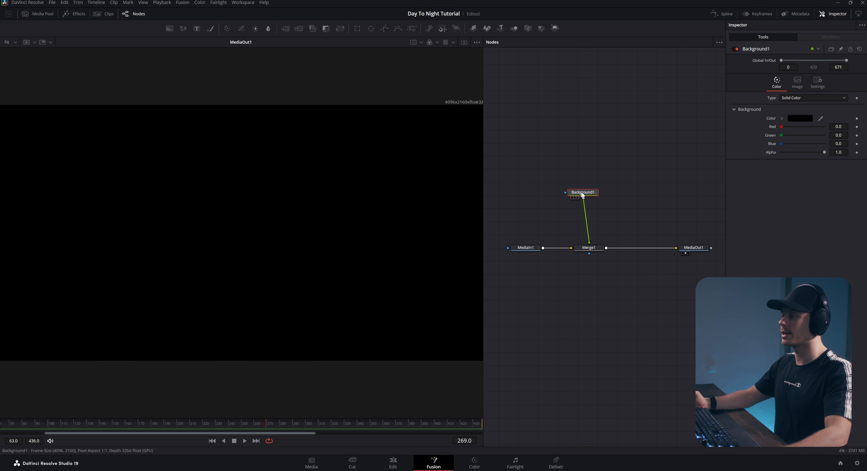
pyautogui.moveTo(582, 192); pyautogui.dragTo(589, 217)
pyautogui.click(584, 200)
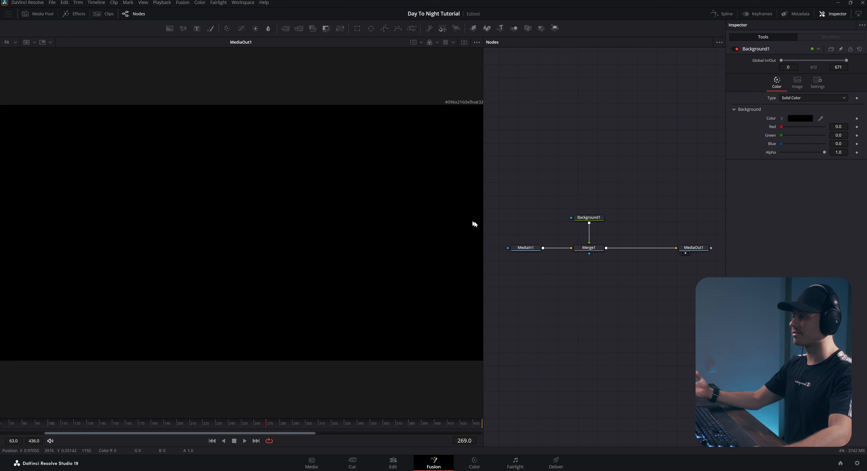
pyautogui.click(591, 247)
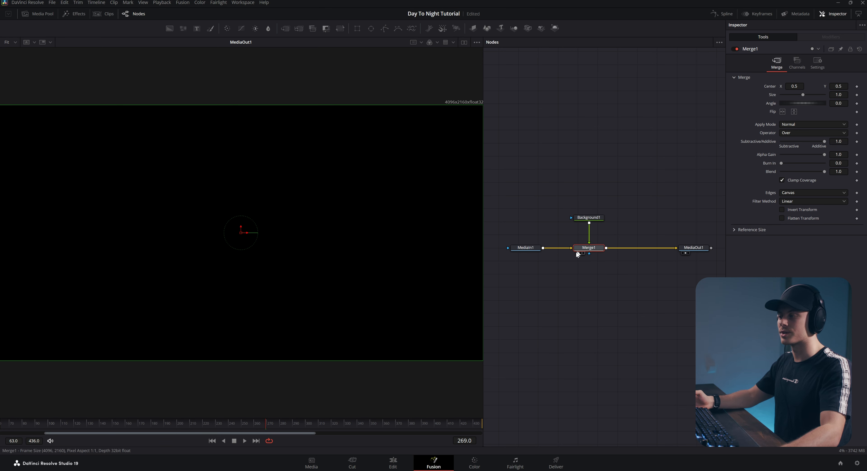
pyautogui.click(539, 249)
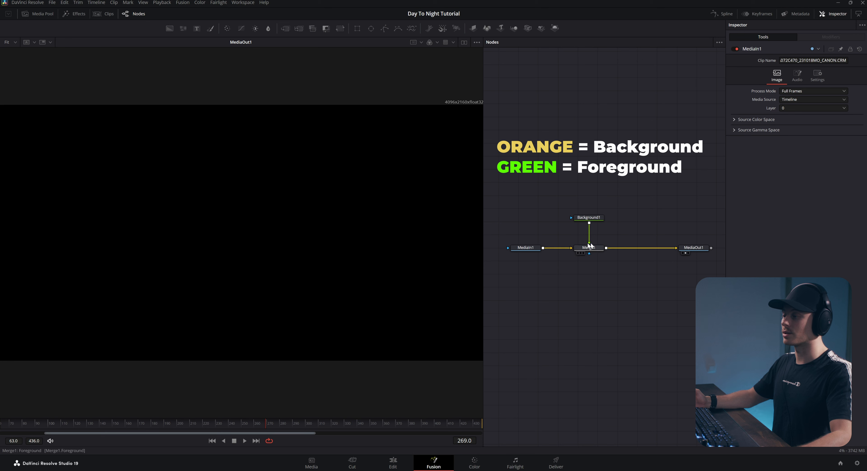
# - Rename the Background1 node as Solid
pyautogui.click(588, 220)
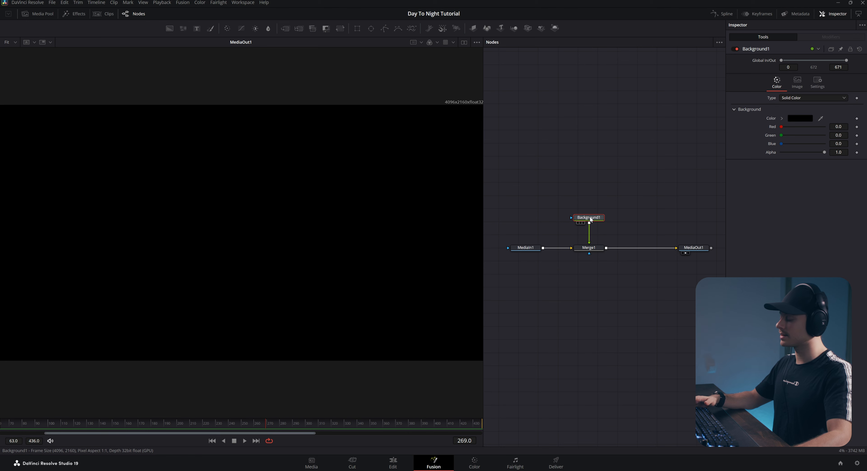
pyautogui.press('F2')
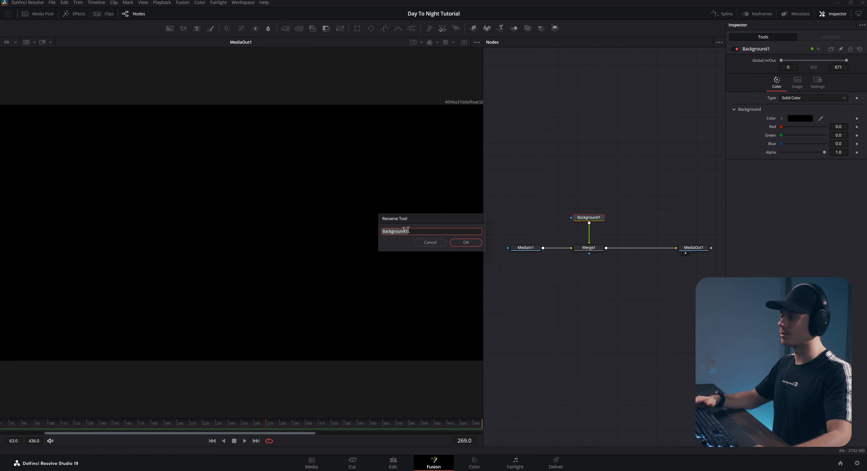
pyautogui.write('Sp')
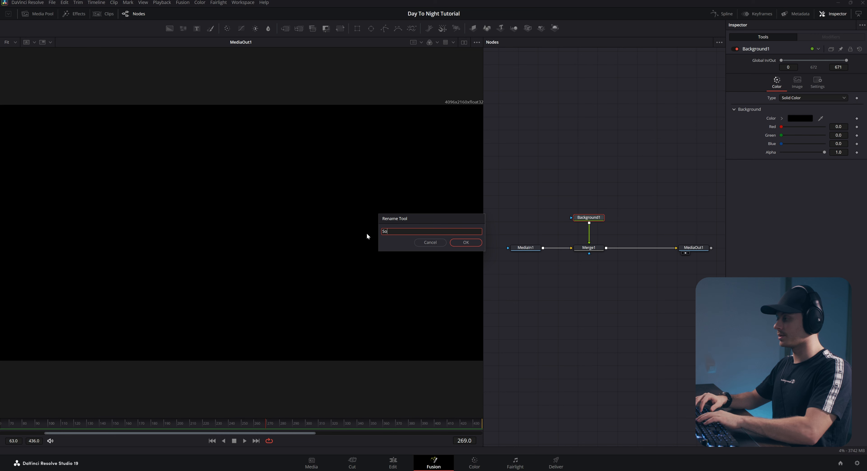
pyautogui.write('lid')
pyautogui.press('Return')
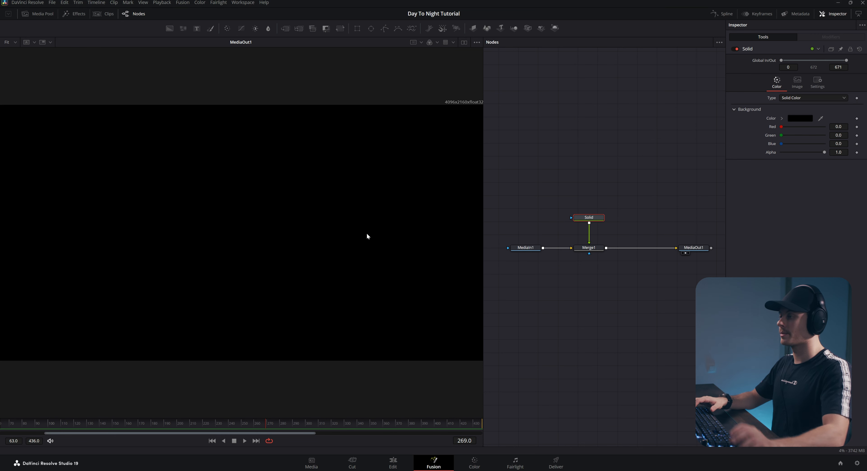
# - Swap the Merge1 node's foreground and background inputs and swap them back
pyautogui.click(586, 247)
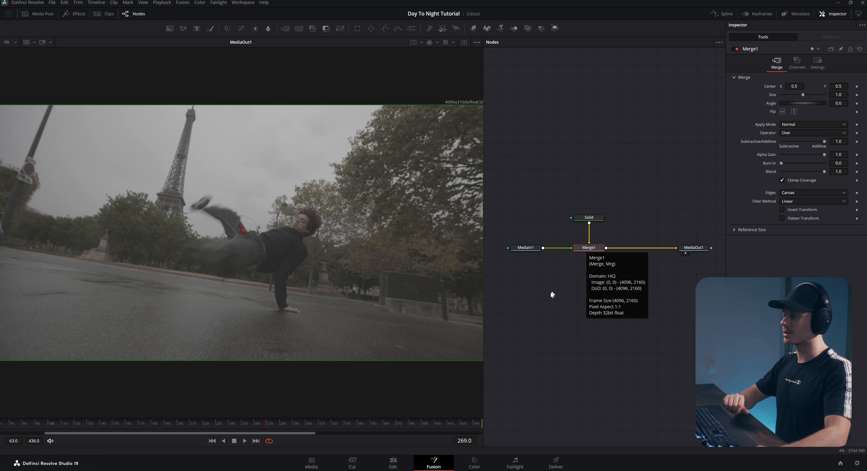
pyautogui.click(570, 279)
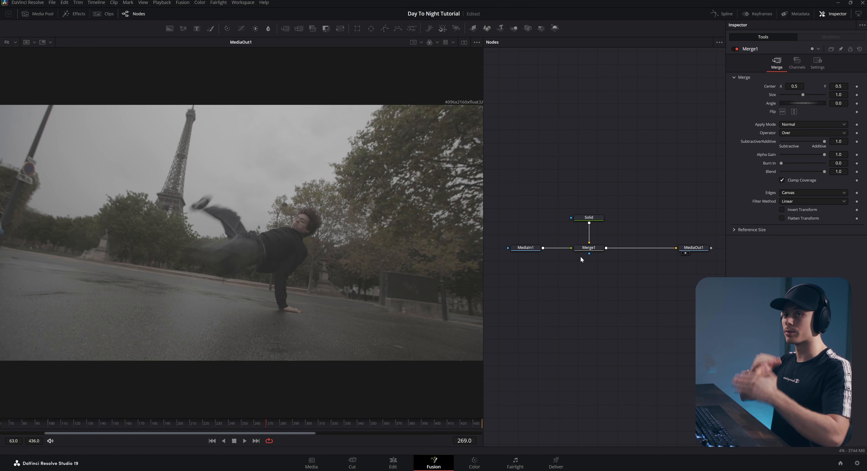
pyautogui.click(581, 249)
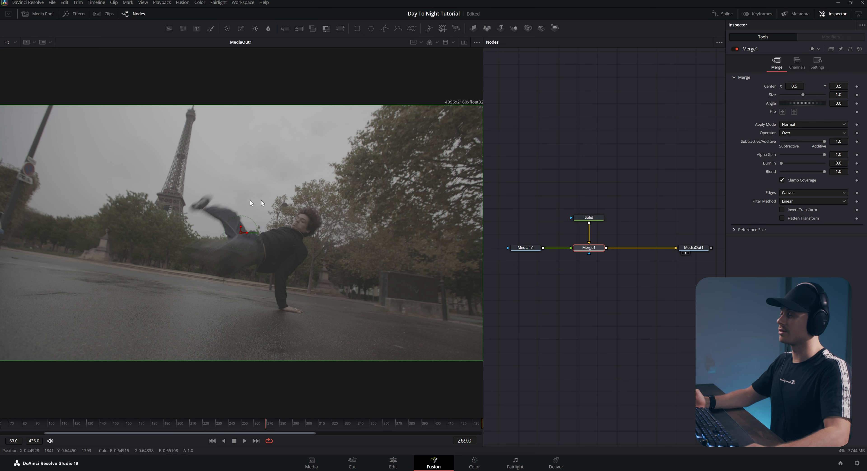
pyautogui.hotkey('ctrl', 't')
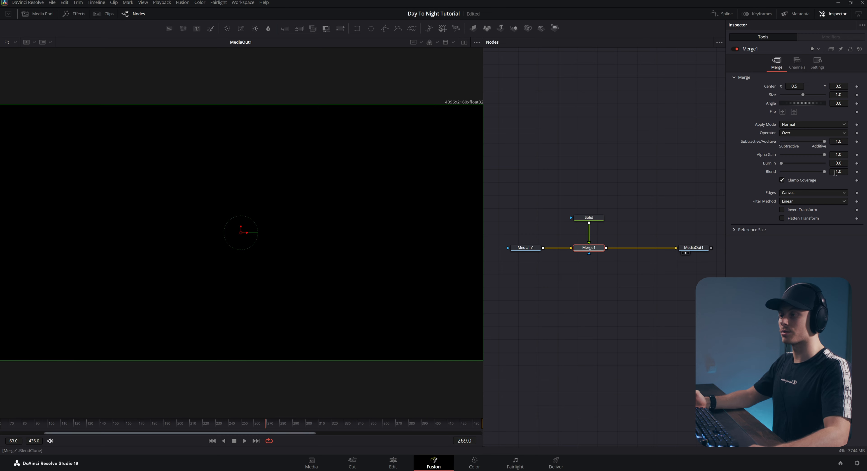
# - Try a lower Blend value on Merge1 and the Screen apply mode, and browse the other apply modes
pyautogui.moveTo(824, 171)
pyautogui.mouseDown()
pyautogui.moveTo(782, 171)
pyautogui.moveTo(823, 171)
pyautogui.mouseUp()
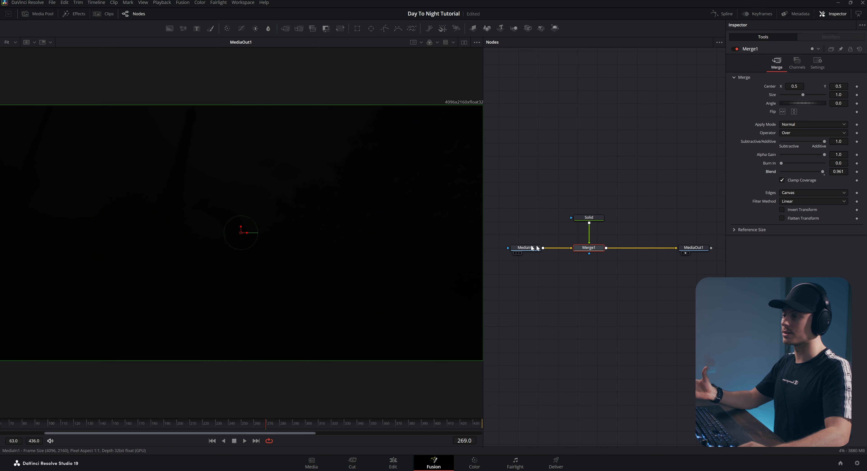
pyautogui.click(794, 125)
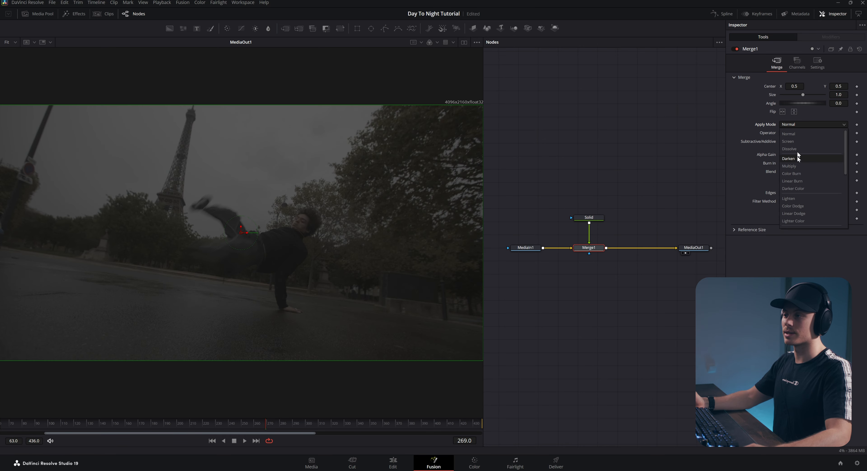
pyautogui.click(793, 140)
pyautogui.click(793, 125)
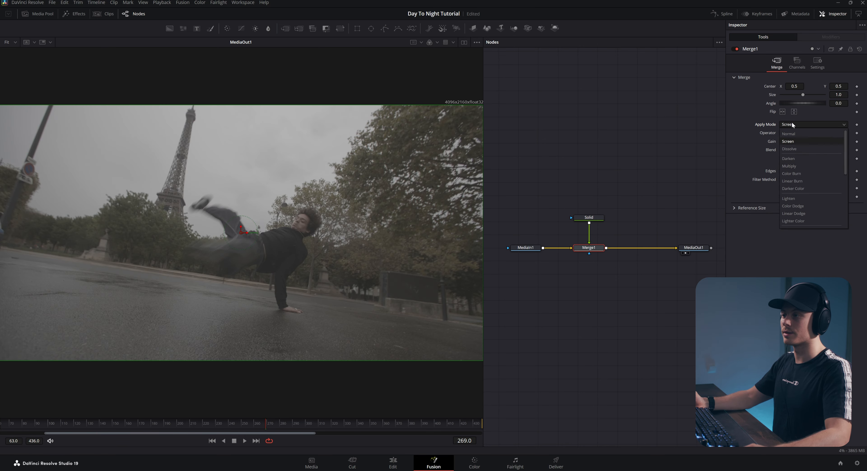
pyautogui.moveTo(841, 146); pyautogui.dragTo(843, 152)
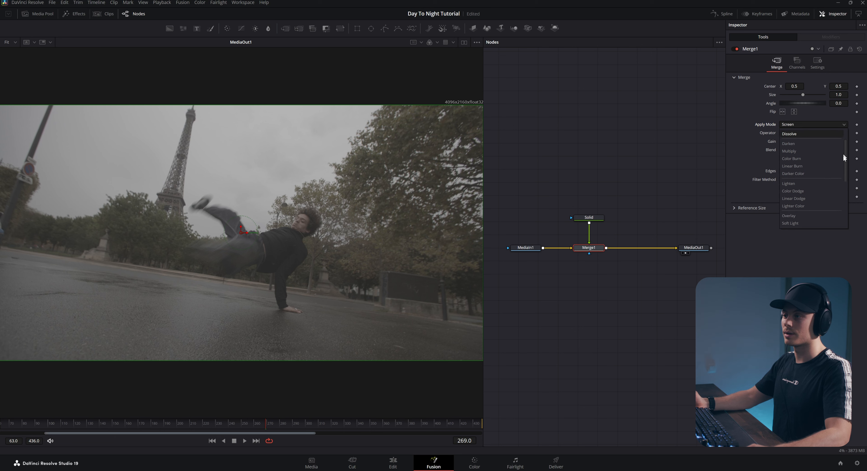
pyautogui.scroll(-2, 794, 138)
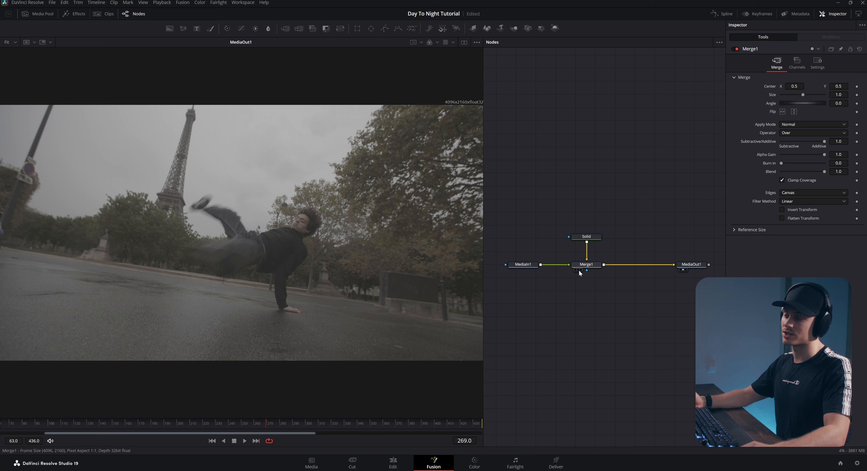
# - Try a rectangle mask on MediaIn1, resizing and repositioning it over the footage, and delete the mask node
pyautogui.moveTo(586, 270); pyautogui.dragTo(569, 302)
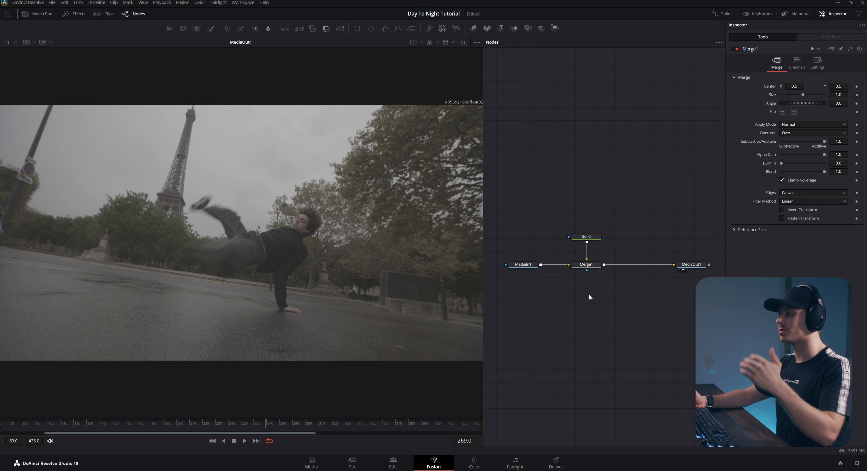
pyautogui.click(527, 264)
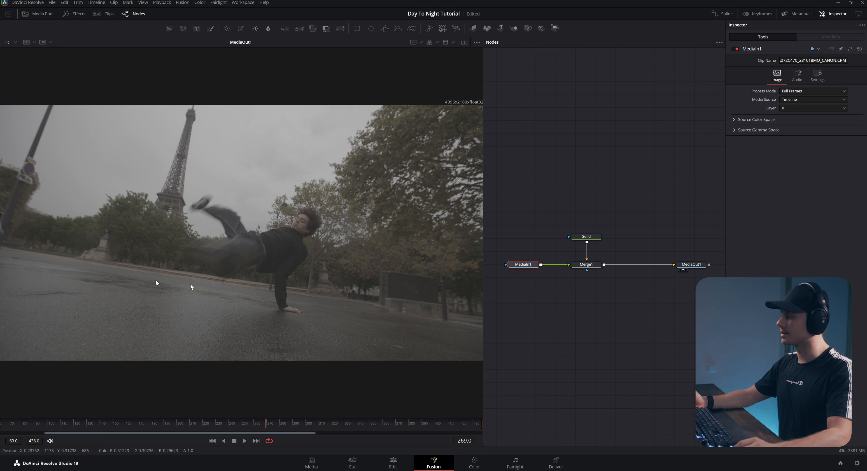
pyautogui.click(357, 28)
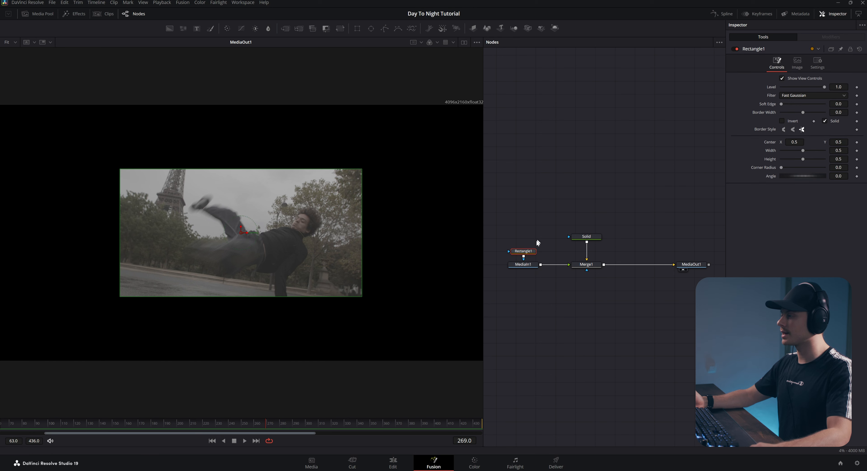
pyautogui.moveTo(534, 252); pyautogui.dragTo(531, 205)
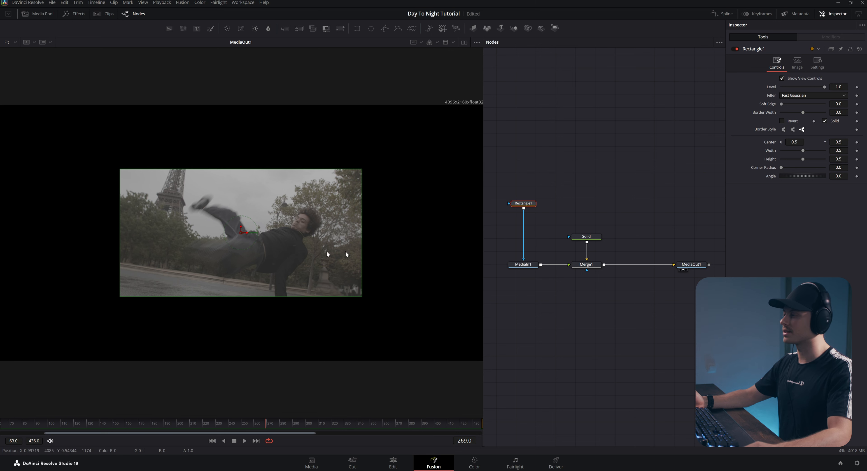
pyautogui.moveTo(362, 225)
pyautogui.mouseDown()
pyautogui.moveTo(235, 229)
pyautogui.moveTo(368, 235)
pyautogui.mouseUp()
pyautogui.moveTo(253, 297); pyautogui.dragTo(253, 329)
pyautogui.moveTo(241, 229); pyautogui.dragTo(247, 270)
pyautogui.press('Delete')
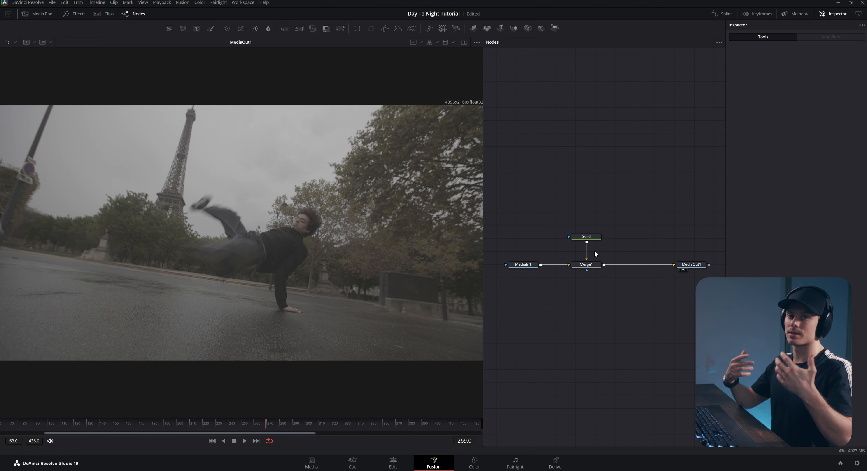
# - Disconnect the Merge1 and Solid nodes from the node chain and delete both
pyautogui.moveTo(613, 215); pyautogui.dragTo(595, 267)
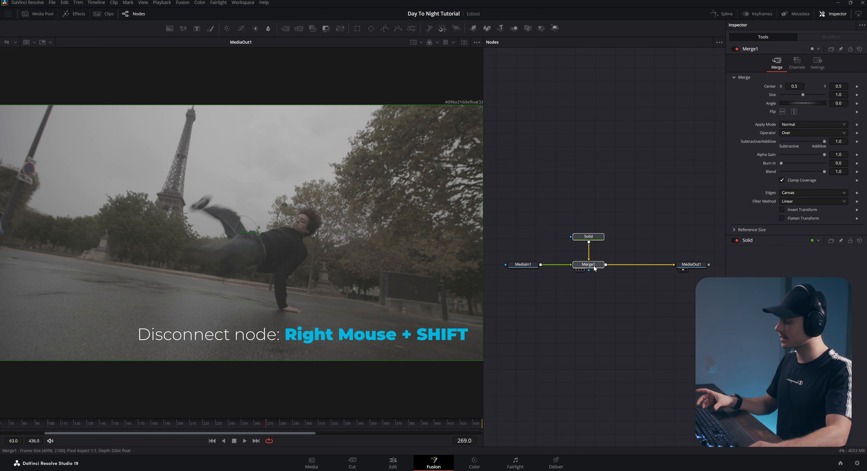
pyautogui.keyDown('shift'); pyautogui.rightClick(595, 268); pyautogui.keyUp('shift')
pyautogui.moveTo(595, 267); pyautogui.dragTo(603, 173)
pyautogui.moveTo(620, 218); pyautogui.dragTo(560, 107)
pyautogui.press('Delete')
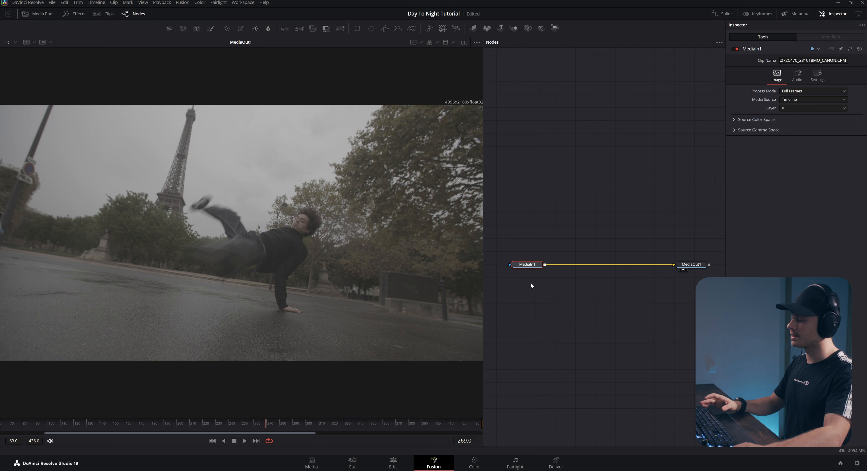
# - Add a Background node merged over MediaIn1 as the foreground, with Merge1 in line between the media nodes and Background1 directly below it
pyautogui.hotkey('shift', 'space')
pyautogui.write('bac')
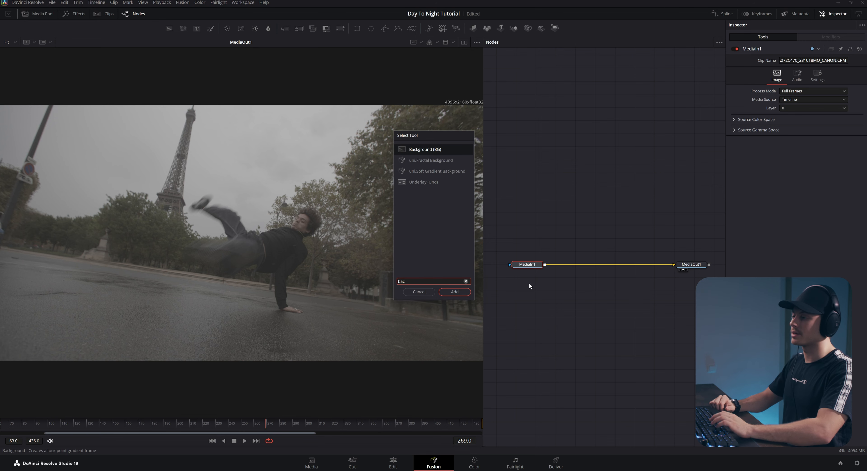
pyautogui.press('Return')
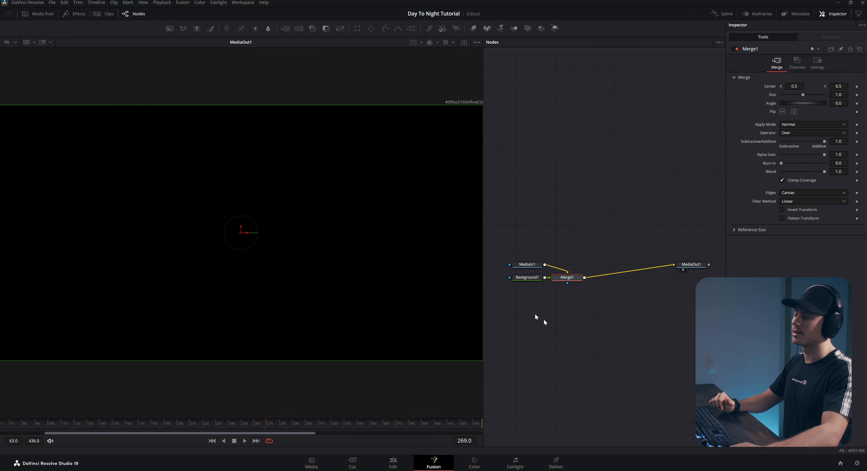
pyautogui.moveTo(569, 282); pyautogui.dragTo(586, 268)
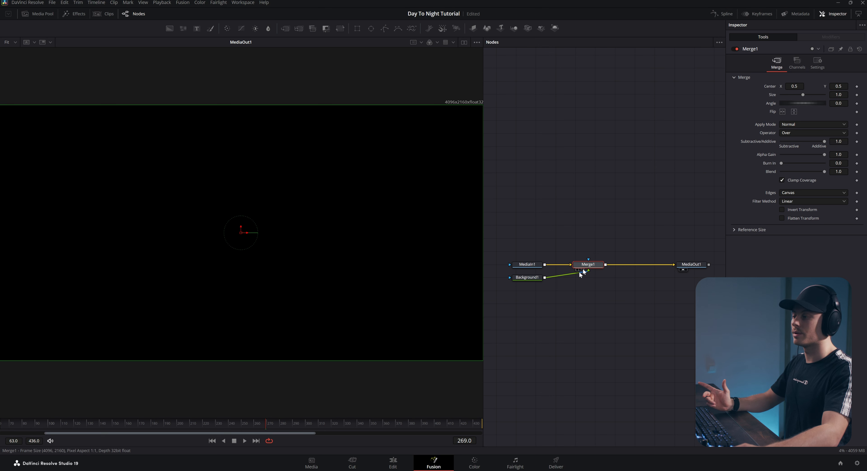
pyautogui.moveTo(527, 278); pyautogui.dragTo(589, 297)
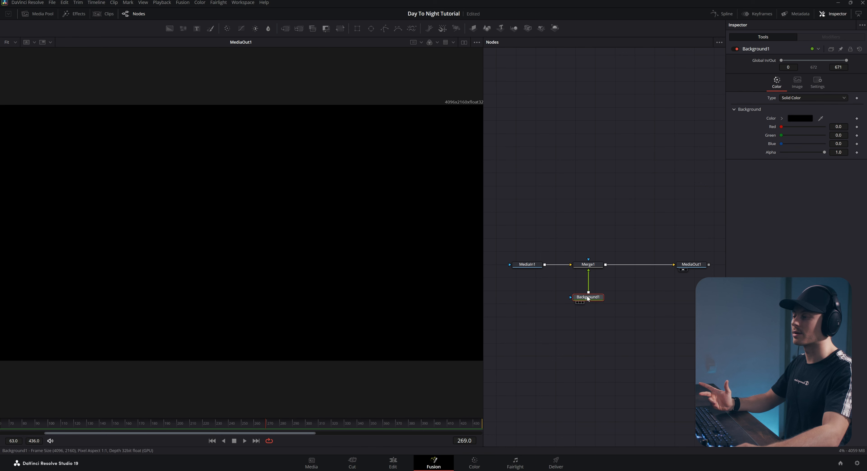
# - Add an ellipse mask to Background1 and place the Ellipse1 node directly below it
pyautogui.moveTo(589, 298); pyautogui.dragTo(589, 299)
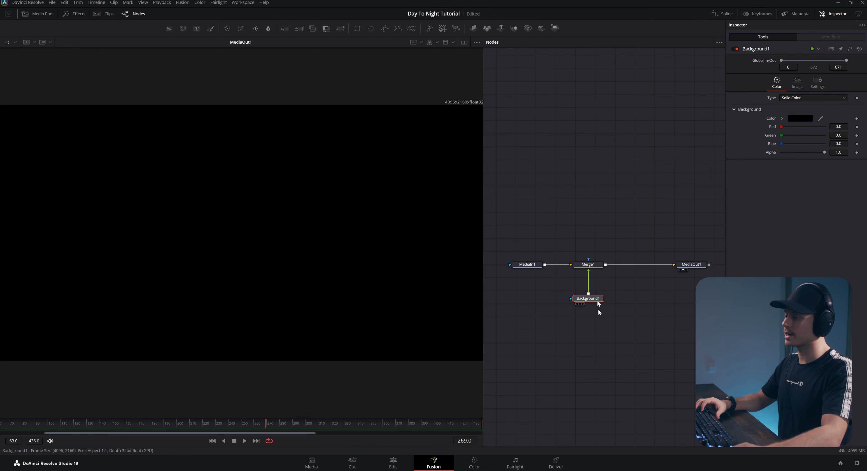
pyautogui.click(371, 28)
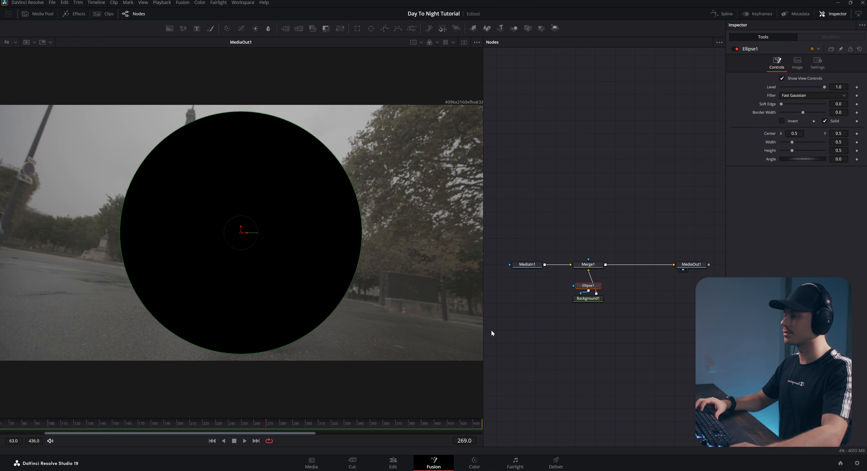
pyautogui.moveTo(588, 286); pyautogui.dragTo(588, 334)
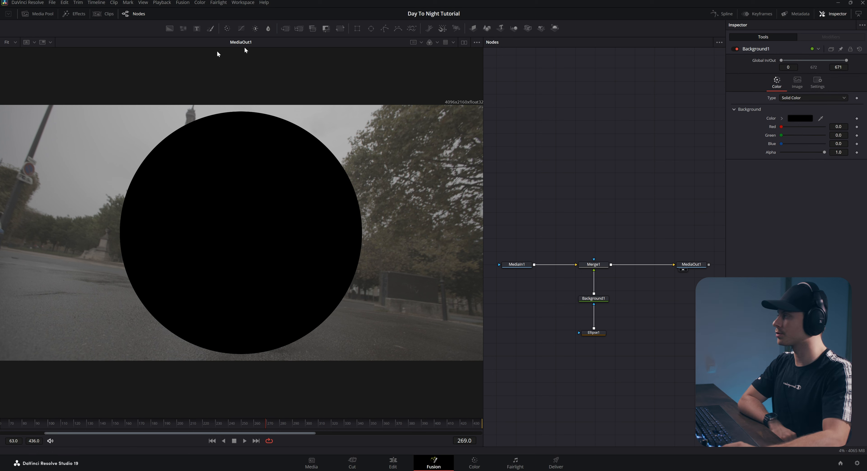
# - Split the viewer into two and load MediaIn1, followed by Ellipse1, into the added viewer
pyautogui.click(464, 42)
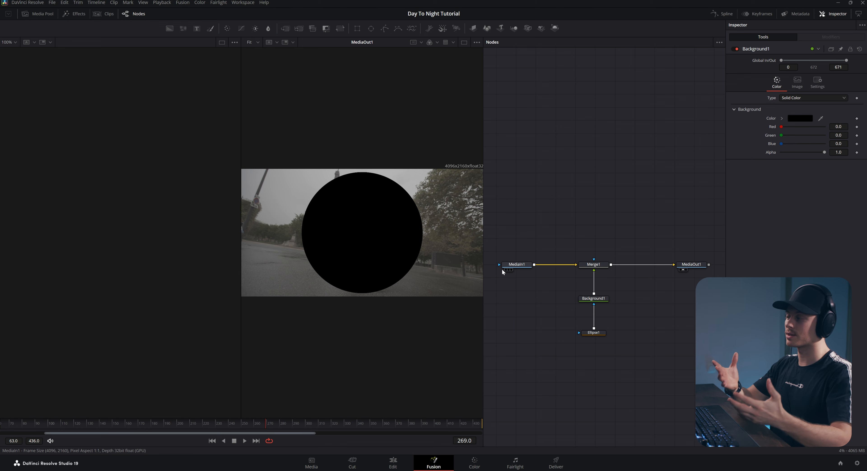
pyautogui.moveTo(502, 271)
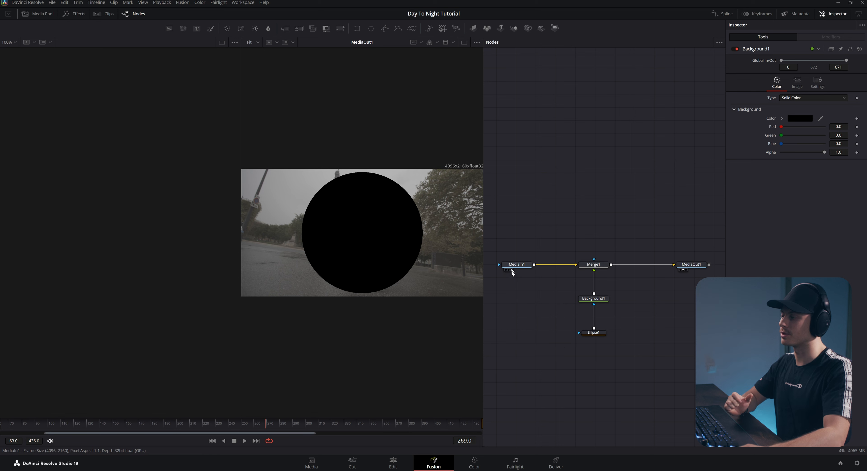
pyautogui.click(507, 272)
pyautogui.press('1')
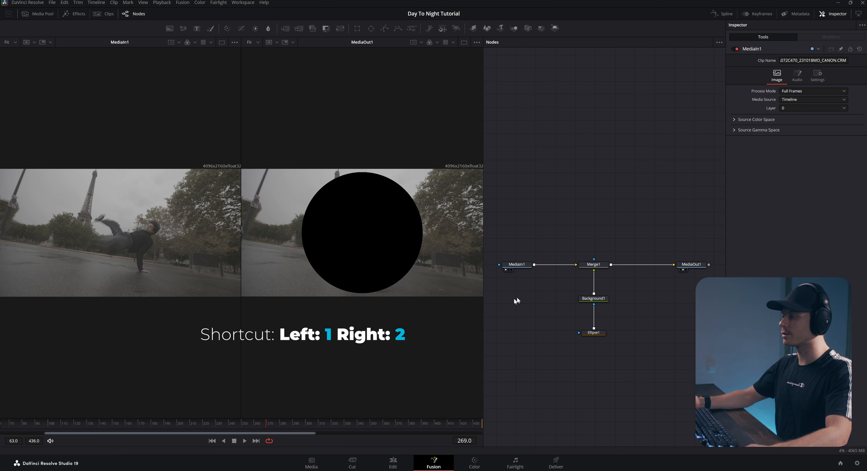
pyautogui.moveTo(596, 334); pyautogui.dragTo(183, 252)
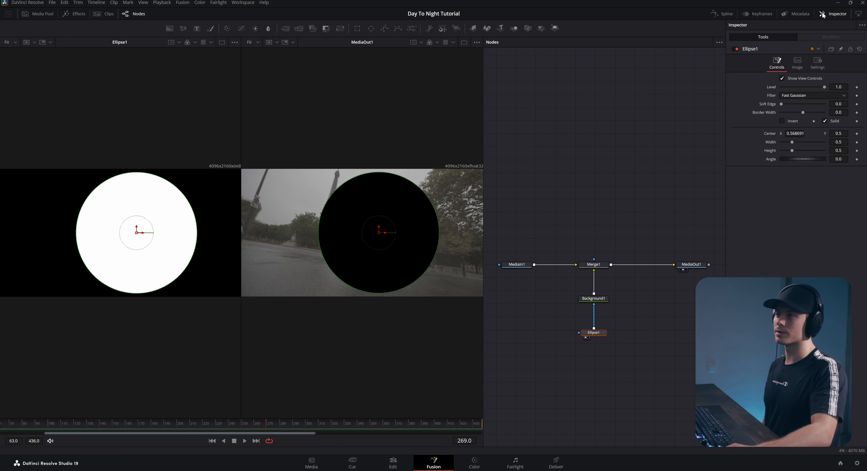
# - Hide and reshow the Inspector, and shift the Ellipse1 mask horizontally by changing its Center X
pyautogui.click(832, 15)
pyautogui.click(832, 15)
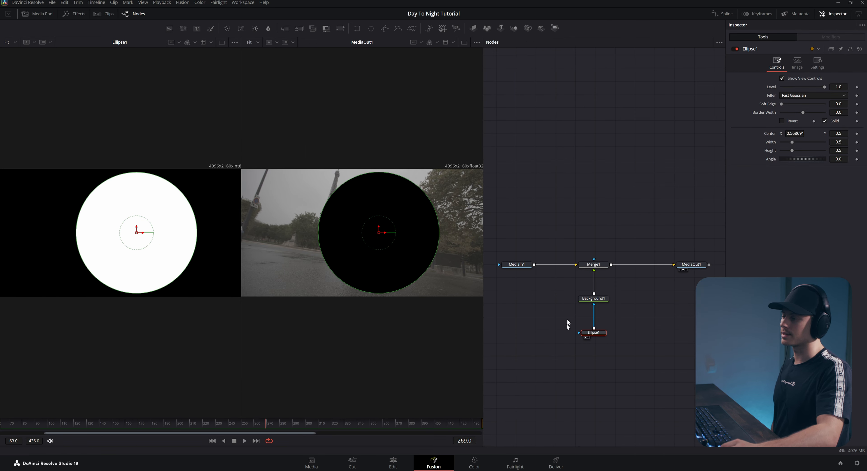
pyautogui.click(600, 364)
pyautogui.click(597, 334)
pyautogui.moveTo(142, 233); pyautogui.dragTo(168, 236)
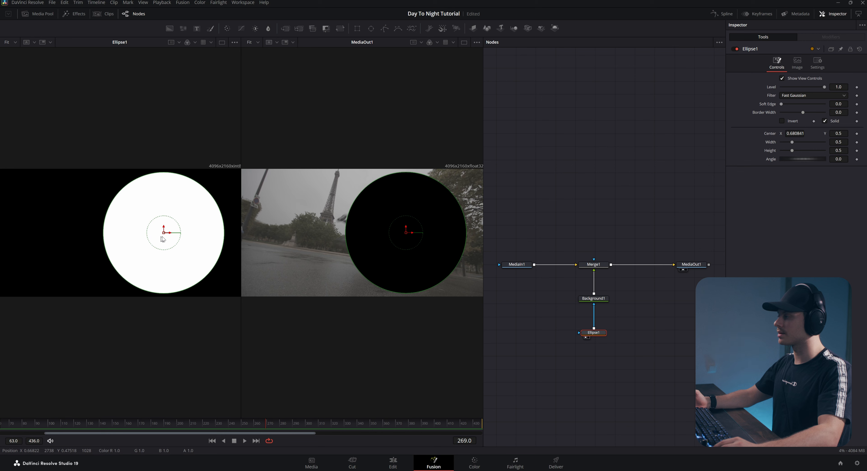
pyautogui.moveTo(796, 133); pyautogui.dragTo(775, 133)
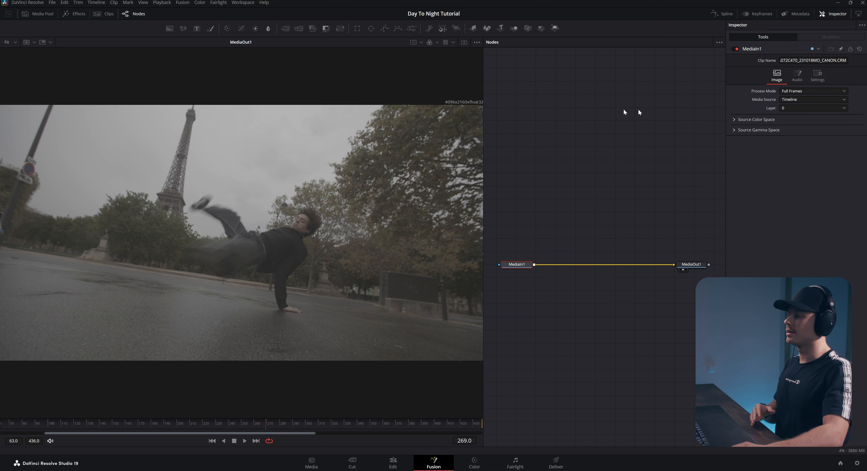
# - Insert a Color Space Transform node after MediaIn1 and place it midway between the two media nodes
pyautogui.click(592, 272)
pyautogui.click(515, 267)
pyautogui.hotkey('shift', 'space')
pyautogui.write('bac')
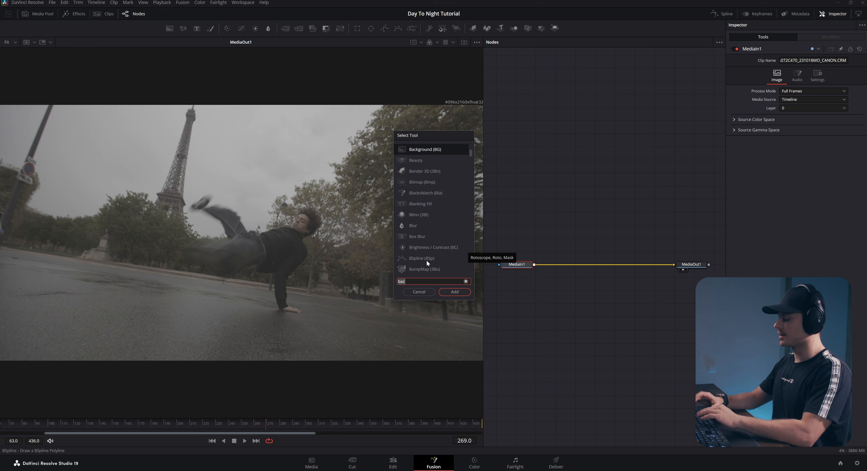
pyautogui.press('BackSpace')
pyautogui.press('BackSpace')
pyautogui.press('BackSpace')
pyautogui.write('colors')
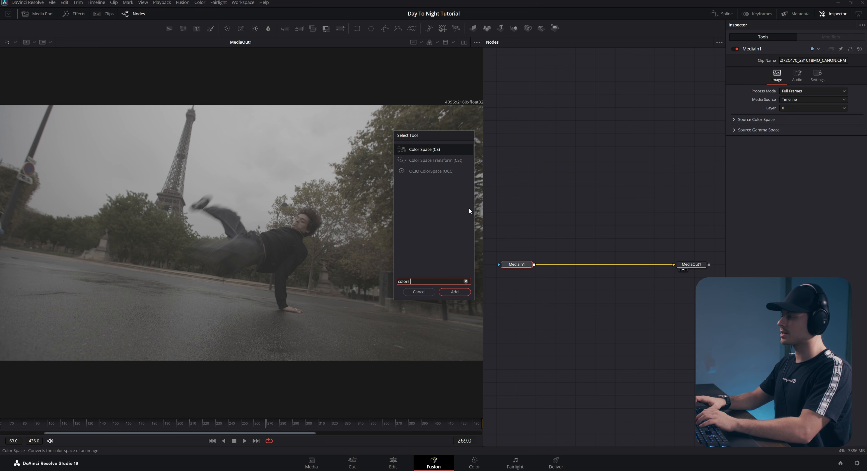
pyautogui.press('BackSpace')
pyautogui.write('spa')
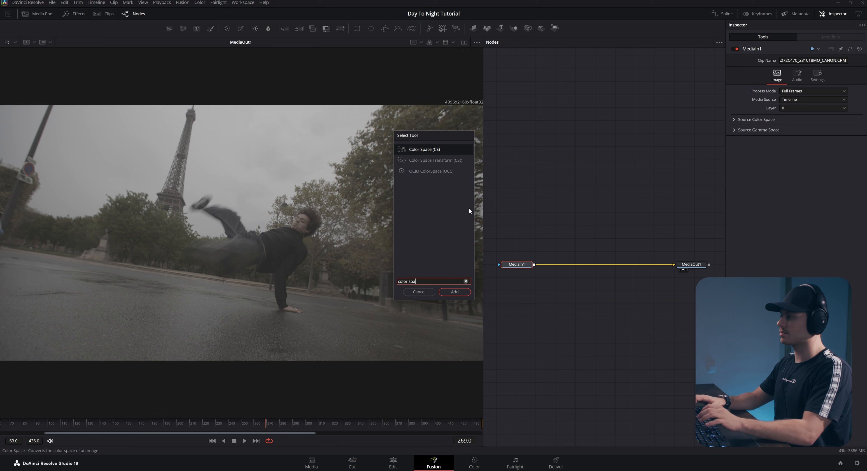
pyautogui.write('ce tr')
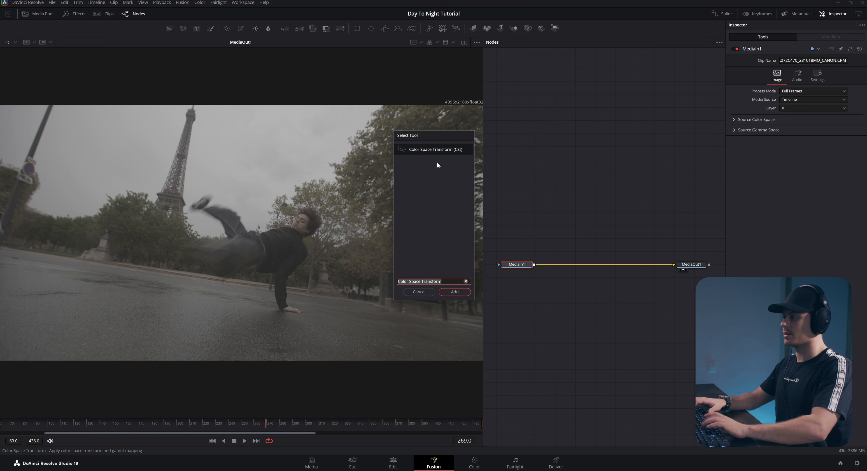
pyautogui.press('Return')
pyautogui.moveTo(556, 265); pyautogui.dragTo(594, 265)
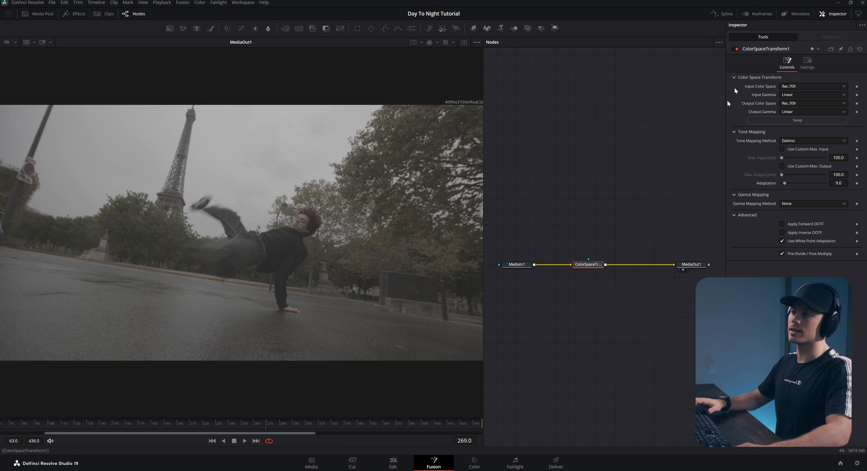
# - Set the color space transform's input color space to Canon Cinema Gamut and its input gamma to Canon Log 3
pyautogui.click(788, 86)
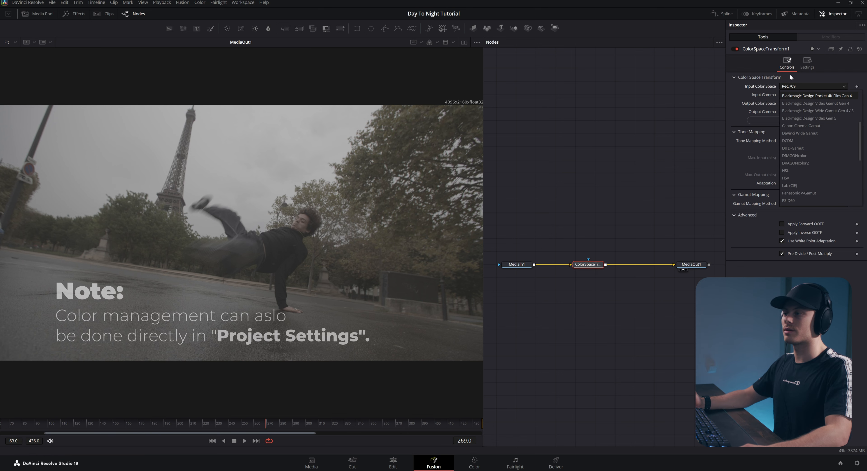
pyautogui.moveTo(859, 136); pyautogui.dragTo(862, 192)
pyautogui.scroll(10, 800, 149)
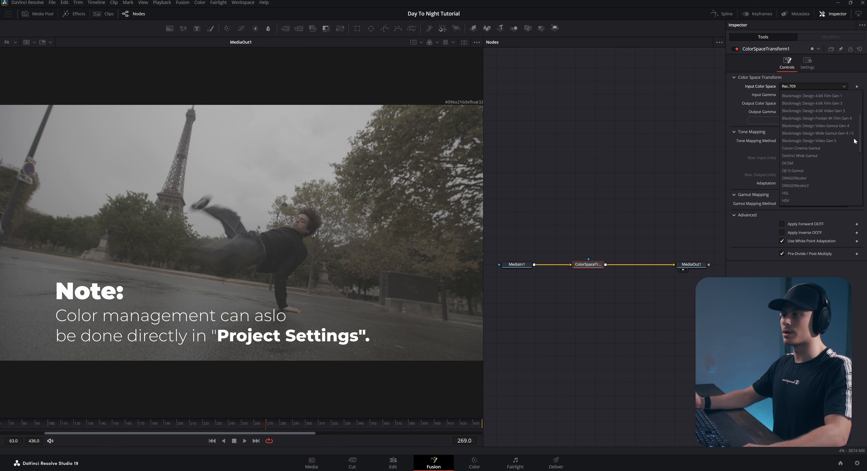
pyautogui.click(796, 148)
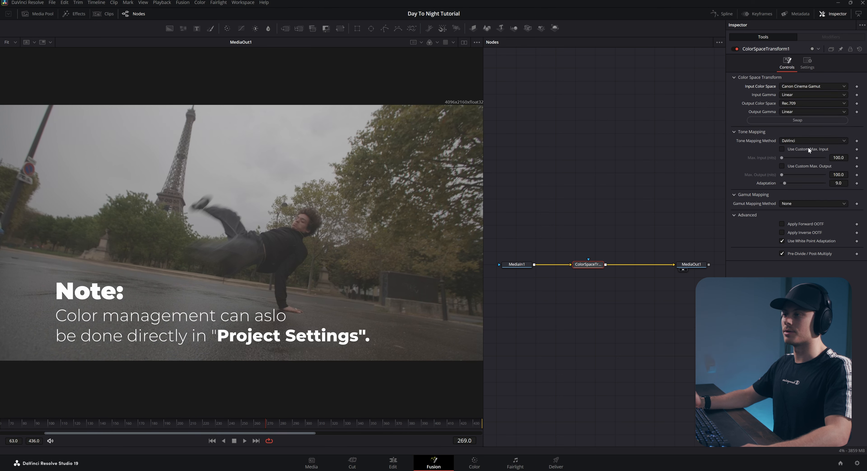
pyautogui.click(788, 95)
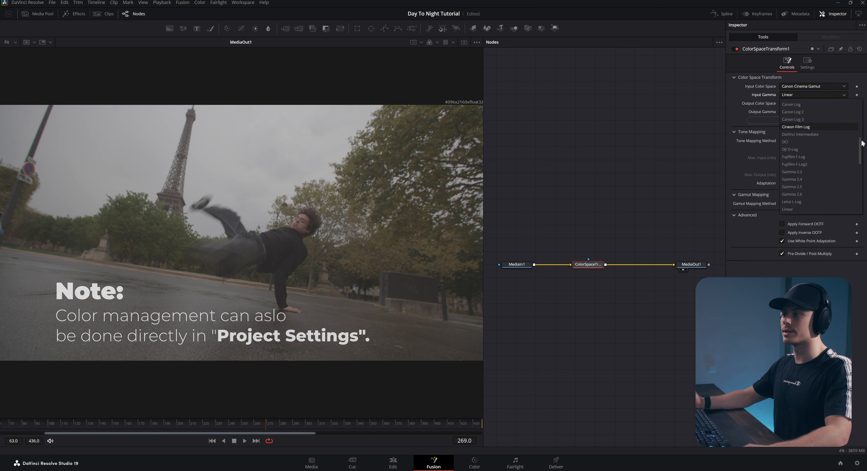
pyautogui.moveTo(860, 146); pyautogui.dragTo(859, 139)
pyautogui.click(809, 158)
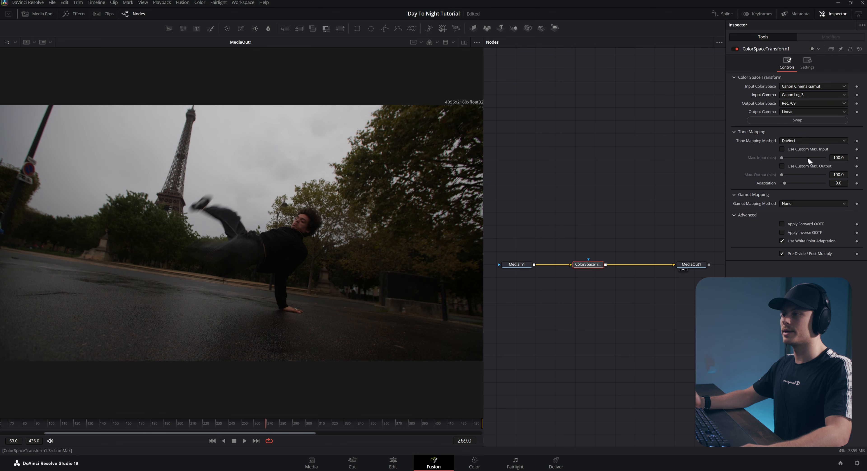
# - Set the color space transform's output gamma to Gamma 2.4
pyautogui.click(790, 112)
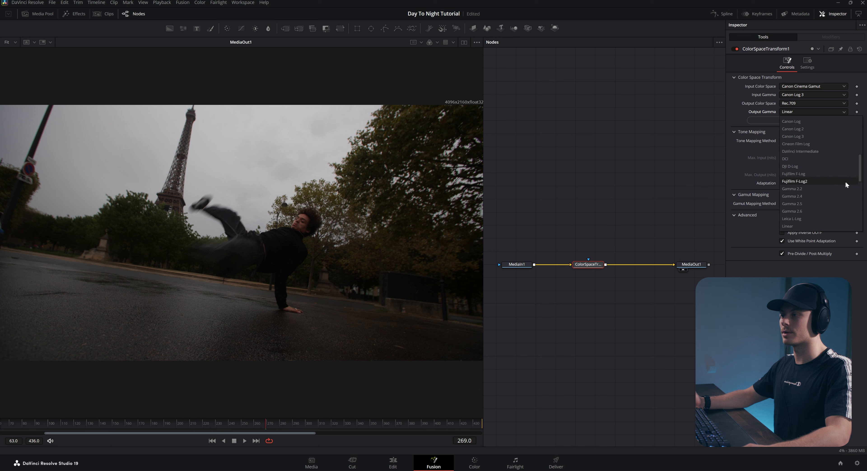
pyautogui.scroll(-5, 794, 173)
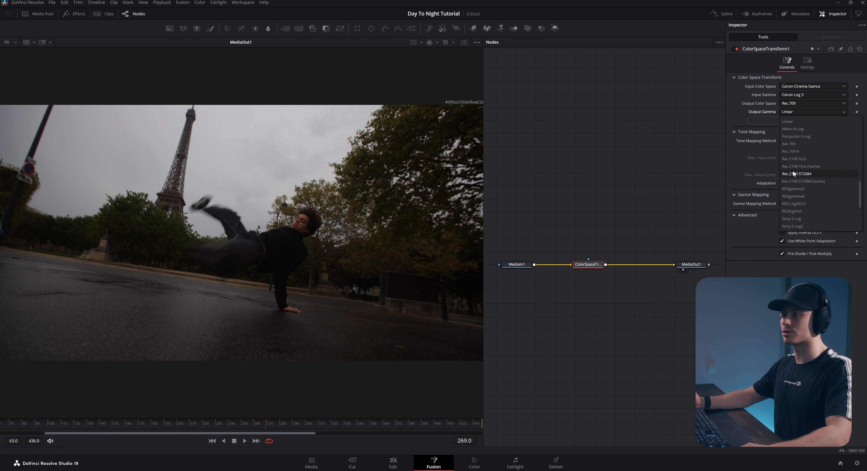
pyautogui.scroll(3, 856, 179)
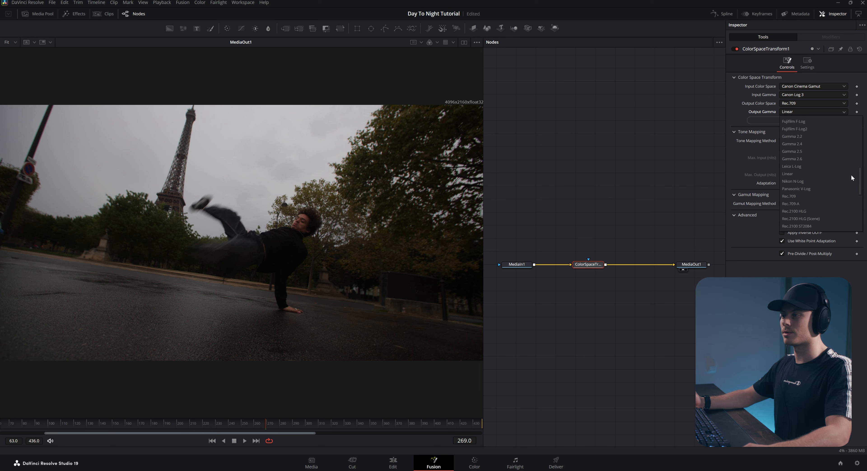
pyautogui.click(801, 159)
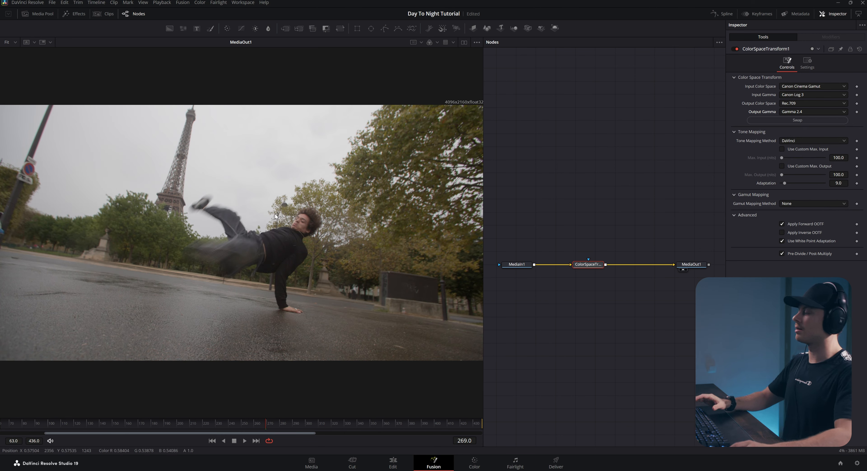
# - Insert a Camera Tracker node after ColorSpaceTransform1, spacing out the chain around it, and show the tracker in the viewer
pyautogui.moveTo(587, 265); pyautogui.dragTo(569, 265)
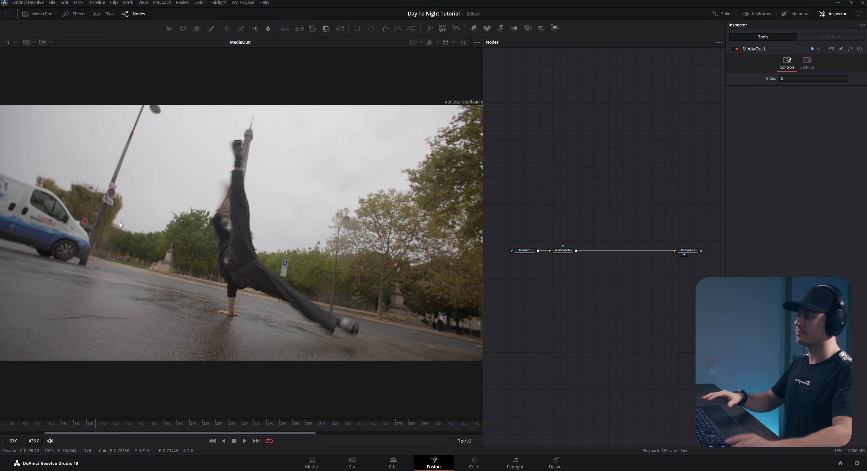
pyautogui.moveTo(688, 250); pyautogui.dragTo(695, 250)
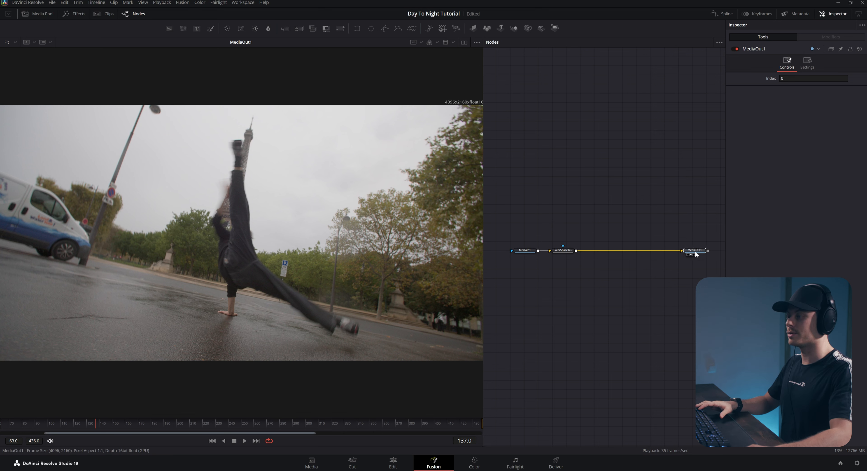
pyautogui.click(567, 255)
pyautogui.hotkey('shift', 'space')
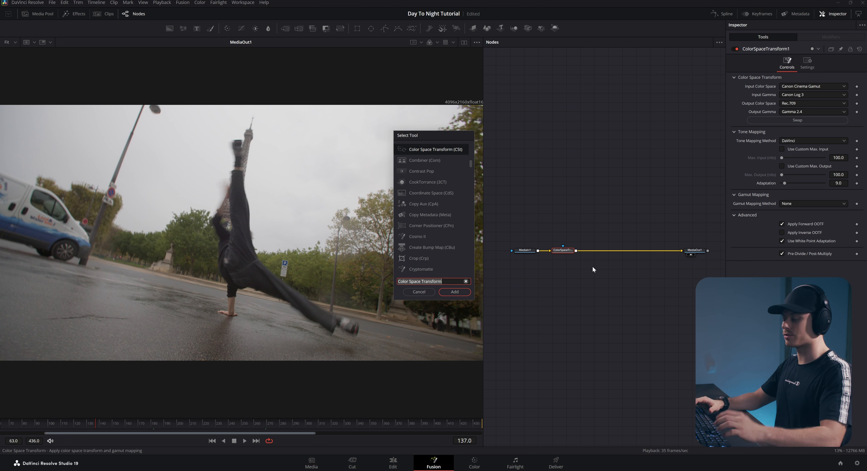
pyautogui.write('camera')
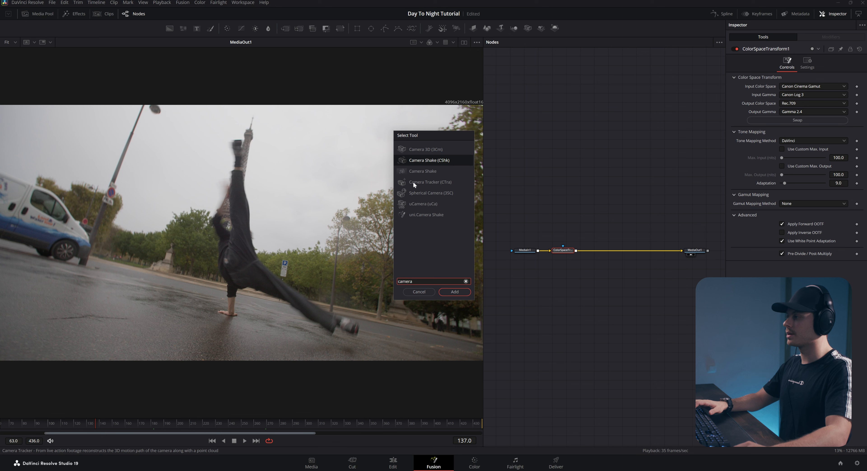
pyautogui.click(425, 182)
pyautogui.click(453, 291)
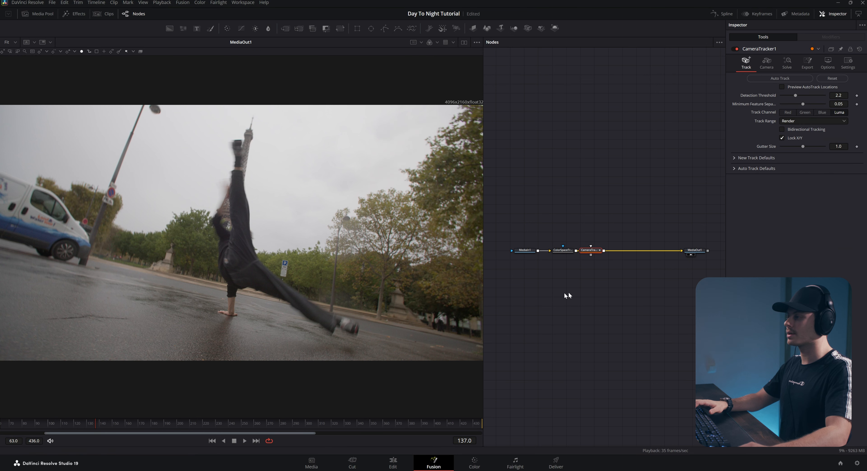
pyautogui.moveTo(583, 250); pyautogui.dragTo(598, 249)
pyautogui.press('1')
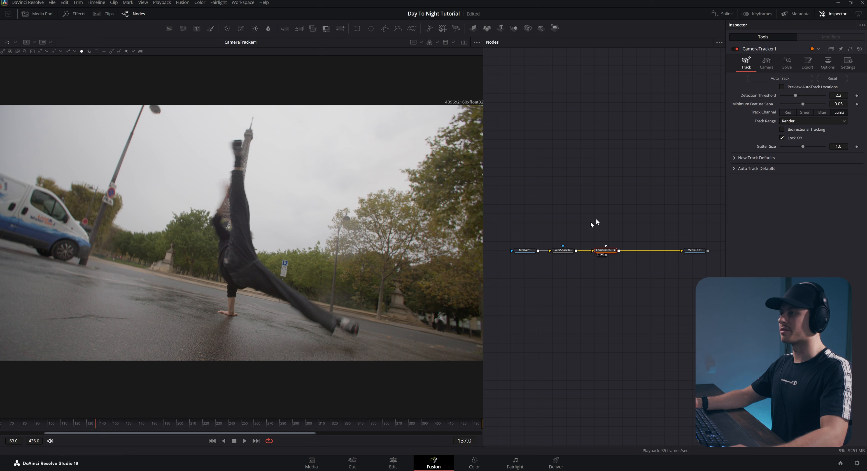
# - Preview CameraTracker1's auto-track locations with Minimum Feature Separation at 0.0165 and Detection Threshold at 2.027
pyautogui.click(782, 87)
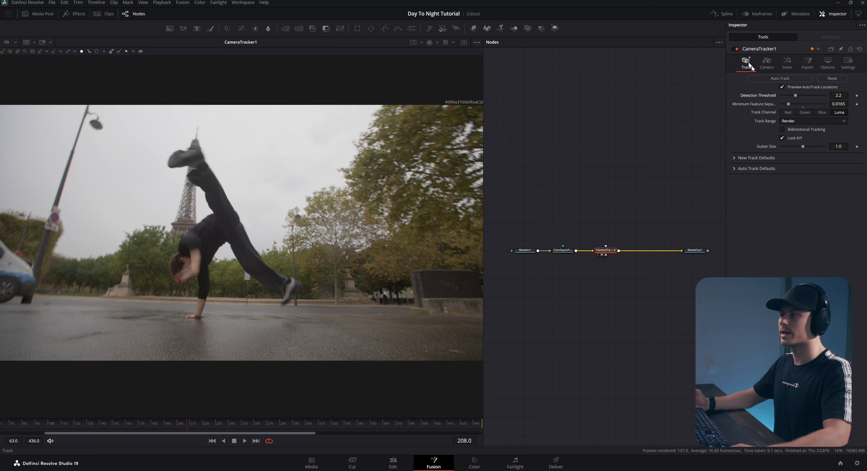
pyautogui.moveTo(795, 96); pyautogui.dragTo(786, 96)
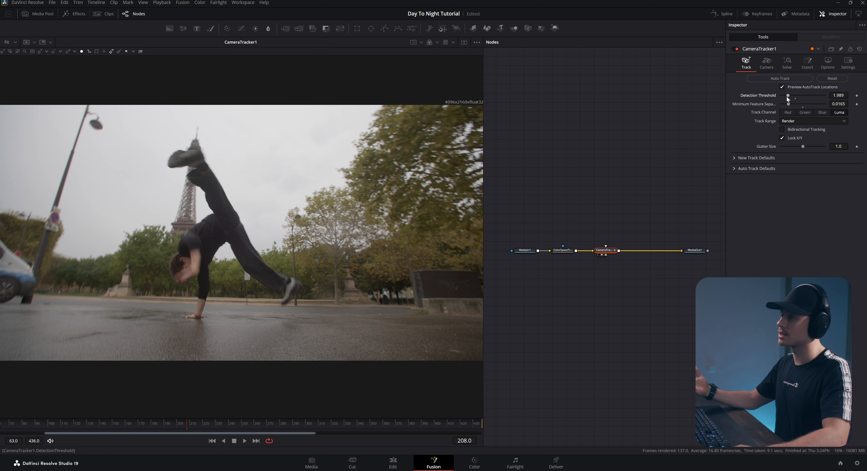
pyautogui.moveTo(792, 94); pyautogui.dragTo(788, 95)
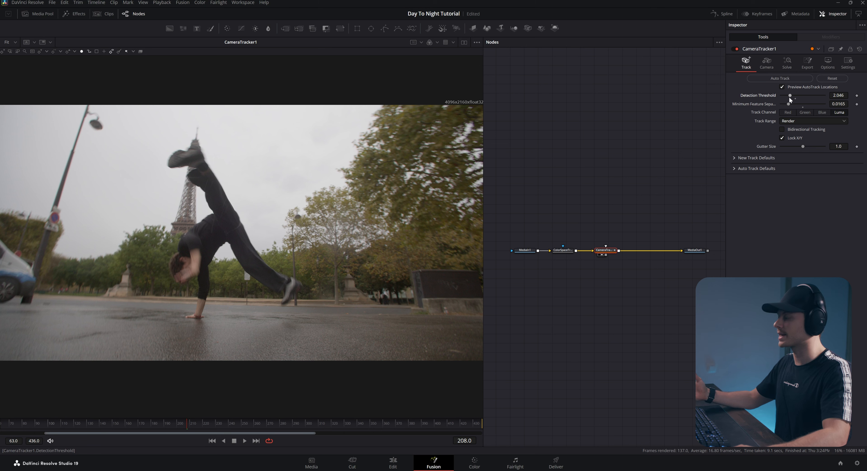
pyautogui.moveTo(790, 97); pyautogui.dragTo(788, 97)
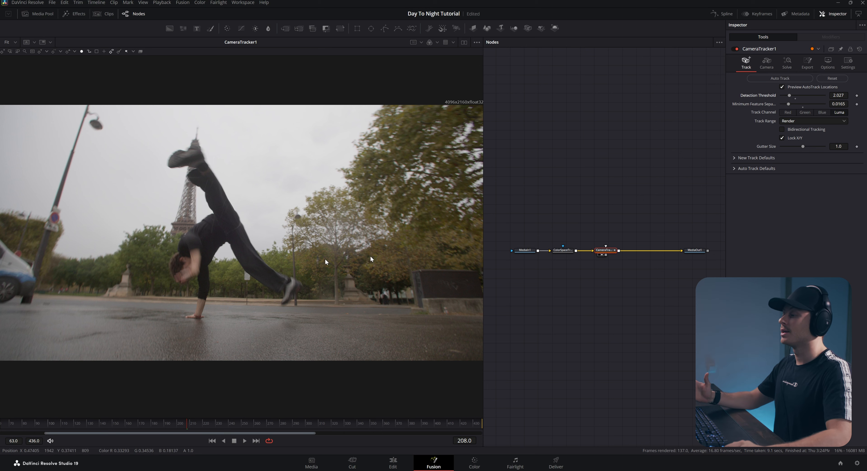
pyautogui.click(605, 250)
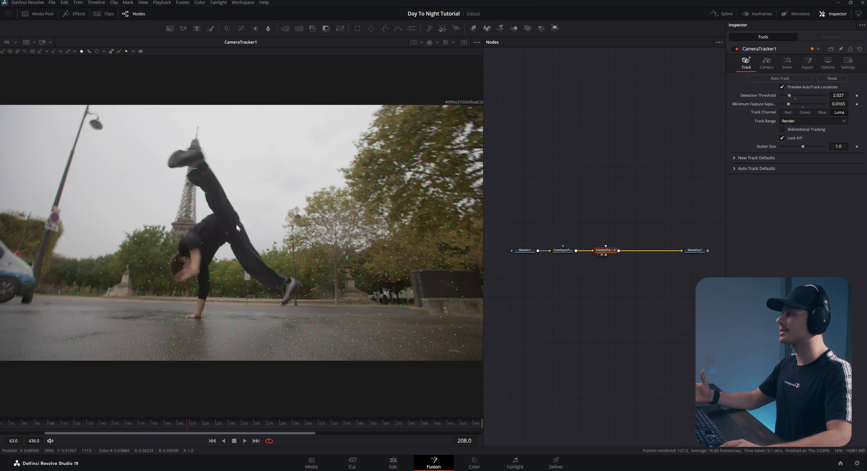
# - Mask CameraTracker1 with an inverted rectangle around the dancer, about 0.37 wide and 0.78 high
pyautogui.click(357, 28)
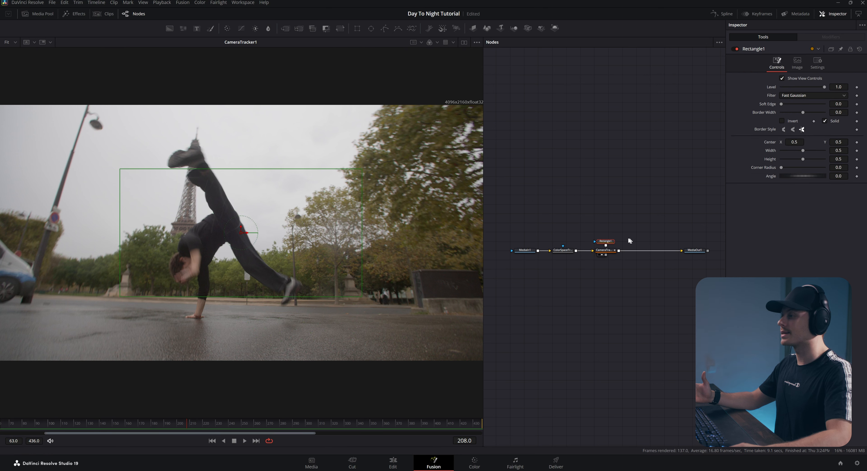
pyautogui.moveTo(608, 231); pyautogui.dragTo(608, 226)
pyautogui.click(781, 120)
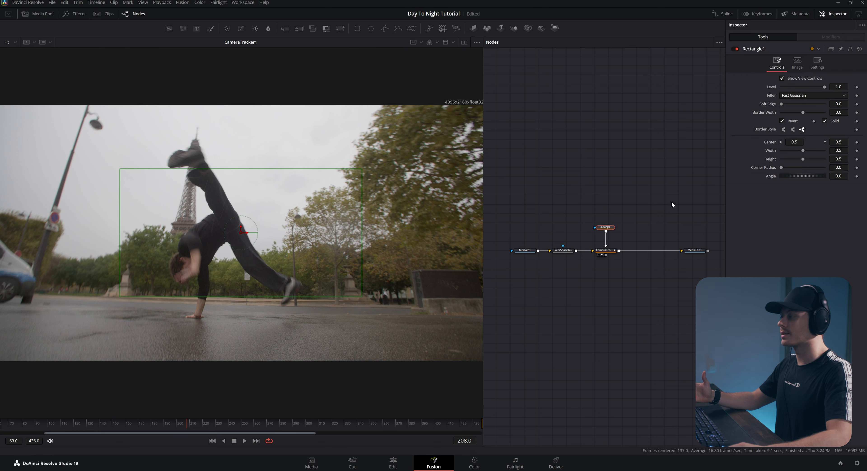
pyautogui.moveTo(260, 302); pyautogui.dragTo(258, 332)
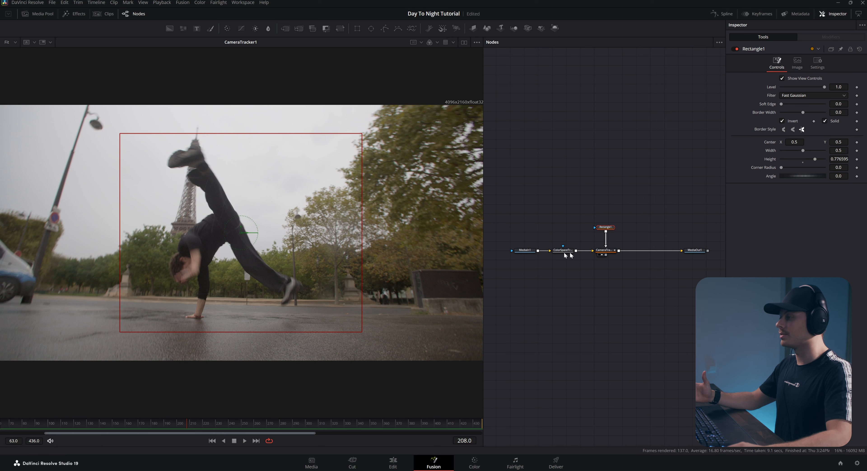
pyautogui.click(608, 250)
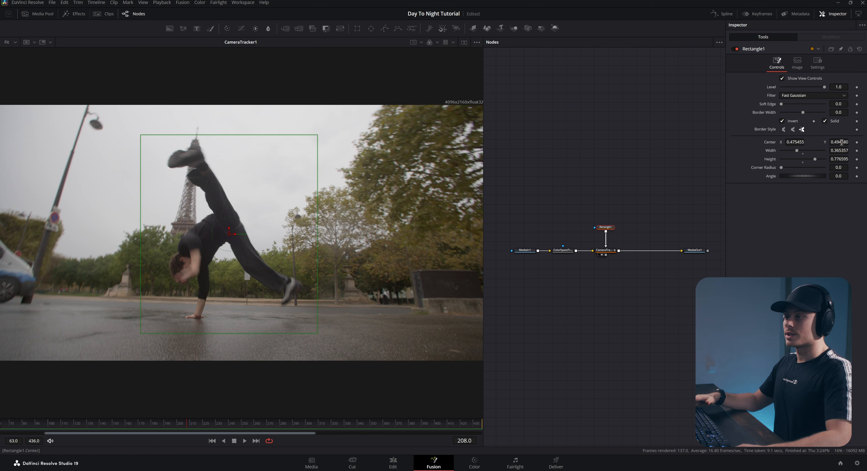
# - Keyframe the rectangle mask's center and move it over the dancer at frame 234, to about X 0.52
pyautogui.click(857, 142)
pyautogui.moveTo(204, 426); pyautogui.dragTo(221, 420)
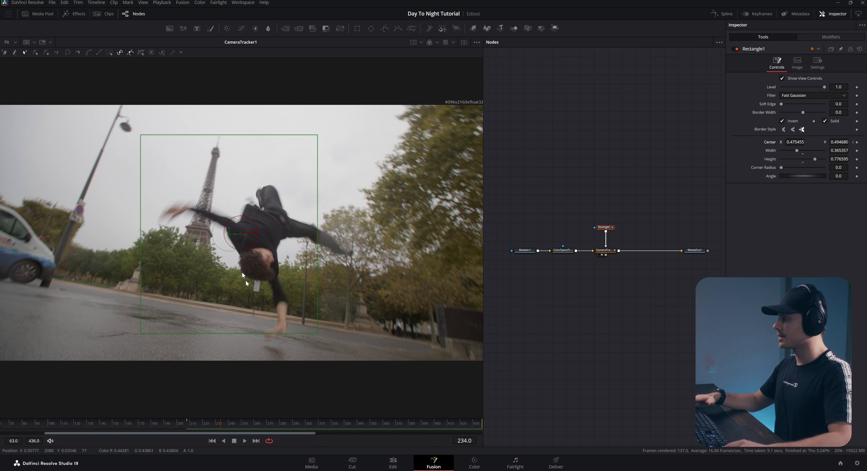
pyautogui.moveTo(235, 237); pyautogui.dragTo(256, 237)
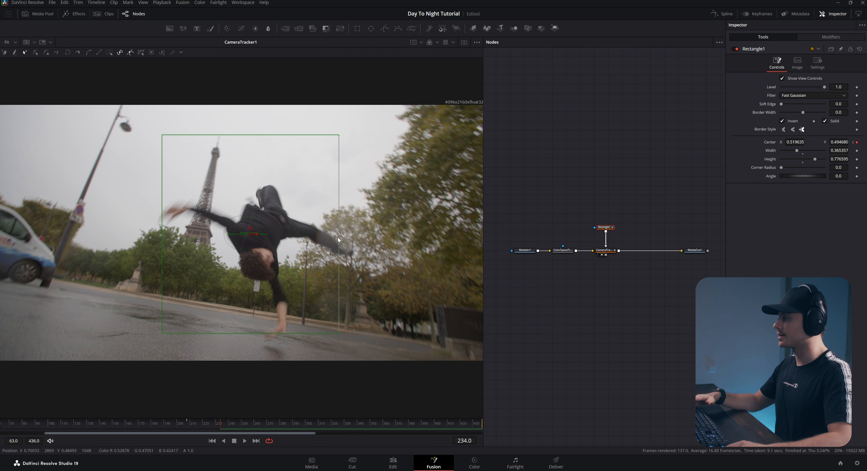
# - Keyframe the mask's width and height at frame 234, widening it to about 0.49 and recentering it near 0.54, 0.43
pyautogui.click(857, 150)
pyautogui.click(857, 159)
pyautogui.moveTo(339, 208); pyautogui.dragTo(368, 212)
pyautogui.moveTo(251, 231); pyautogui.dragTo(261, 246)
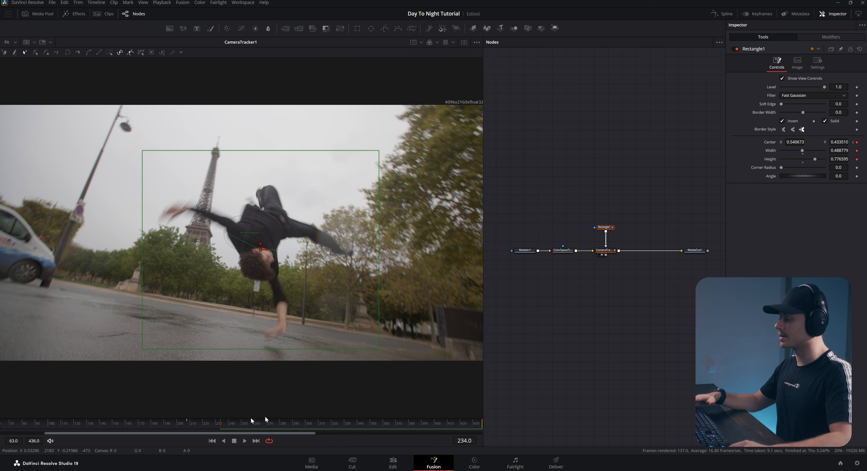
# - Go back to an earlier frame and move the mask down to follow the dancer there
pyautogui.click(202, 422)
pyautogui.moveTo(201, 424); pyautogui.dragTo(148, 424)
pyautogui.moveTo(230, 234)
pyautogui.mouseDown()
pyautogui.moveTo(247, 239)
pyautogui.moveTo(235, 259)
pyautogui.mouseUp()
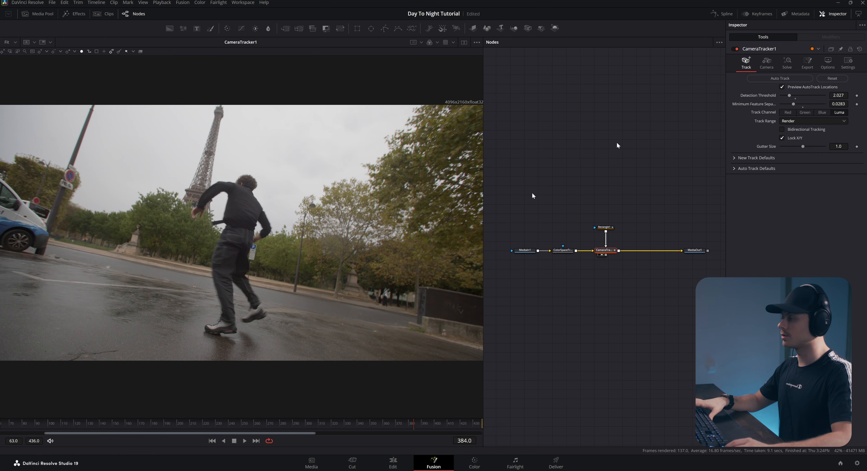
# - Auto-track the shot with Minimum Feature Separation at 0.0283, and set the tracker camera's film gate to Full Aperture (Super 35)
pyautogui.click(777, 79)
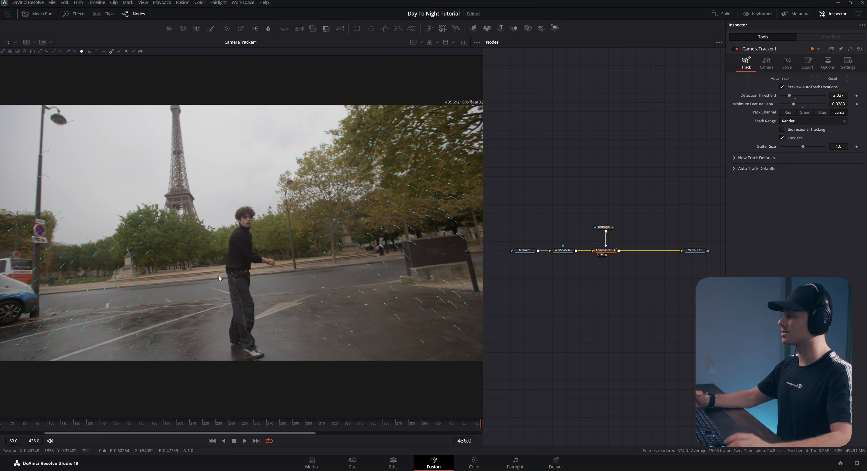
pyautogui.click(767, 63)
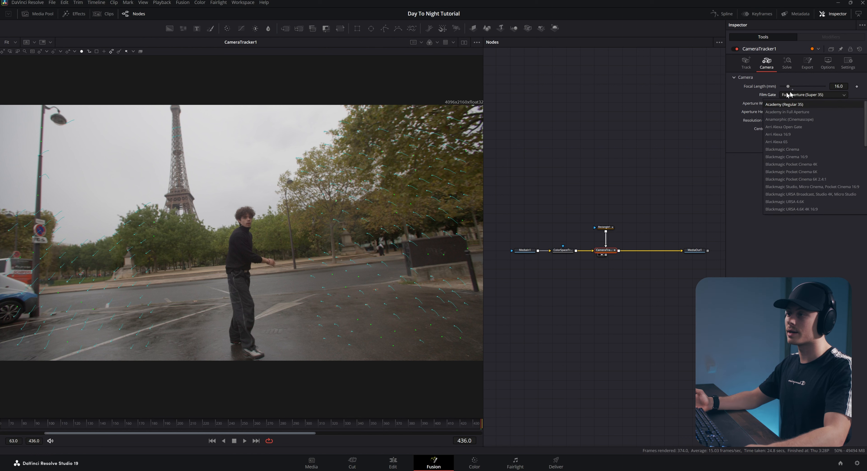
pyautogui.scroll(-3, 864, 168)
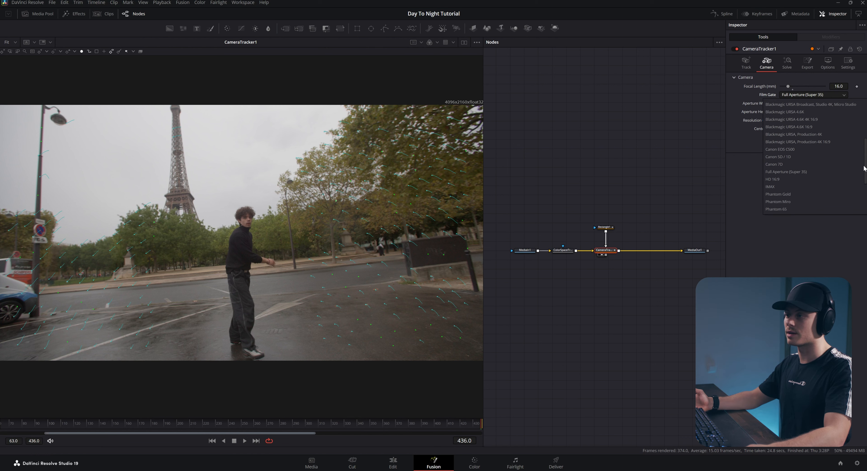
pyautogui.click(789, 172)
pyautogui.click(838, 85)
pyautogui.click(813, 236)
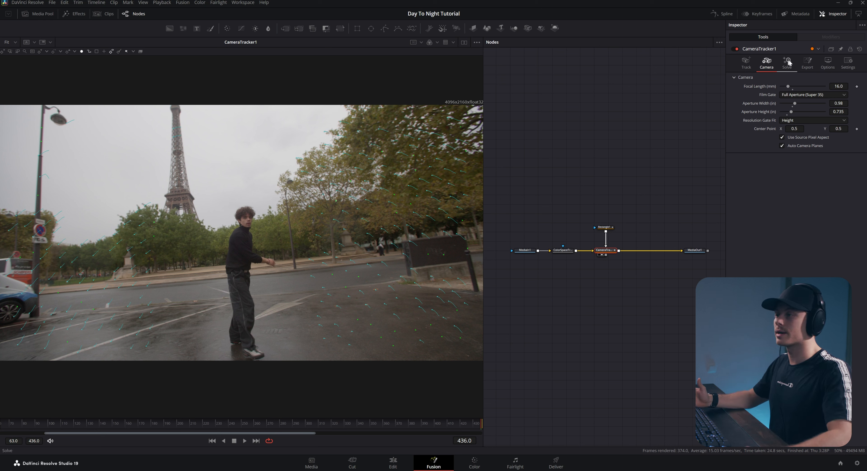
# - Filter the tracks with a Maximum Track Error of about 0.13 and solve the camera
pyautogui.click(785, 66)
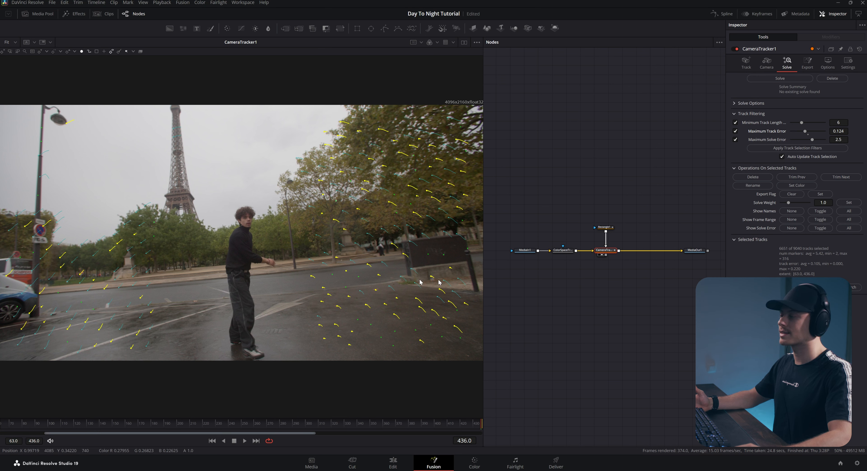
pyautogui.moveTo(806, 132)
pyautogui.mouseDown()
pyautogui.moveTo(795, 132)
pyautogui.moveTo(805, 135)
pyautogui.mouseUp()
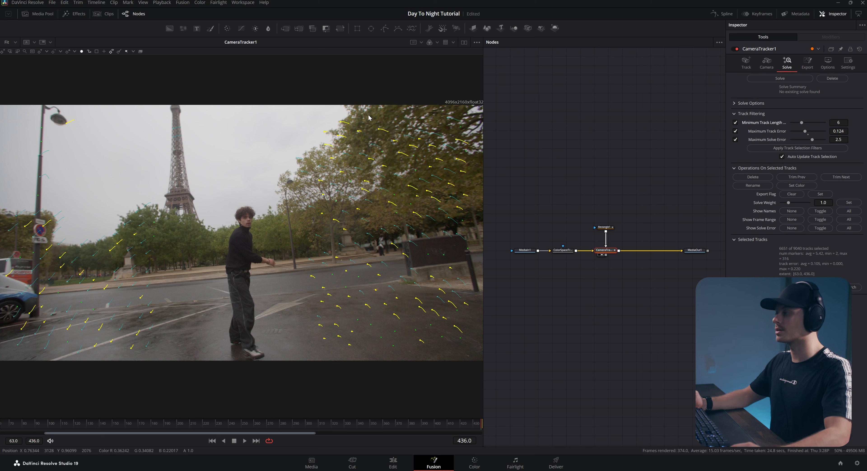
pyautogui.moveTo(805, 131); pyautogui.dragTo(807, 134)
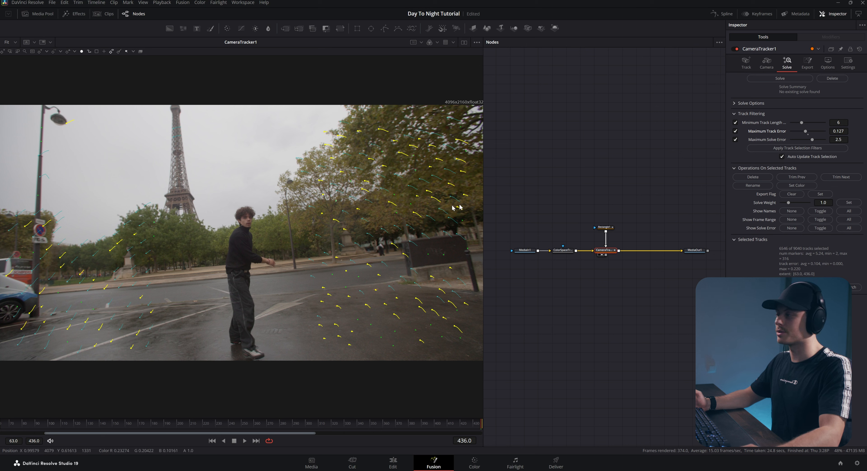
pyautogui.moveTo(804, 134)
pyautogui.mouseDown()
pyautogui.moveTo(797, 134)
pyautogui.moveTo(806, 132)
pyautogui.mouseUp()
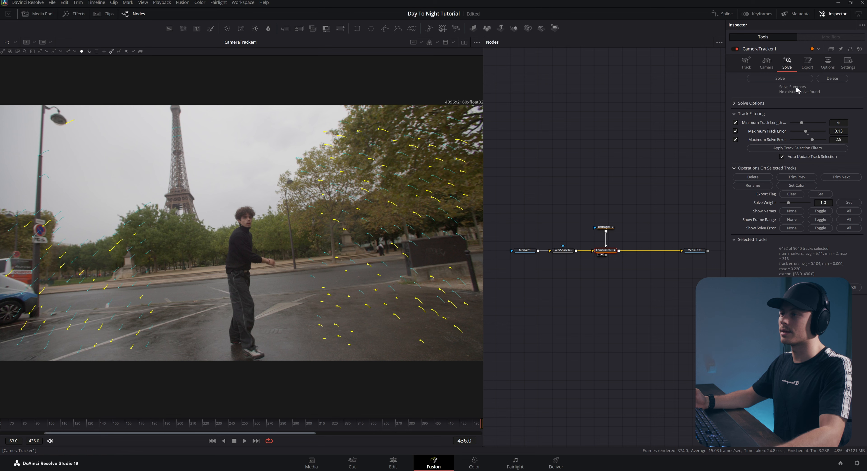
pyautogui.click(782, 82)
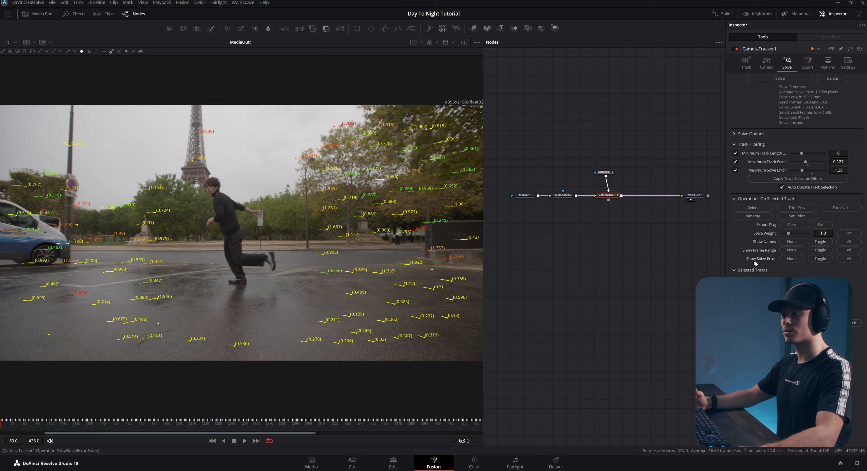
# - Show the solve error on all tracks and delete the high-error tracks on the road and beside the parked van
pyautogui.click(792, 258)
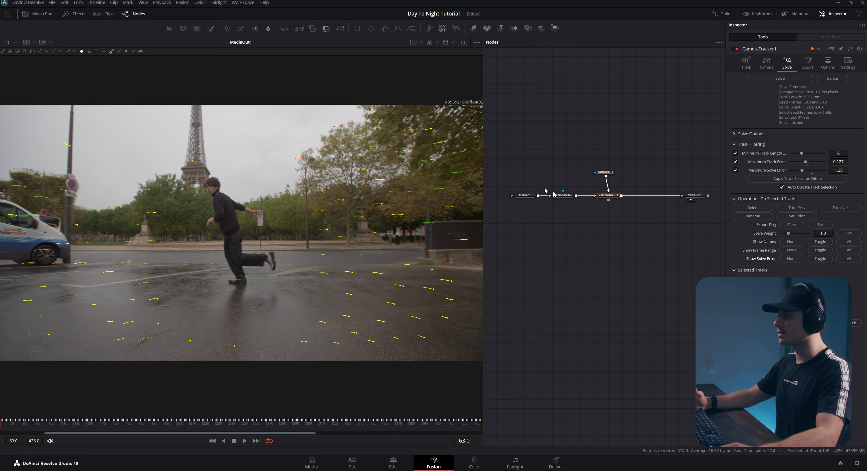
pyautogui.click(848, 258)
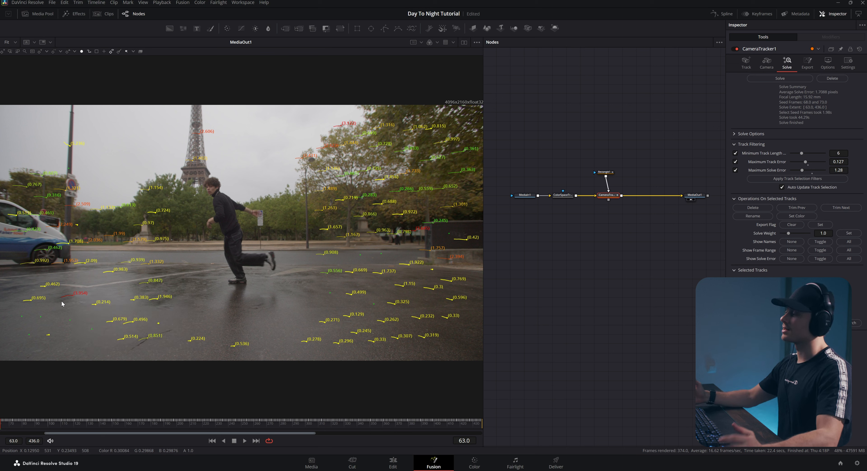
pyautogui.moveTo(88, 283); pyautogui.dragTo(60, 306)
pyautogui.press('Delete')
pyautogui.moveTo(72, 244); pyautogui.dragTo(60, 202)
pyautogui.press('Delete')
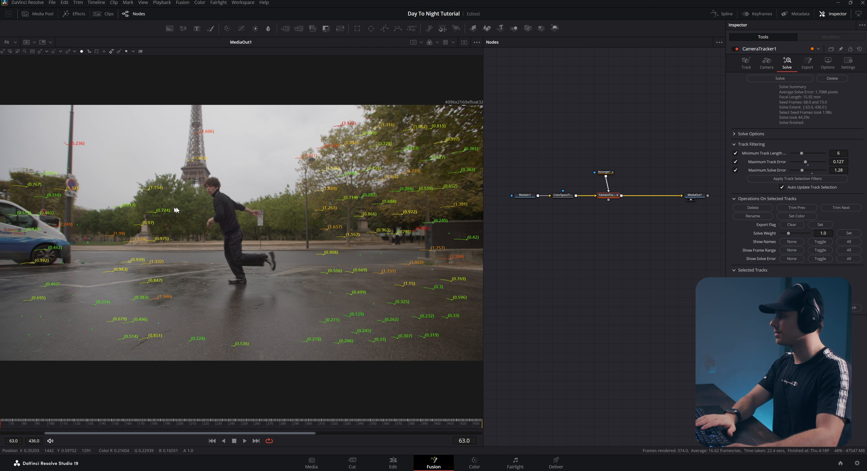
# - Delete more high-error tracks around the trees and the Eiffel Tower, and solve the camera again
pyautogui.moveTo(412, 228); pyautogui.dragTo(413, 228)
pyautogui.press('Delete')
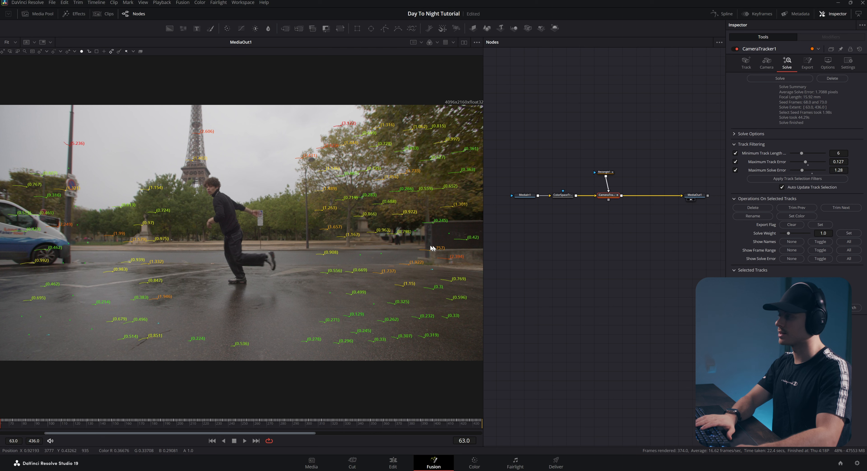
pyautogui.moveTo(351, 115); pyautogui.dragTo(290, 161)
pyautogui.press('Delete')
pyautogui.moveTo(208, 140); pyautogui.dragTo(186, 128)
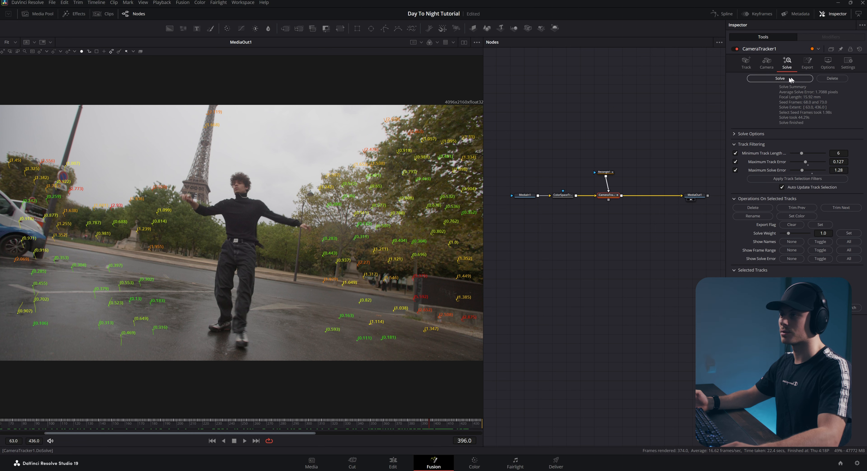
pyautogui.click(780, 78)
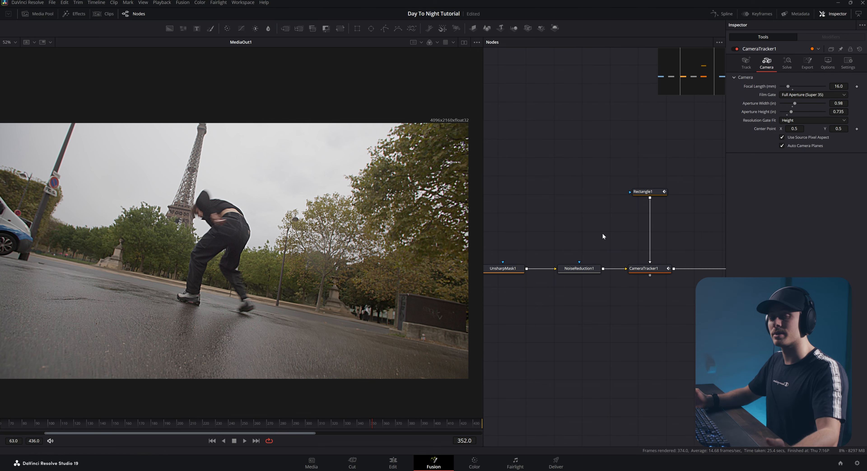
# - Export the solved 3D camera scene from CameraTracker1
pyautogui.click(643, 268)
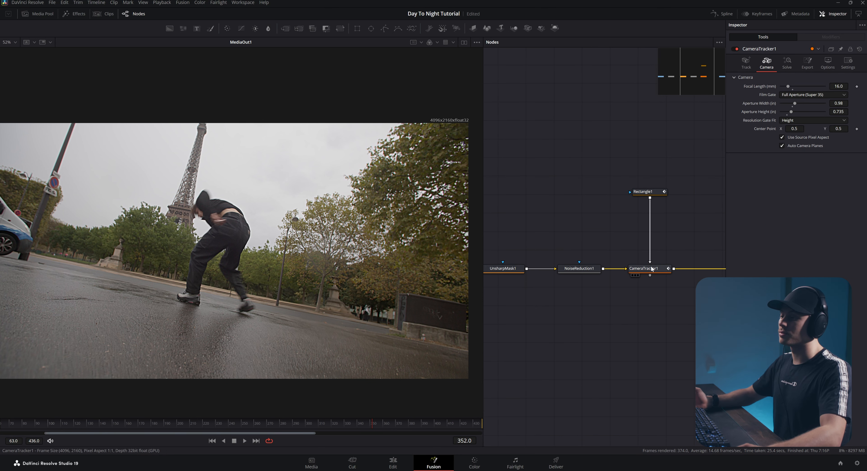
pyautogui.click(747, 63)
pyautogui.click(787, 63)
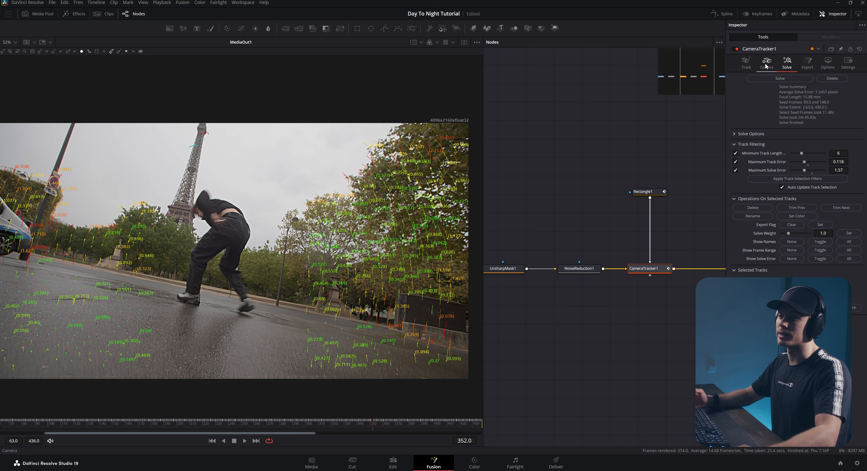
pyautogui.click(807, 62)
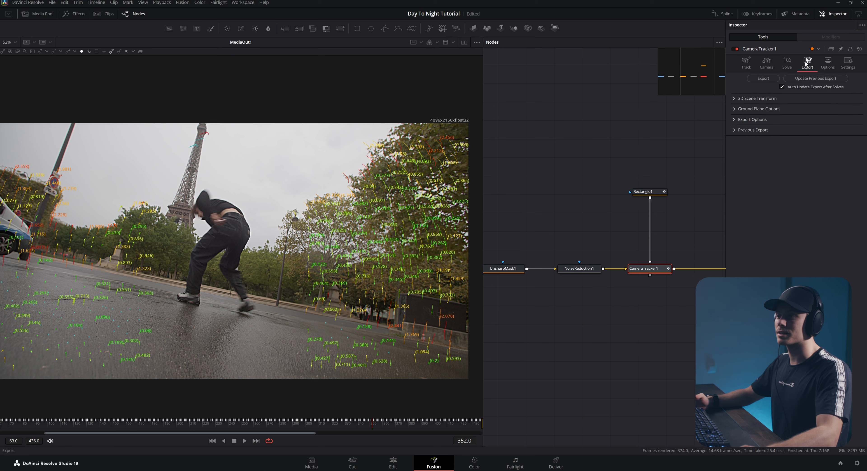
pyautogui.click(762, 79)
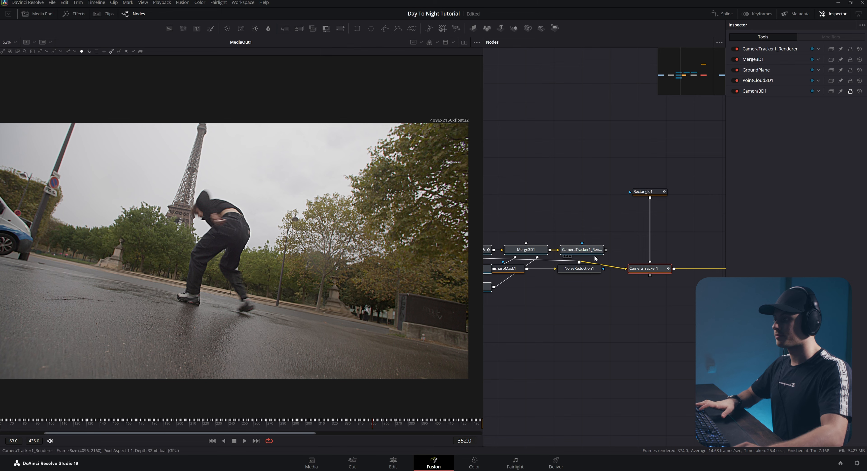
# - Move the exported 3D scene nodes well above the main node chain
pyautogui.hotkey('ctrl', 'f')
pyautogui.click(598, 241)
pyautogui.moveTo(592, 241); pyautogui.dragTo(610, 144)
pyautogui.scroll(2, 611, 202)
pyautogui.scroll(-2, 605, 187)
pyautogui.scroll(5, 609, 218)
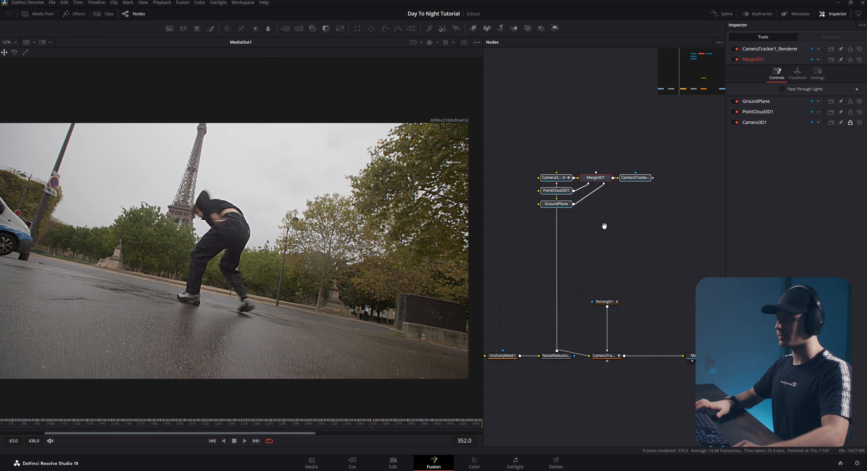
# - Split the display into two viewers, show Merge3D1 in the first, and examine its point cloud and ground plane from several angles
pyautogui.click(591, 205)
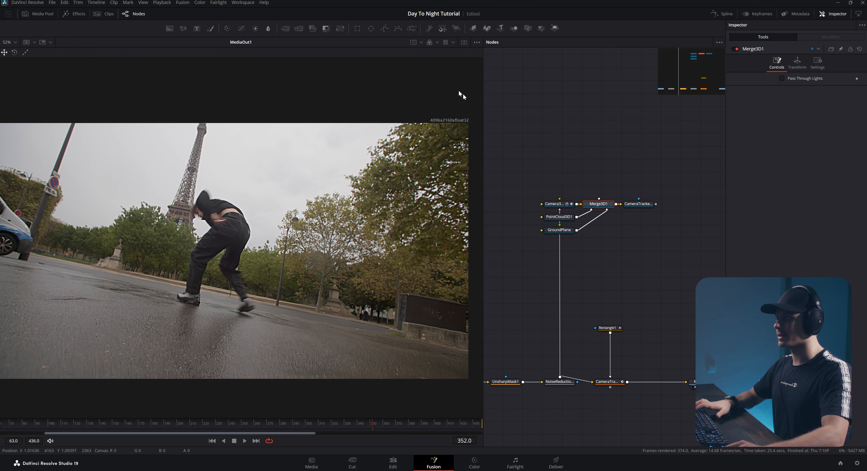
pyautogui.click(465, 43)
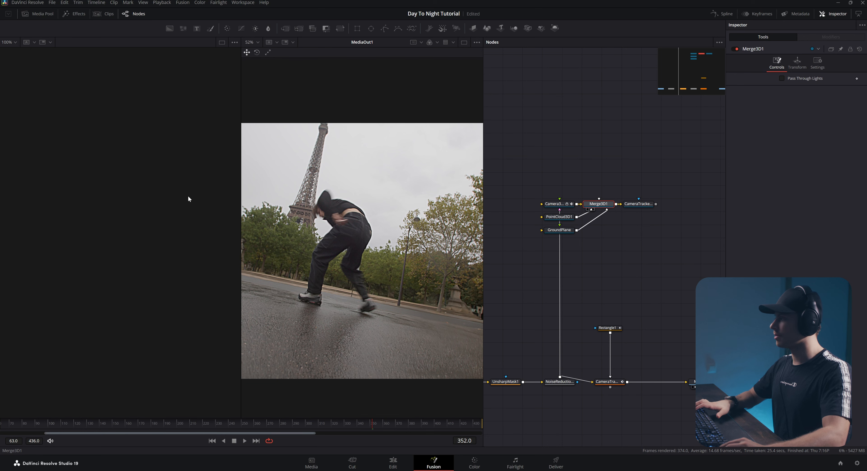
pyautogui.press('1')
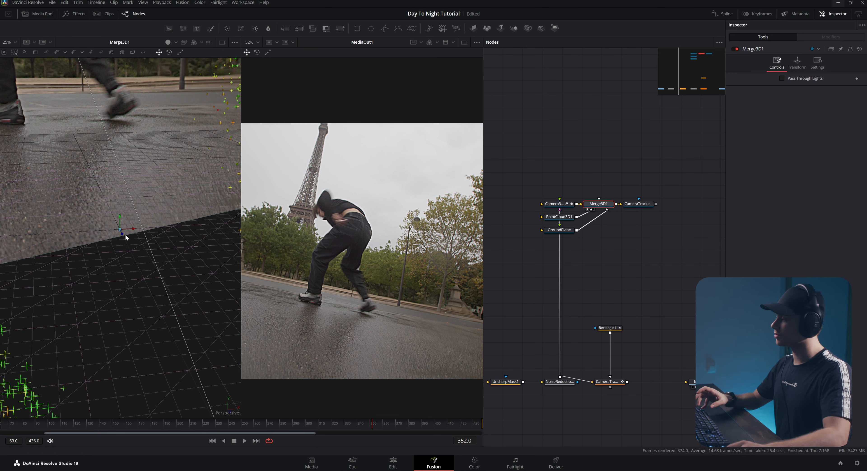
pyautogui.scroll(-6, 126, 237)
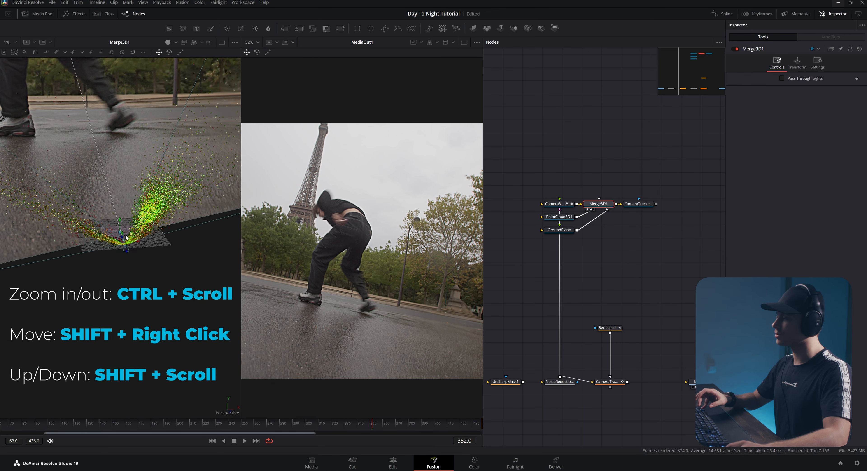
pyautogui.scroll(3, 127, 237)
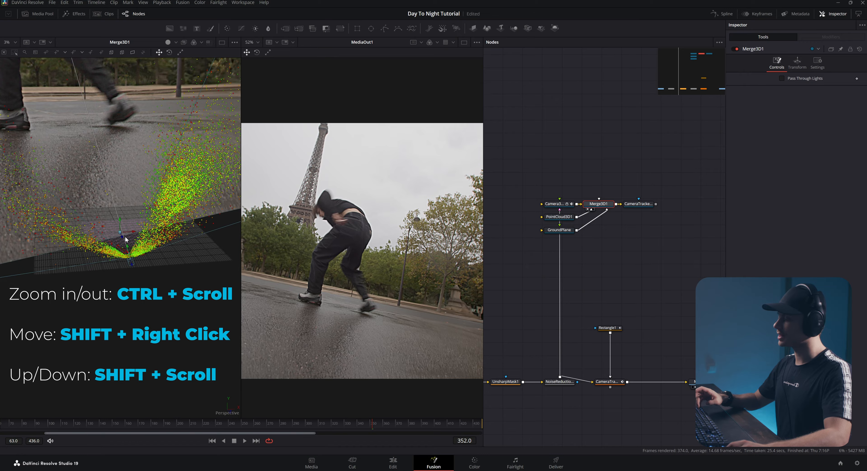
pyautogui.moveTo(123, 241)
pyautogui.mouseDown()
pyautogui.moveTo(180, 229)
pyautogui.moveTo(177, 212)
pyautogui.moveTo(106, 190)
pyautogui.moveTo(56, 271)
pyautogui.moveTo(125, 281)
pyautogui.moveTo(226, 229)
pyautogui.moveTo(121, 252)
pyautogui.mouseUp()
pyautogui.scroll(10, 121, 252)
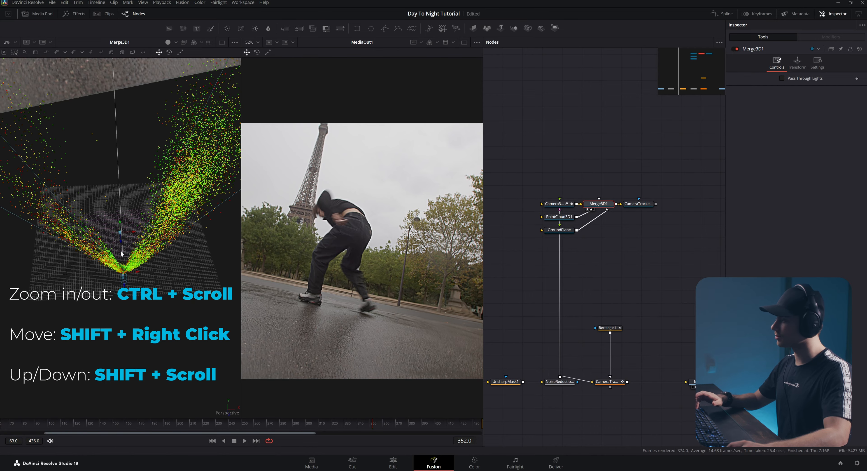
pyautogui.scroll(10, 121, 254)
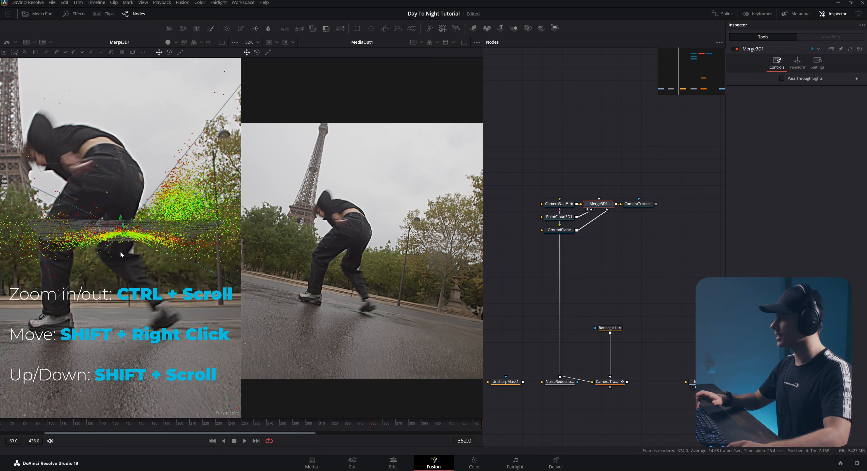
# - Examine the Merge3D1 point cloud and its ground plane up close from several angles
pyautogui.scroll(8, 121, 254)
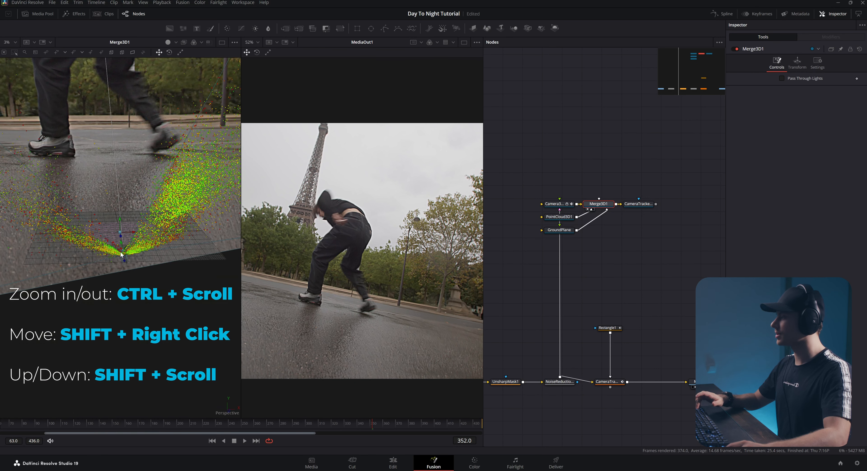
pyautogui.scroll(3, 122, 254)
pyautogui.scroll(4, 121, 254)
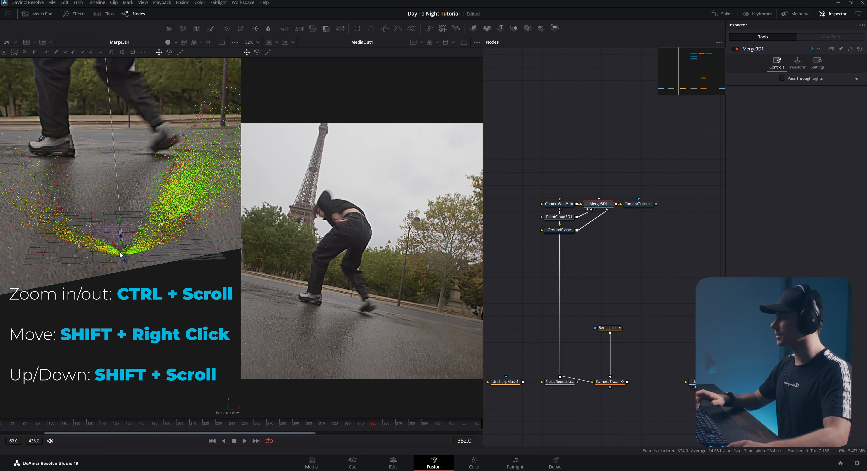
pyautogui.scroll(2, 122, 246)
pyautogui.scroll(3, 122, 246)
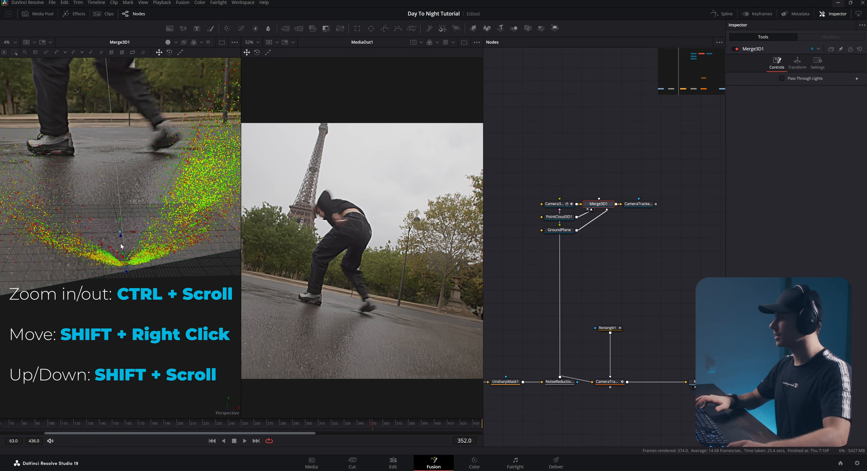
pyautogui.moveTo(154, 244)
pyautogui.mouseDown()
pyautogui.moveTo(71, 239)
pyautogui.moveTo(101, 231)
pyautogui.moveTo(173, 237)
pyautogui.moveTo(170, 247)
pyautogui.mouseUp()
pyautogui.rightClick(170, 247)
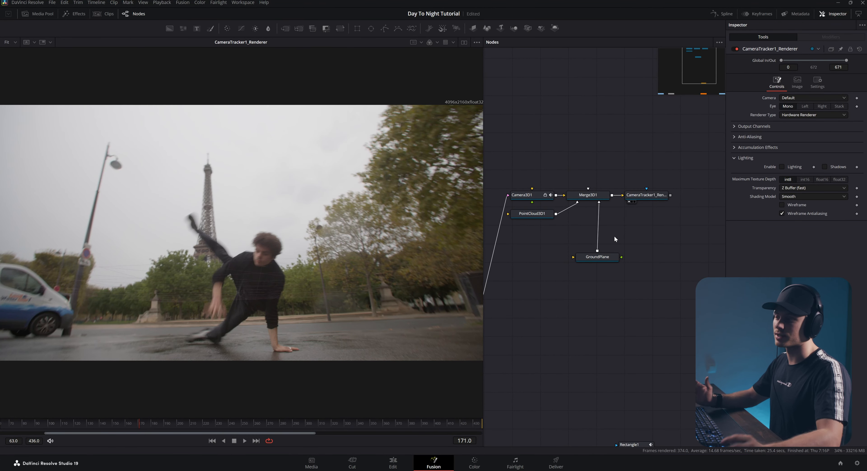
# - Check the node graph's Arrange Tools options and reposition the CameraTracker1_Renderer node away from Merge3D1
pyautogui.rightClick(628, 228)
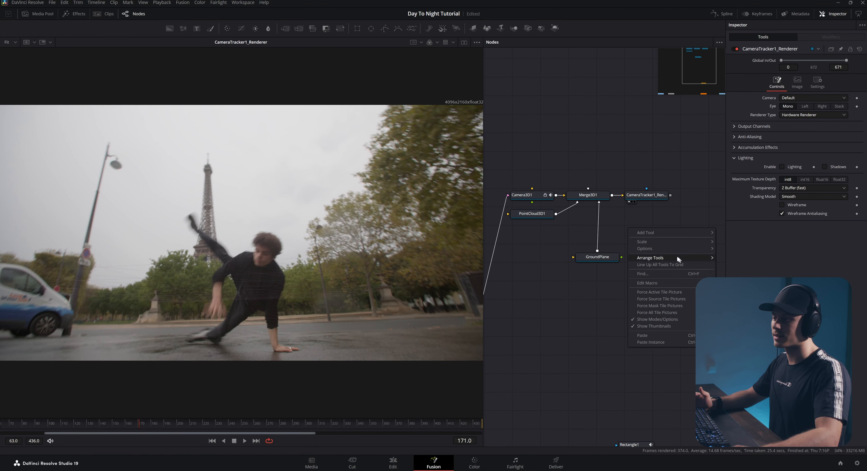
pyautogui.moveTo(670, 257)
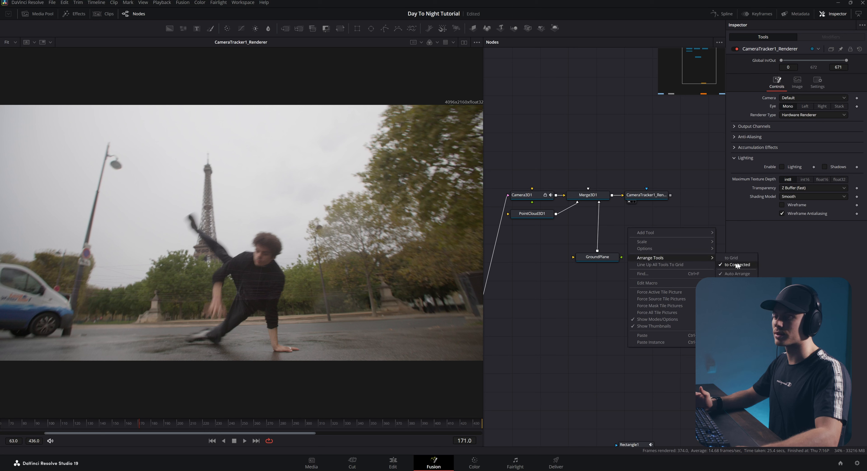
pyautogui.click(670, 217)
pyautogui.moveTo(649, 195); pyautogui.dragTo(638, 177)
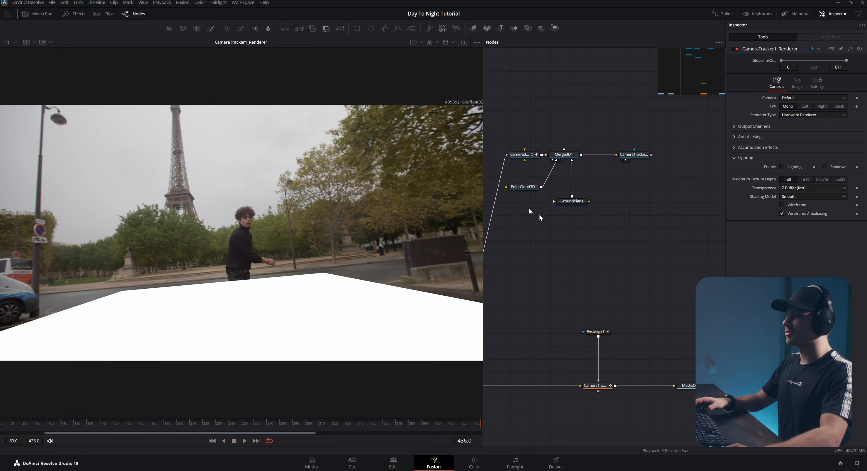
# - Disable the PointCloud3D1 and GroundPlane nodes together
pyautogui.moveTo(581, 220); pyautogui.dragTo(520, 184)
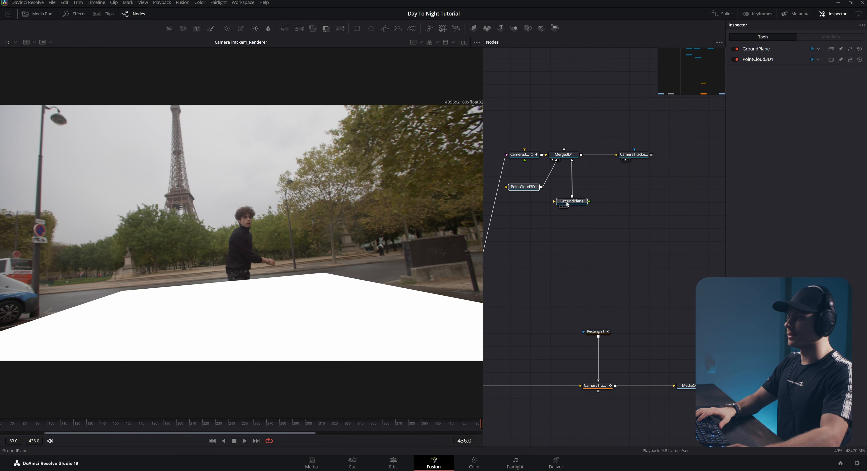
pyautogui.moveTo(584, 214); pyautogui.dragTo(510, 178)
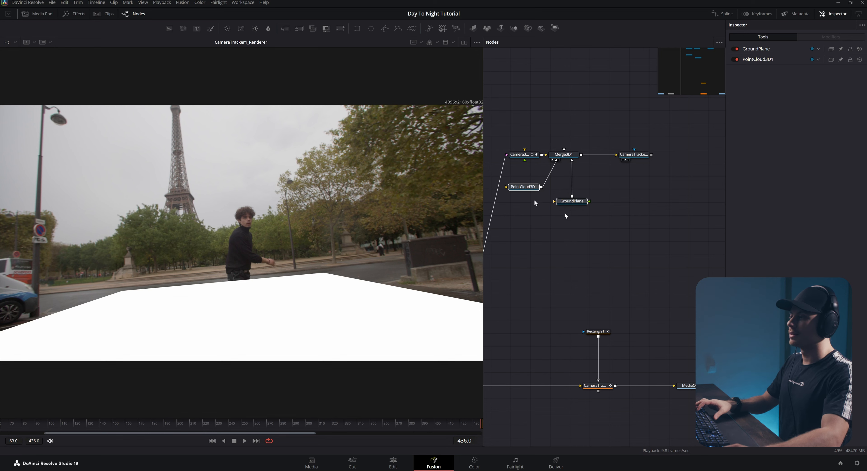
pyautogui.moveTo(568, 185); pyautogui.dragTo(595, 208)
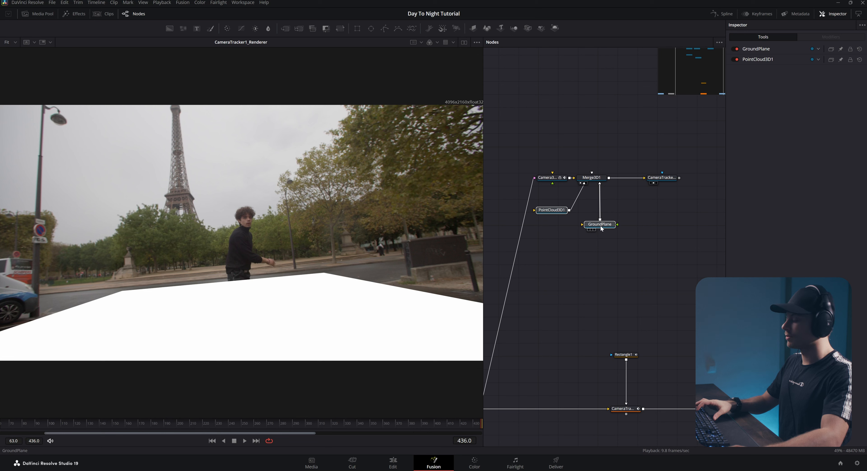
pyautogui.hotkey('ctrl', 'p')
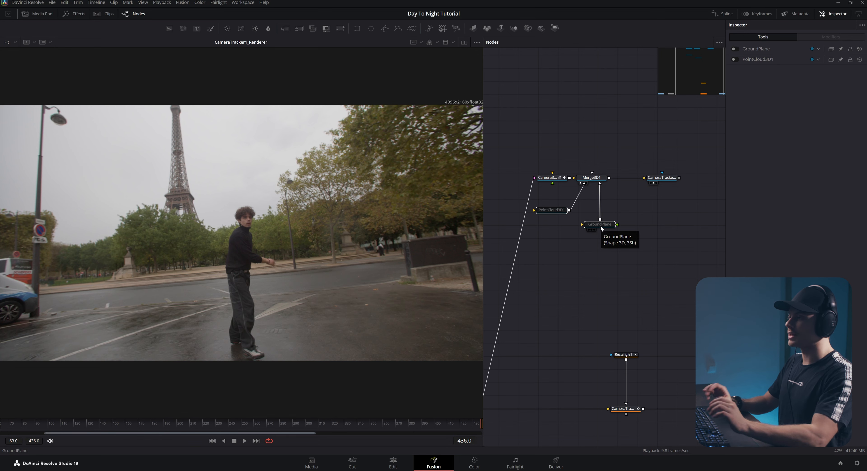
pyautogui.click(582, 239)
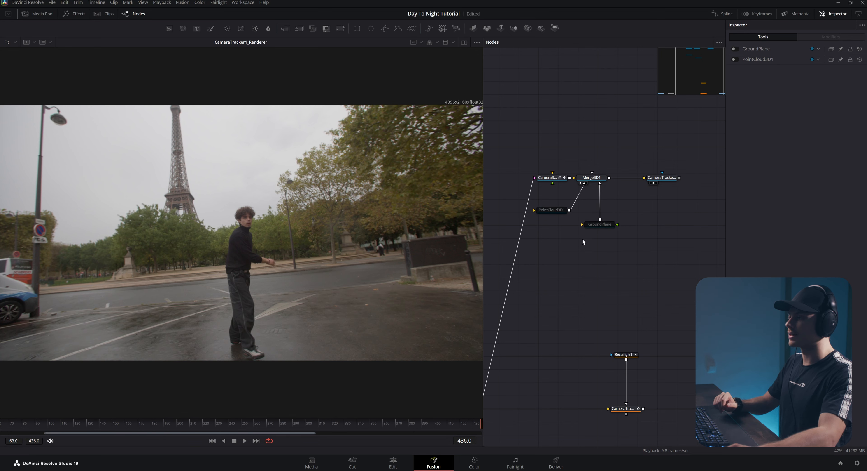
# - Move PointCloud3D1 closer beneath Merge3D1, show Merge3D1 in the viewer and view the camera's image plane from a distance
pyautogui.moveTo(549, 209); pyautogui.dragTo(561, 210)
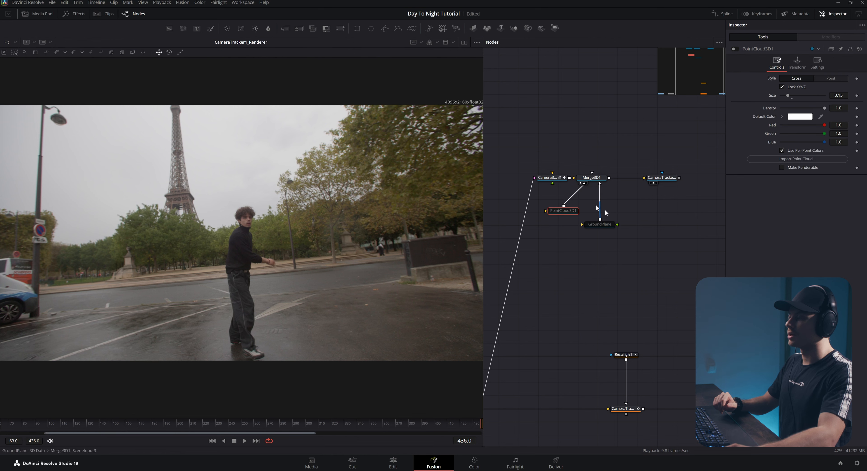
pyautogui.moveTo(637, 249); pyautogui.dragTo(584, 231)
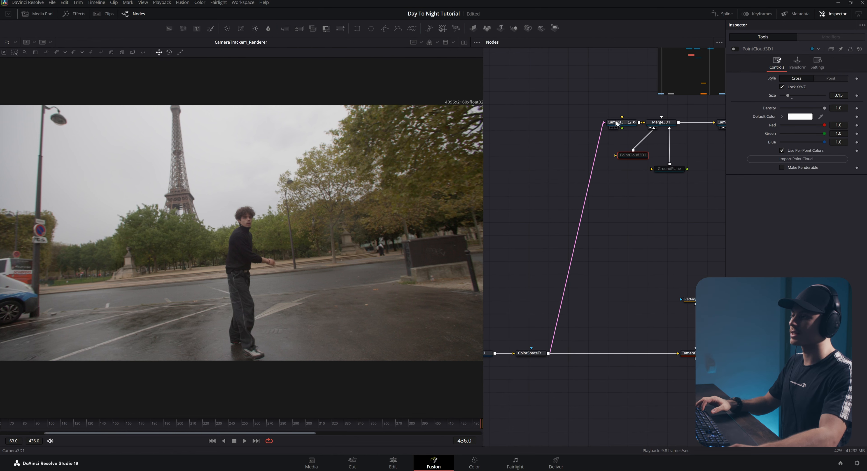
pyautogui.moveTo(603, 201); pyautogui.dragTo(534, 241)
pyautogui.moveTo(399, 190); pyautogui.dragTo(364, 209)
pyautogui.moveTo(327, 231); pyautogui.dragTo(302, 215)
pyautogui.scroll(-6, 273, 228)
pyautogui.scroll(-6, 301, 215)
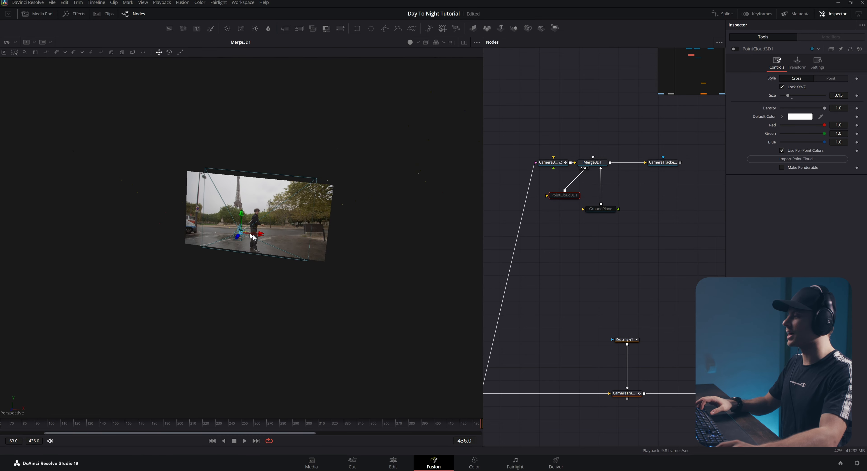
# - Disconnect ColorSpaceTransform1 from the image input of Camera3D1
pyautogui.moveTo(533, 236); pyautogui.dragTo(592, 198)
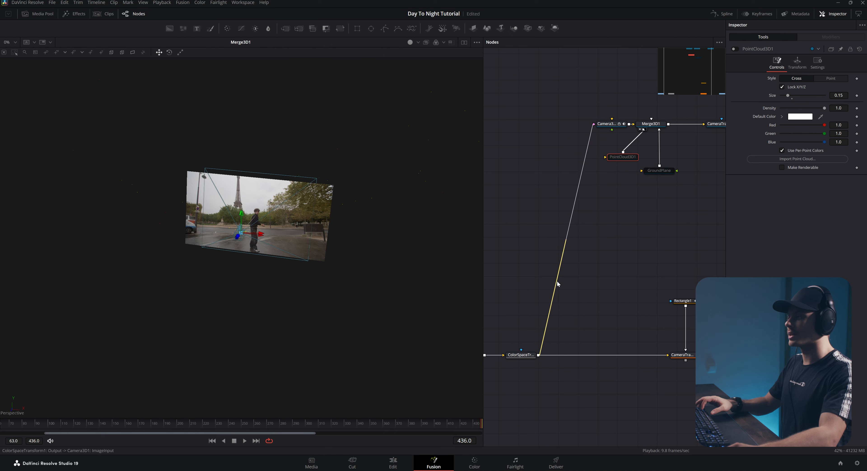
pyautogui.click(567, 244)
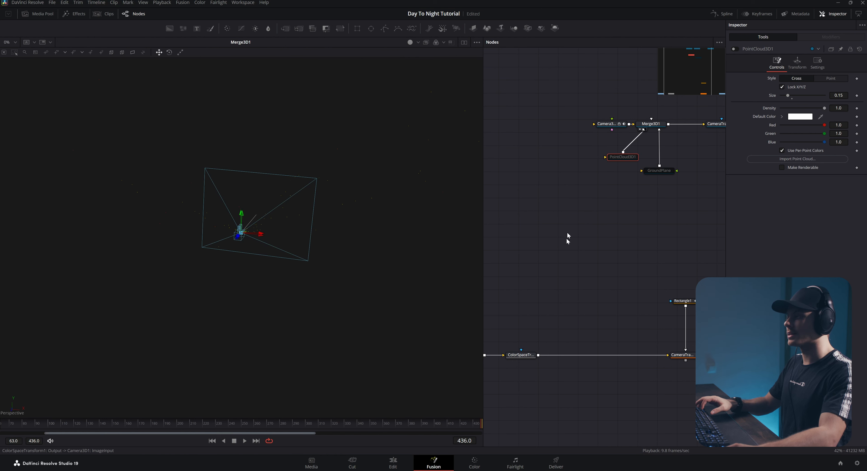
pyautogui.moveTo(627, 257); pyautogui.dragTo(612, 212)
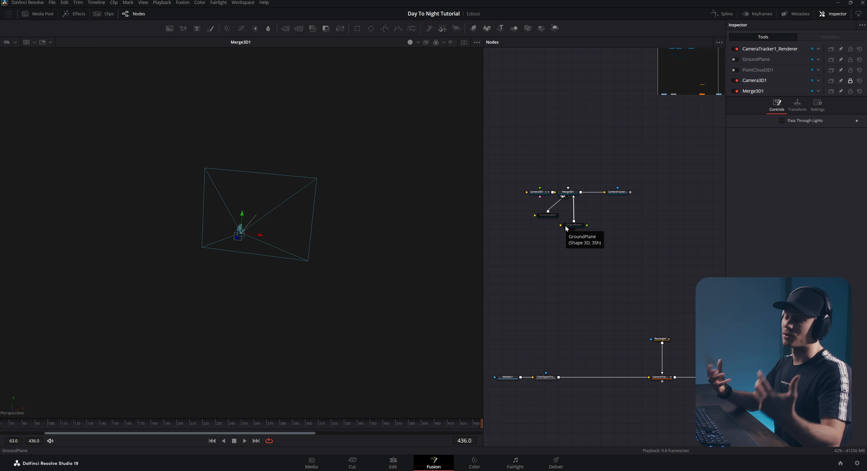
pyautogui.moveTo(656, 246); pyautogui.dragTo(506, 153)
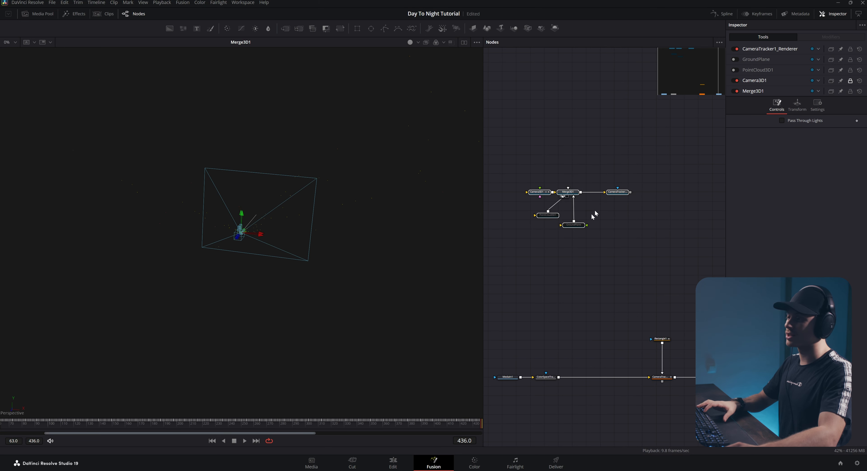
pyautogui.hotkey('shift', 'space')
pyautogui.write('noise')
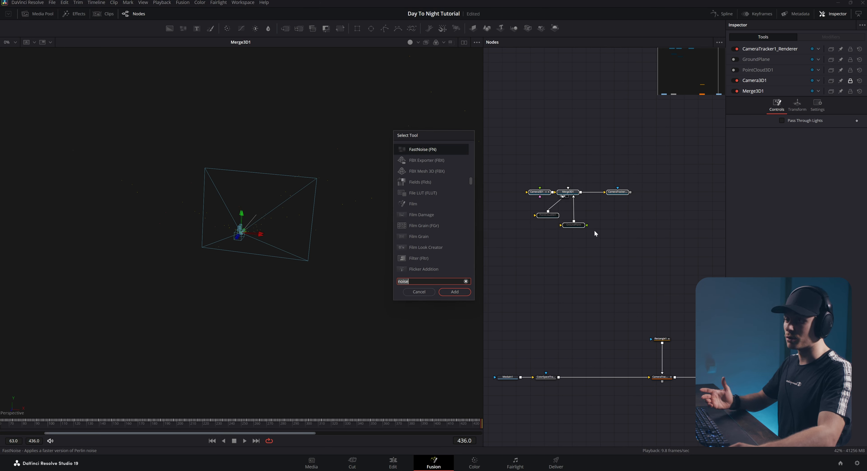
pyautogui.click(419, 291)
# - Select all exported 3D camera scene nodes and add an Underlay around them
pyautogui.moveTo(668, 266); pyautogui.dragTo(502, 163)
pyautogui.rightClick(571, 193)
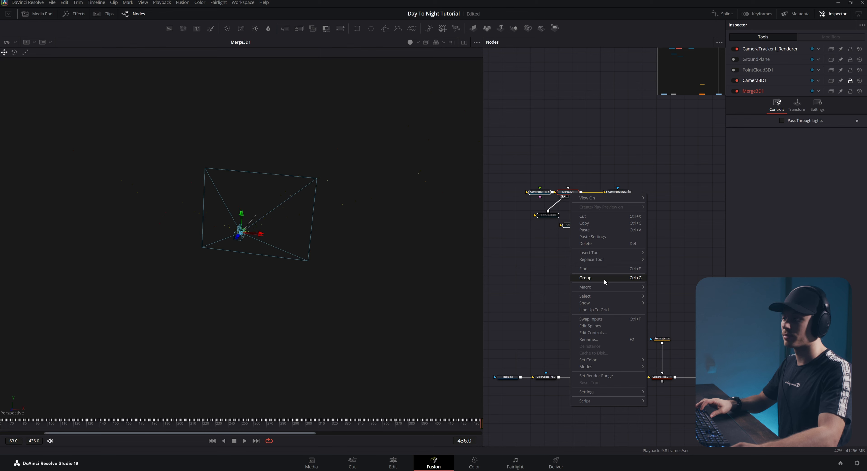
pyautogui.click(525, 174)
pyautogui.hotkey('shift', 'space')
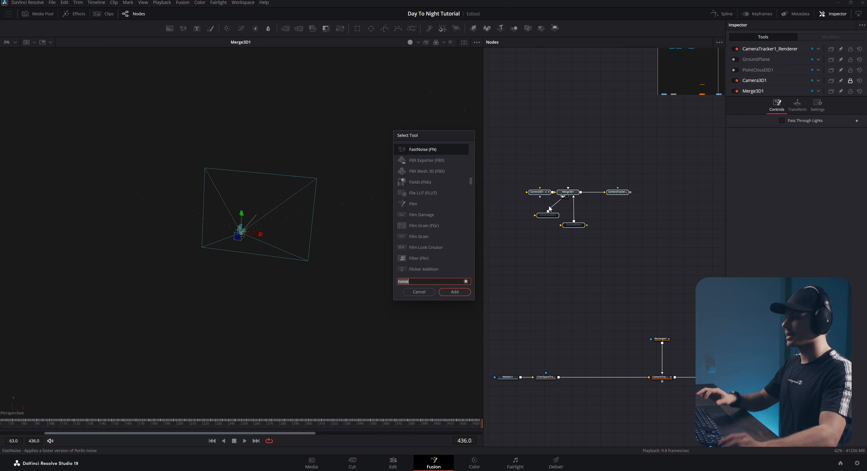
pyautogui.write('unde')
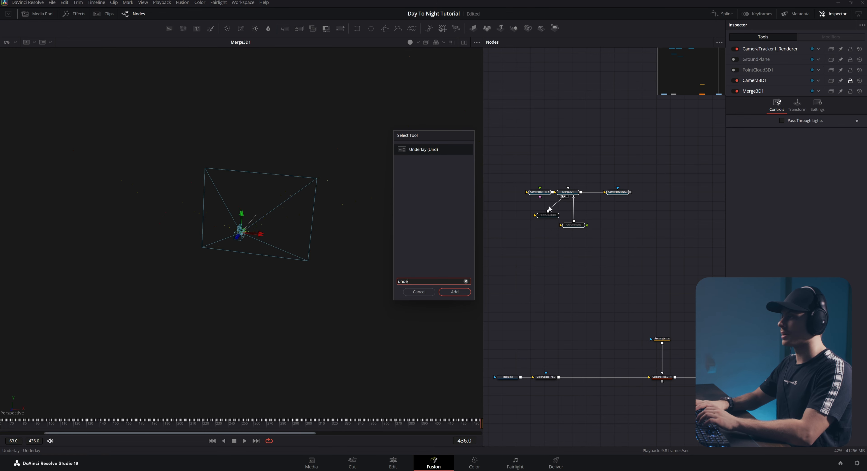
pyautogui.press('Return')
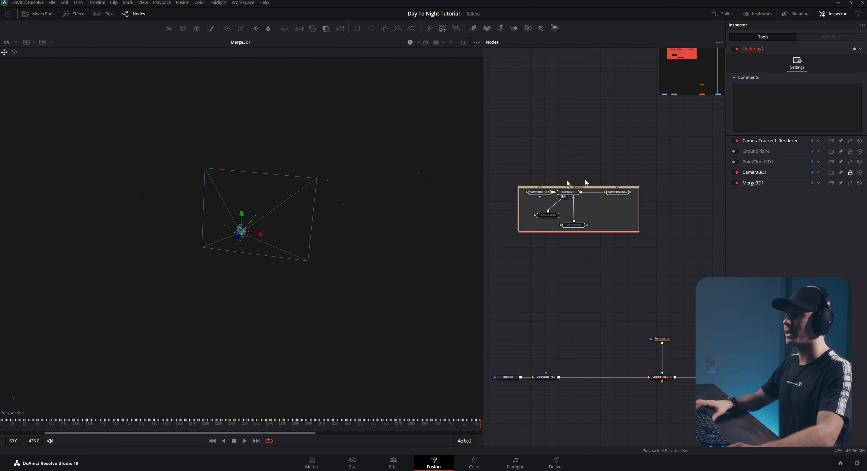
# - Move the underlay with its enclosed nodes higher above the main node chain
pyautogui.scroll(3, 590, 183)
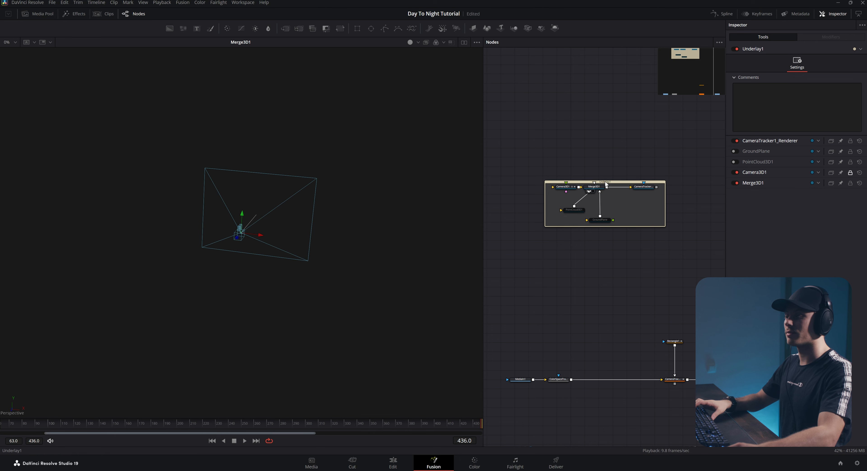
pyautogui.moveTo(612, 184); pyautogui.dragTo(591, 163)
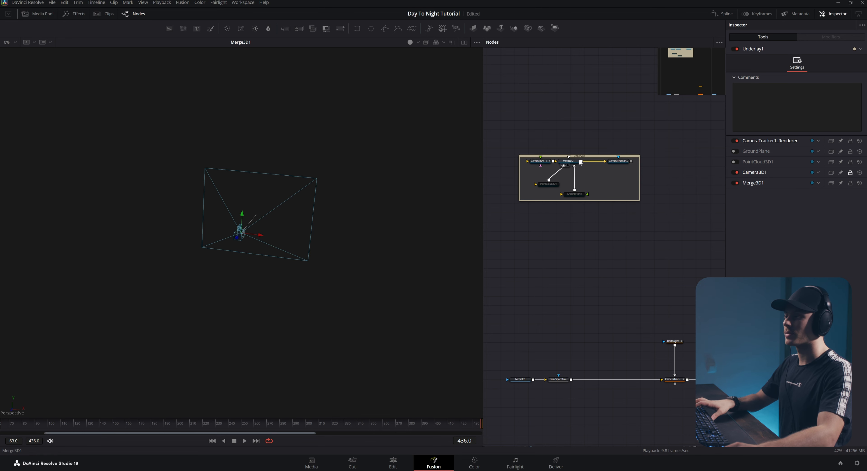
pyautogui.scroll(2, 580, 159)
pyautogui.click(581, 178)
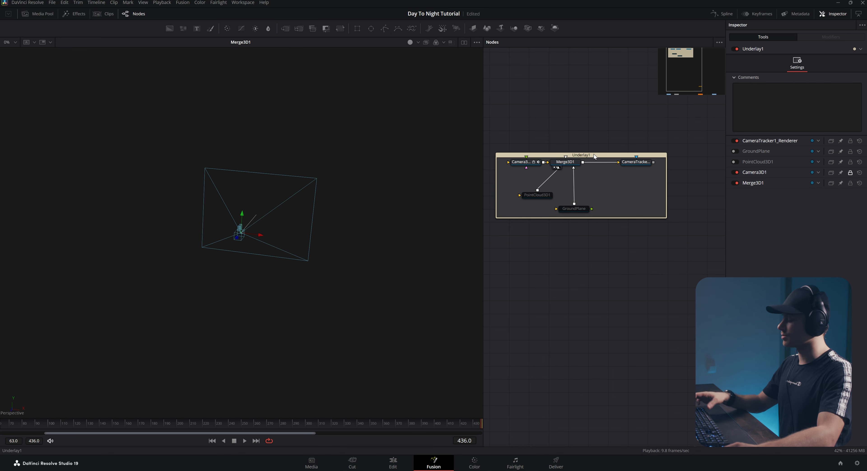
# - Rename the underlay as Camera and set its color to Violet
pyautogui.click(588, 156)
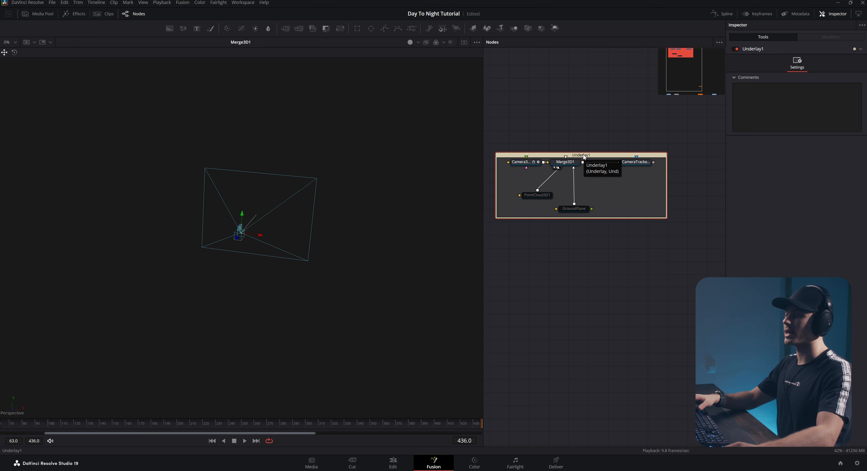
pyautogui.press('F2')
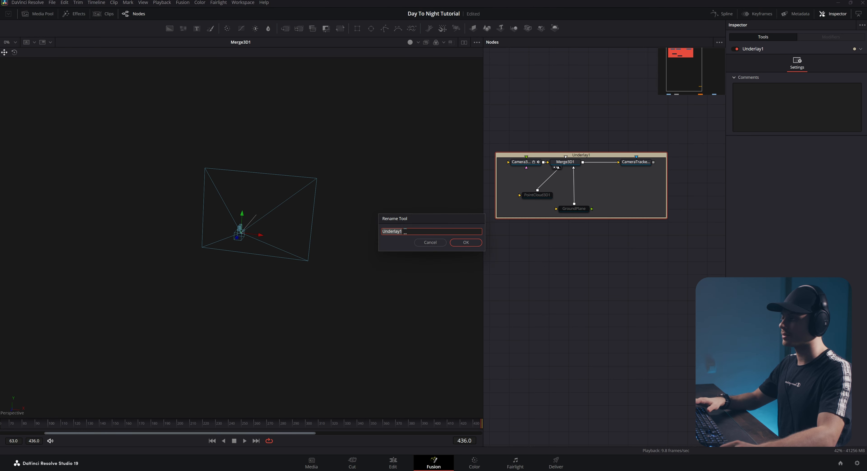
pyautogui.write('Camera')
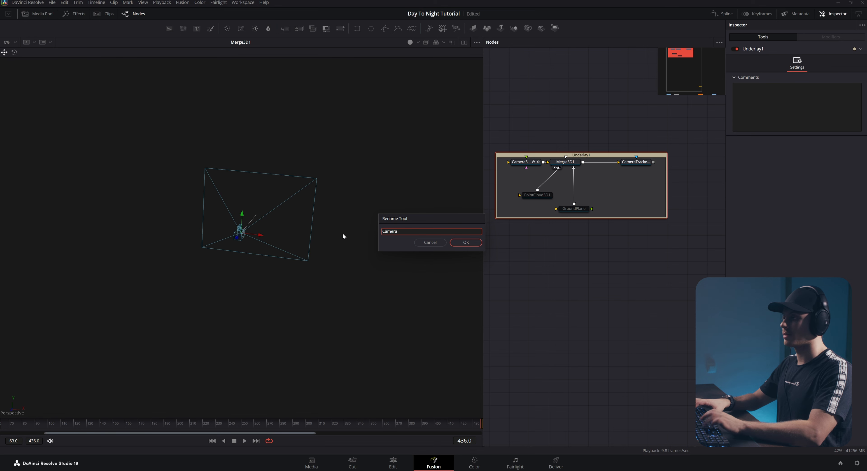
pyautogui.press('Return')
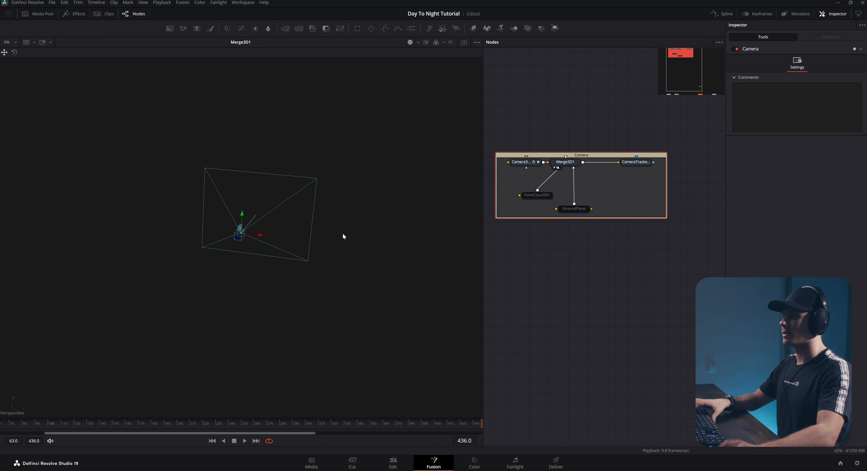
pyautogui.rightClick(587, 156)
pyautogui.moveTo(610, 247)
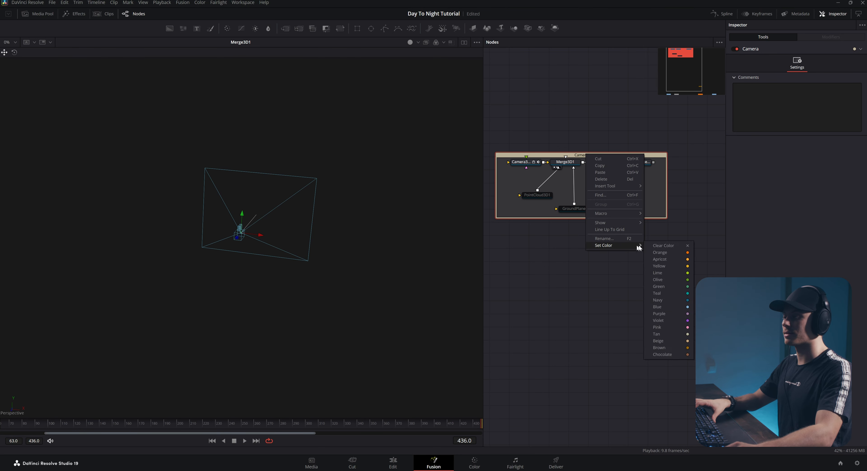
pyautogui.click(666, 321)
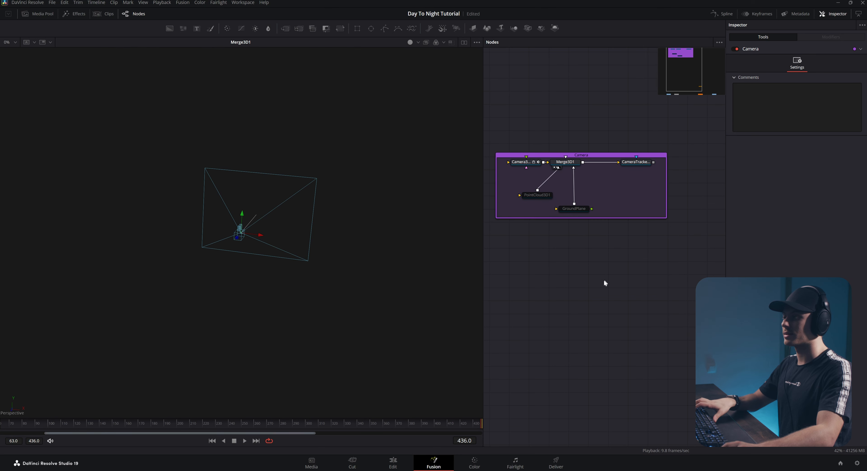
# - Move Rectangle1 and CameraTracker1 out of the main node chain into the Camera underlay
pyautogui.scroll(-3, 599, 266)
pyautogui.moveTo(596, 248); pyautogui.dragTo(567, 233)
pyautogui.scroll(2, 567, 233)
pyautogui.moveTo(565, 196); pyautogui.dragTo(602, 202)
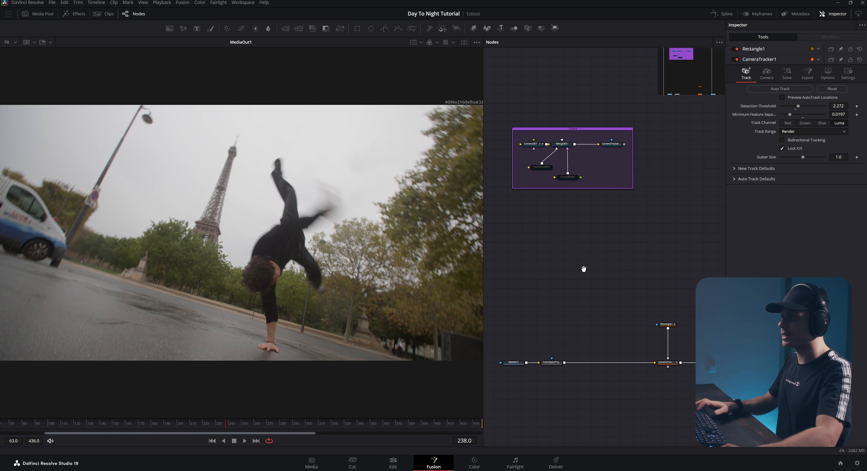
pyautogui.scroll(-3, 580, 266)
pyautogui.scroll(2, 629, 285)
pyautogui.moveTo(632, 326); pyautogui.dragTo(599, 233)
pyautogui.moveTo(602, 288); pyautogui.dragTo(566, 172)
pyautogui.moveTo(555, 183); pyautogui.dragTo(596, 220)
pyautogui.click(625, 277)
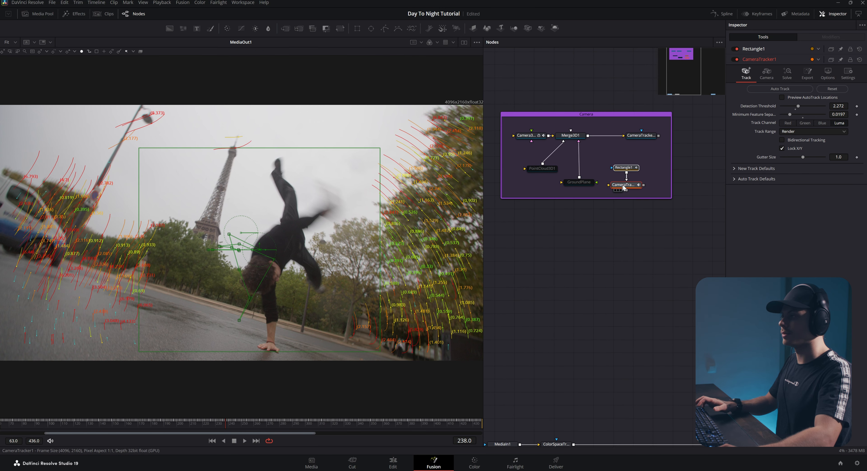
# - Align Rectangle1 and CameraTracker1 closely together, one above the other, inside the Camera underlay
pyautogui.moveTo(623, 188); pyautogui.dragTo(632, 184)
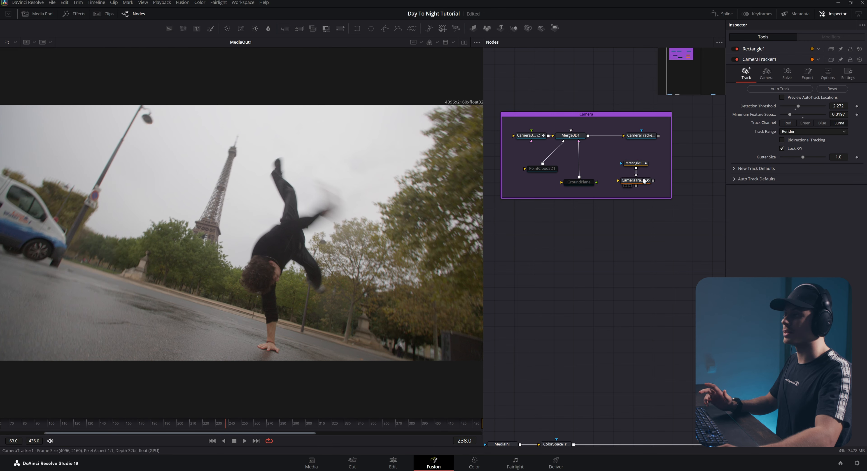
pyautogui.moveTo(634, 163); pyautogui.dragTo(634, 167)
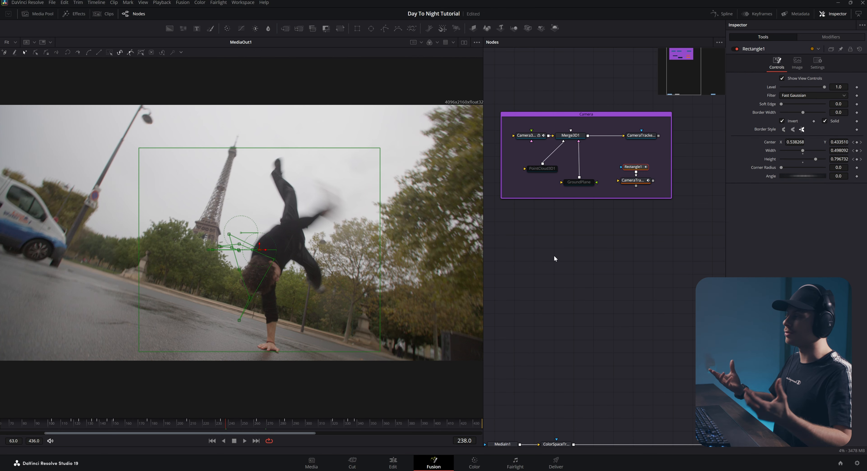
pyautogui.click(597, 216)
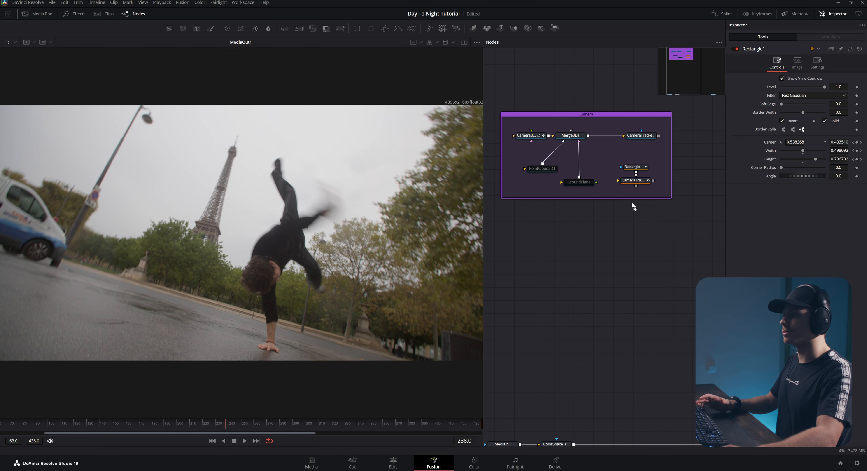
pyautogui.click(633, 183)
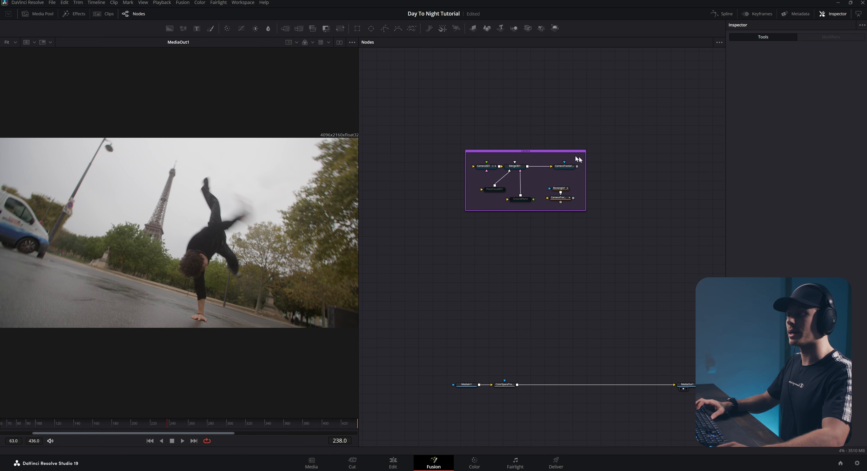
# - Merge CameraTracker1_Renderer into the main chain after ColorSpaceTransform1 and bend its connection with a router beside the relocated Camera underlay
pyautogui.moveTo(577, 164); pyautogui.dragTo(517, 384)
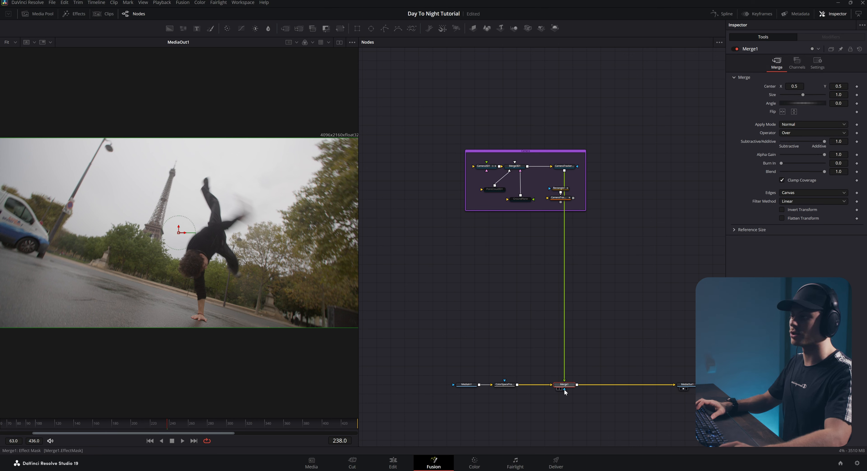
pyautogui.click(599, 253)
pyautogui.moveTo(529, 153); pyautogui.dragTo(459, 220)
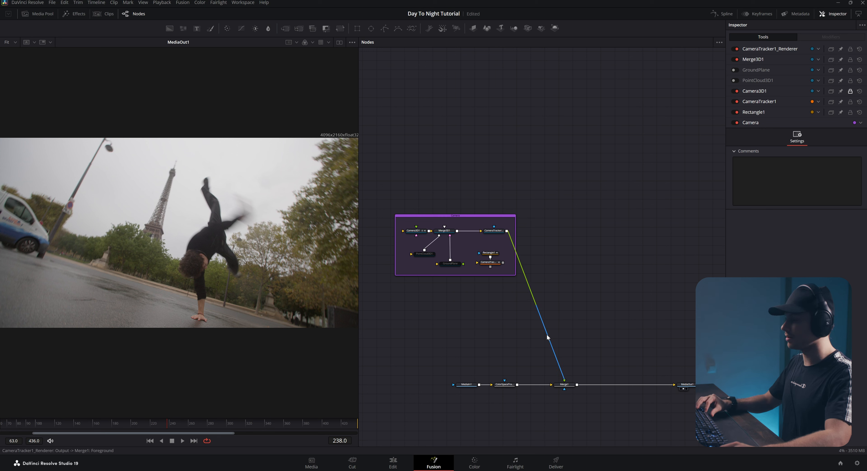
pyautogui.moveTo(547, 337); pyautogui.dragTo(564, 233)
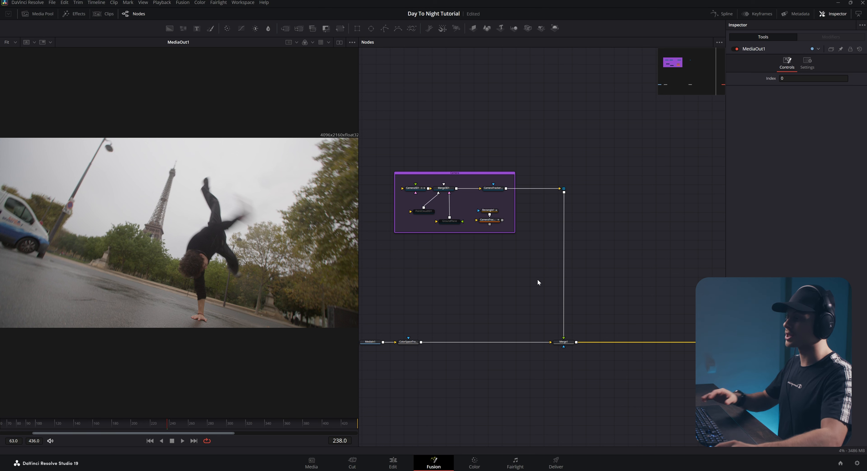
pyautogui.moveTo(505, 275); pyautogui.dragTo(535, 241)
pyautogui.scroll(-2, 533, 265)
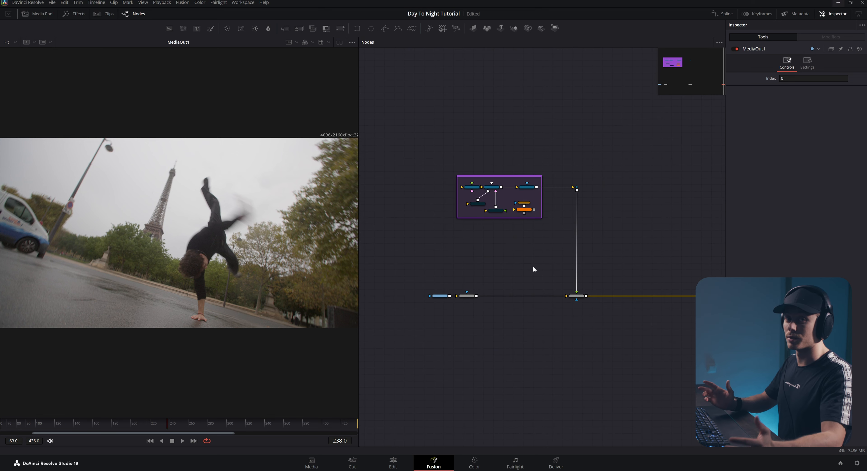
pyautogui.moveTo(526, 271)
pyautogui.mouseDown()
pyautogui.moveTo(478, 273)
pyautogui.moveTo(538, 273)
pyautogui.mouseUp()
pyautogui.scroll(2, 479, 274)
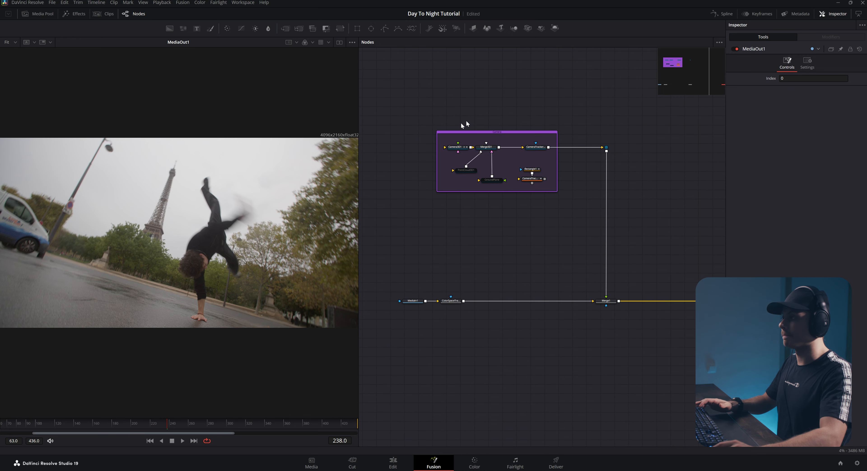
pyautogui.moveTo(613, 300); pyautogui.dragTo(375, 291)
pyautogui.moveTo(485, 284); pyautogui.dragTo(670, 293)
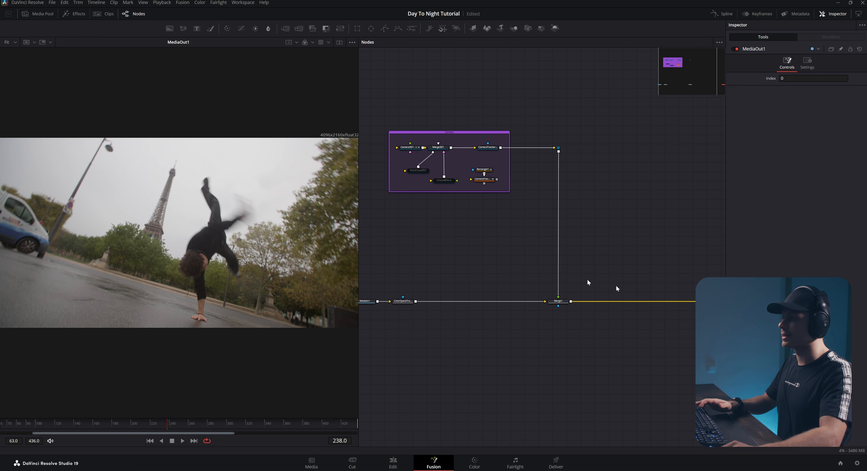
pyautogui.moveTo(482, 258); pyautogui.dragTo(546, 276)
pyautogui.click(531, 269)
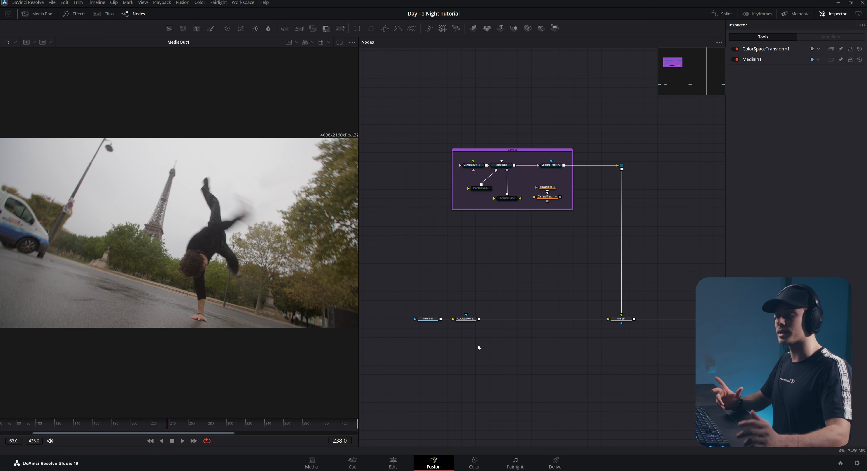
# - Duplicate MediaIn1 and ColorSpaceTransform1, and stack the copies vertically between the Camera underlay and the main chain
pyautogui.moveTo(477, 344); pyautogui.dragTo(420, 342)
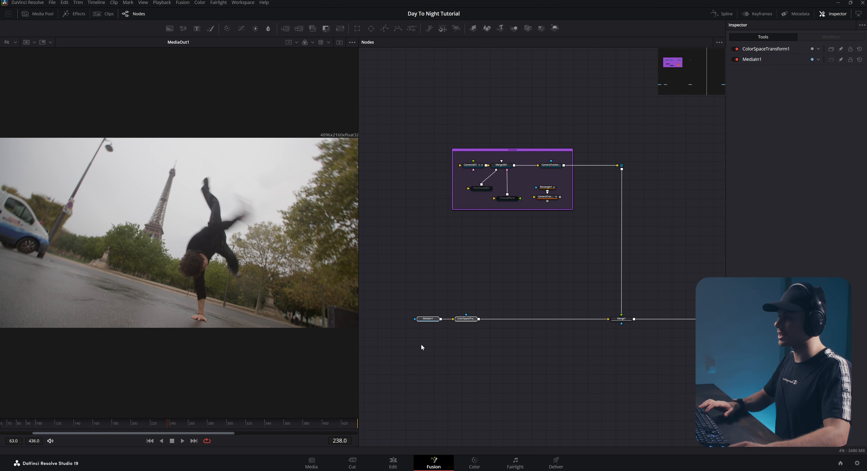
pyautogui.hotkey('ctrl', 'v')
pyautogui.click(469, 295)
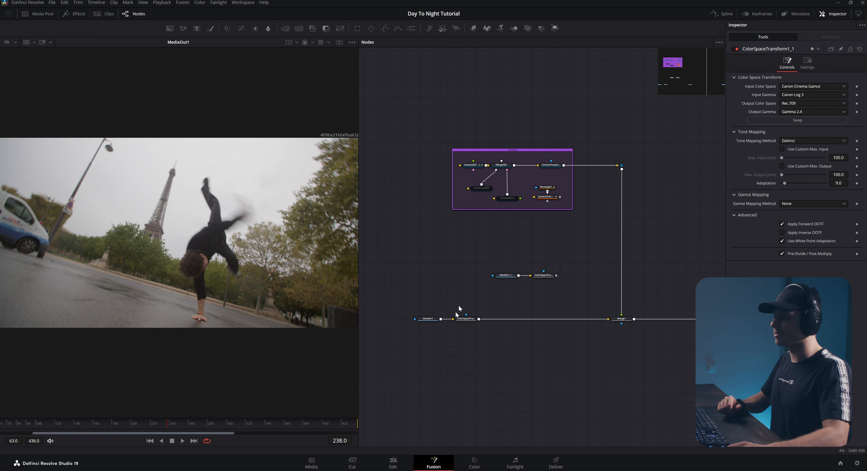
pyautogui.moveTo(505, 275); pyautogui.dragTo(546, 272)
pyautogui.keyDown('ctrl'); pyautogui.click(544, 275); pyautogui.keyUp('ctrl')
pyautogui.click(546, 270)
pyautogui.scroll(2, 546, 274)
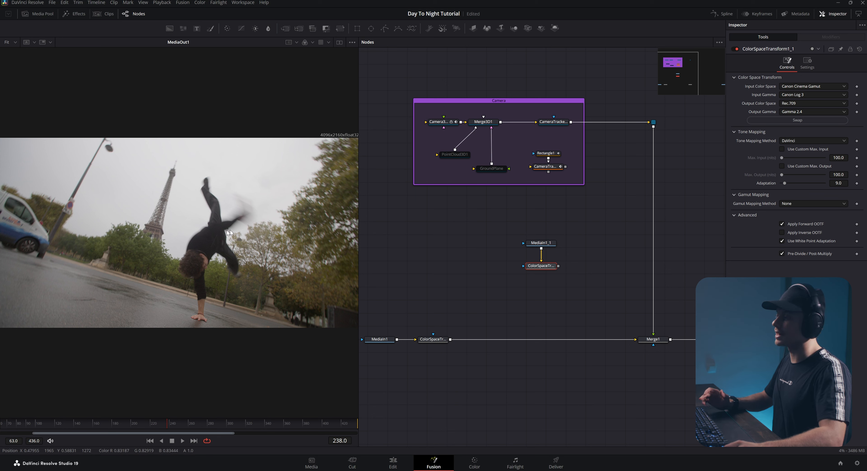
# - Add a Luma Keyer after the copied ColorSpaceTransform node and show it in the viewer
pyautogui.click(539, 271)
pyautogui.hotkey('shift', 'space')
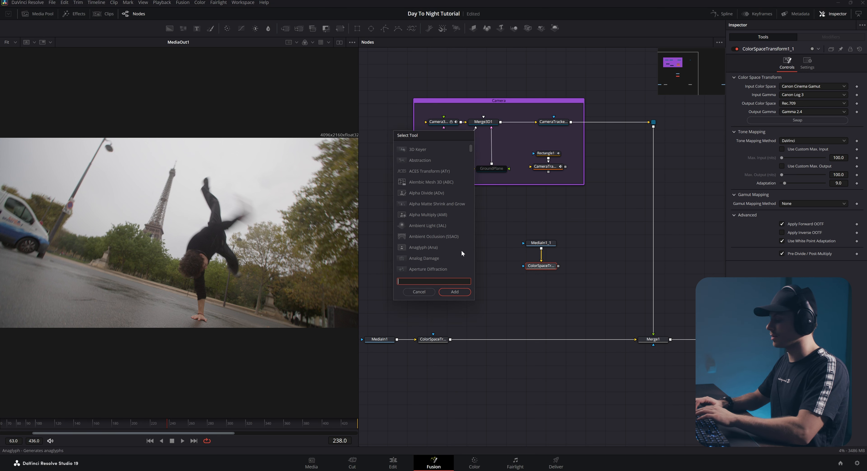
pyautogui.write('luma')
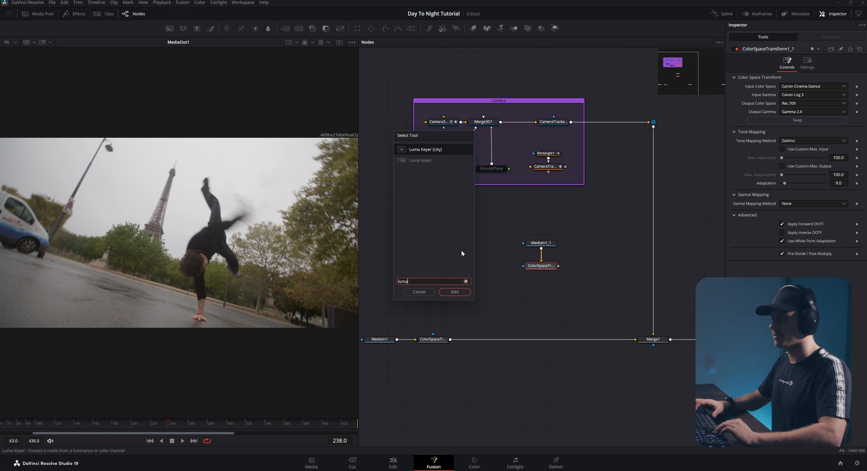
pyautogui.press('Return')
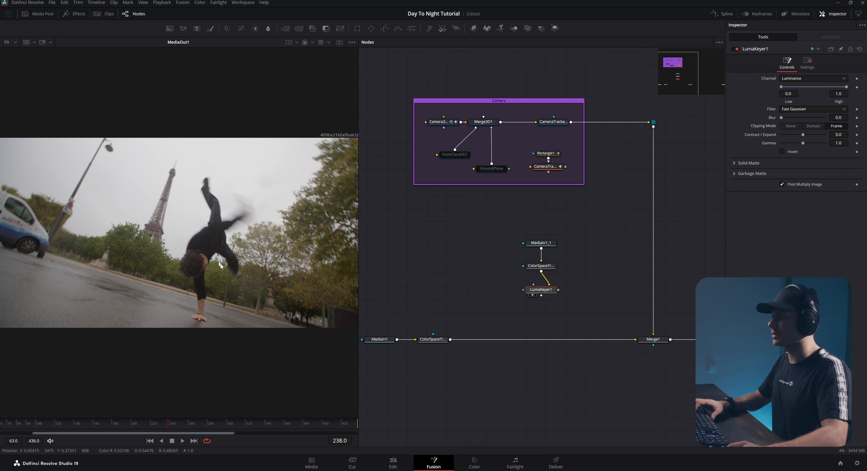
pyautogui.press('1')
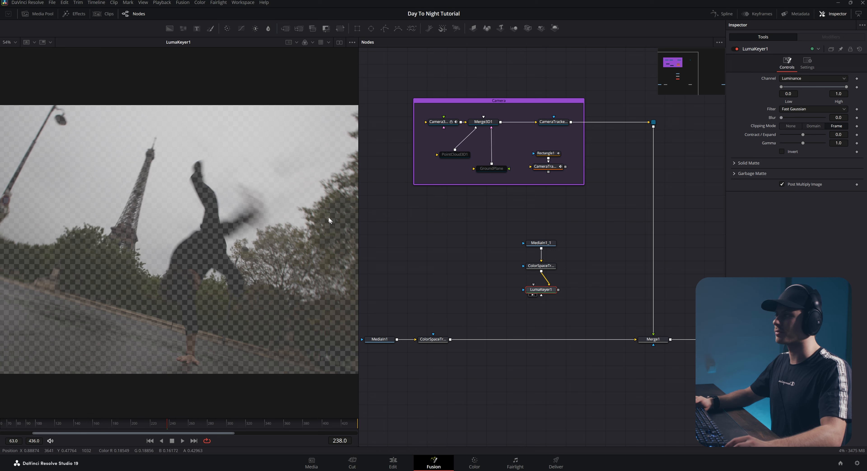
# - Invert the LumaKeyer1 matte and show its alpha channel in the viewer
pyautogui.click(782, 152)
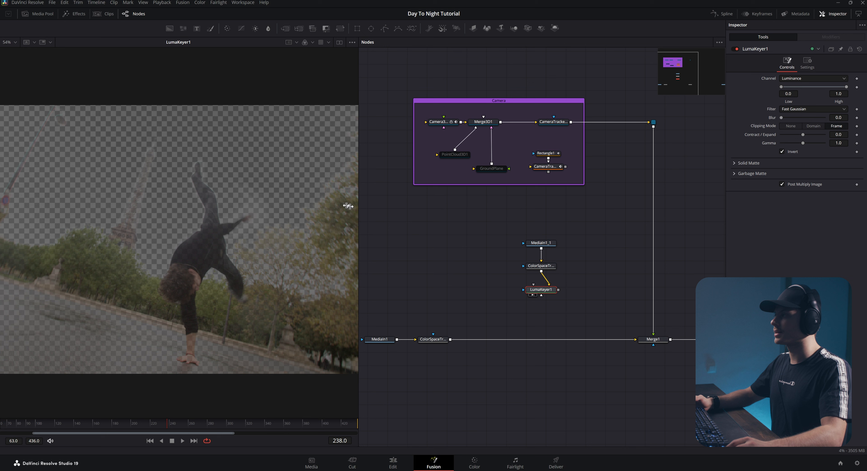
pyautogui.click(312, 43)
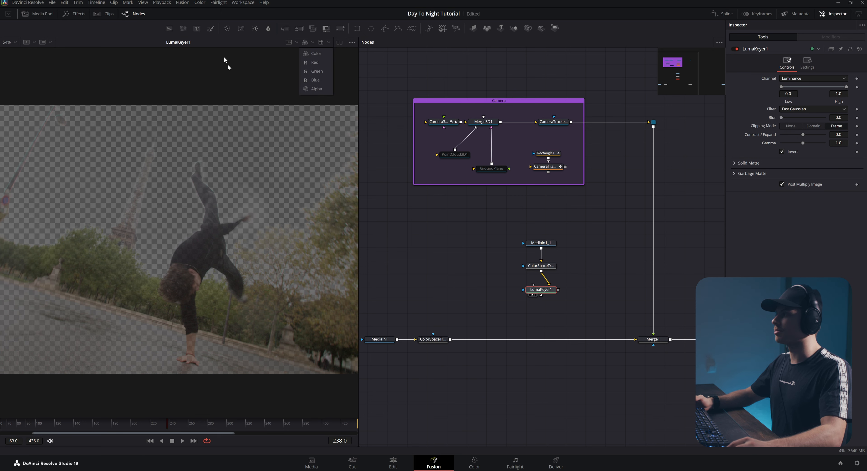
pyautogui.click(313, 89)
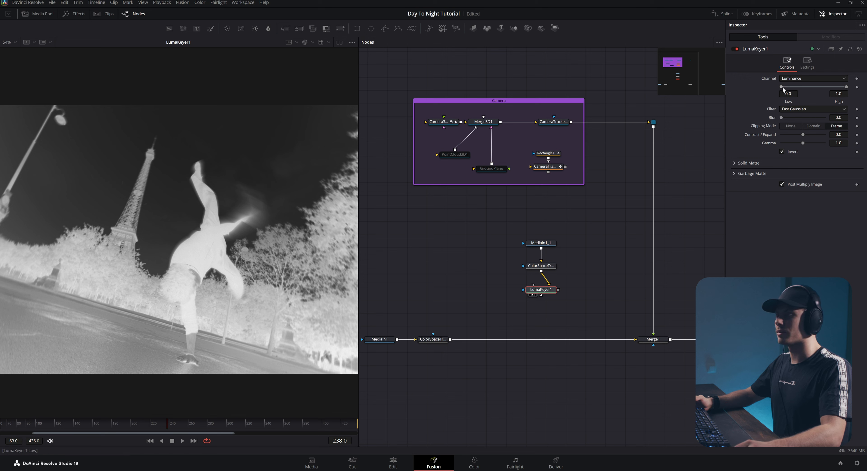
# - Refine the LumaKeyer1 matte with Low 0.4, High 0.822, Blur 0.11 and Contract/Expand 0.047
pyautogui.moveTo(782, 87); pyautogui.dragTo(838, 88)
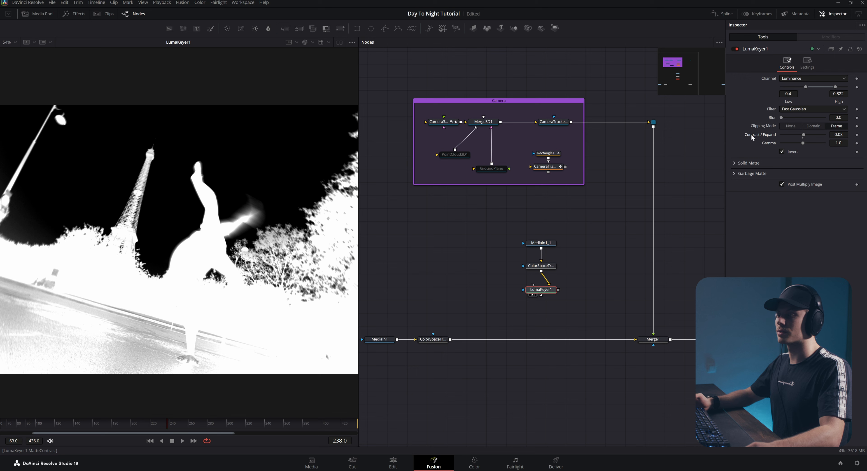
pyautogui.moveTo(804, 135); pyautogui.dragTo(783, 118)
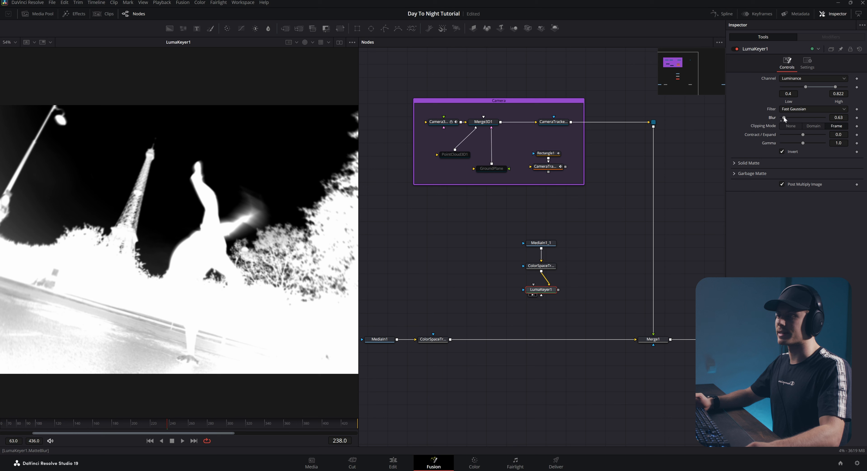
pyautogui.moveTo(782, 116); pyautogui.dragTo(782, 116)
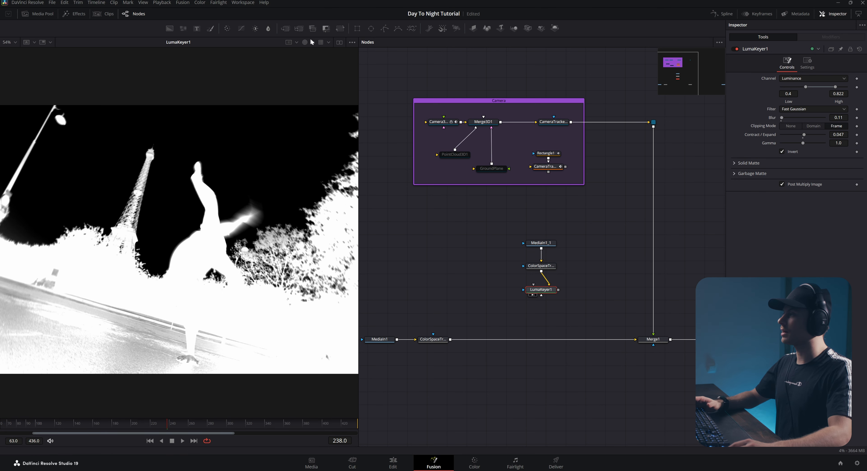
# - Return the viewer to color display and turn off Invert on LumaKeyer1
pyautogui.click(313, 42)
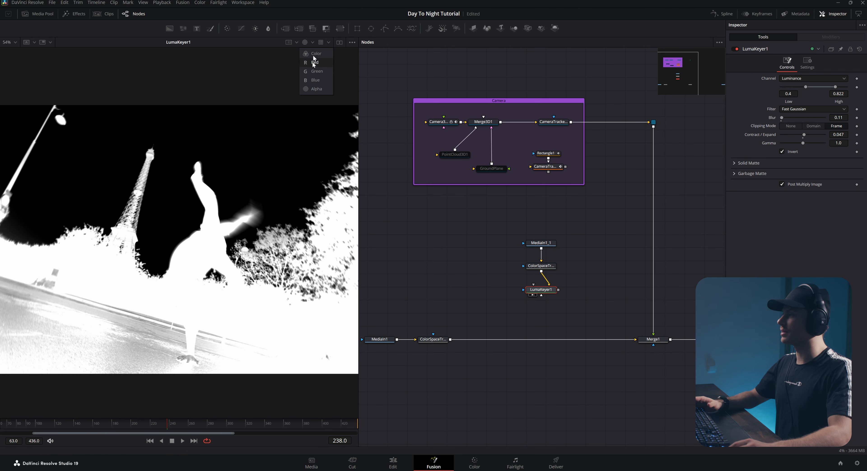
pyautogui.click(311, 90)
pyautogui.click(313, 42)
pyautogui.click(317, 53)
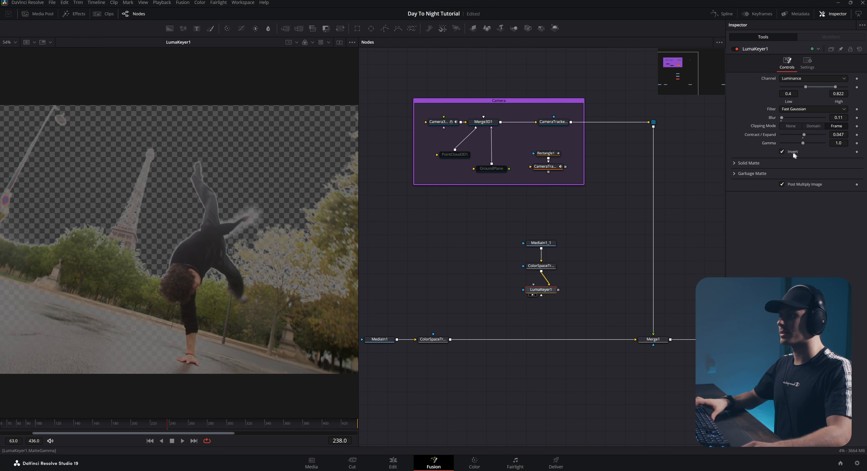
pyautogui.click(782, 151)
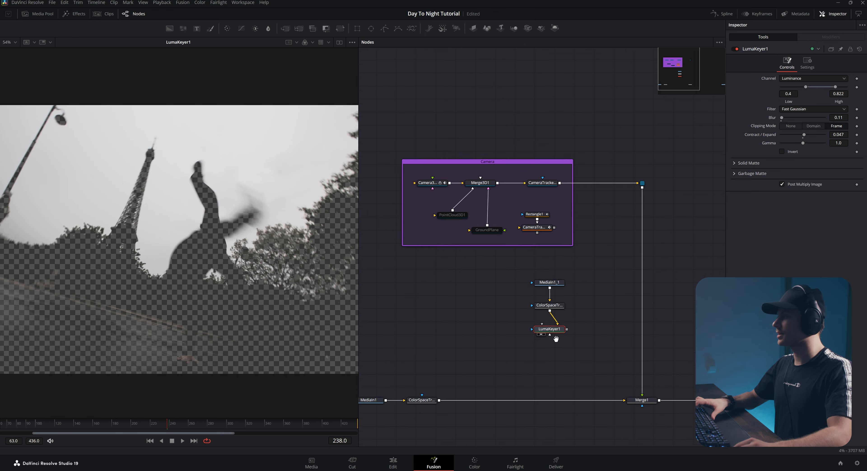
# - Bring Eiffel_cutout.png and the Stars_On_Night_Sky image from the Media Pool into the node graph above the Camera underlay
pyautogui.moveTo(555, 337); pyautogui.dragTo(538, 301)
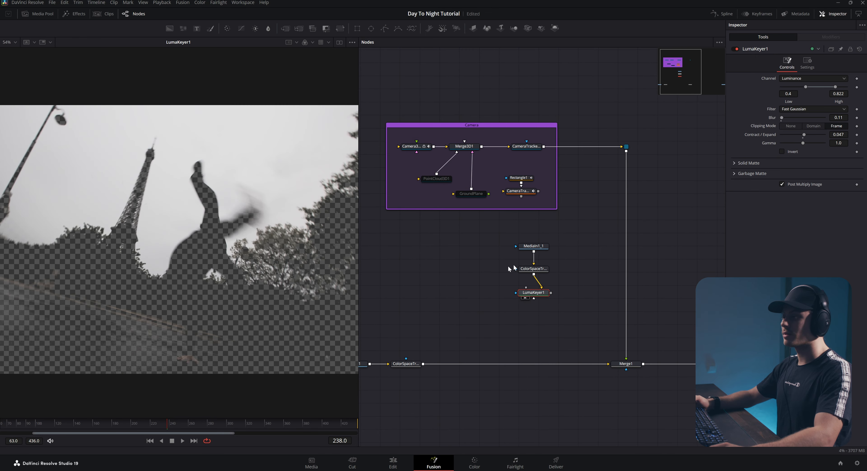
pyautogui.moveTo(503, 205); pyautogui.dragTo(484, 244)
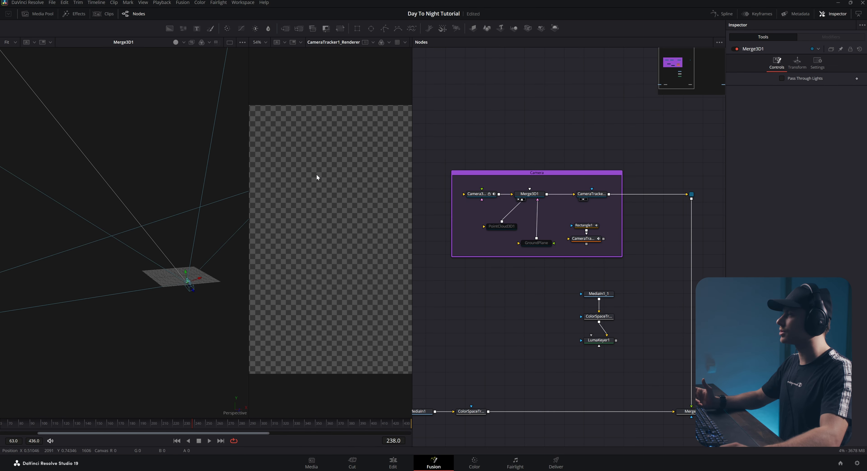
pyautogui.click(33, 16)
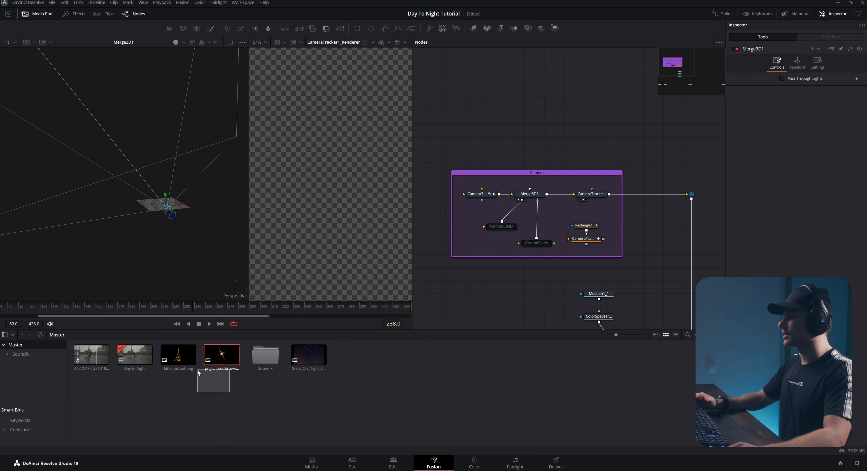
pyautogui.click(178, 355)
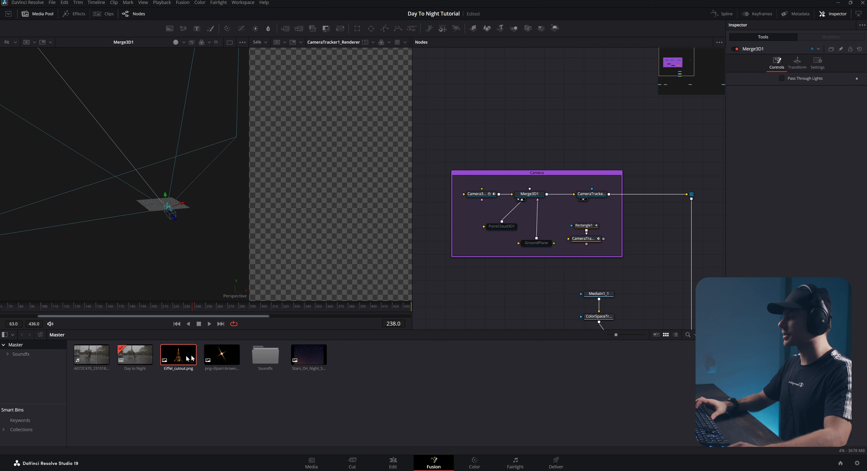
pyautogui.keyDown('ctrl'); pyautogui.click(305, 355); pyautogui.keyUp('ctrl')
pyautogui.moveTo(178, 354); pyautogui.dragTo(598, 123)
pyautogui.press('Delete')
# - Show the Eiffel_cutout.png node in the first viewer and rename it as Eiffel tower
pyautogui.moveTo(544, 138); pyautogui.dragTo(199, 172)
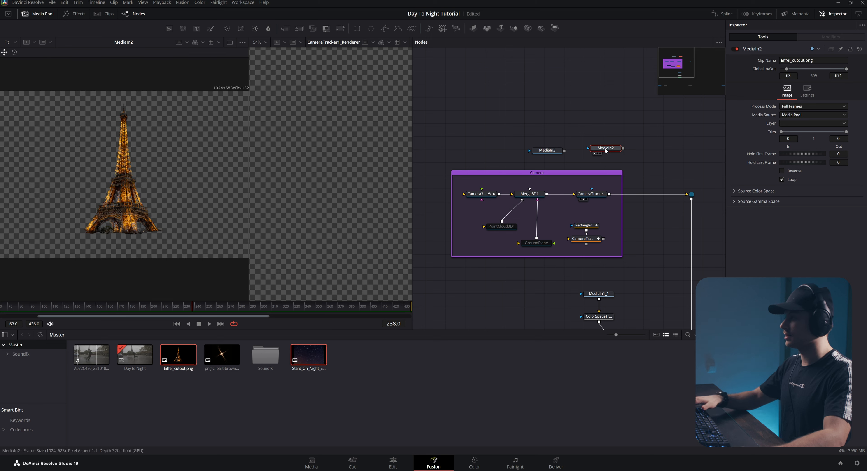
pyautogui.press('F2')
pyautogui.write('Eiffel tower')
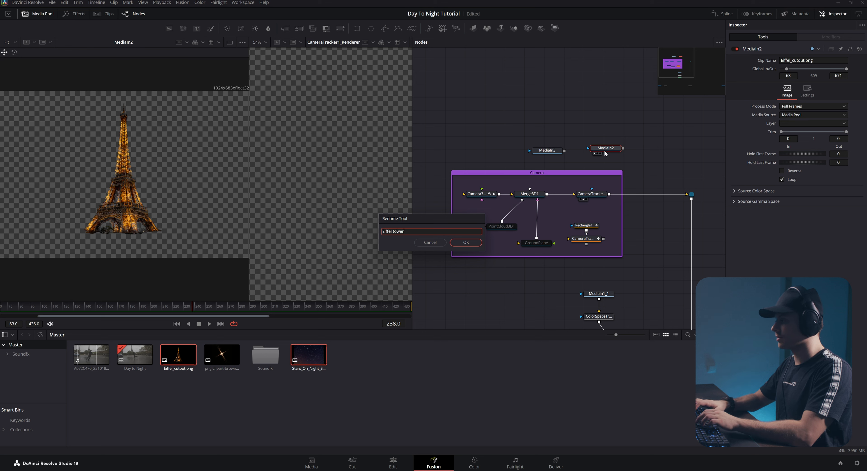
pyautogui.press('Return')
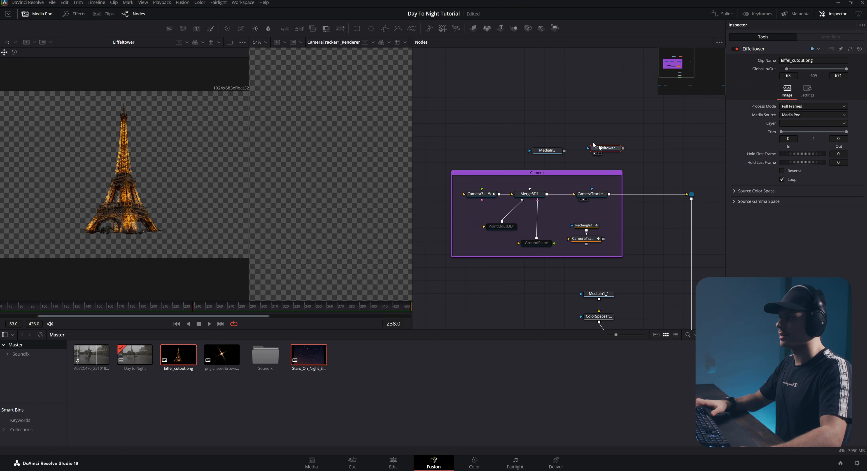
# - Show the starry sky image node in the first viewer, rename it as Nightsky and hide the Media Pool
pyautogui.click(544, 152)
pyautogui.press('1')
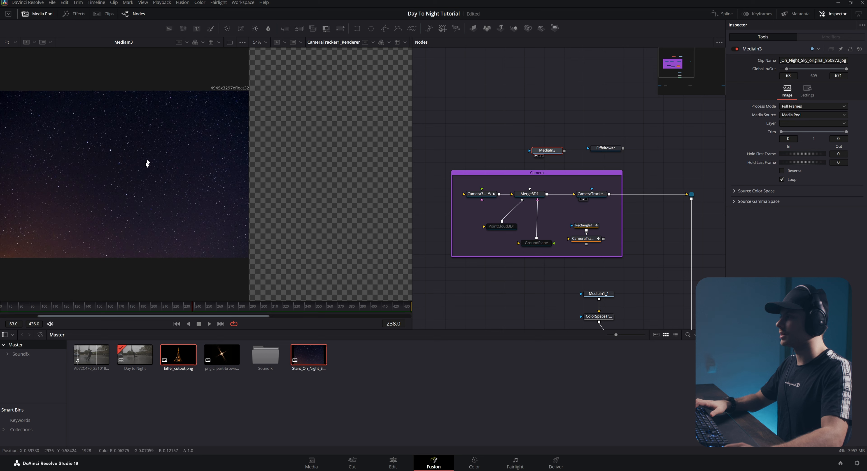
pyautogui.press('F2')
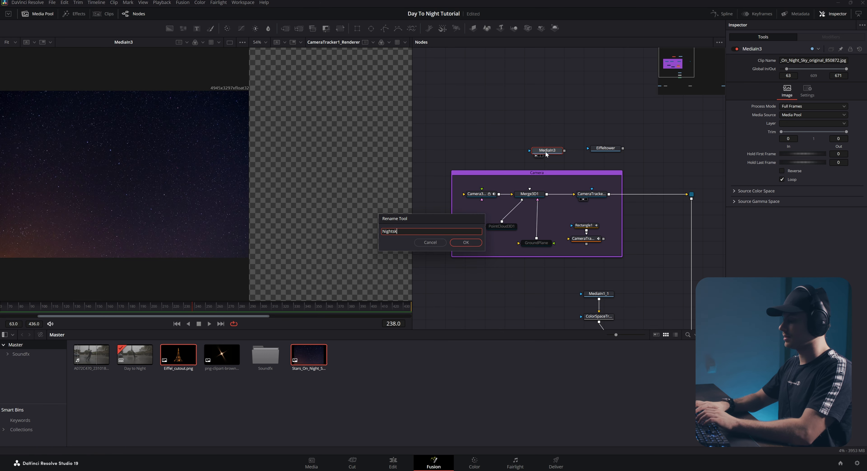
pyautogui.press('Return')
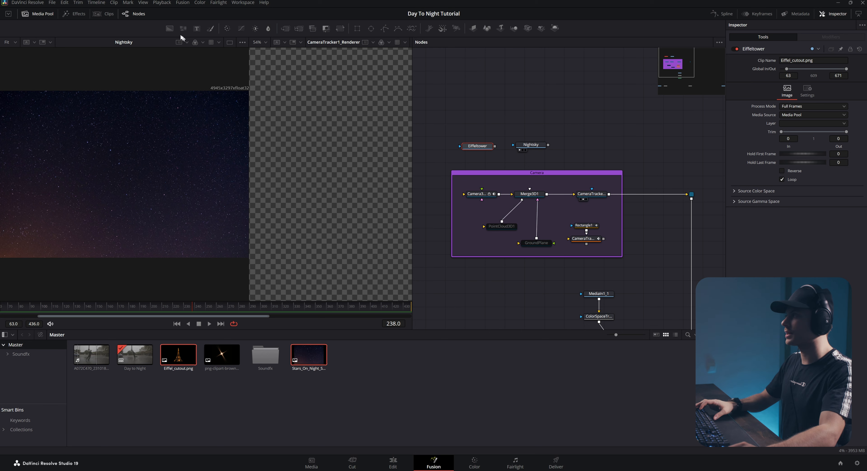
pyautogui.click(33, 15)
pyautogui.moveTo(536, 145)
pyautogui.mouseDown()
pyautogui.moveTo(553, 150)
pyautogui.moveTo(547, 146)
pyautogui.mouseUp()
# - Add an Image Plane 3D after the Nightsky node and connect it to Merge3D1
pyautogui.hotkey('shift', 'space')
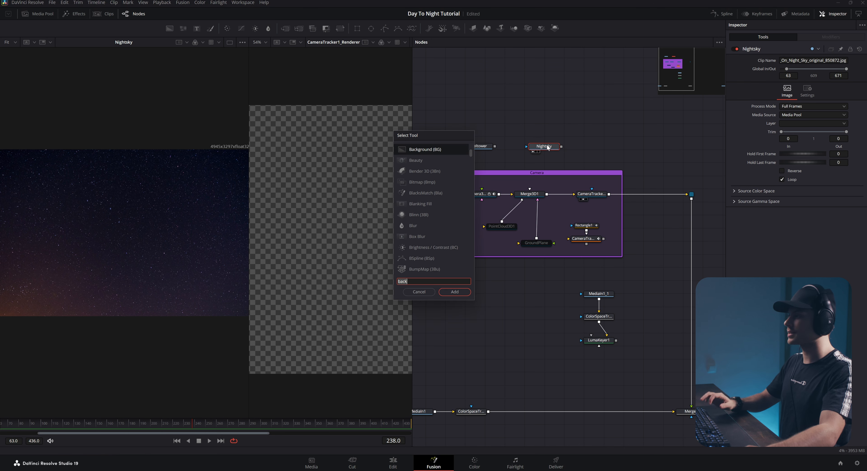
pyautogui.write('back')
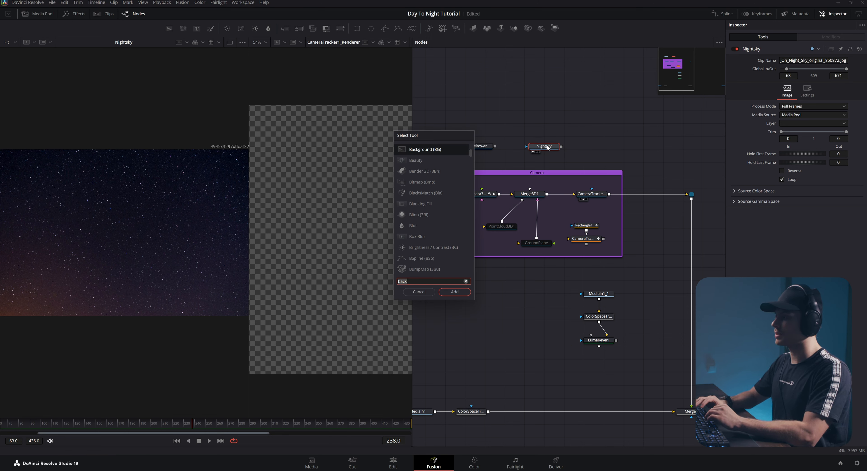
pyautogui.press('BackSpace')
pyautogui.press('BackSpace')
pyautogui.press('BackSpace')
pyautogui.press('BackSpace')
pyautogui.write('plan')
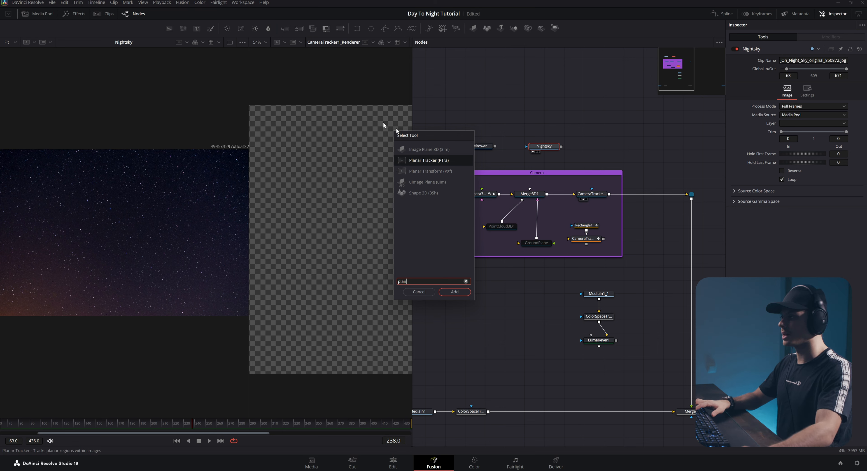
pyautogui.click(420, 150)
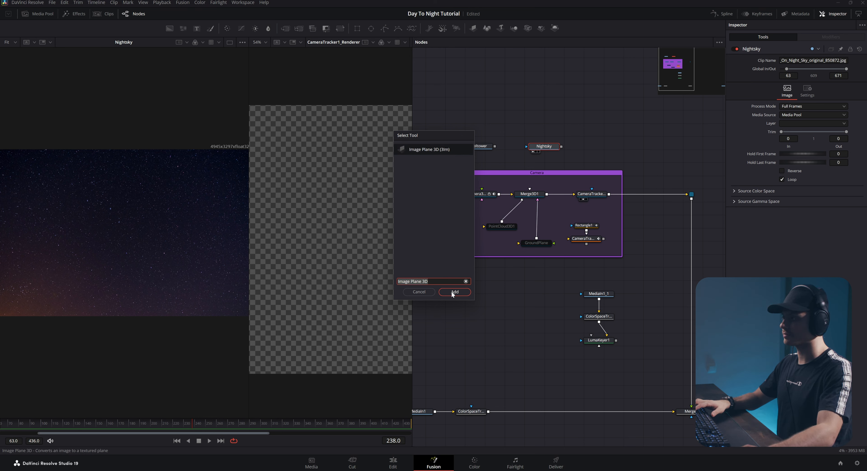
pyautogui.click(454, 291)
pyautogui.moveTo(554, 153); pyautogui.dragTo(531, 192)
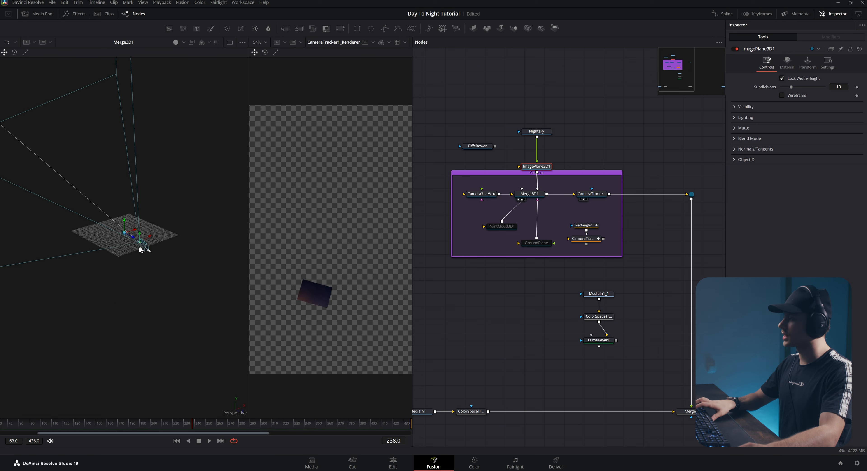
# - Inspect the night-sky plane in the 3D scene and move the ImagePlane3D1 node closer beneath Nightsky
pyautogui.scroll(8, 138, 241)
pyautogui.scroll(4, 138, 240)
pyautogui.moveTo(142, 241); pyautogui.dragTo(159, 245)
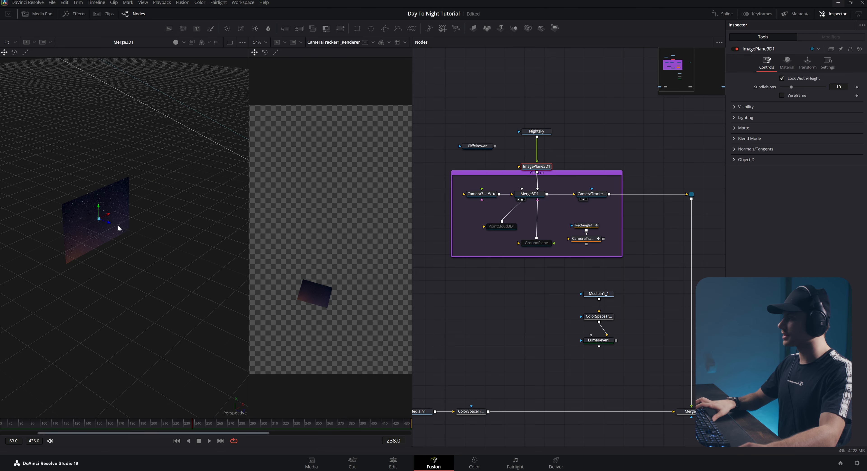
pyautogui.scroll(-10, 118, 225)
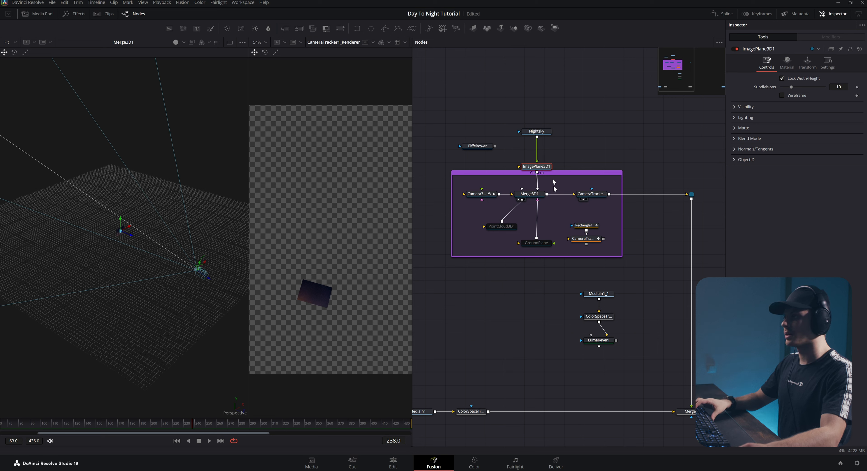
pyautogui.moveTo(547, 165); pyautogui.dragTo(546, 150)
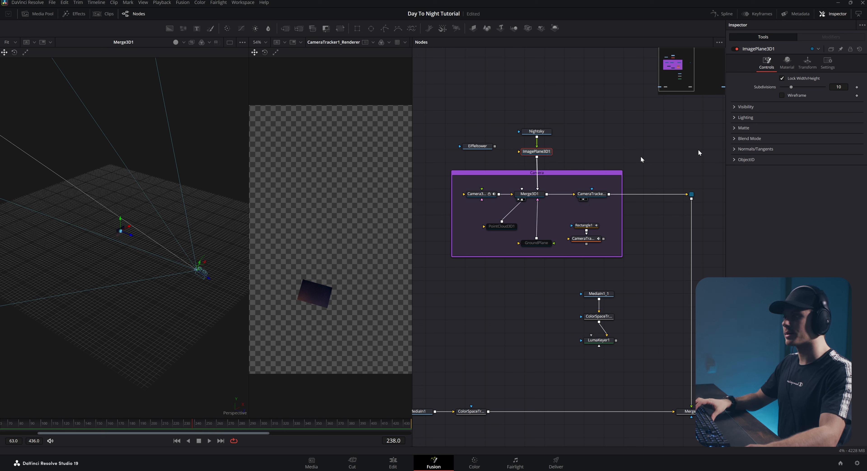
# - Set the scale of ImagePlane3D1 to 15
pyautogui.click(808, 65)
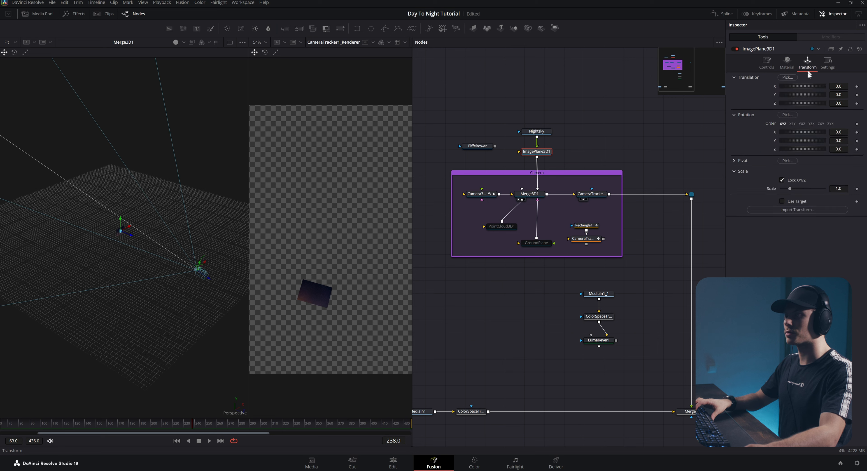
pyautogui.moveTo(786, 190); pyautogui.dragTo(808, 189)
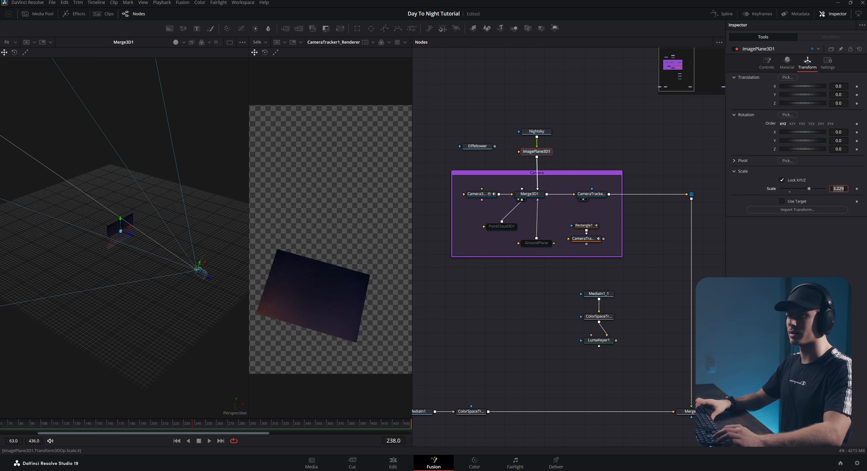
pyautogui.write('15')
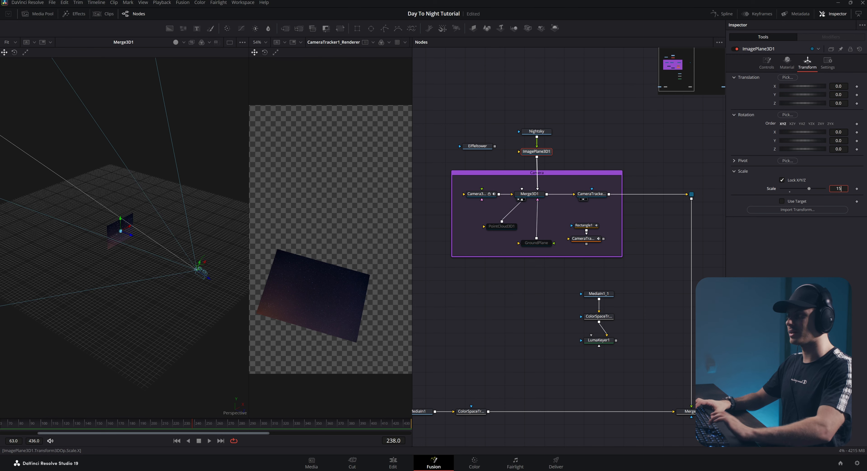
pyautogui.press('Tab')
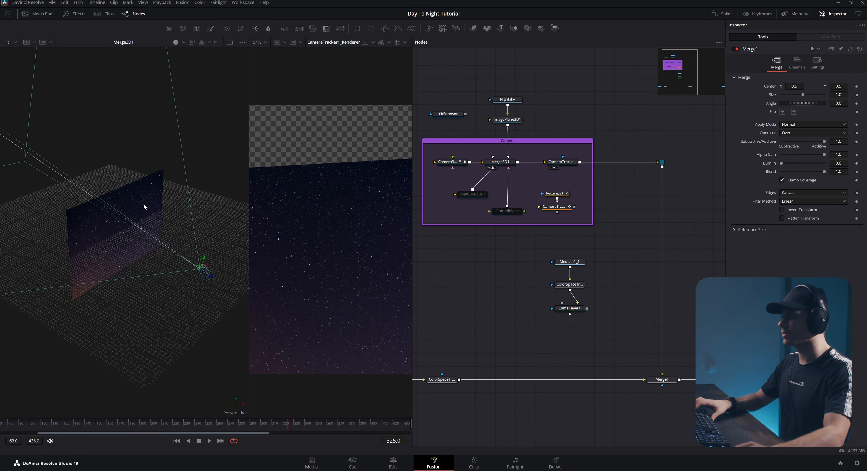
# - Select PointCloud3D1 to compare the image plane's depth with the tracked points in the 3D scene
pyautogui.moveTo(145, 203); pyautogui.dragTo(119, 220)
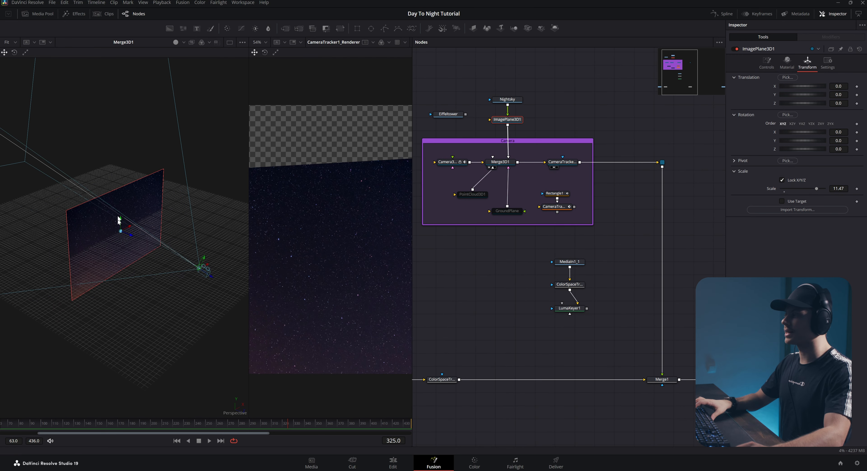
pyautogui.click(483, 196)
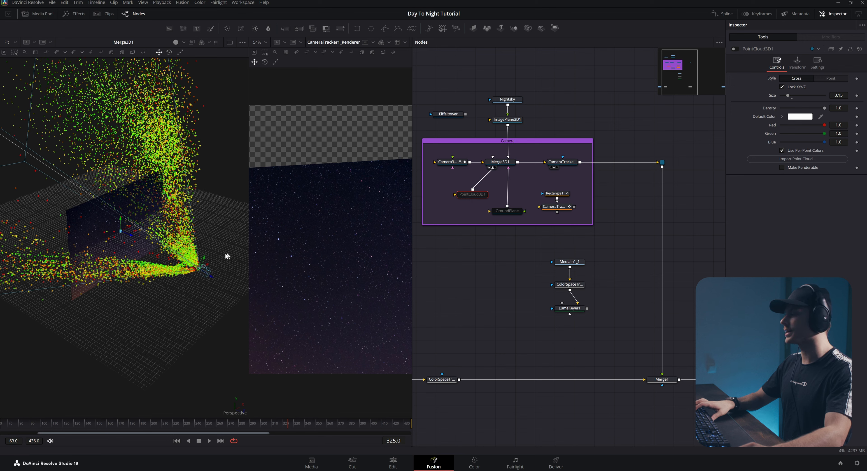
pyautogui.scroll(-4, 164, 231)
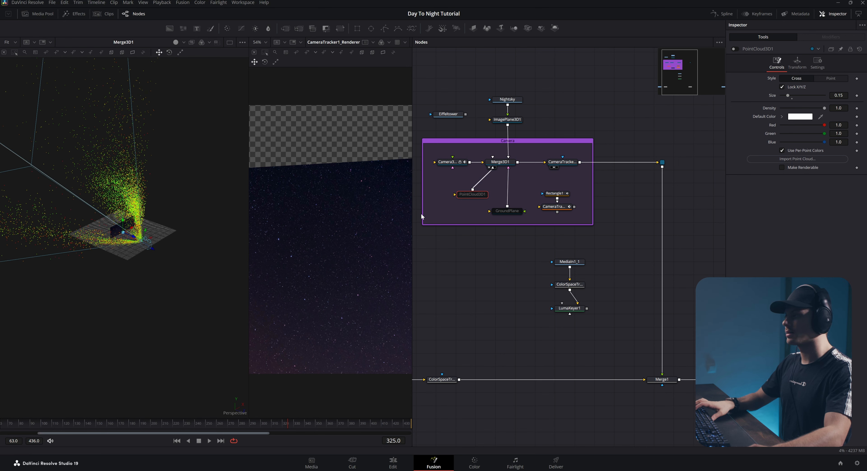
# - Push ImagePlane3D1 far behind the scene with a Z translation of -1000
pyautogui.click(508, 122)
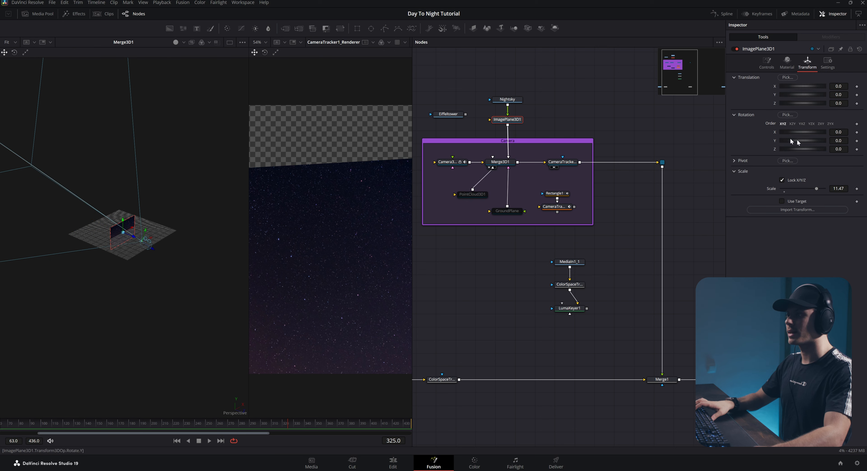
pyautogui.moveTo(807, 102); pyautogui.dragTo(756, 108)
pyautogui.doubleClick(838, 103)
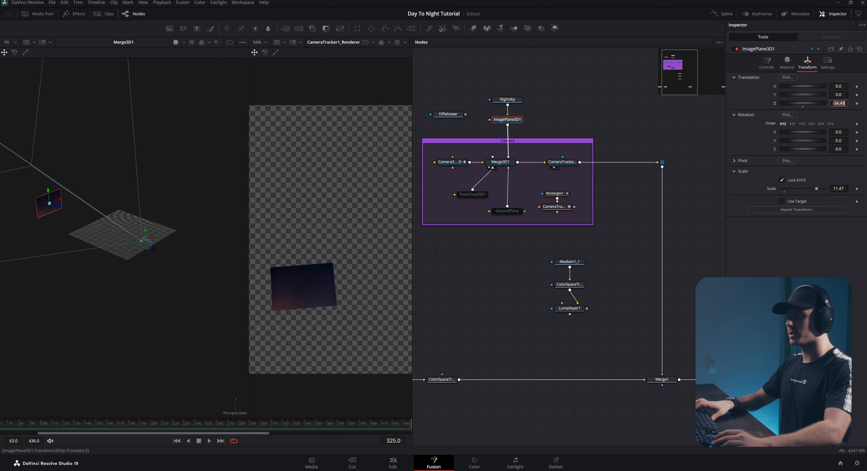
pyautogui.write('-')
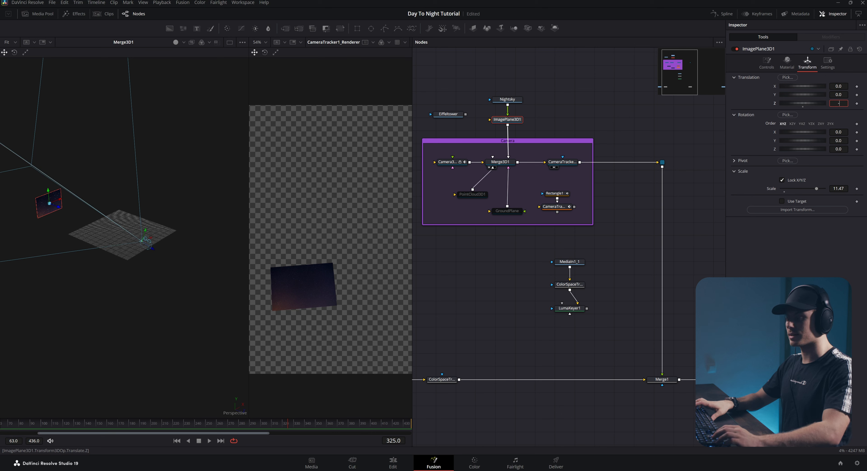
pyautogui.write('1000')
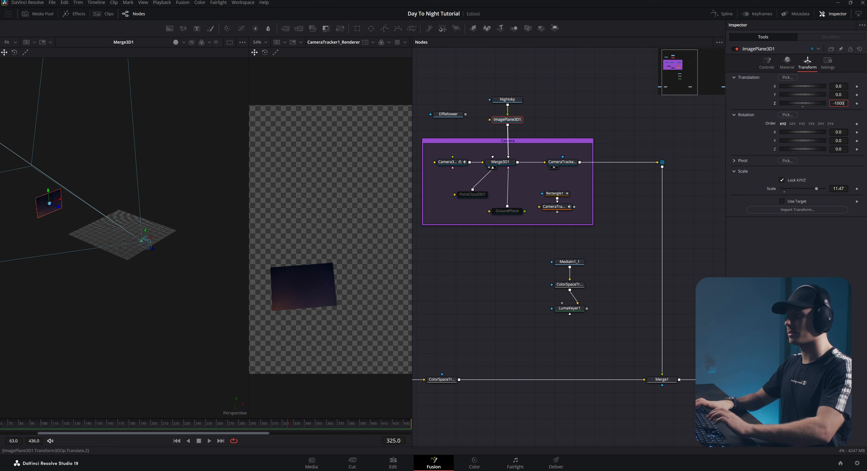
pyautogui.press('Tab')
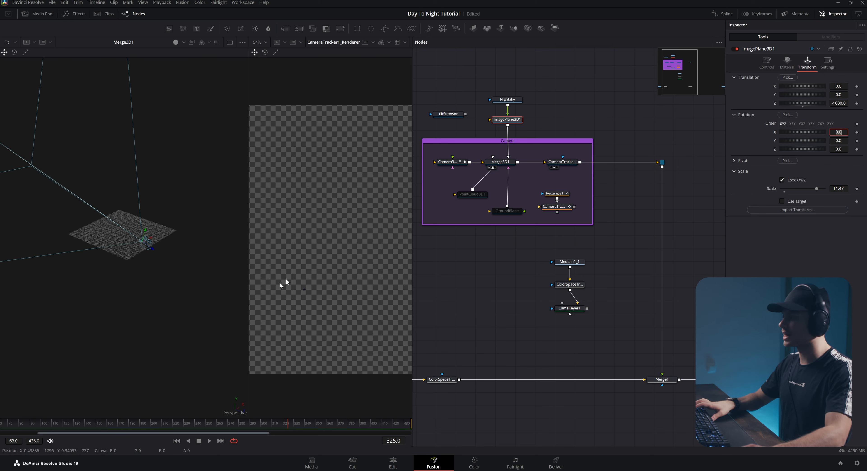
# - Enlarge ImagePlane3D1 in stages of 100, 1000 and 2000 up to a scale of 2299
pyautogui.doubleClick(835, 188)
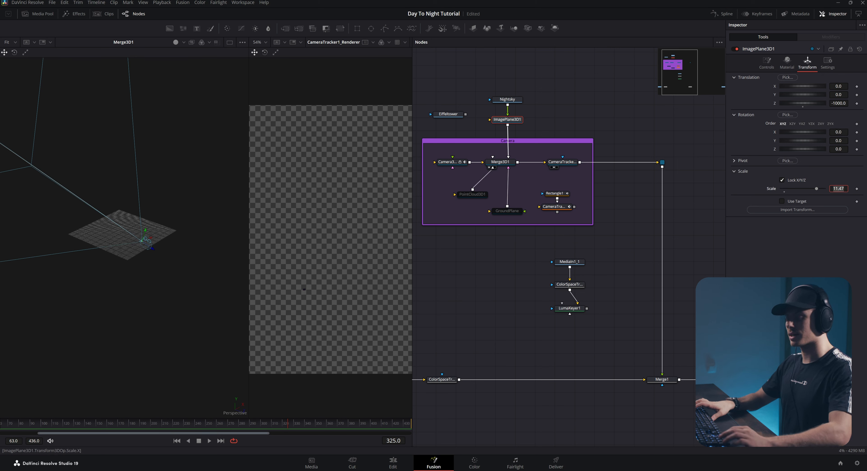
pyautogui.write('100')
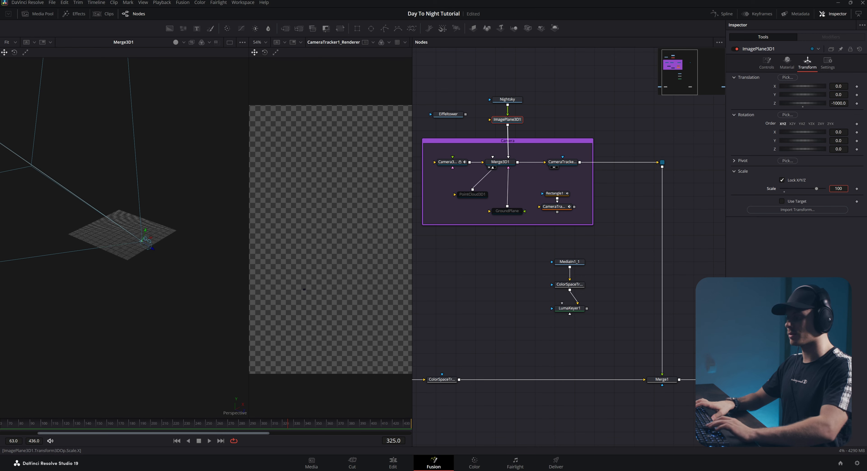
pyautogui.press('Tab')
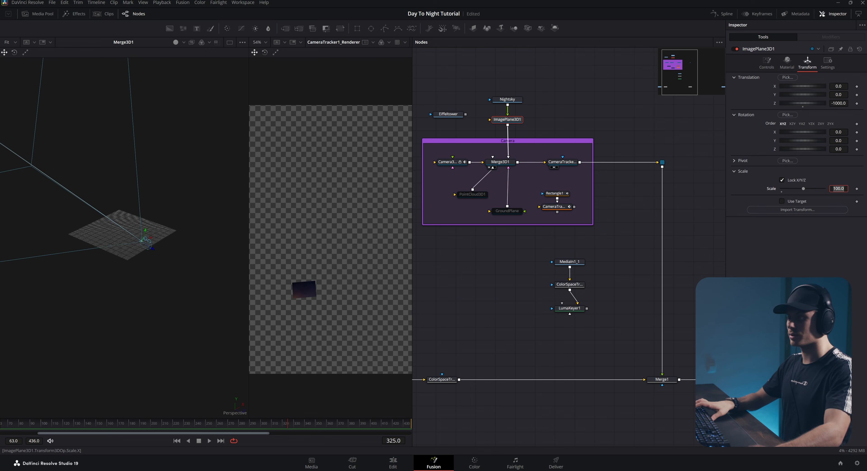
pyautogui.write('1000')
pyautogui.press('Tab')
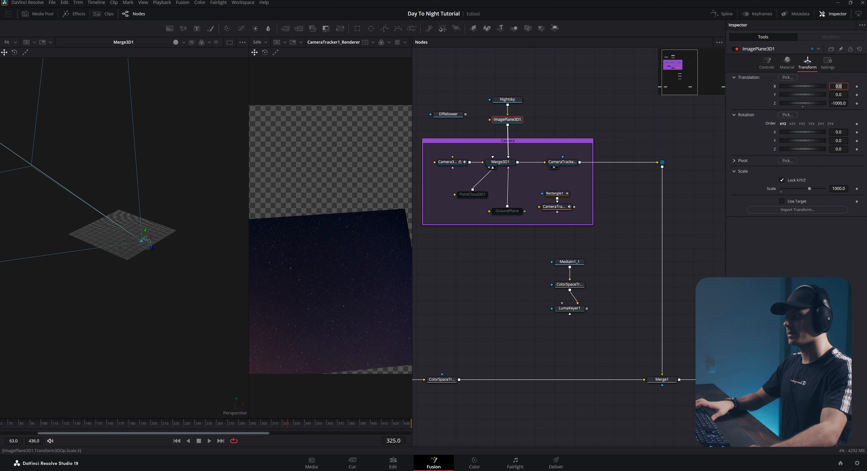
pyautogui.write('2000')
pyautogui.press('Tab')
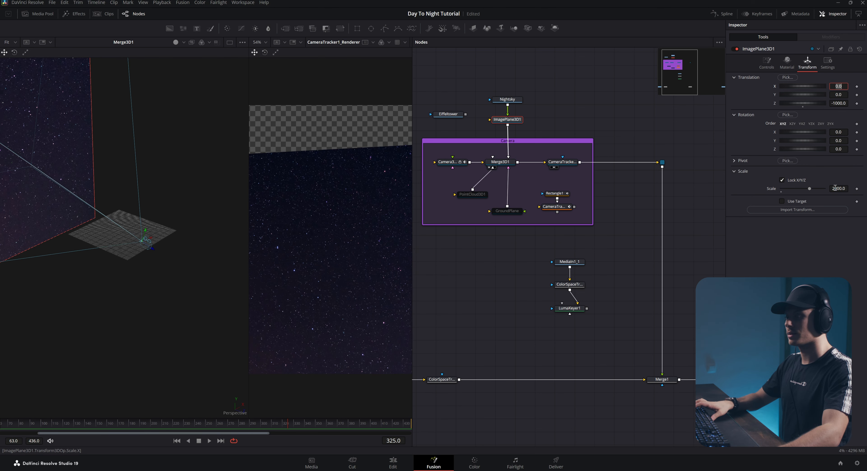
pyautogui.moveTo(812, 189); pyautogui.dragTo(814, 189)
# - Raise ImagePlane3D1 to about Y 274 and shift it to about X 3.8 so the sky fills the camera frame
pyautogui.moveTo(178, 257); pyautogui.dragTo(131, 228)
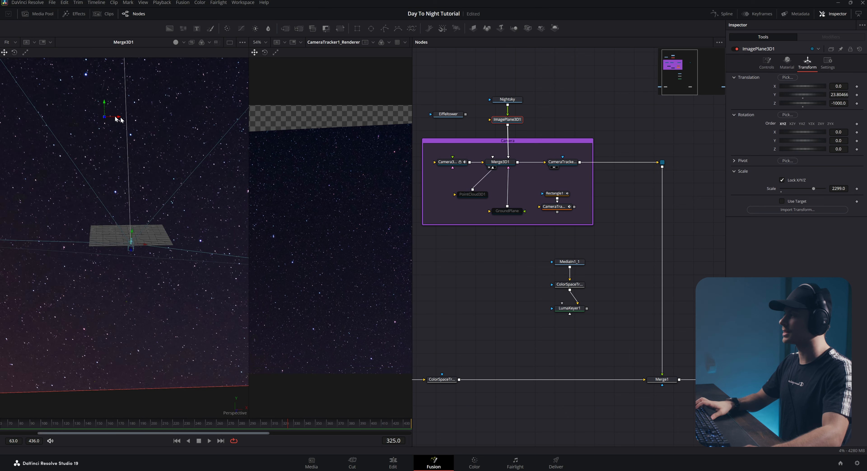
pyautogui.moveTo(105, 96); pyautogui.dragTo(121, 98)
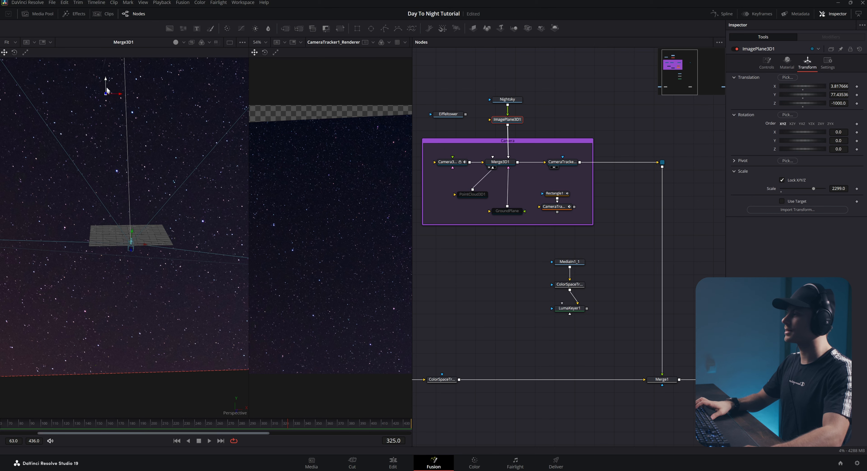
pyautogui.moveTo(106, 83); pyautogui.dragTo(117, 6)
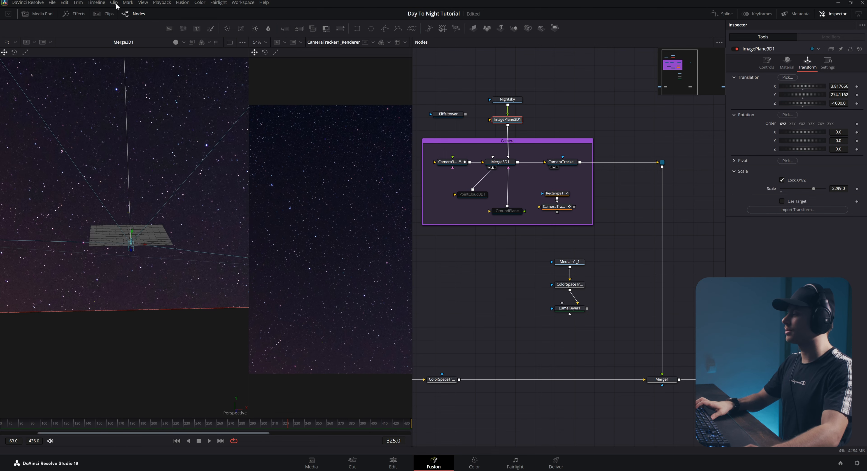
# - Check frame 224, raise the sky plane to about Y 452, tilt it about 21.9° around X and check frame 171
pyautogui.moveTo(289, 423); pyautogui.dragTo(177, 417)
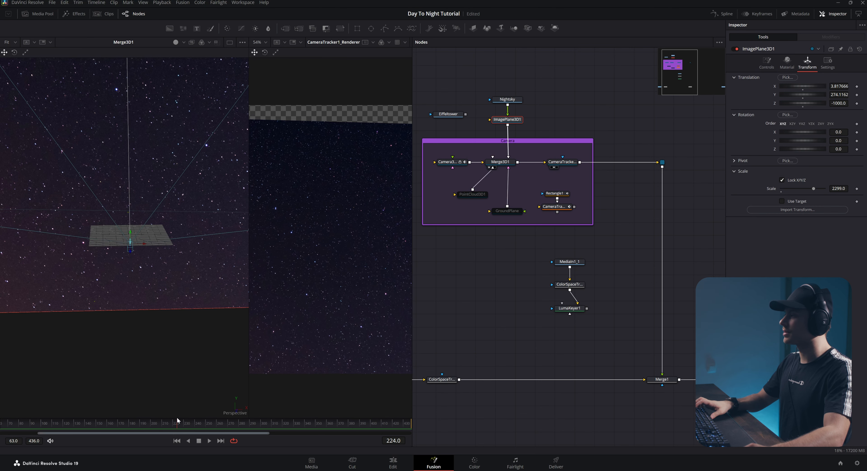
pyautogui.moveTo(176, 195); pyautogui.dragTo(272, 166)
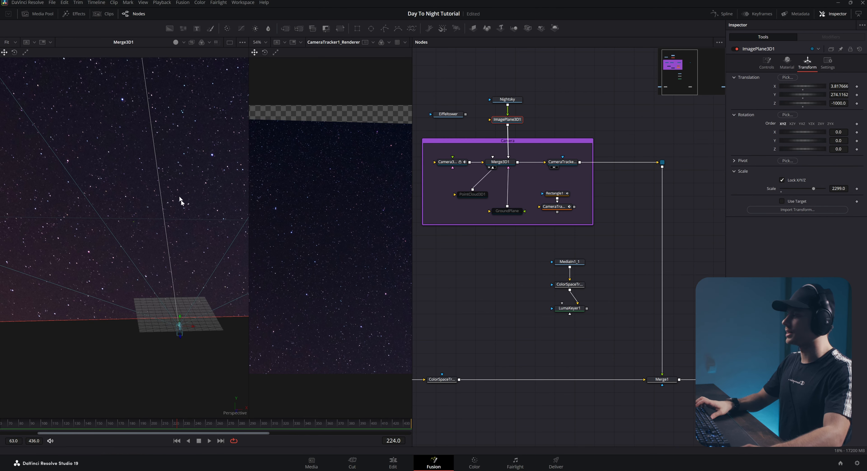
pyautogui.scroll(-5, 174, 200)
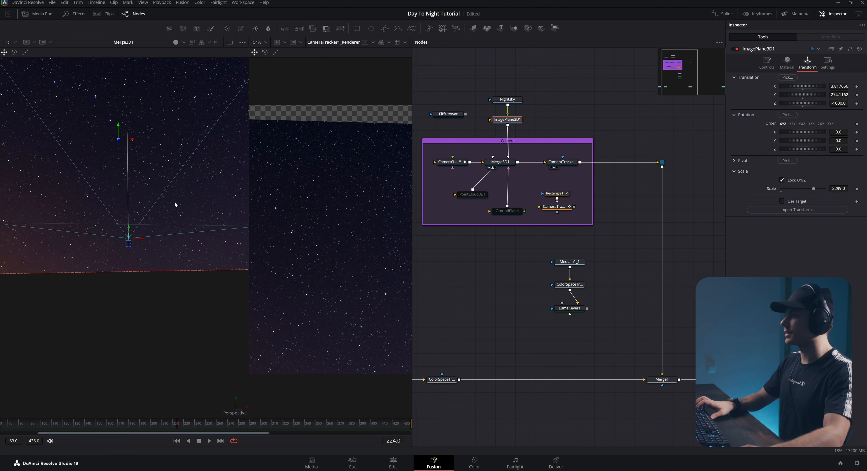
pyautogui.moveTo(122, 129)
pyautogui.mouseDown()
pyautogui.moveTo(123, 92)
pyautogui.moveTo(122, 113)
pyautogui.mouseUp()
pyautogui.click(14, 53)
pyautogui.click(119, 423)
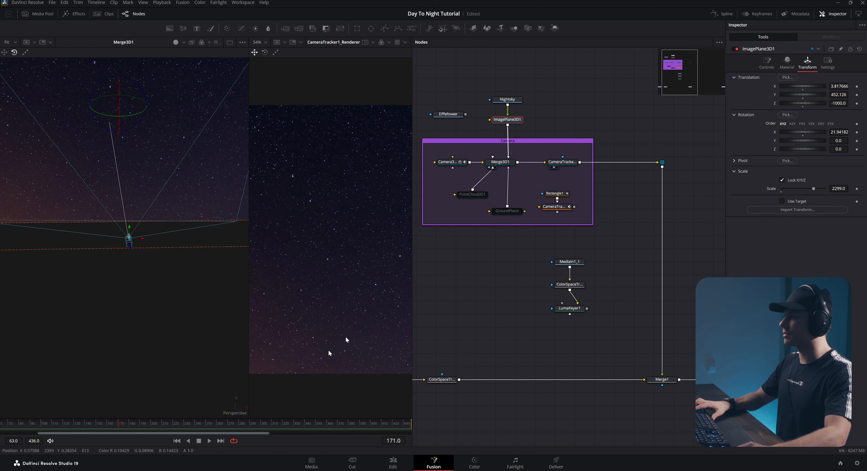
# - Check frame 422, insert a Color Corrector between Nightsky and ImagePlane3D1 and space the nodes out
pyautogui.moveTo(132, 423); pyautogui.dragTo(400, 411)
pyautogui.click(508, 99)
pyautogui.hotkey('shift', 'space')
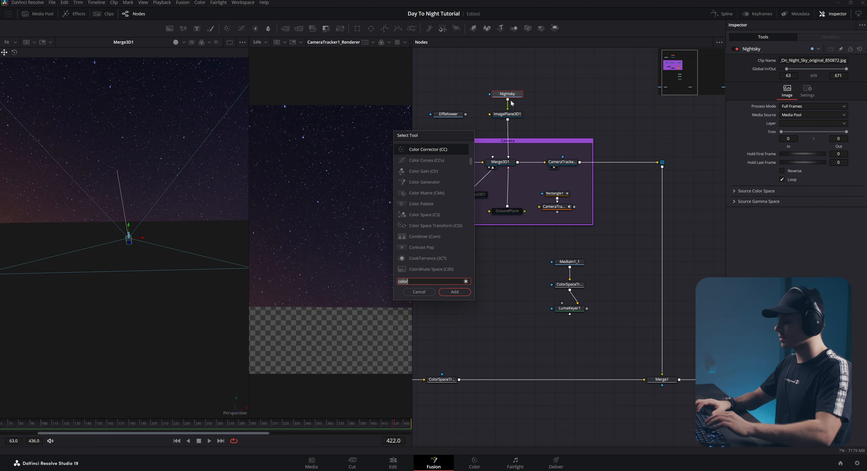
pyautogui.write('cpo')
pyautogui.press('BackSpace')
pyautogui.press('BackSpace')
pyautogui.write('o')
pyautogui.press('Return')
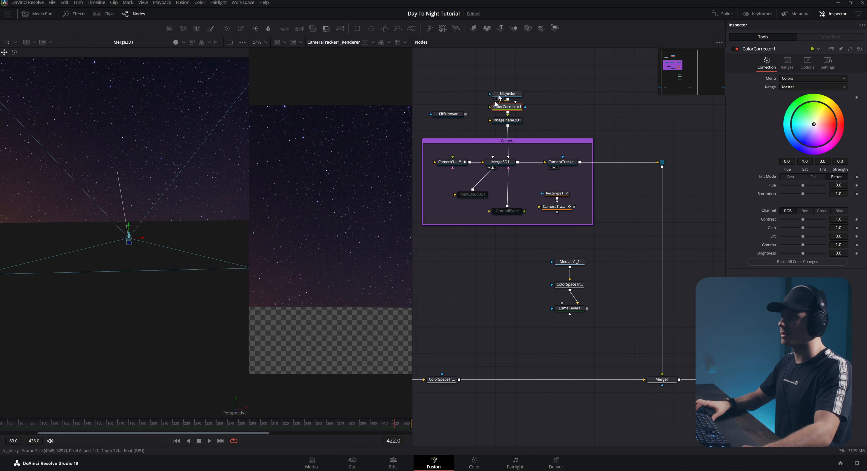
pyautogui.moveTo(506, 122)
pyautogui.mouseDown()
pyautogui.moveTo(506, 133)
pyautogui.moveTo(508, 115)
pyautogui.mouseUp()
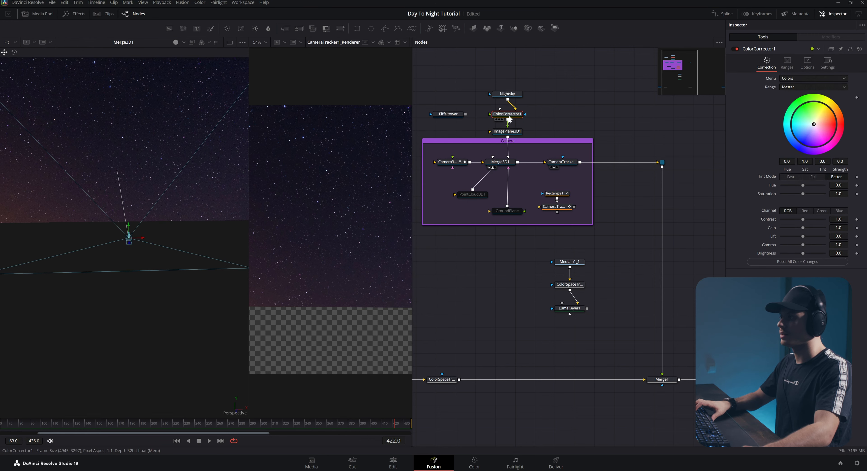
# - Lower the night sky's saturation in ColorCorrector1 and tidy the Eiffeltower node inside the Camera group
pyautogui.moveTo(804, 193); pyautogui.dragTo(791, 193)
pyautogui.click(813, 126)
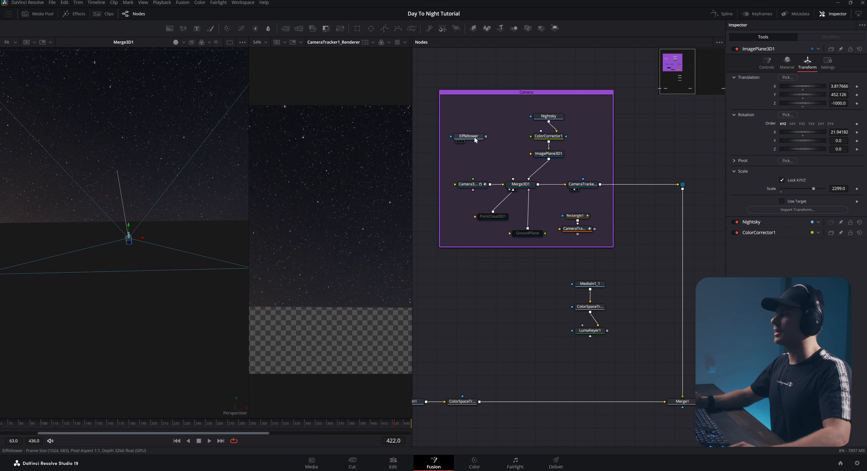
pyautogui.moveTo(485, 119); pyautogui.dragTo(485, 113)
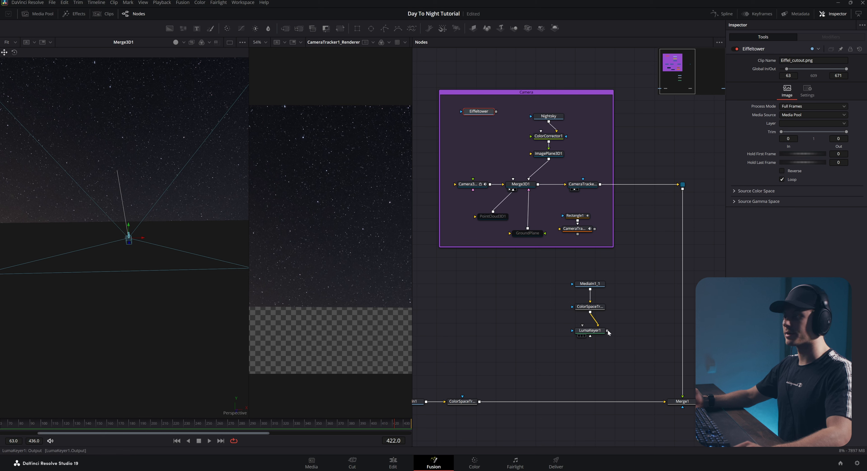
# - Connect LumaKeyer1 as the mask of the CameraTracker renderer and check the masked sky at frames 192 and 284 in a single viewer
pyautogui.moveTo(608, 331); pyautogui.dragTo(583, 182)
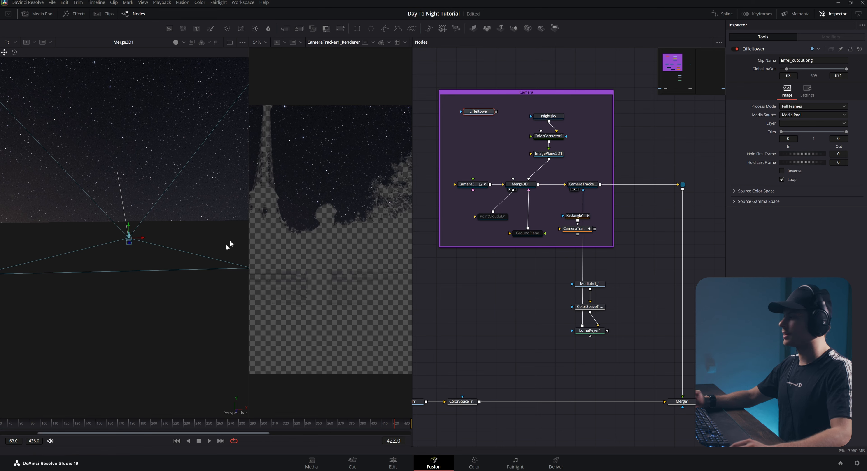
pyautogui.moveTo(212, 423); pyautogui.dragTo(143, 416)
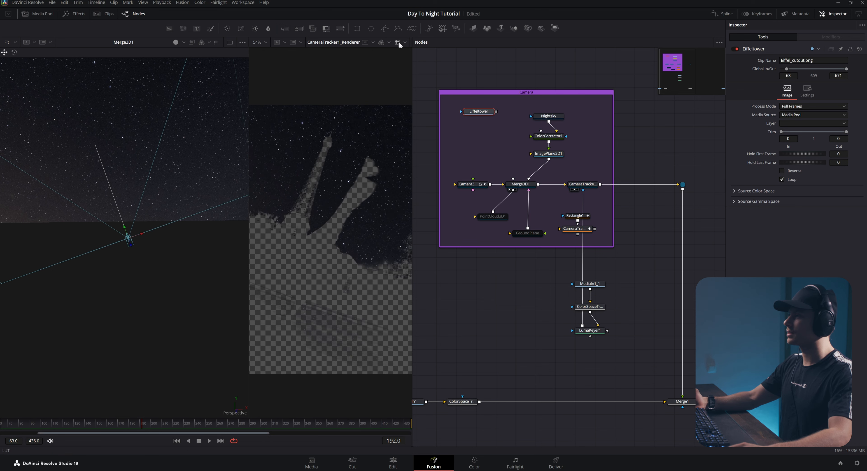
pyautogui.moveTo(249, 109); pyautogui.dragTo(164, 117)
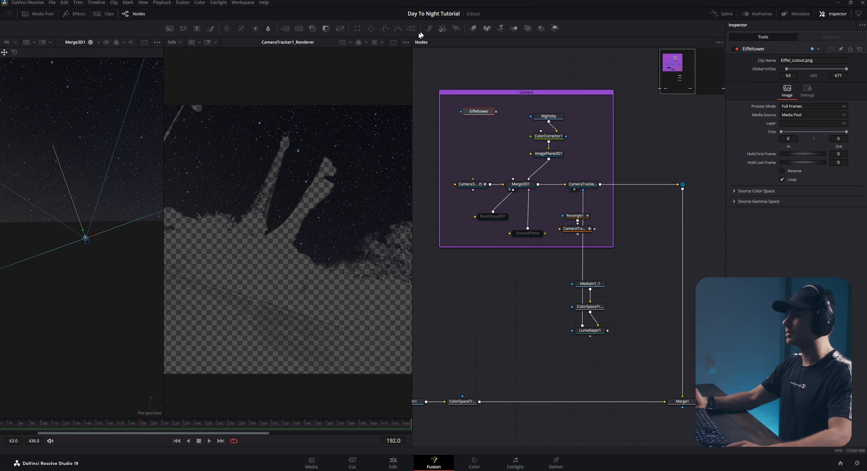
pyautogui.click(392, 42)
pyautogui.moveTo(144, 424); pyautogui.dragTo(242, 417)
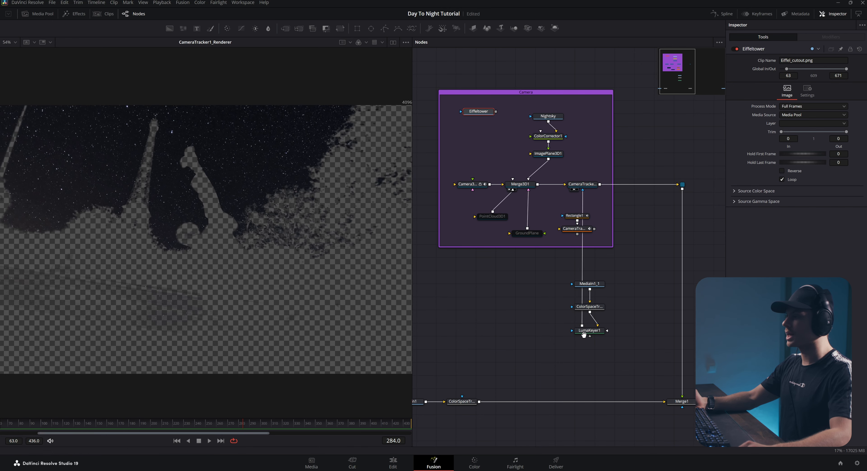
# - View Merge1 and check the night sky composited over the footage around frame 195
pyautogui.hscroll(3, 584, 370)
pyautogui.click(617, 404)
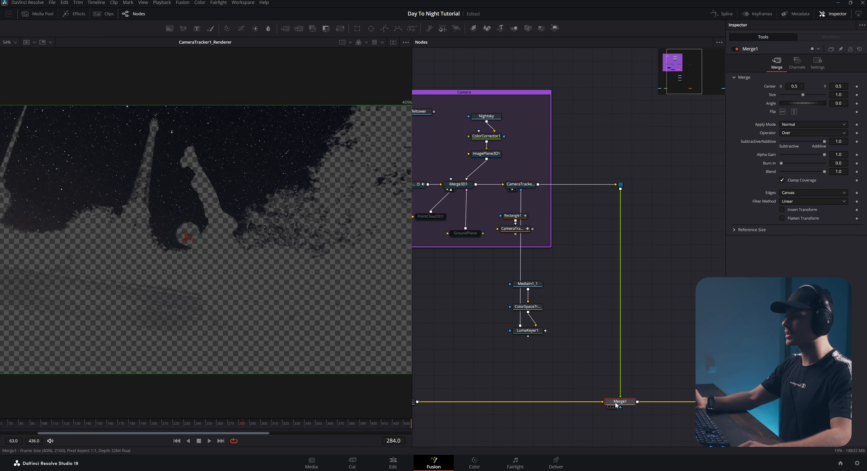
pyautogui.moveTo(617, 405); pyautogui.dragTo(310, 310)
pyautogui.moveTo(100, 427); pyautogui.dragTo(145, 422)
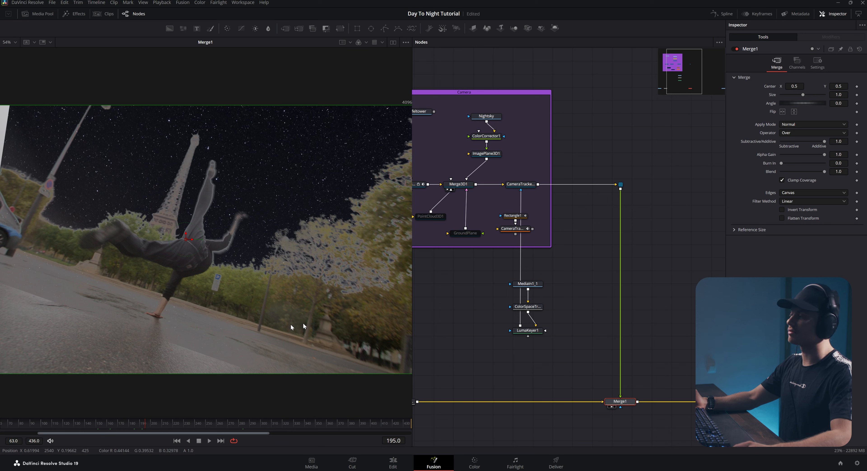
pyautogui.click(170, 423)
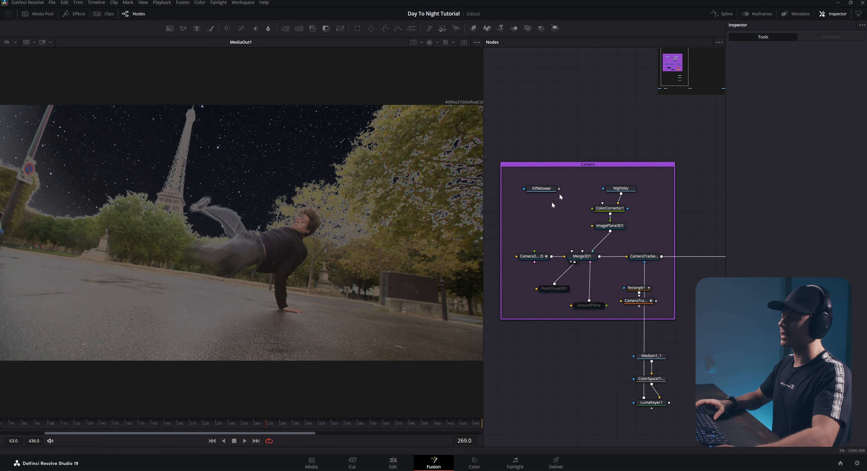
# - Add an Image Plane 3D after the Eiffeltower node, place it below and connect it to Merge3D1
pyautogui.click(542, 189)
pyautogui.hotkey('shift', 'space')
pyautogui.write('image')
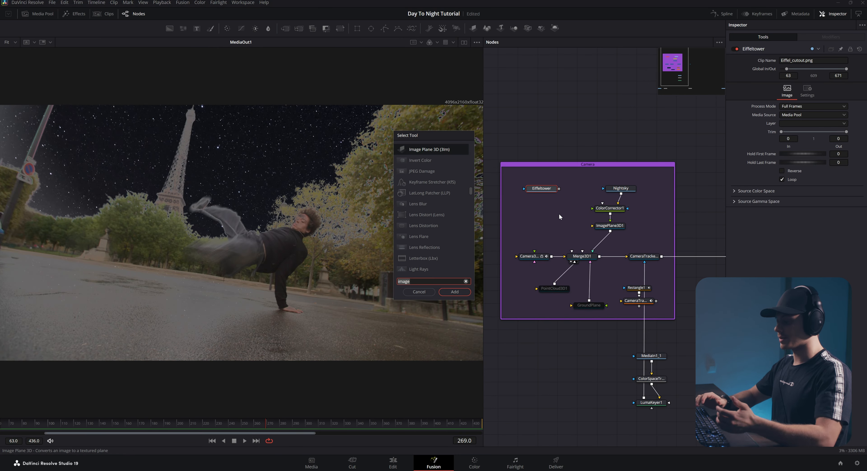
pyautogui.press('Escape')
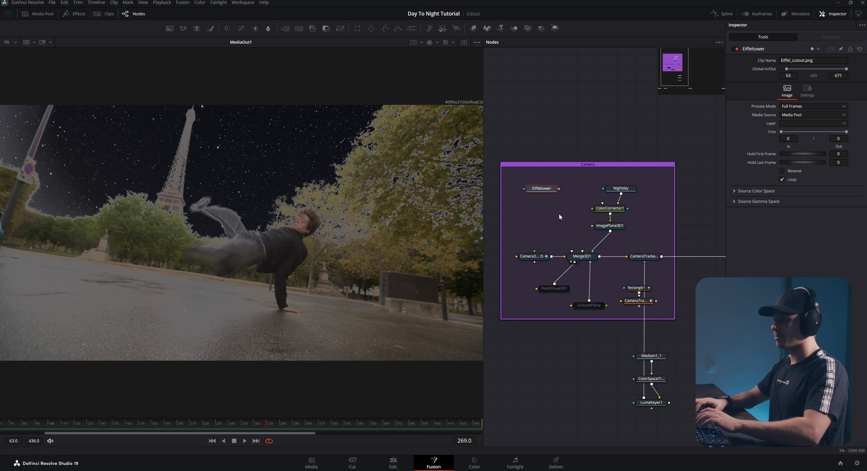
pyautogui.hotkey('shift', 'space')
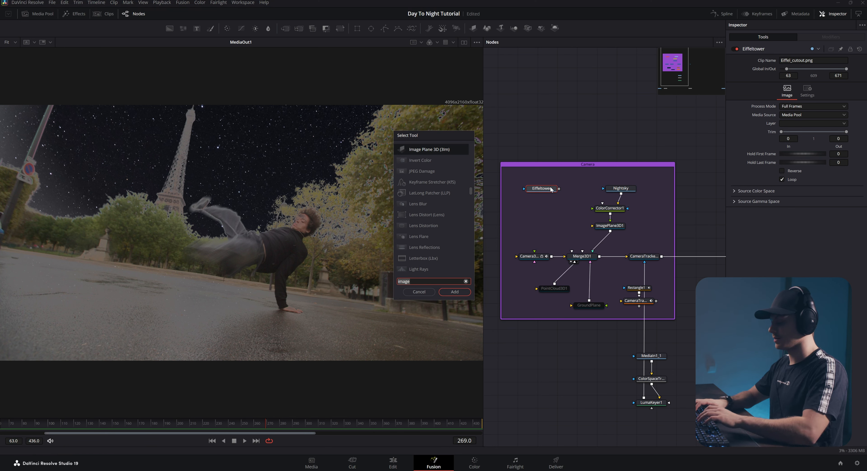
pyautogui.write('plane')
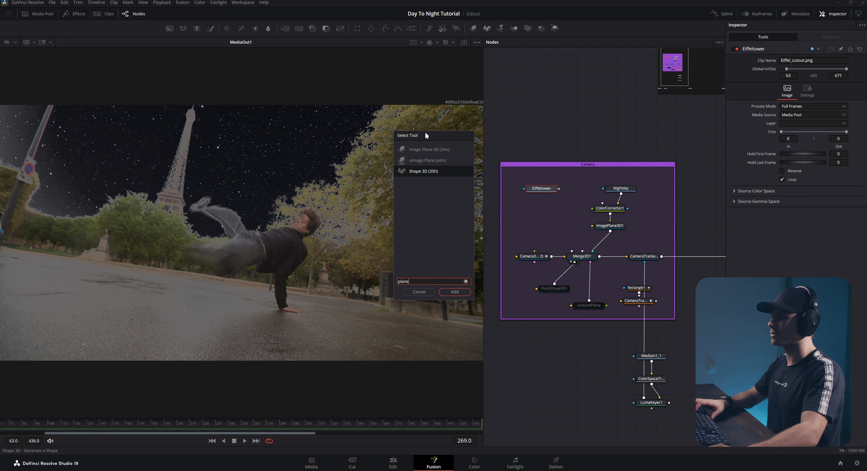
pyautogui.click(426, 149)
pyautogui.click(454, 292)
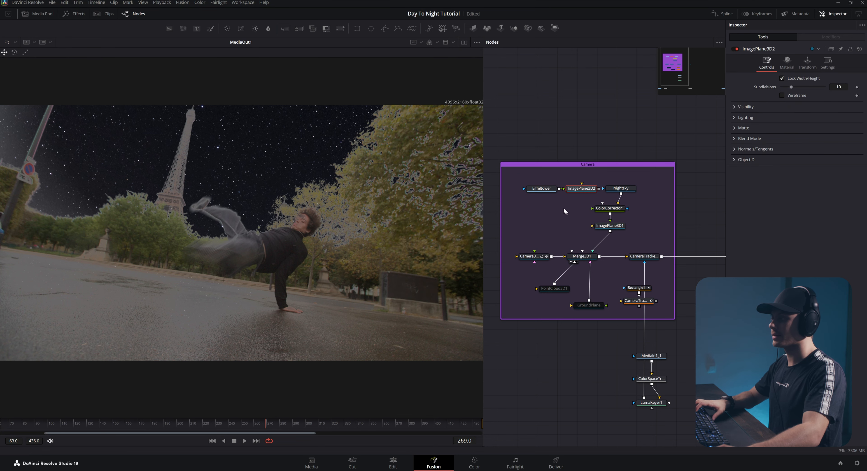
pyautogui.moveTo(568, 223); pyautogui.dragTo(578, 254)
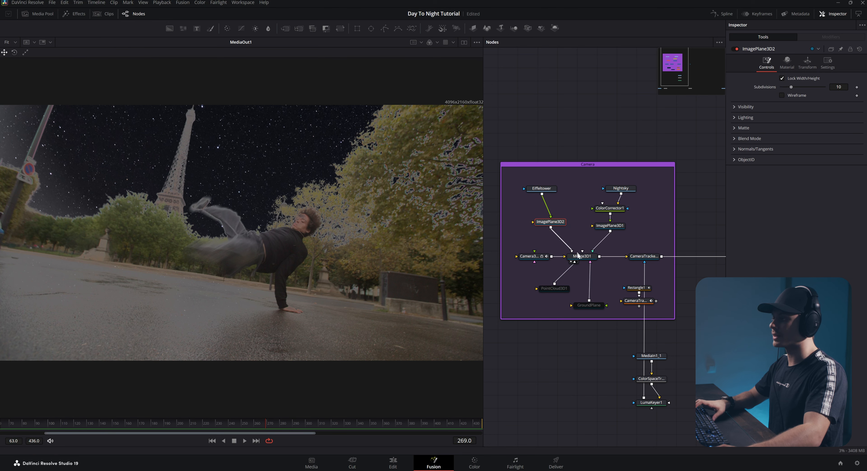
# - Show Merge3D1 beside the final output and set the scale of the tower's ImagePlane3D2 to 20
pyautogui.click(464, 42)
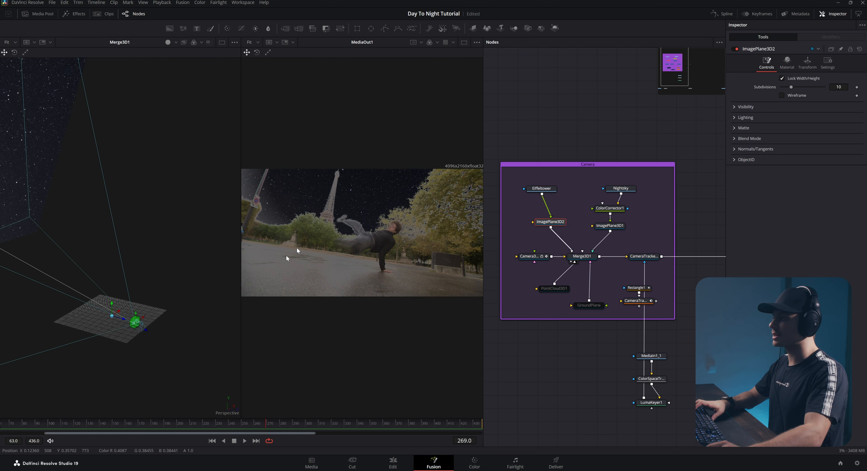
pyautogui.click(582, 255)
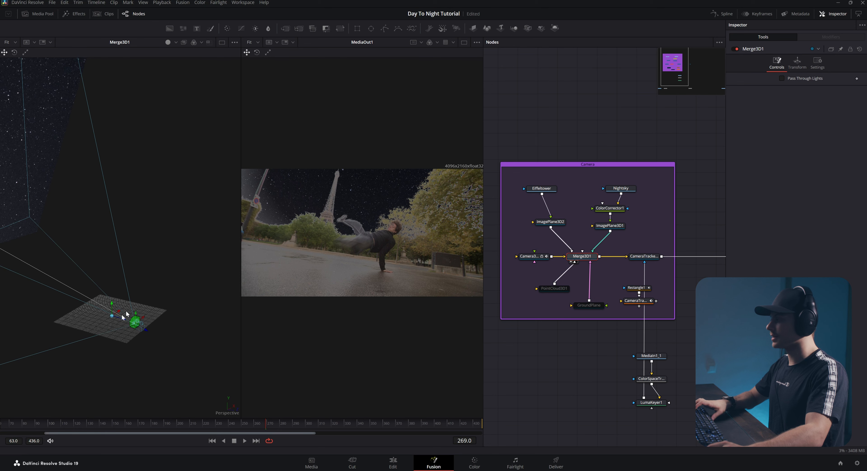
pyautogui.moveTo(115, 323); pyautogui.dragTo(122, 293)
pyautogui.click(550, 222)
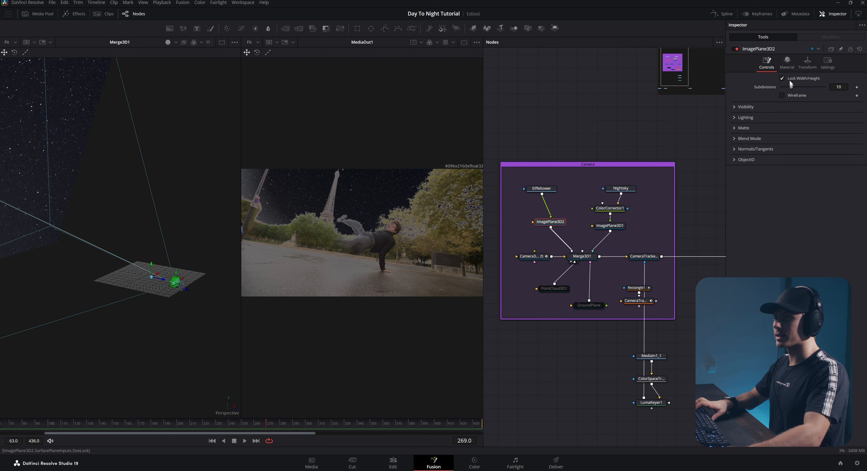
pyautogui.click(806, 63)
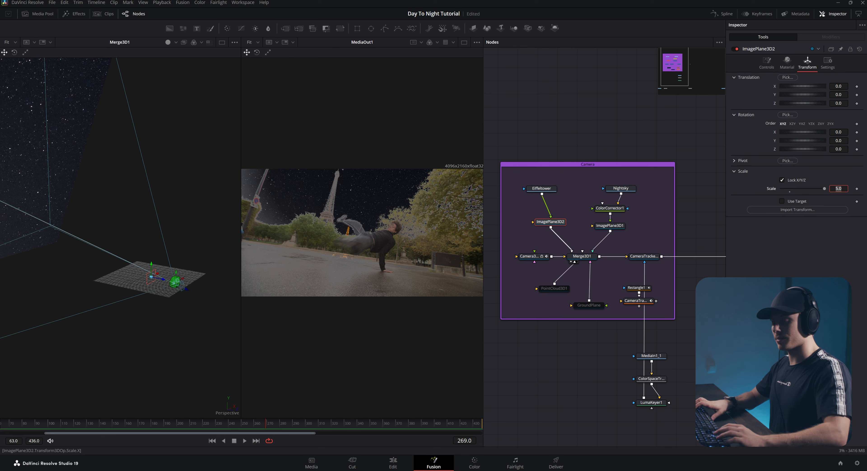
pyautogui.write('20')
pyautogui.press('Tab')
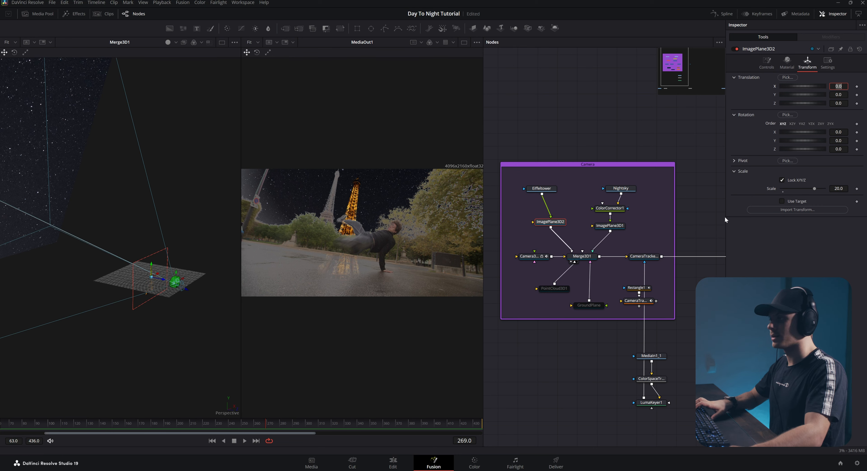
# - With the point cloud enabled as reference, push ImagePlane3D2 back to about Z -352 and set its scale to 500
pyautogui.click(565, 286)
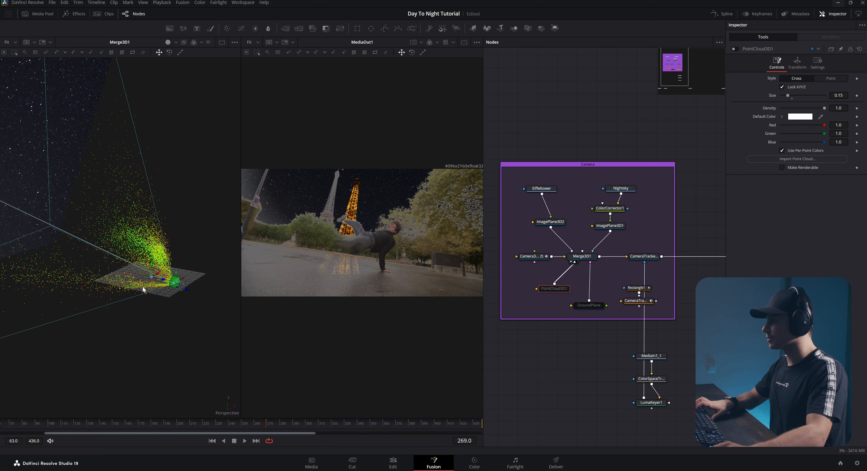
pyautogui.moveTo(144, 281); pyautogui.dragTo(141, 240)
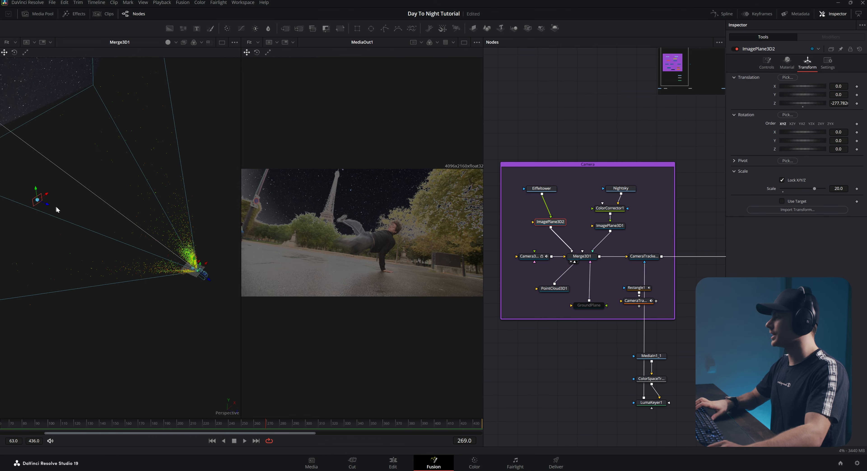
pyautogui.moveTo(57, 210); pyautogui.dragTo(198, 225)
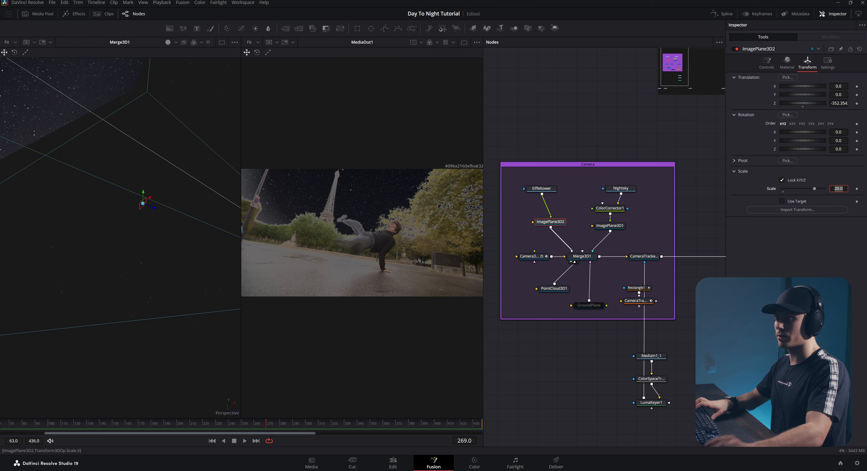
pyautogui.write('500')
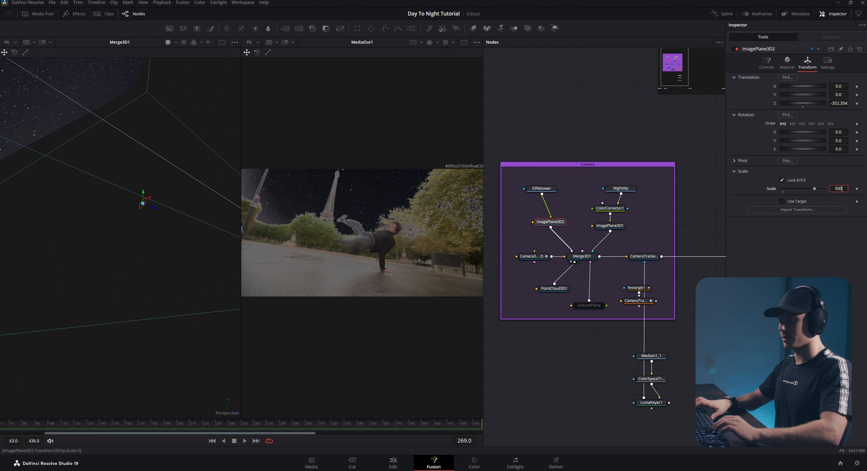
pyautogui.press('Tab')
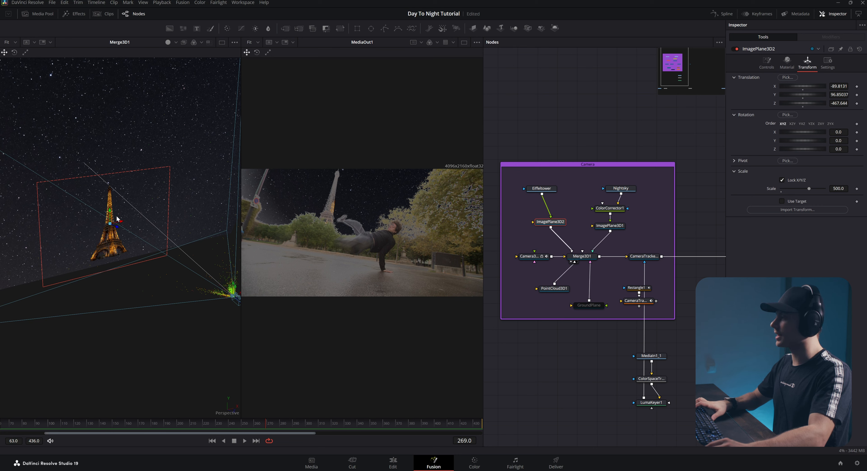
# - Enlarge ImagePlane3D2 to a scale of 763.9 and move it to about X -94.3, Y 171.9, Z -515.9
pyautogui.moveTo(110, 217); pyautogui.dragTo(110, 202)
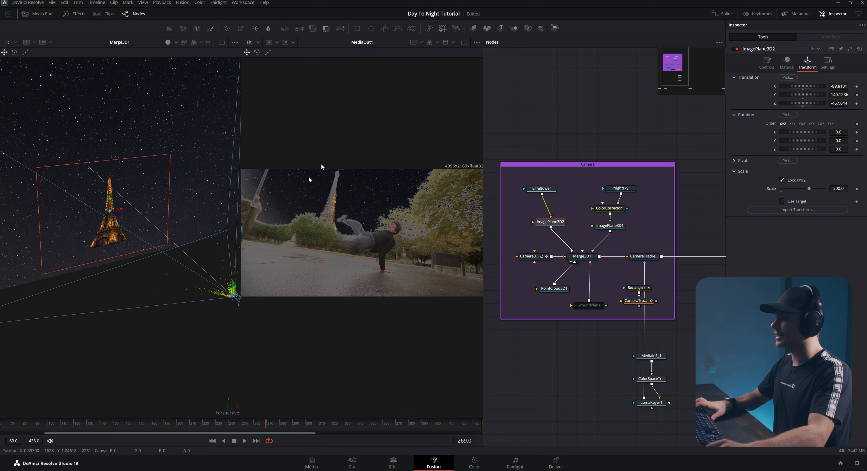
pyautogui.moveTo(812, 189); pyautogui.dragTo(826, 188)
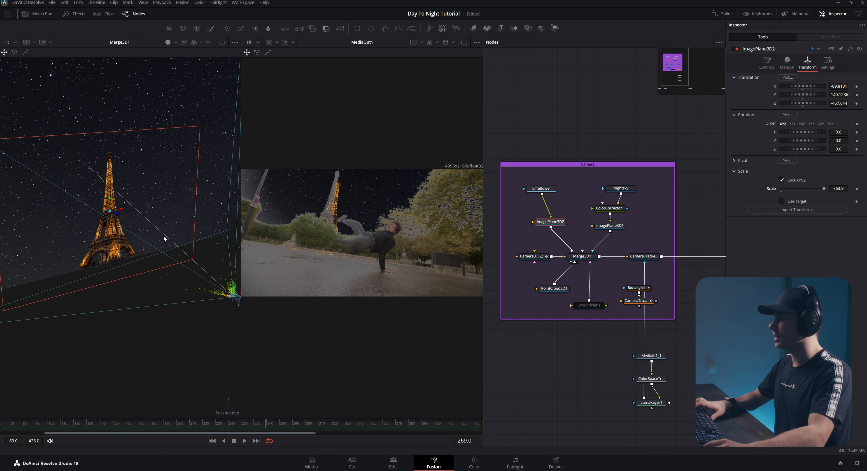
pyautogui.moveTo(110, 203); pyautogui.dragTo(111, 193)
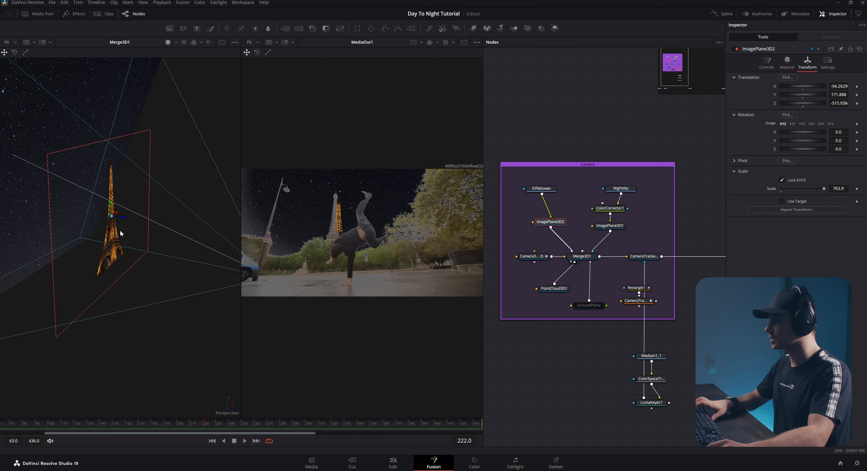
# - Reposition the Eiffel tower image plane over the real tower in the footage and set its scale to 770
pyautogui.moveTo(114, 236); pyautogui.dragTo(101, 238)
pyautogui.scroll(-2, 129, 242)
pyautogui.scroll(1, 129, 233)
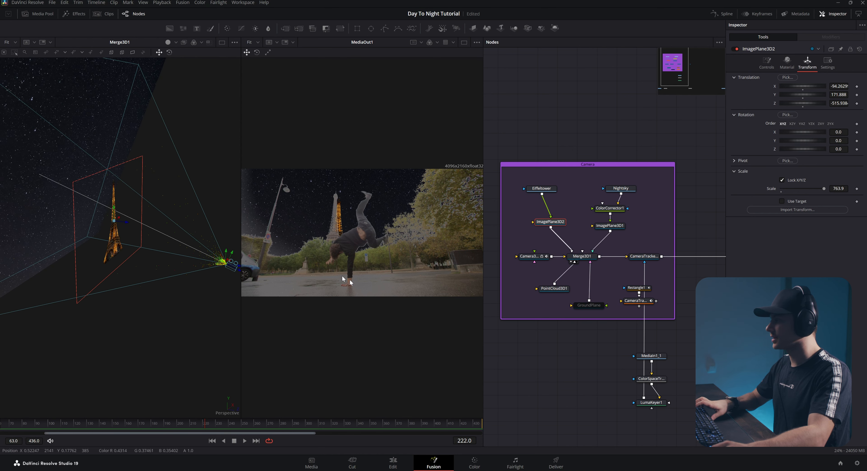
pyautogui.moveTo(120, 219)
pyautogui.mouseDown()
pyautogui.moveTo(113, 203)
pyautogui.moveTo(115, 211)
pyautogui.mouseUp()
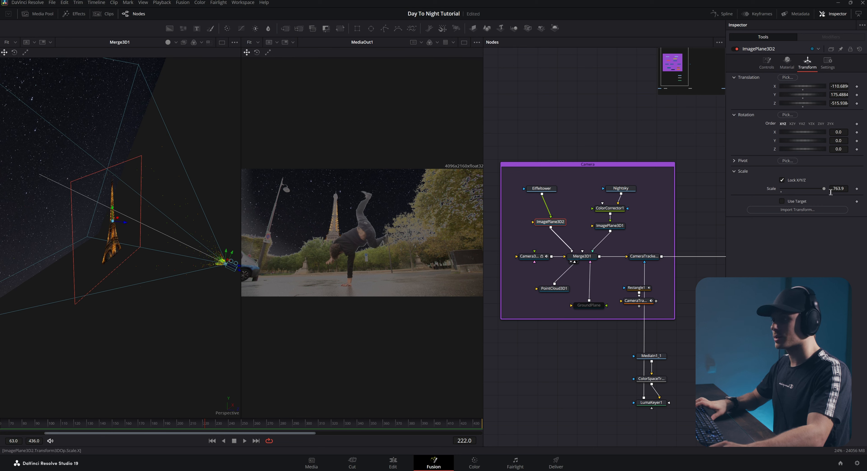
pyautogui.click(838, 188)
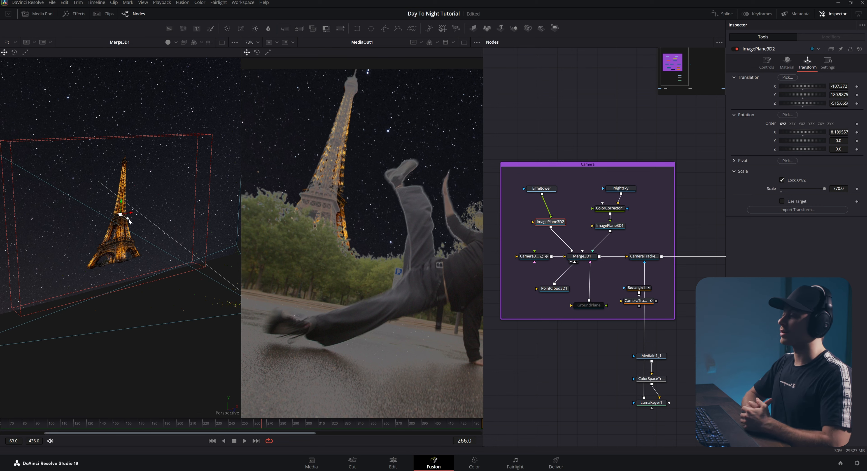
# - Move to frame 328 and switch to a single viewer showing the full MediaOut1 composite
pyautogui.moveTo(298, 421); pyautogui.dragTo(341, 423)
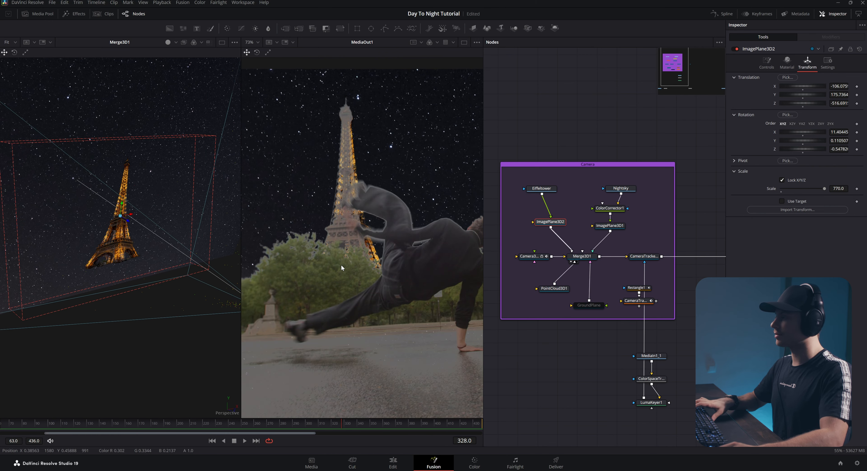
pyautogui.scroll(-2, 341, 268)
pyautogui.scroll(-1, 342, 268)
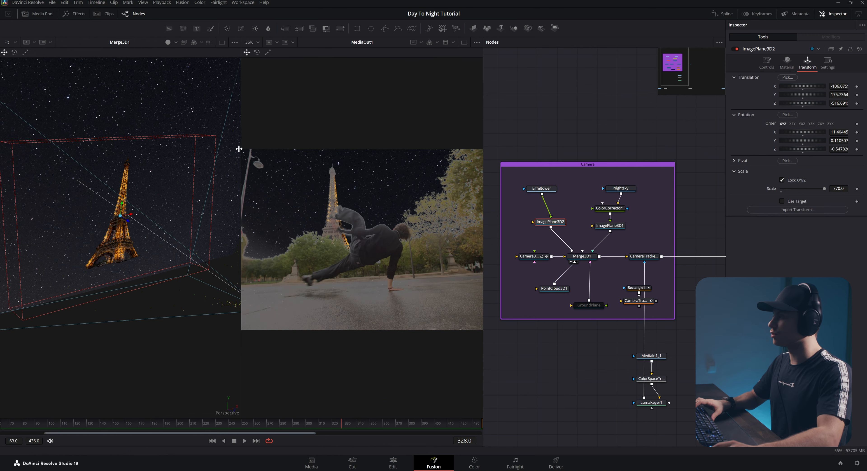
pyautogui.click(464, 42)
pyautogui.scroll(-5, 629, 279)
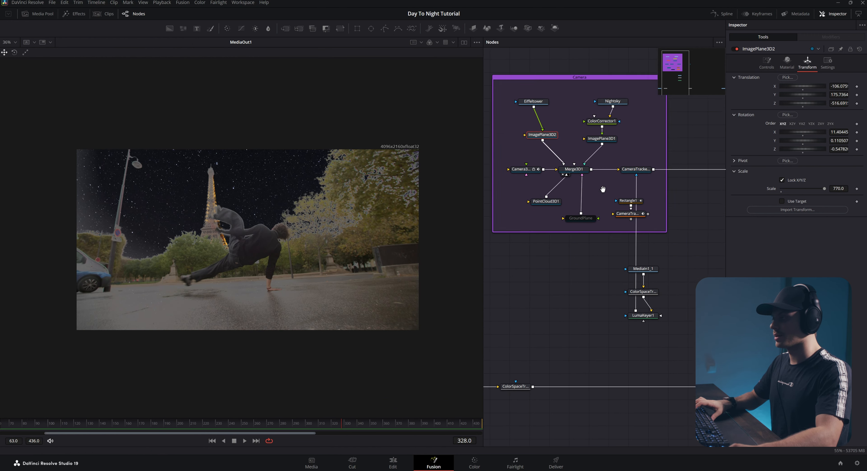
# - Refine the LumaKeyer1 matte with a low threshold of about 0.189, a high threshold of about 0.817 and a slight Contract/Expand adjustment
pyautogui.moveTo(555, 267); pyautogui.dragTo(572, 222)
pyautogui.click(659, 268)
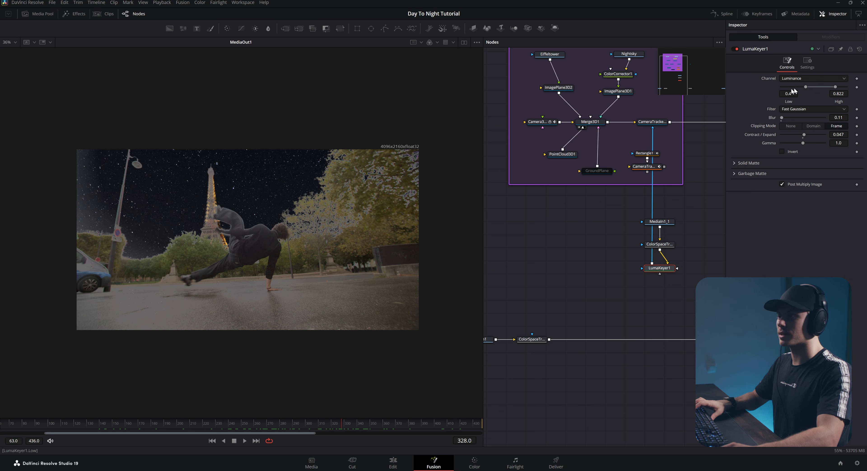
pyautogui.moveTo(806, 87)
pyautogui.mouseDown()
pyautogui.moveTo(818, 87)
pyautogui.moveTo(791, 88)
pyautogui.mouseUp()
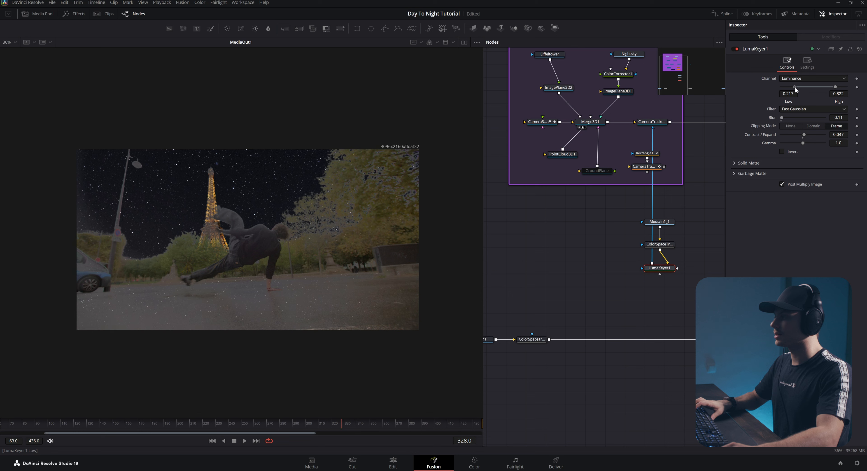
pyautogui.moveTo(797, 86); pyautogui.dragTo(835, 87)
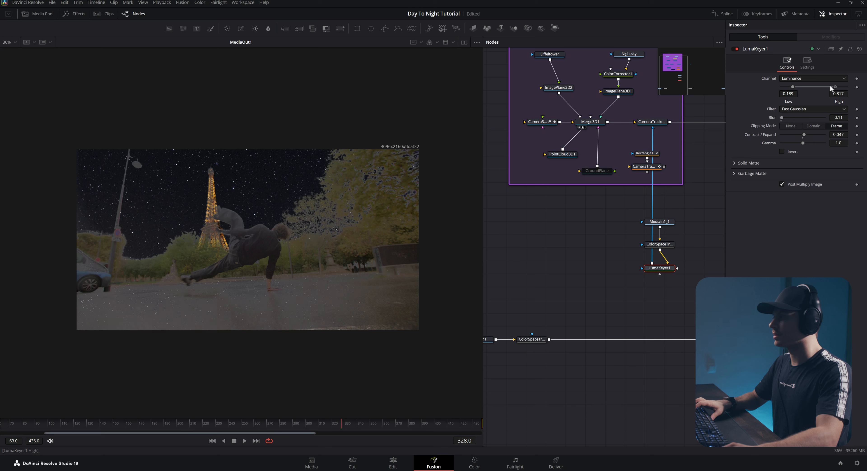
pyautogui.moveTo(805, 134); pyautogui.dragTo(806, 134)
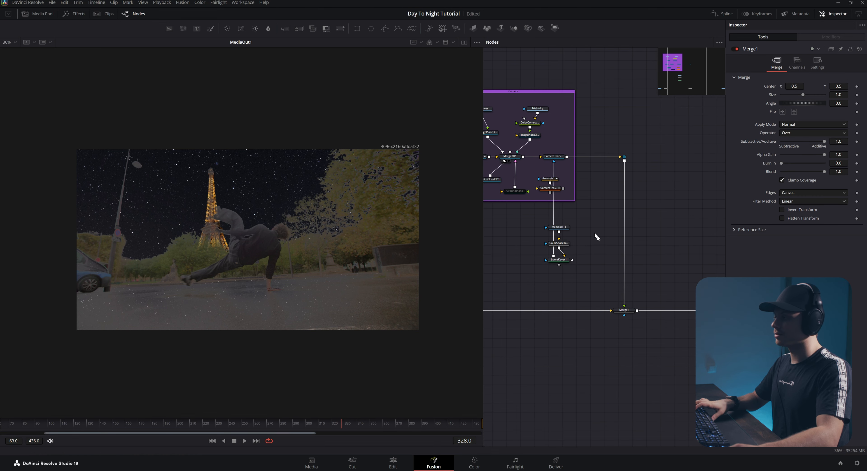
# - Duplicate the MediaIn1_1 and ColorSpaceTransform1_1 nodes and merge the copy over the output of Merge1
pyautogui.moveTo(569, 232); pyautogui.dragTo(607, 245)
pyautogui.moveTo(623, 234); pyautogui.dragTo(590, 258)
pyautogui.moveTo(671, 248); pyautogui.dragTo(569, 260)
pyautogui.click(631, 259)
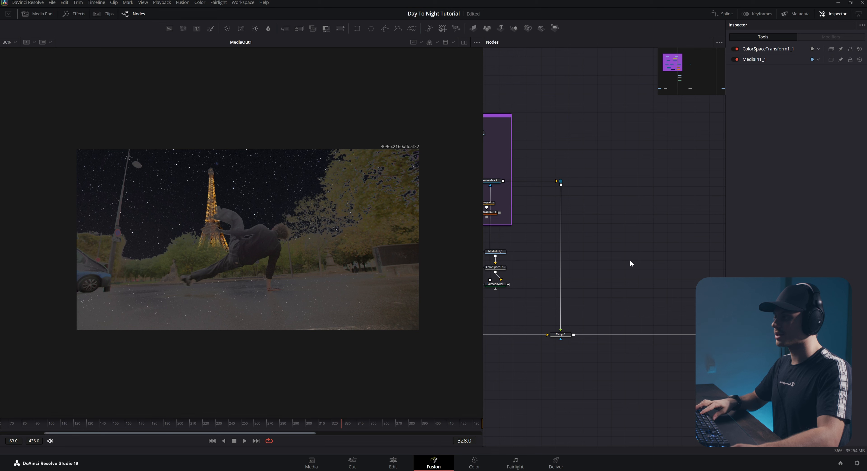
pyautogui.hotkey('ctrl', 'v')
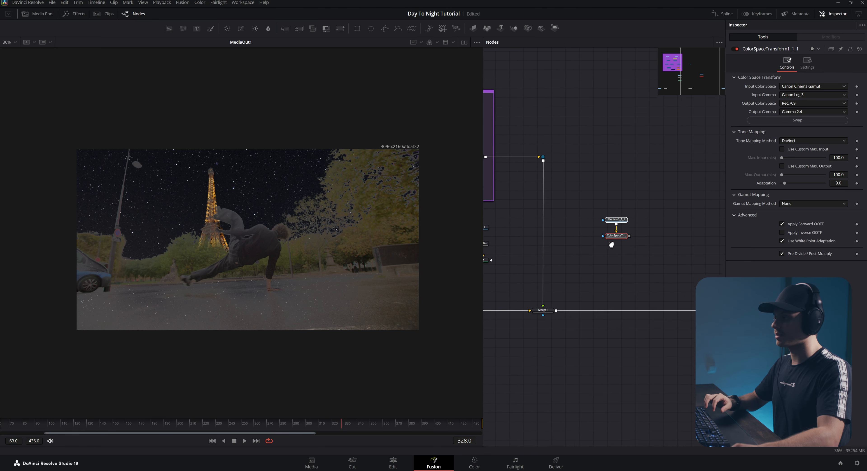
pyautogui.moveTo(621, 234); pyautogui.dragTo(557, 307)
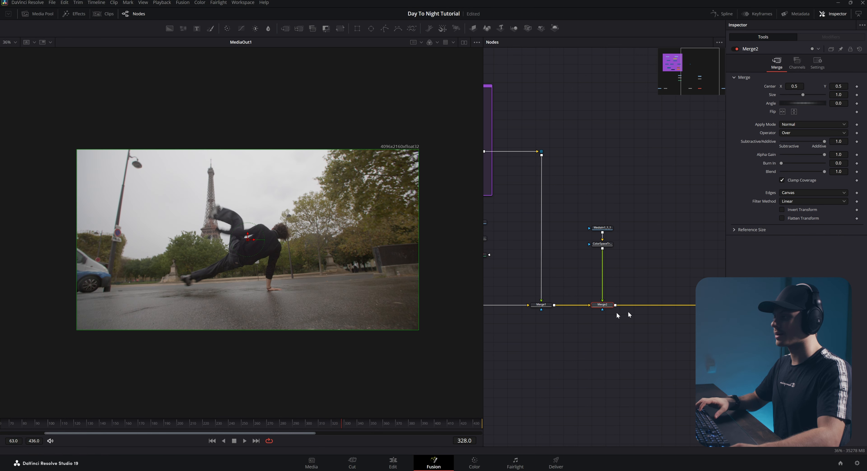
# - Move Merge2 closer to Merge1 and align the duplicated MediaIn and ColorSpaceTransform nodes directly above it
pyautogui.moveTo(633, 275); pyautogui.dragTo(585, 217)
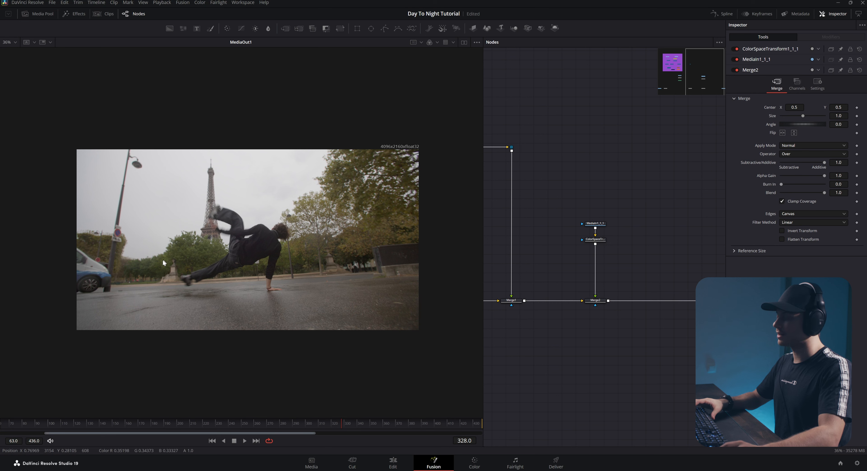
pyautogui.moveTo(607, 315); pyautogui.dragTo(581, 302)
pyautogui.click(604, 269)
pyautogui.moveTo(612, 256); pyautogui.dragTo(585, 209)
pyautogui.moveTo(583, 237); pyautogui.dragTo(582, 223)
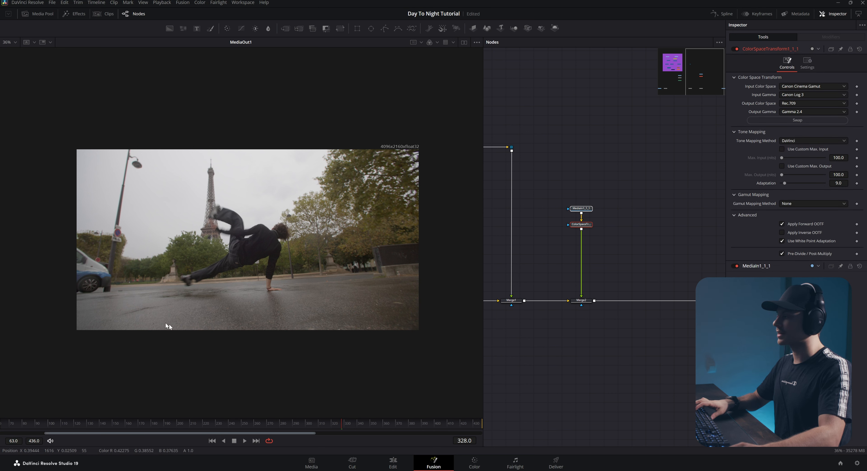
# - Add a Planar Tracker after the duplicated ColorSpaceTransform node and set its tracker to Hybrid Point/Area
pyautogui.click(580, 224)
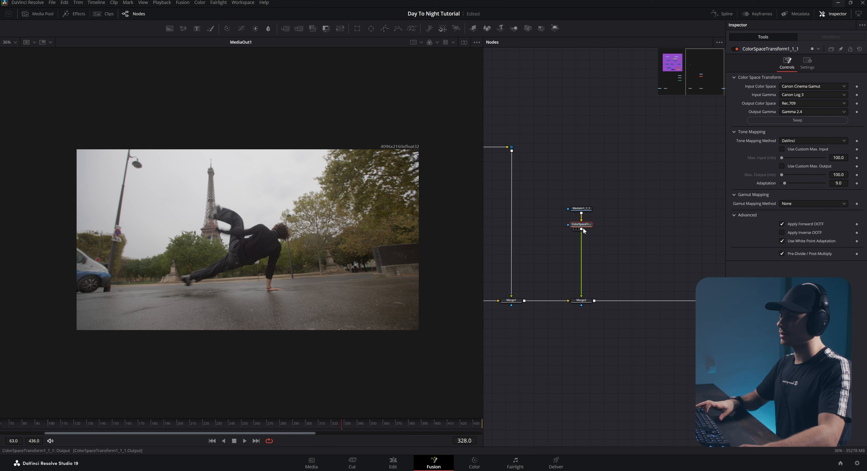
pyautogui.hotkey('shift', 'space')
pyautogui.write('plan')
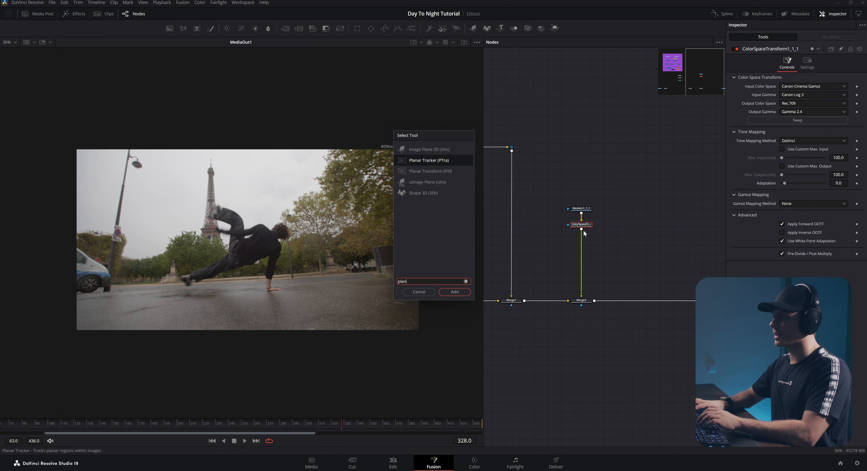
pyautogui.press('Return')
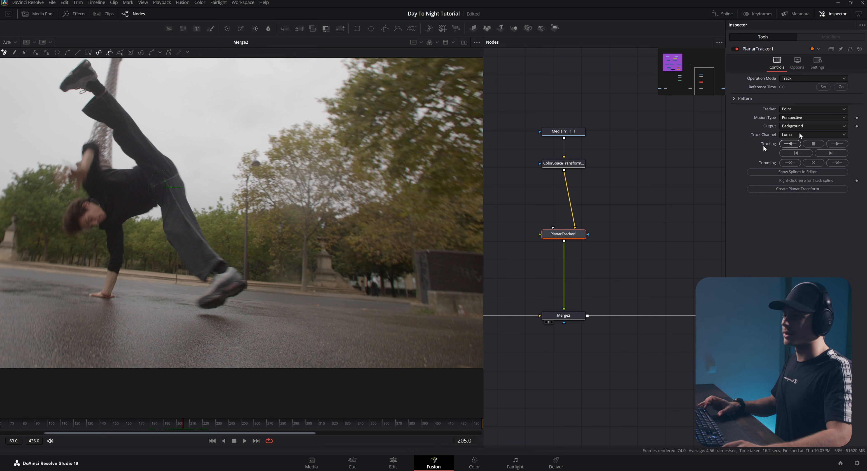
pyautogui.click(797, 109)
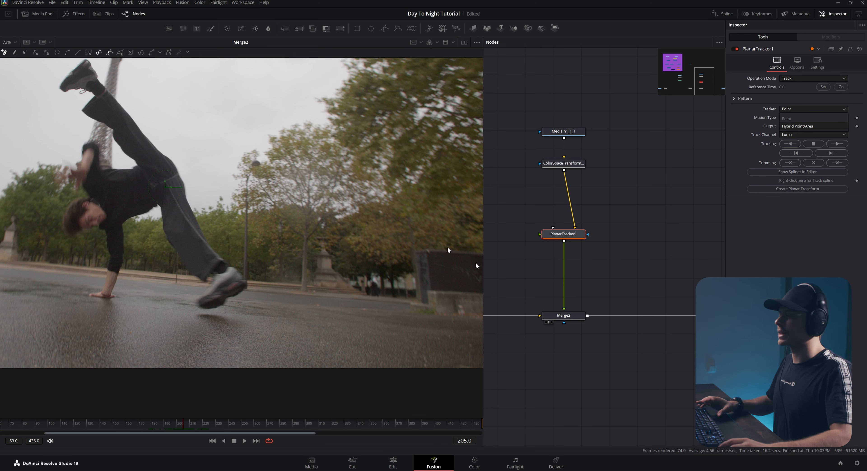
pyautogui.click(794, 126)
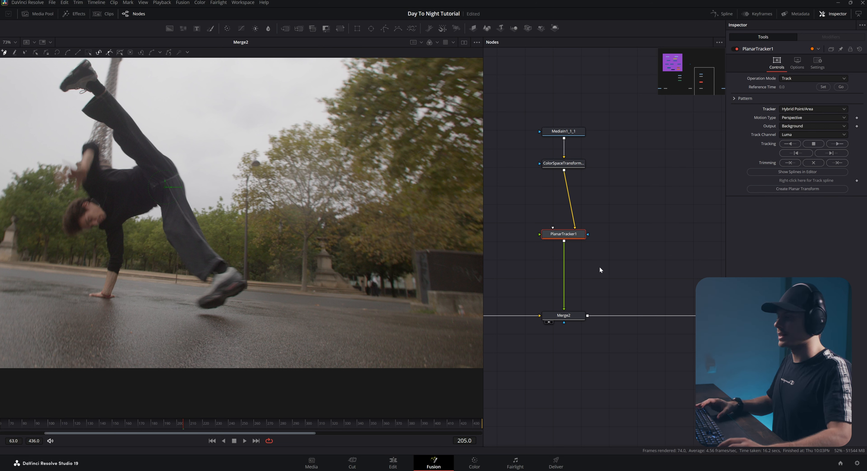
# - Move to frame 210 and show PlanarTracker1 in the viewer
pyautogui.moveTo(184, 424); pyautogui.dragTo(182, 424)
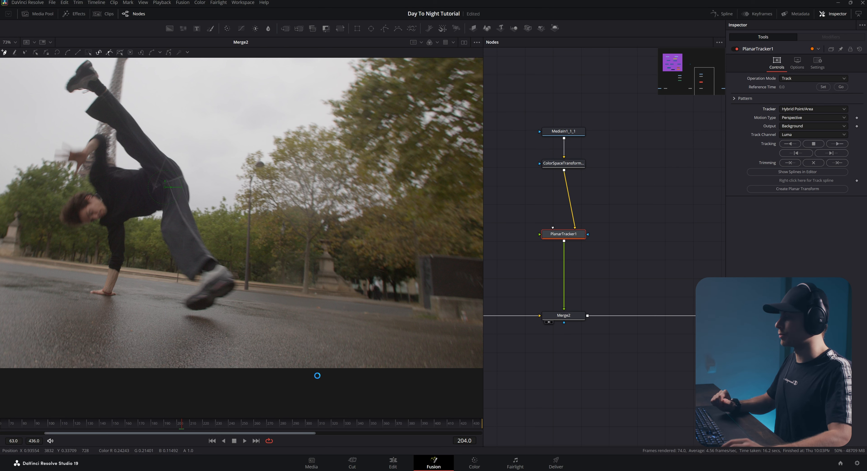
pyautogui.click(192, 424)
pyautogui.moveTo(193, 424); pyautogui.dragTo(190, 424)
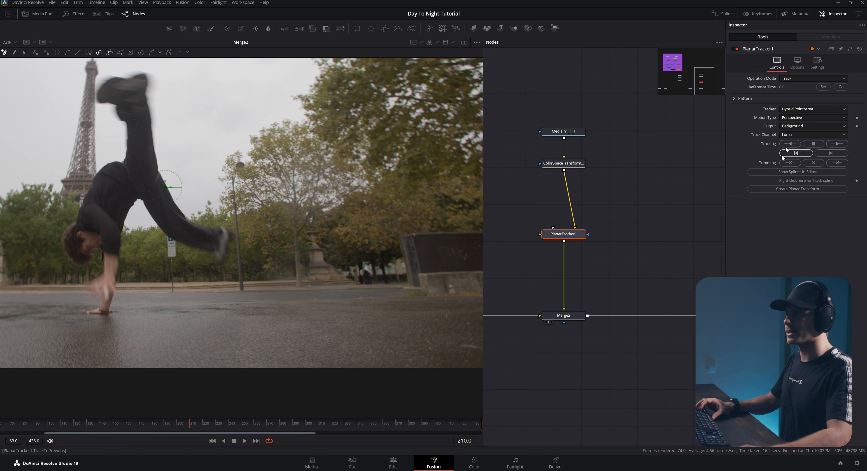
pyautogui.click(564, 234)
pyautogui.press('2')
pyautogui.scroll(2, 319, 301)
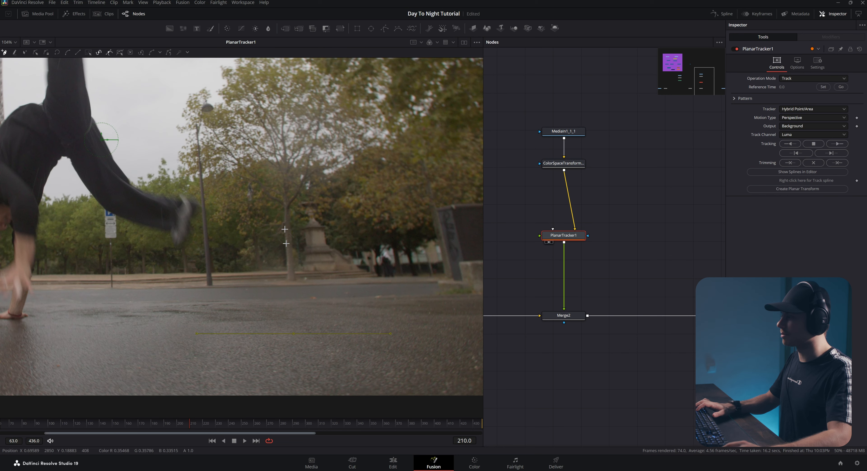
# - Draw a closed four-point tracking region around the tree, the statue and the ground beside the dancer
pyautogui.click(432, 179)
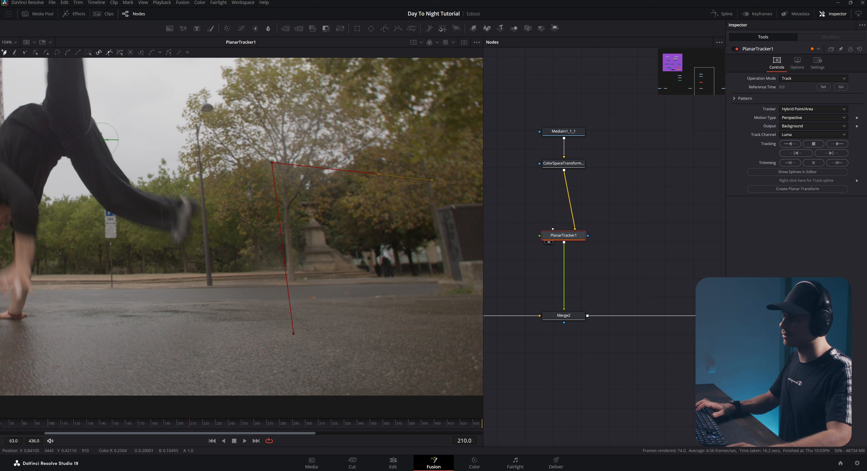
pyautogui.click(295, 334)
pyautogui.moveTo(293, 333); pyautogui.dragTo(280, 333)
pyautogui.moveTo(432, 179); pyautogui.dragTo(436, 158)
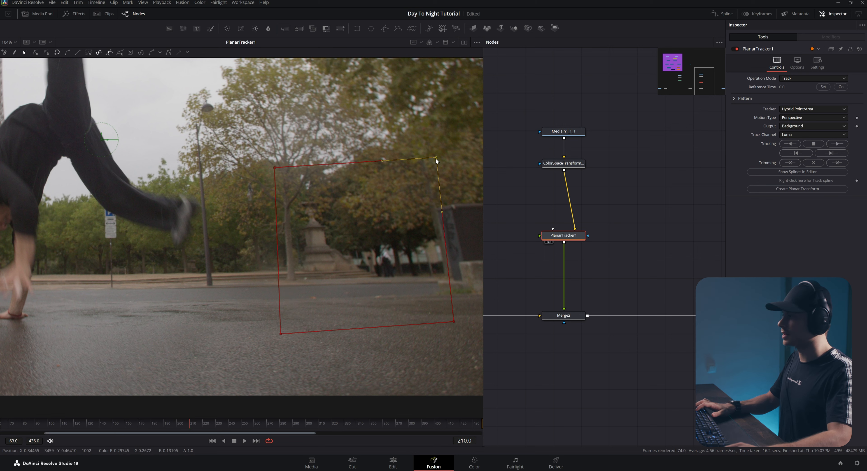
pyautogui.scroll(-4, 343, 208)
pyautogui.scroll(2, 393, 239)
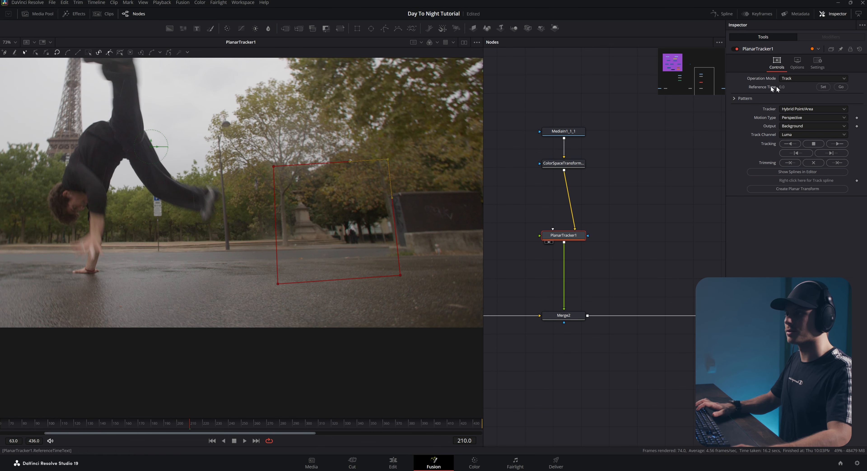
# - Set the planar tracker's reference time to frame 210 and track the region forward to the end and backward to the start
pyautogui.click(823, 87)
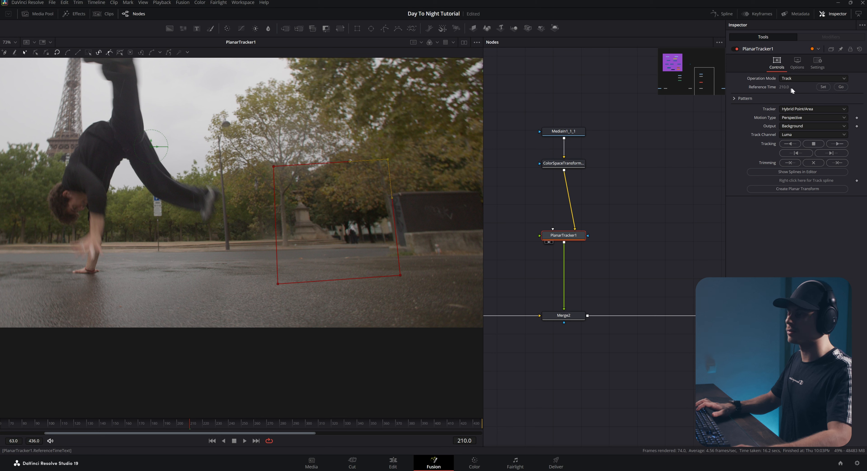
pyautogui.click(839, 143)
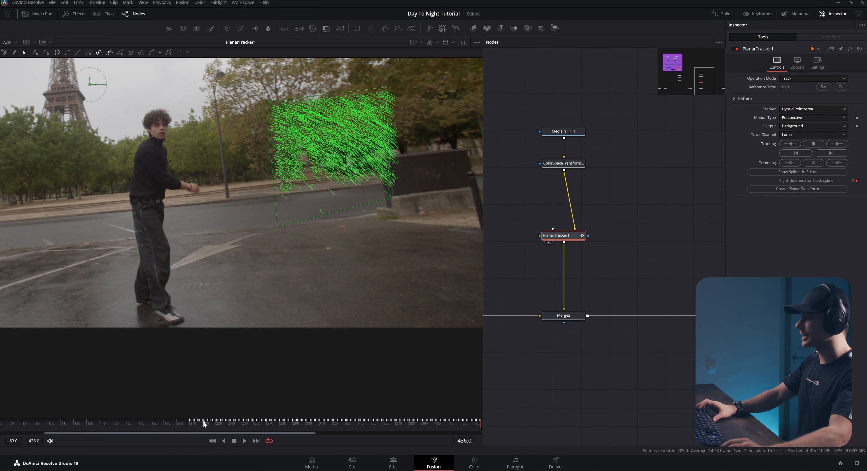
pyautogui.moveTo(198, 425); pyautogui.dragTo(191, 426)
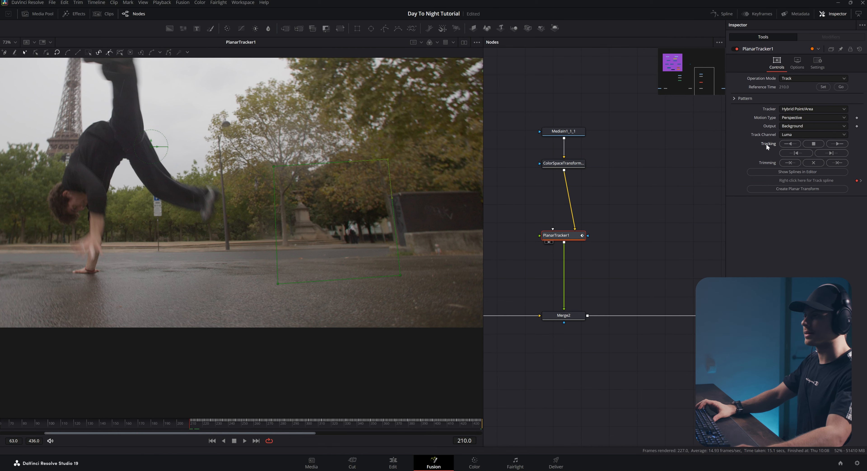
pyautogui.click(788, 144)
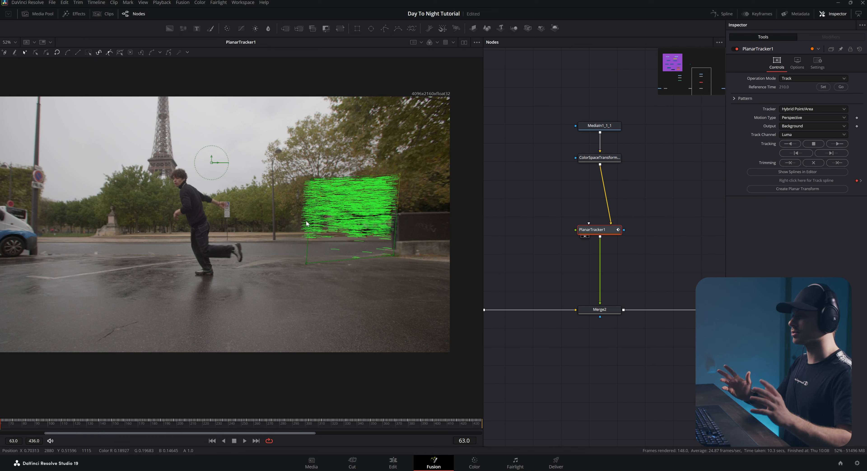
pyautogui.moveTo(25, 426); pyautogui.dragTo(2, 429)
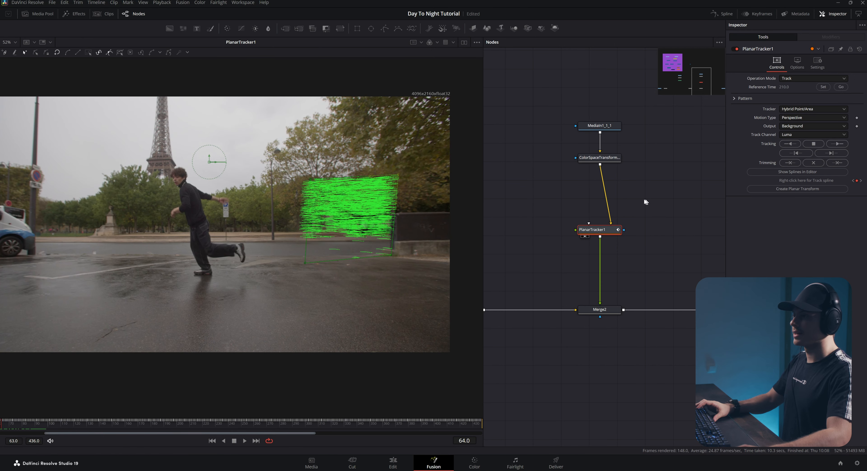
# - Create a Planar Transform from the track and place it below Merge2, with PlanarTracker1 detached from the node chain
pyautogui.moveTo(589, 230); pyautogui.dragTo(589, 230)
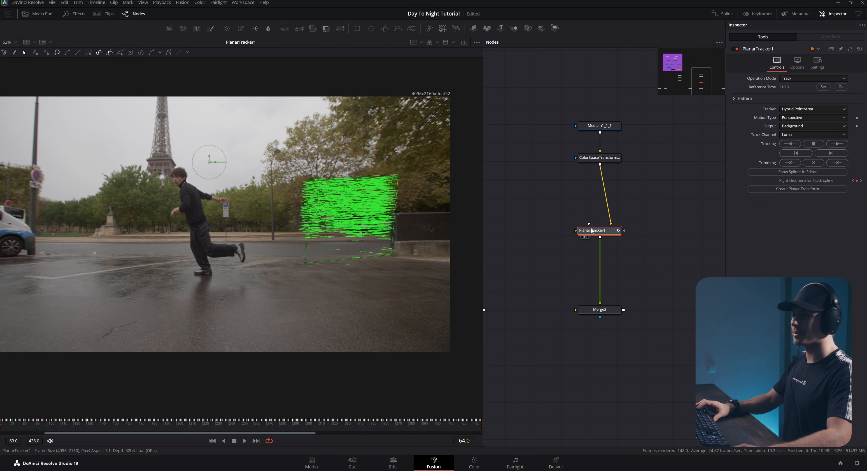
pyautogui.click(792, 188)
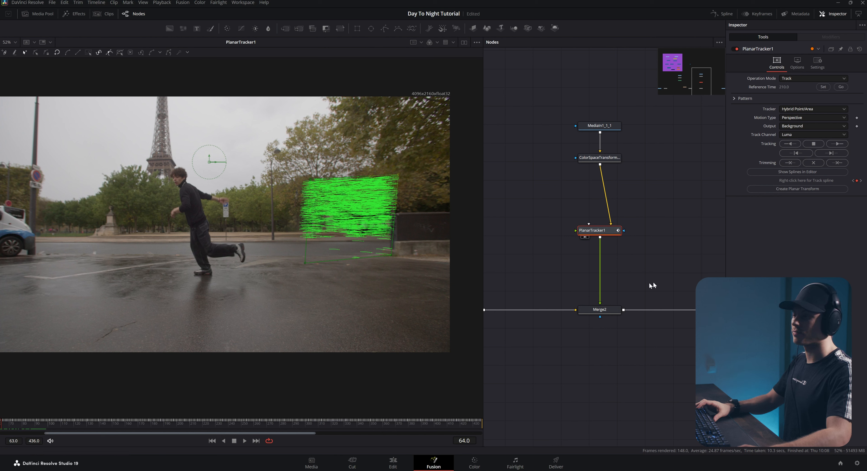
pyautogui.moveTo(494, 292); pyautogui.dragTo(582, 233)
pyautogui.moveTo(638, 251); pyautogui.dragTo(694, 199)
pyautogui.scroll(2, 625, 241)
pyautogui.moveTo(523, 201); pyautogui.dragTo(589, 324)
# - Select Merge2 and show its output in the viewer
pyautogui.click(601, 225)
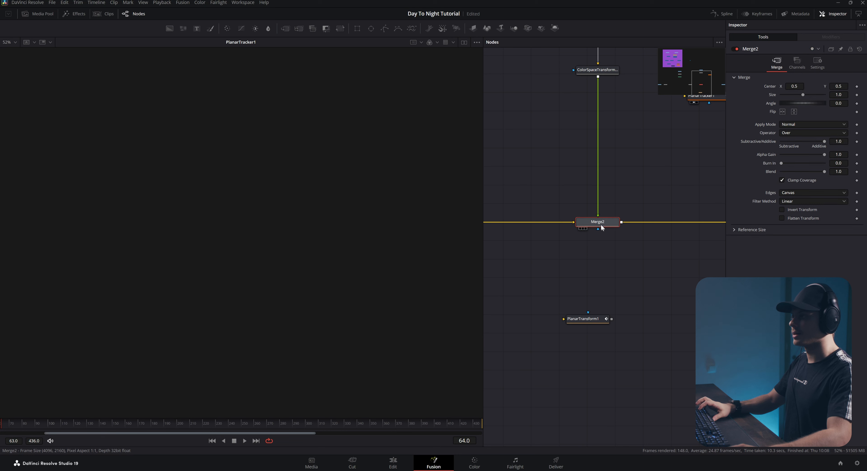
pyautogui.press('1')
pyautogui.scroll(-2, 556, 235)
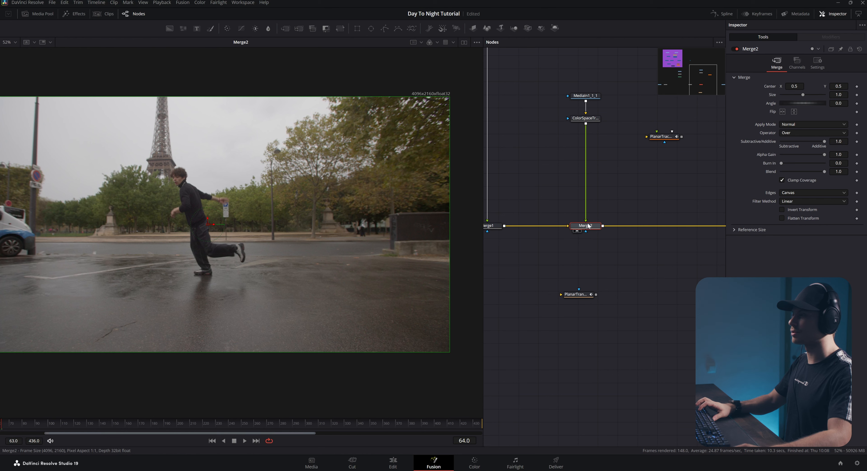
# - Add a polygon mask to Merge2 and draw a closed four-point shape covering everything below the skyline, extending past the frame edges
pyautogui.click(384, 28)
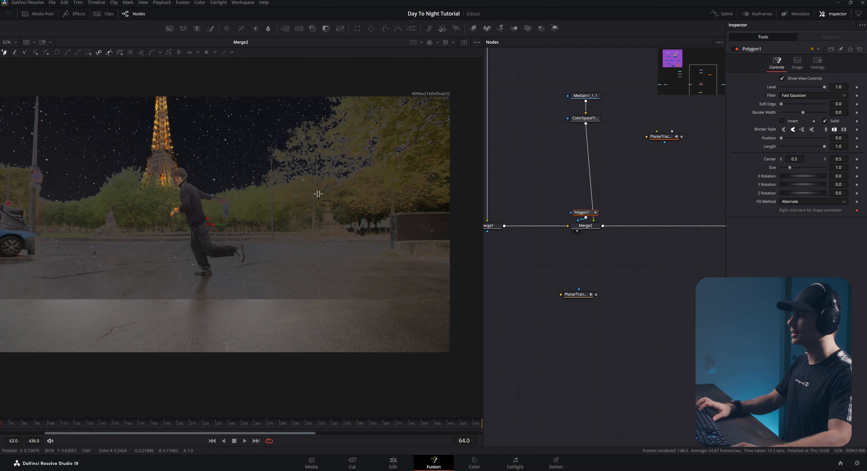
pyautogui.moveTo(284, 193); pyautogui.dragTo(317, 198)
pyautogui.scroll(-2, 326, 200)
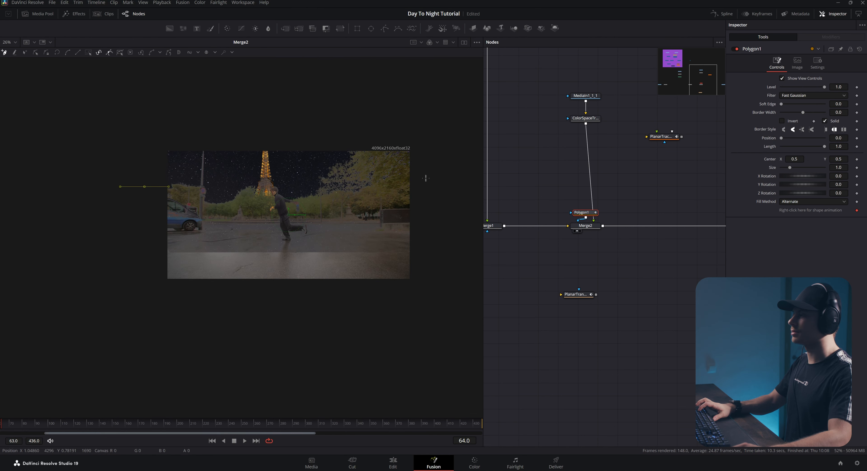
pyautogui.click(426, 302)
pyautogui.click(138, 297)
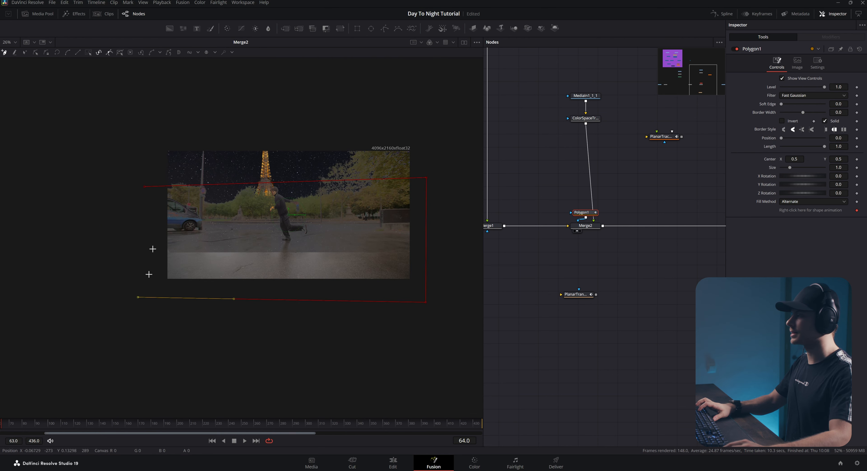
pyautogui.click(145, 187)
pyautogui.scroll(2, 575, 231)
# - Place the polygon node below Merge2 and, at frame 210, insert PlanarTransform1 between Polygon1 and Merge2
pyautogui.moveTo(586, 206); pyautogui.dragTo(586, 305)
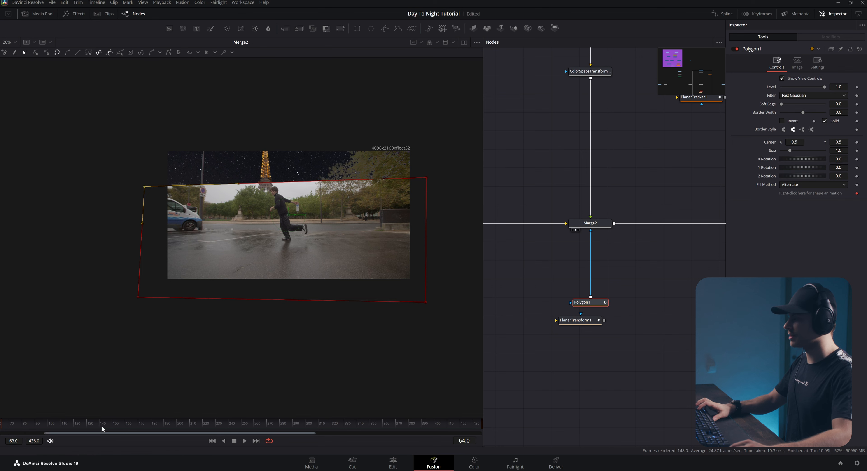
pyautogui.click(578, 323)
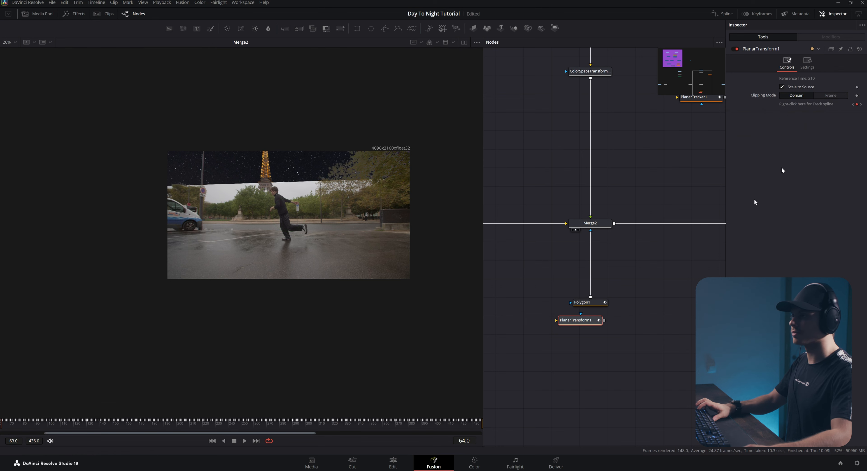
pyautogui.moveTo(118, 427); pyautogui.dragTo(190, 431)
pyautogui.moveTo(574, 324); pyautogui.dragTo(587, 257)
# - Reshape the Polygon1 mask at frame 292, lowering its two left corners and its lower right corner to keep the frame covered
pyautogui.click(573, 290)
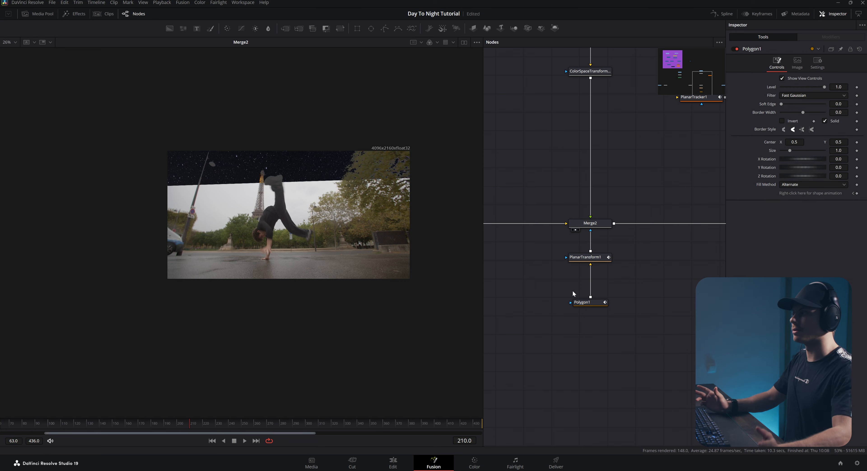
pyautogui.click(216, 426)
pyautogui.moveTo(217, 426); pyautogui.dragTo(256, 428)
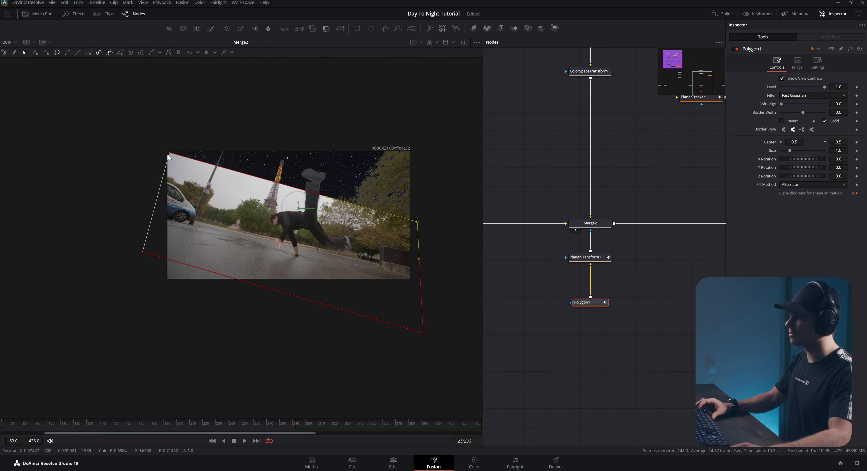
pyautogui.moveTo(169, 154); pyautogui.dragTo(157, 185)
pyautogui.moveTo(143, 253); pyautogui.dragTo(134, 287)
pyautogui.moveTo(423, 333); pyautogui.dragTo(420, 340)
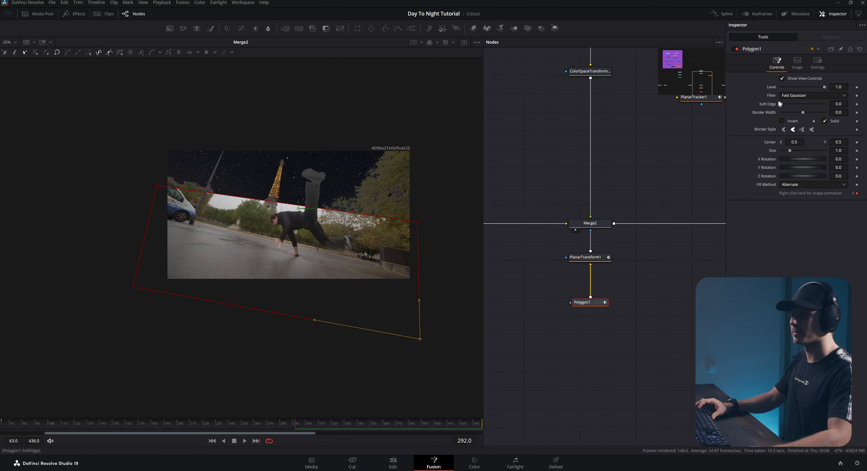
# - Feather the Polygon1 mask with a soft edge of 0.148 and a border width of -0.041
pyautogui.moveTo(781, 104); pyautogui.dragTo(807, 112)
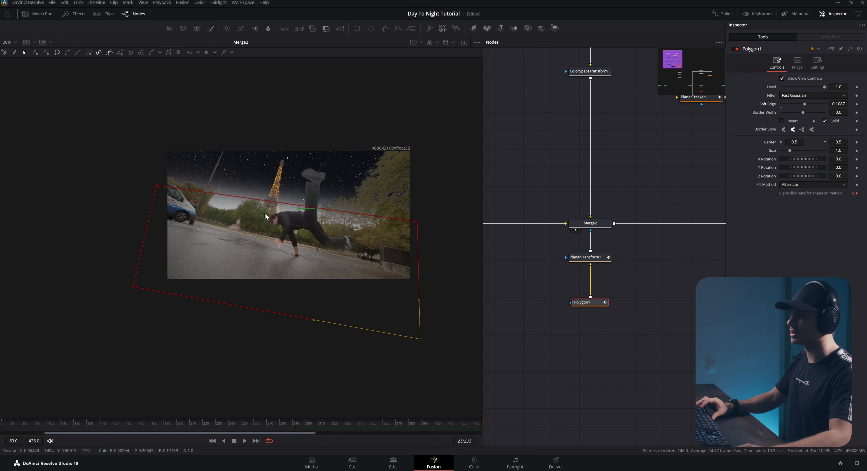
pyautogui.scroll(1, 158, 170)
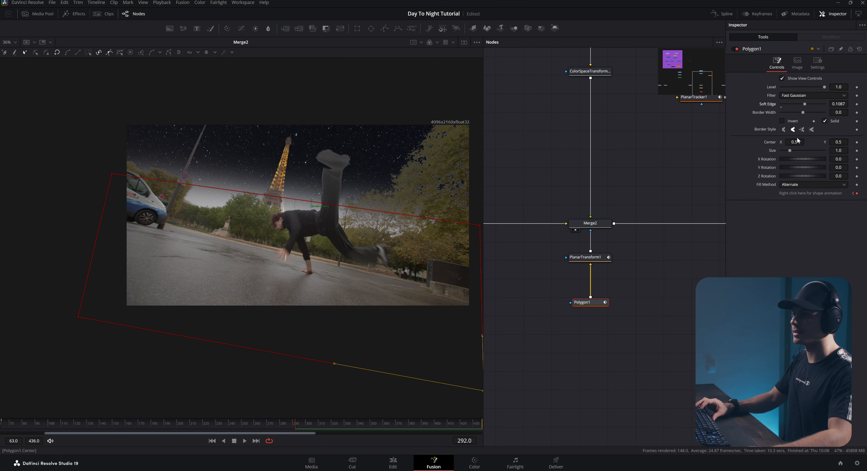
pyautogui.moveTo(806, 108)
pyautogui.mouseDown()
pyautogui.moveTo(817, 109)
pyautogui.moveTo(798, 114)
pyautogui.mouseUp()
pyautogui.scroll(-2, 194, 186)
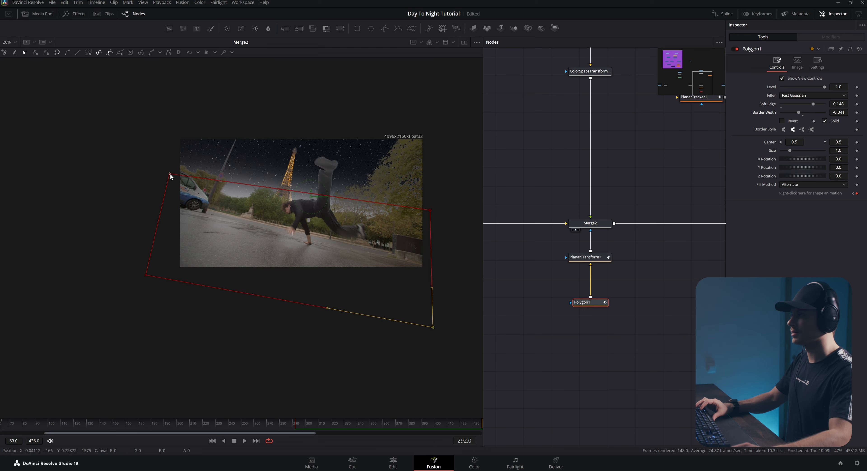
pyautogui.scroll(2, 406, 220)
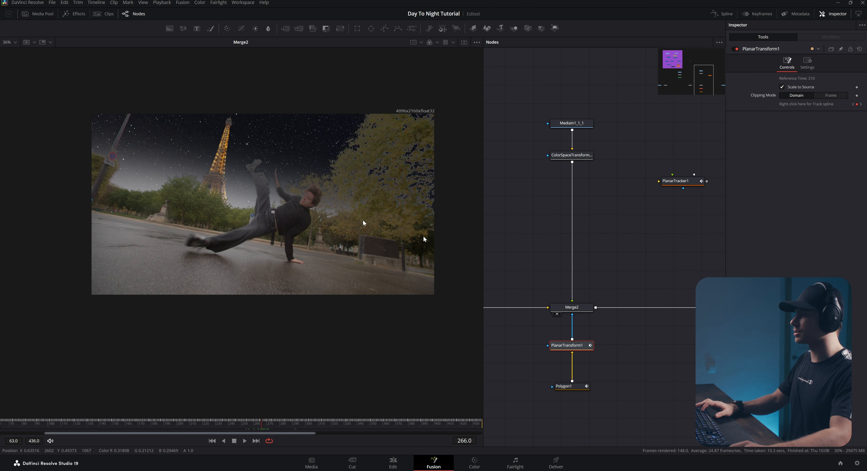
# - Delete the detached PlanarTracker1 node from the composition
pyautogui.scroll(-3, 607, 250)
pyautogui.moveTo(667, 224); pyautogui.dragTo(649, 236)
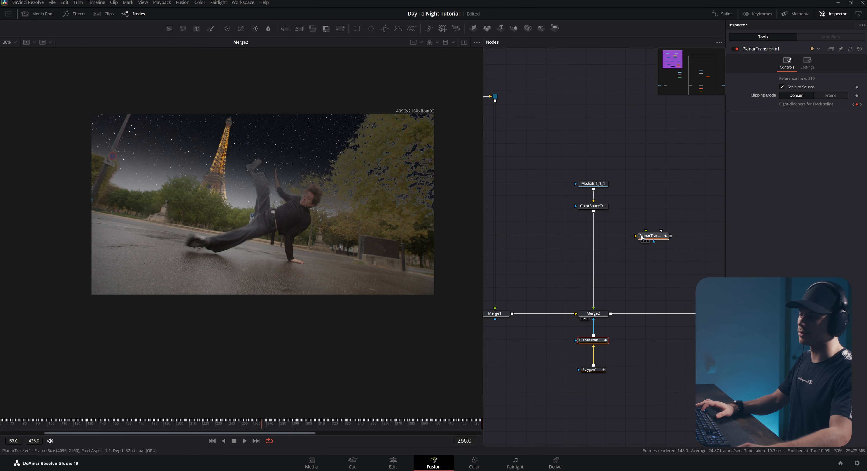
pyautogui.moveTo(675, 269); pyautogui.dragTo(645, 211)
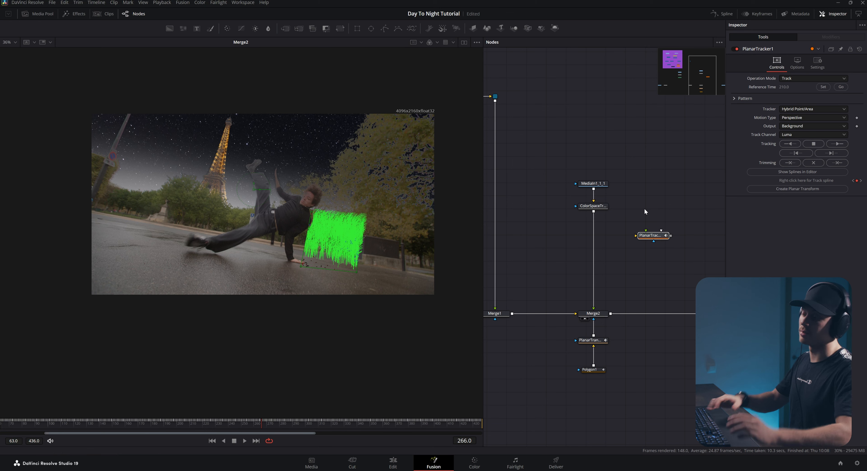
pyautogui.press('Delete')
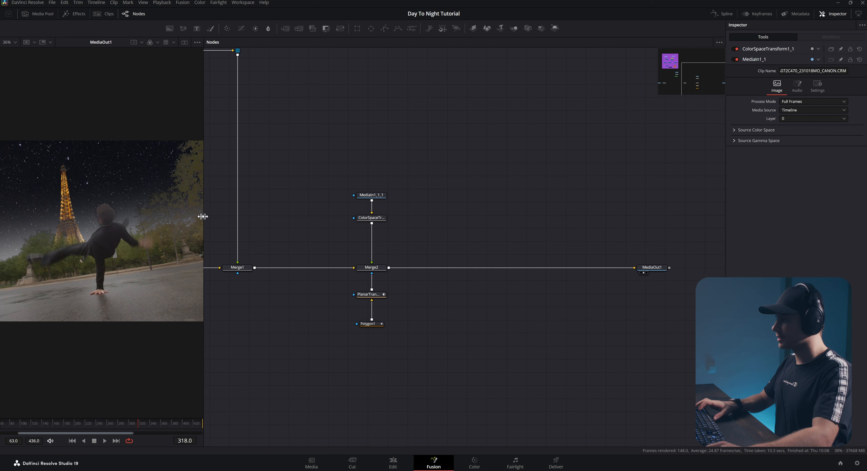
# - Wrap the MediaIn1_1, ColorSpaceTransform and LumaKeyer1 nodes in an orange underlay named Lummamatte
pyautogui.moveTo(298, 228); pyautogui.dragTo(454, 234)
pyautogui.scroll(-2, 454, 234)
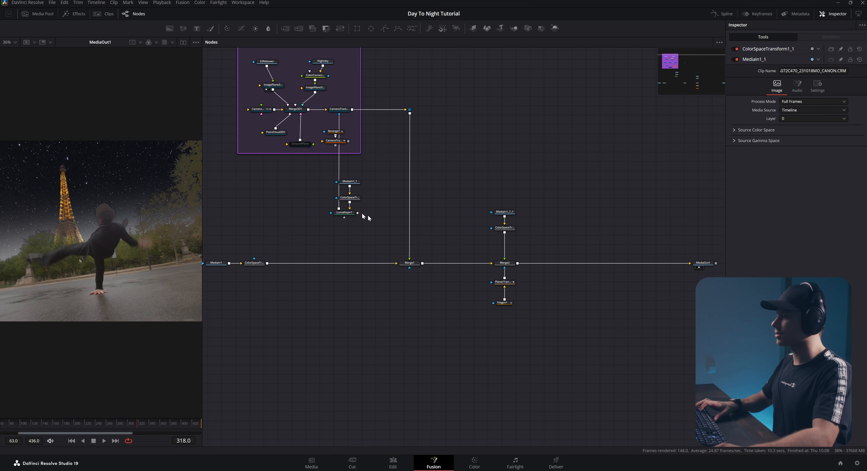
pyautogui.moveTo(338, 197); pyautogui.dragTo(402, 236)
pyautogui.scroll(2, 403, 236)
pyautogui.moveTo(448, 277); pyautogui.dragTo(391, 211)
pyautogui.moveTo(391, 211); pyautogui.dragTo(391, 210)
pyautogui.press('F2')
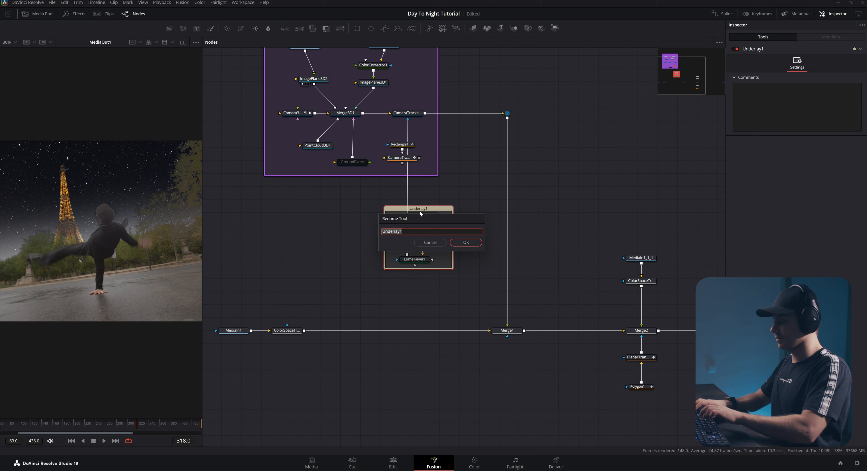
pyautogui.write('Lumma matte')
pyautogui.press('Return')
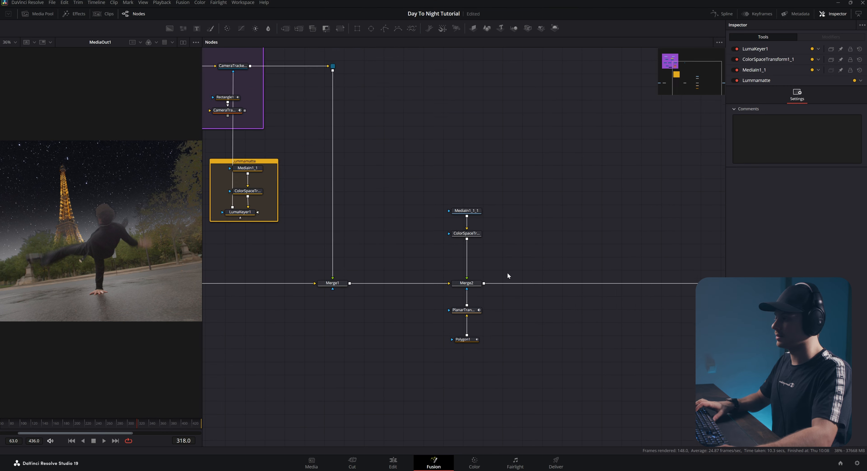
# - Wrap Merge2 and its media, color transform, planar transform and polygon nodes in an underlay named Masks, widened for more nodes
pyautogui.scroll(-2, 508, 276)
pyautogui.moveTo(429, 198); pyautogui.dragTo(538, 361)
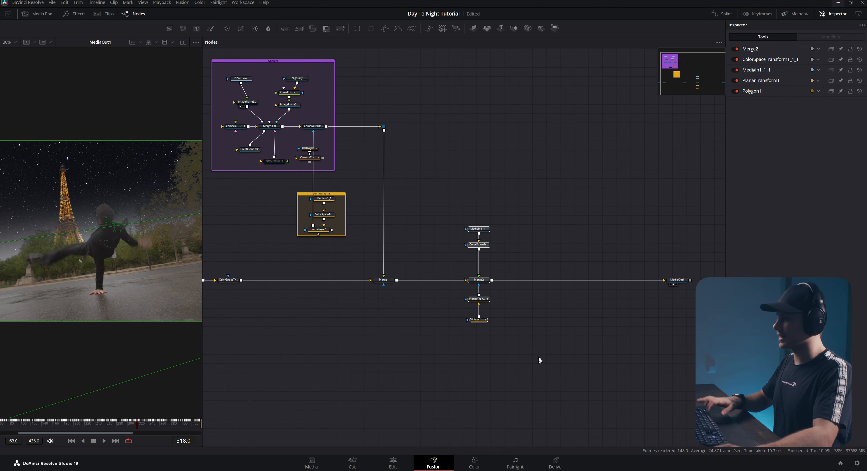
pyautogui.hotkey('shift', 'space')
pyautogui.write('under')
pyautogui.press('Return')
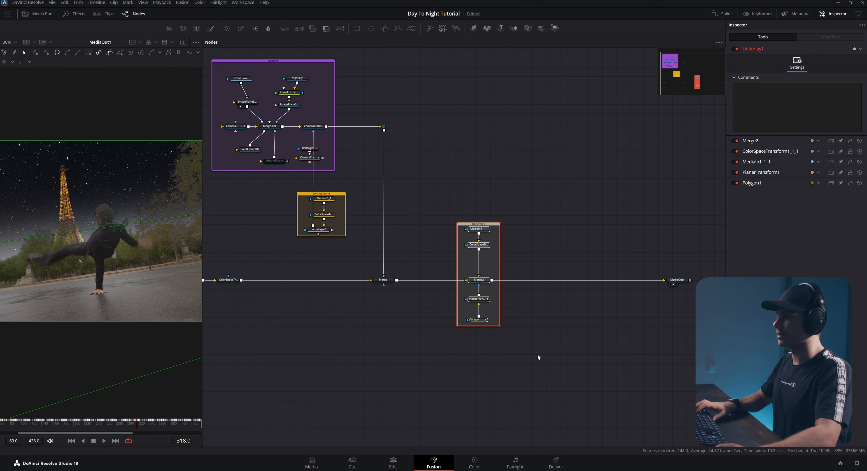
pyautogui.click(480, 224)
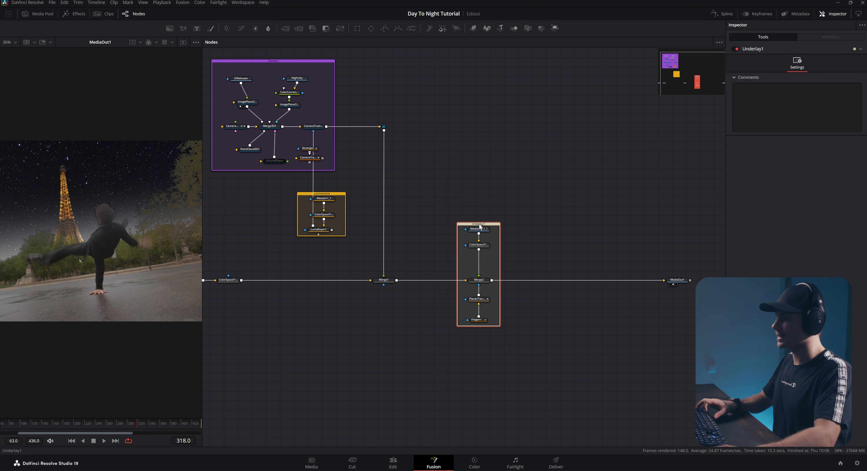
pyautogui.press('F2')
pyautogui.write('Masks')
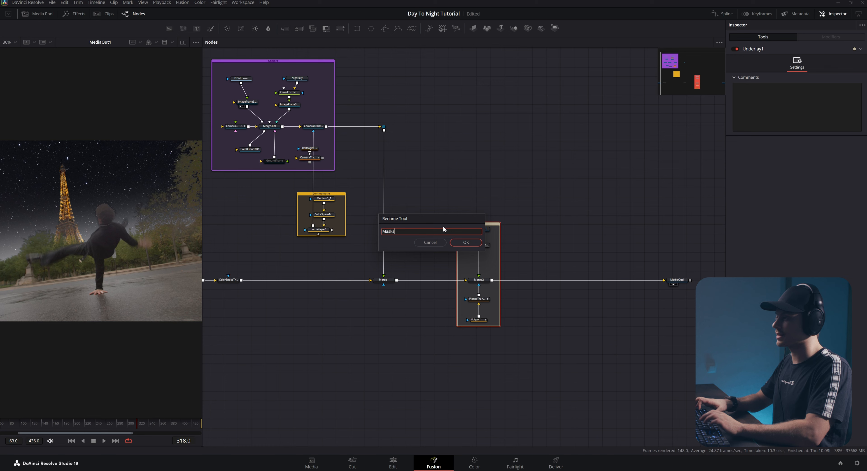
pyautogui.press('Return')
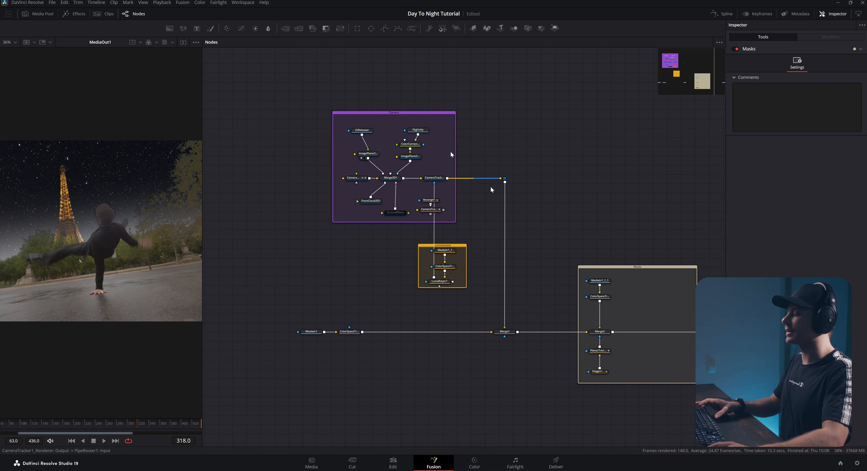
# - Examine the node layout and the composite at frame 359, where the dancer's upper body overlaps the tower and night sky
pyautogui.moveTo(472, 308); pyautogui.dragTo(459, 310)
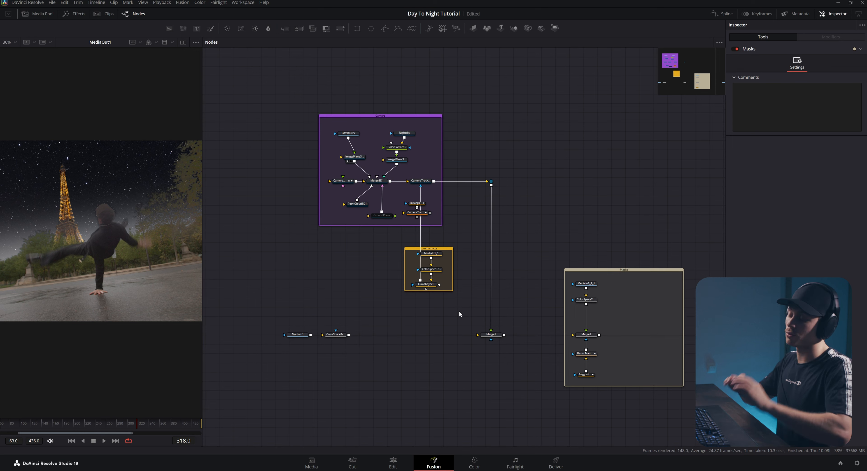
pyautogui.scroll(2, 448, 253)
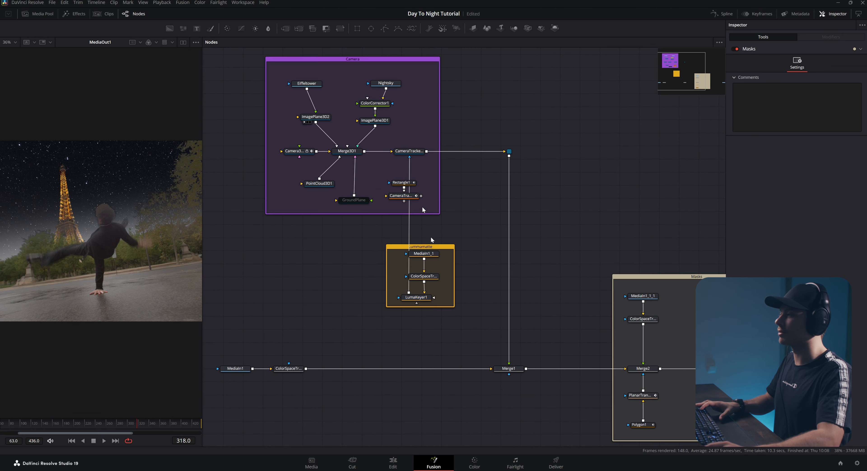
pyautogui.moveTo(375, 191); pyautogui.dragTo(409, 192)
pyautogui.moveTo(433, 256); pyautogui.dragTo(422, 186)
pyautogui.moveTo(466, 219); pyautogui.dragTo(430, 234)
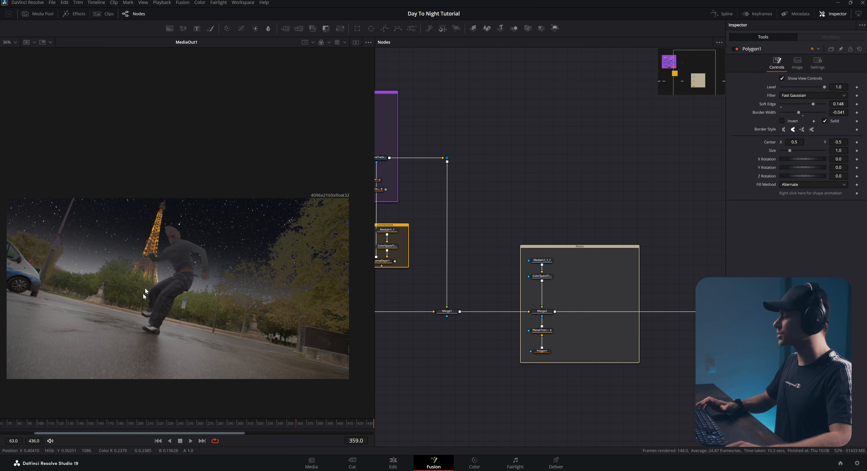
pyautogui.scroll(2, 143, 298)
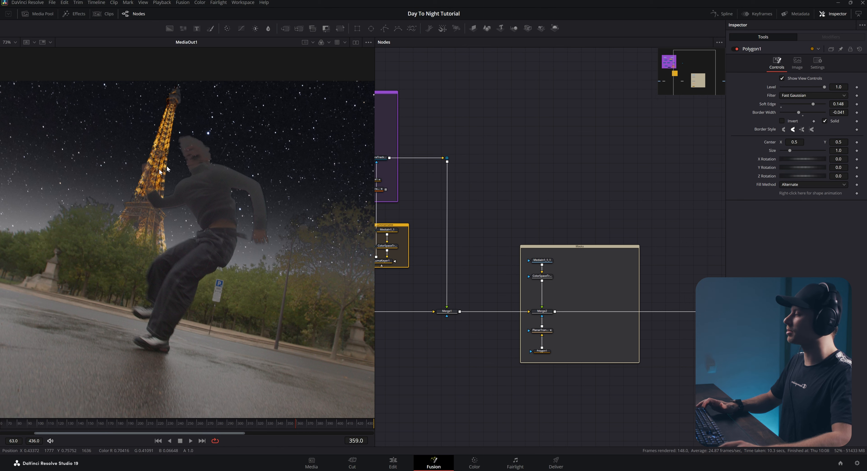
pyautogui.scroll(-2, 193, 277)
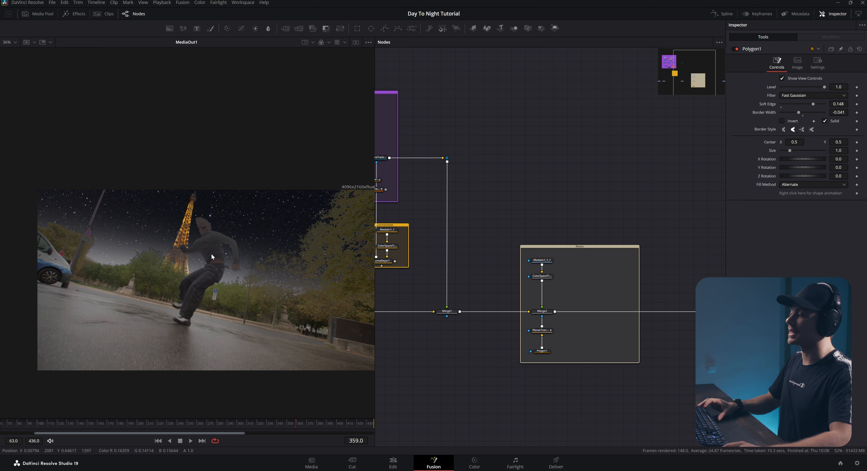
pyautogui.moveTo(587, 293); pyautogui.dragTo(565, 281)
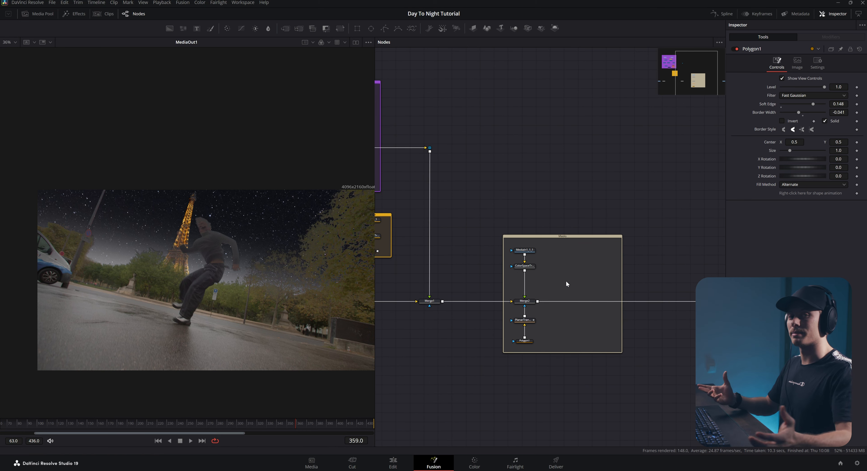
pyautogui.scroll(1, 181, 257)
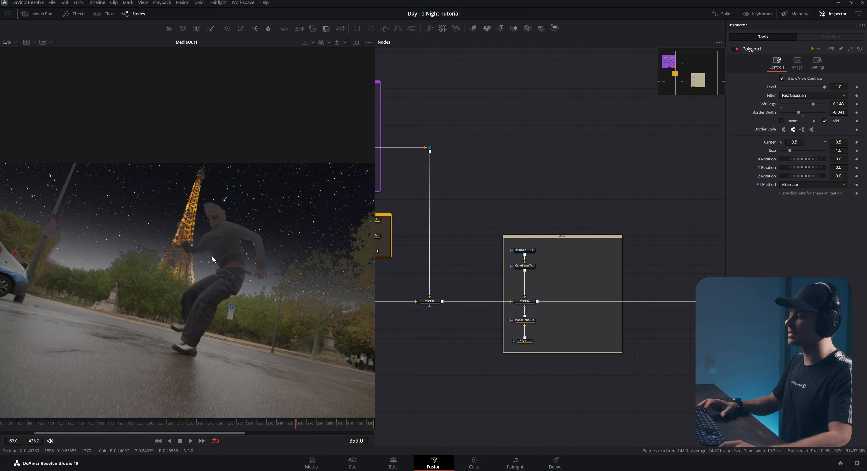
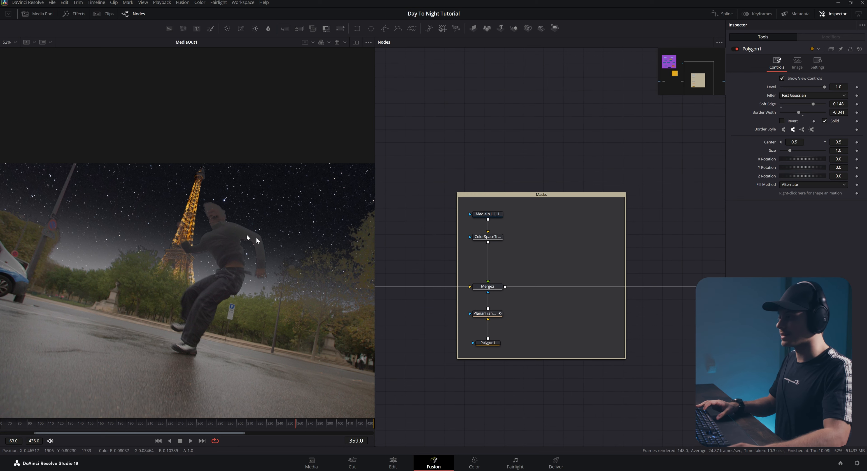
# - Merge a duplicate of the MediaIn and ColorSpaceTransform pair after Merge2 inside Masks, and show the duplicated transform's output in the viewer
pyautogui.moveTo(472, 215); pyautogui.dragTo(525, 241)
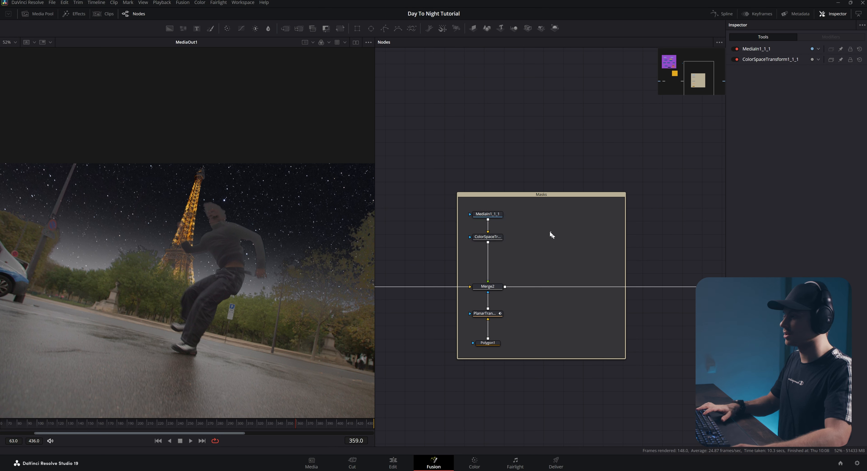
pyautogui.hotkey('ctrl', 'v')
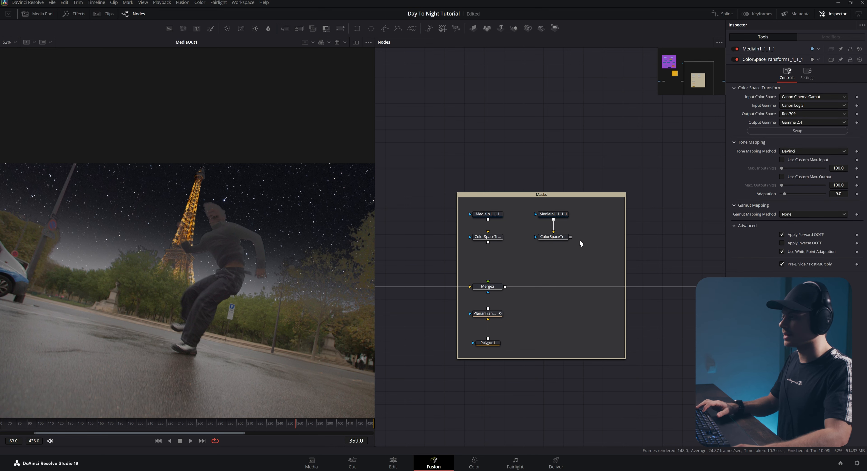
pyautogui.moveTo(571, 236); pyautogui.dragTo(505, 287)
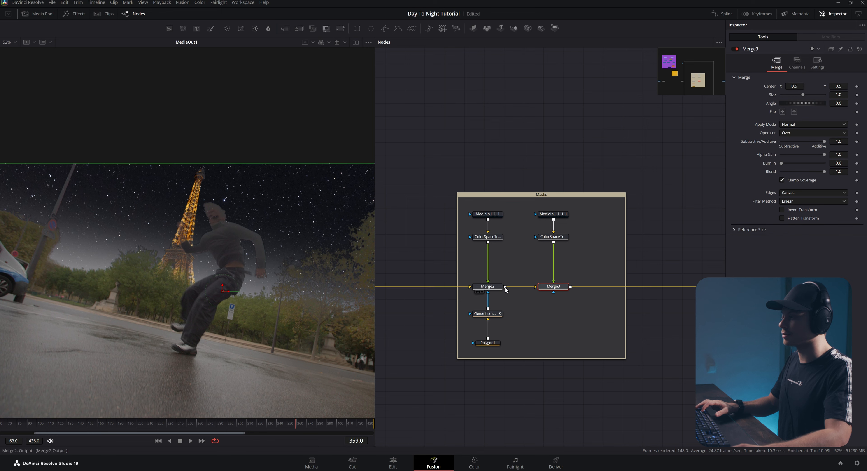
pyautogui.click(554, 239)
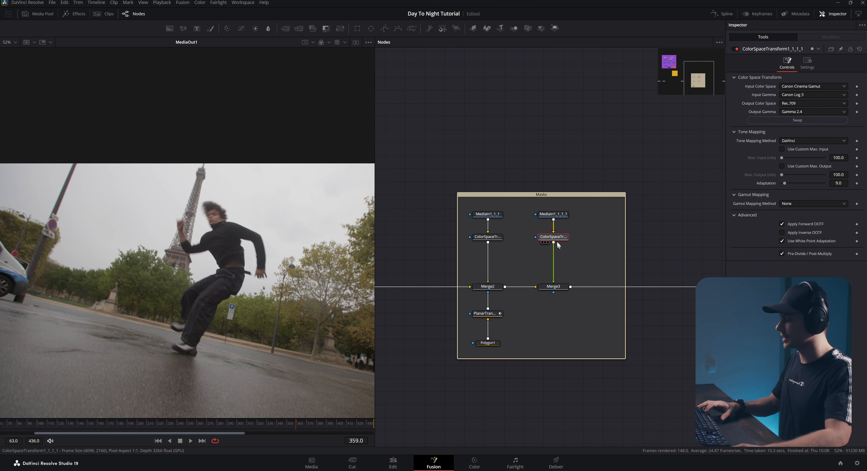
# - Insert a Magic Mask node between the duplicated ColorSpaceTransform and Merge3, space the nodes out, and set its mode to Better
pyautogui.hotkey('shift', 'space')
pyautogui.write('mag')
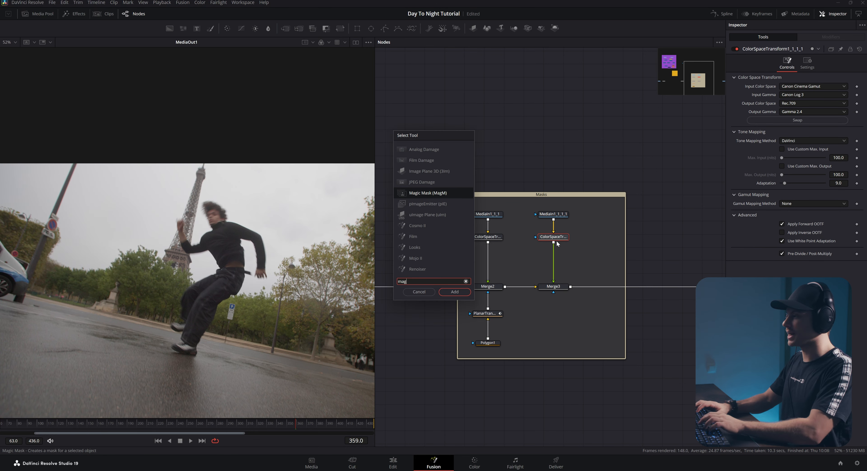
pyautogui.press('Return')
pyautogui.moveTo(563, 240); pyautogui.dragTo(563, 230)
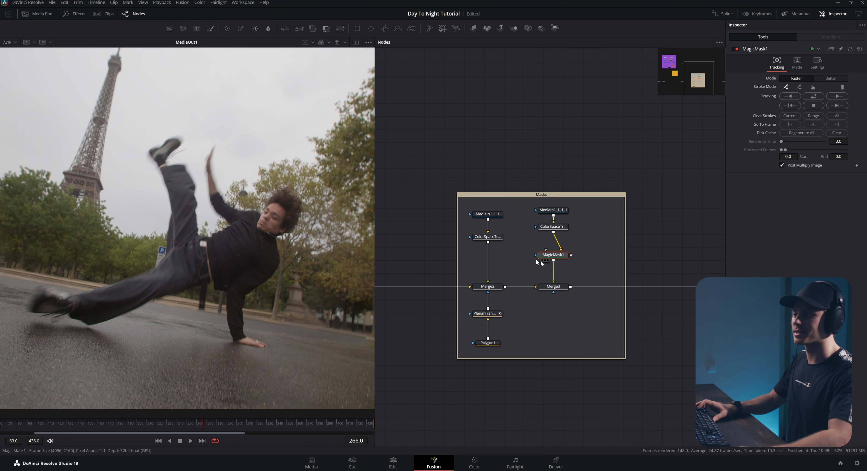
pyautogui.click(830, 78)
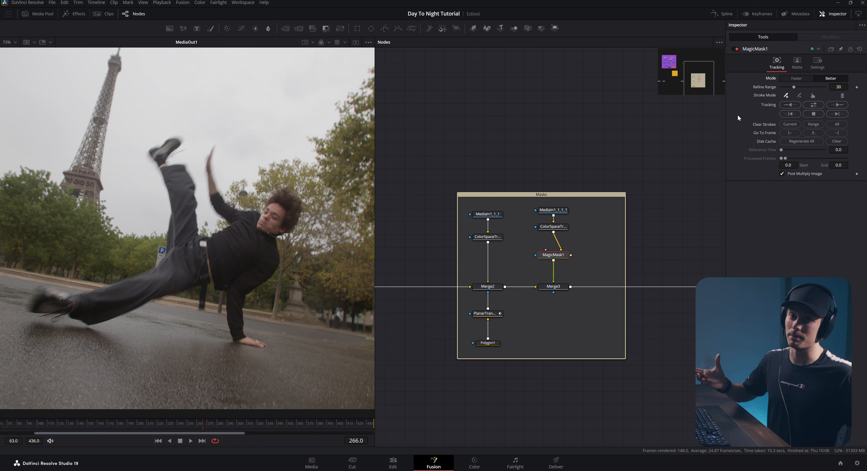
# - At frame 266, paint Magic Mask strokes along the dancer's legs, arms, torso and head
pyautogui.moveTo(214, 255); pyautogui.dragTo(222, 260)
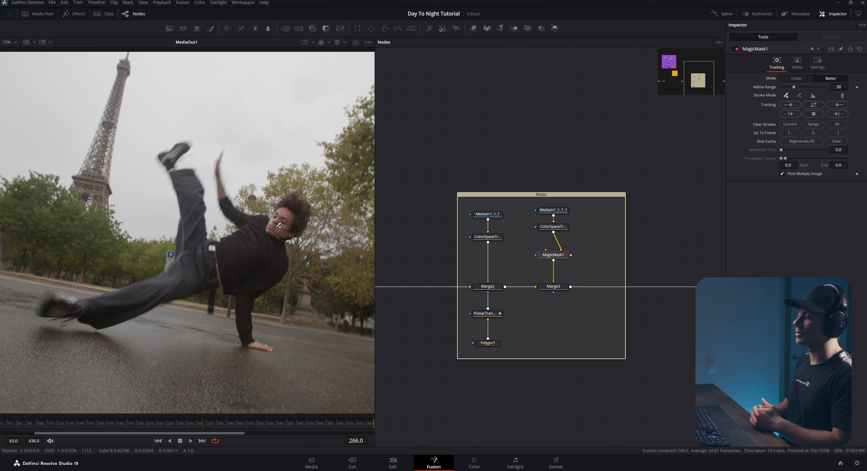
pyautogui.click(785, 95)
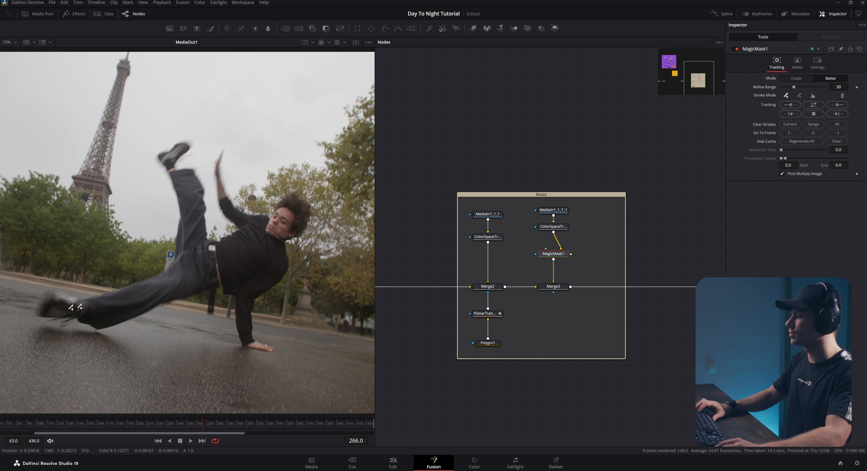
pyautogui.moveTo(52, 298)
pyautogui.mouseDown()
pyautogui.moveTo(103, 306)
pyautogui.moveTo(176, 277)
pyautogui.moveTo(190, 254)
pyautogui.moveTo(184, 193)
pyautogui.moveTo(169, 164)
pyautogui.moveTo(179, 149)
pyautogui.moveTo(168, 163)
pyautogui.moveTo(187, 179)
pyautogui.moveTo(204, 264)
pyautogui.moveTo(252, 244)
pyautogui.moveTo(261, 225)
pyautogui.mouseUp()
pyautogui.moveTo(222, 190)
pyautogui.mouseDown()
pyautogui.moveTo(218, 164)
pyautogui.moveTo(228, 205)
pyautogui.moveTo(266, 226)
pyautogui.mouseUp()
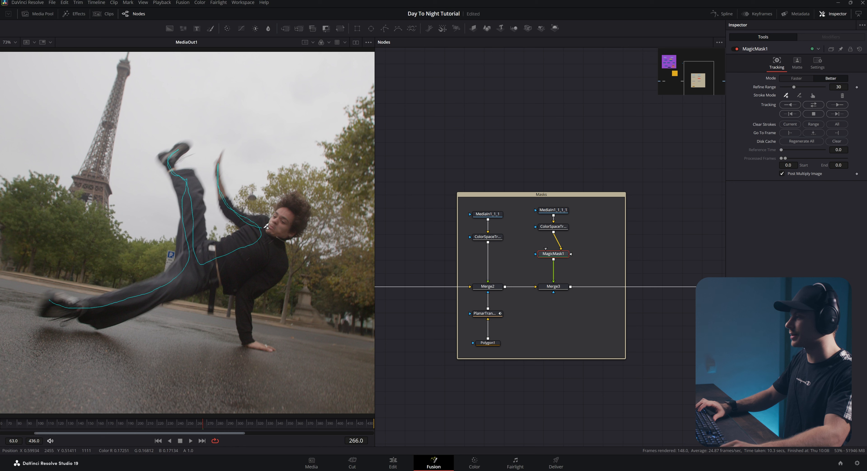
pyautogui.moveTo(290, 198)
pyautogui.mouseDown()
pyautogui.moveTo(255, 248)
pyautogui.moveTo(260, 263)
pyautogui.moveTo(222, 277)
pyautogui.moveTo(260, 280)
pyautogui.moveTo(242, 306)
pyautogui.moveTo(247, 337)
pyautogui.moveTo(267, 348)
pyautogui.moveTo(251, 340)
pyautogui.moveTo(242, 269)
pyautogui.moveTo(191, 278)
pyautogui.mouseUp()
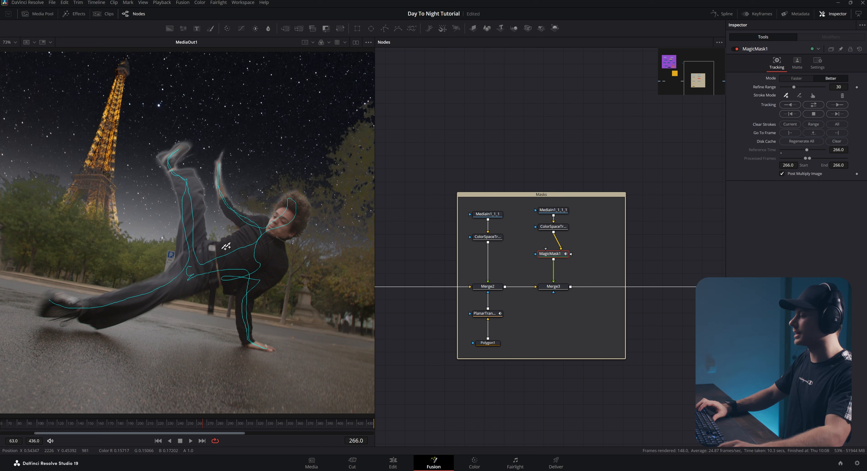
# - Display MagicMask1's output as its alpha channel in the viewer and open the node's matte settings
pyautogui.press('1')
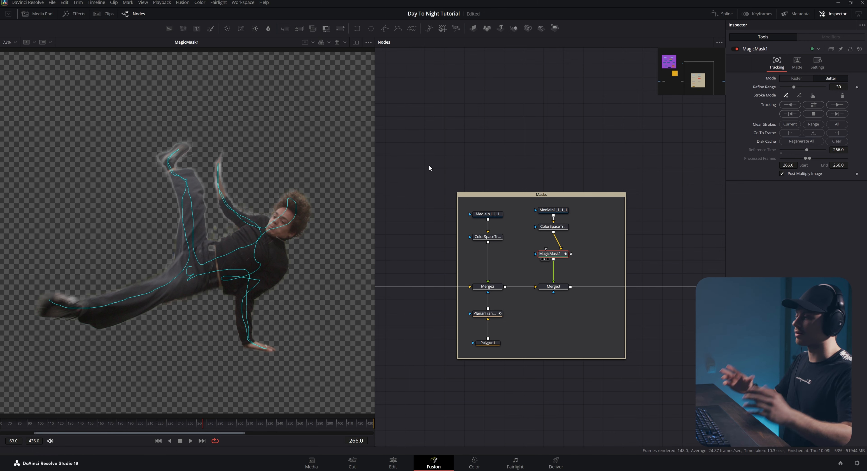
pyautogui.click(797, 62)
pyautogui.click(776, 62)
pyautogui.click(797, 63)
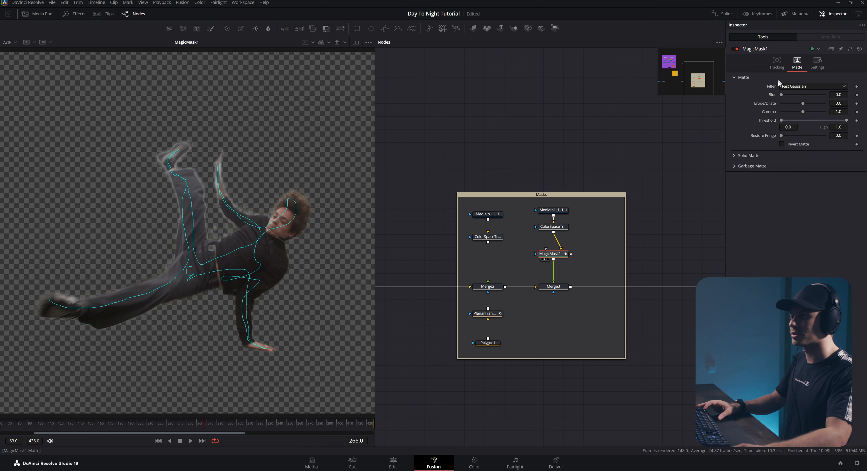
pyautogui.click(321, 42)
pyautogui.click(328, 42)
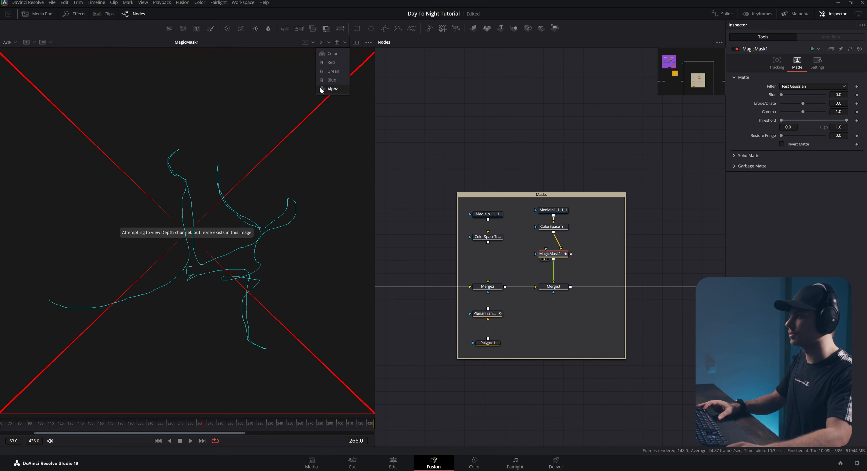
pyautogui.click(333, 89)
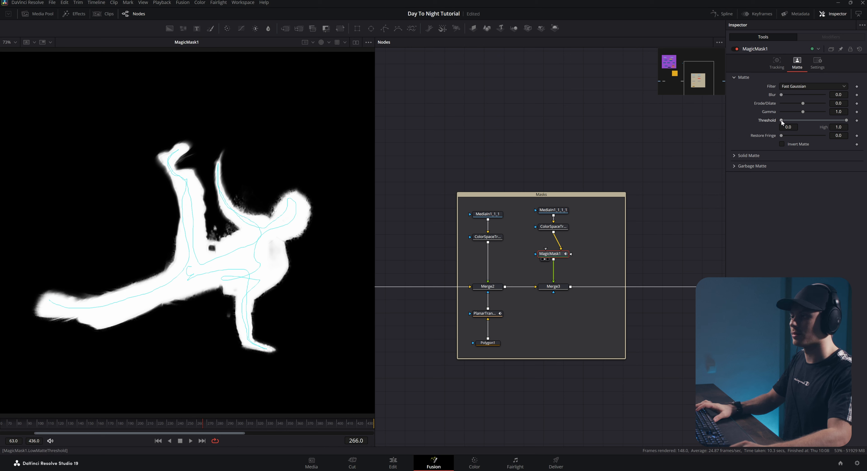
# - Set MagicMask1's matte threshold to 0.389 low and 0.617 high, Restore Fringe to 0.00378 and Gamma to 0.459
pyautogui.moveTo(783, 120)
pyautogui.mouseDown()
pyautogui.moveTo(843, 120)
pyautogui.moveTo(806, 120)
pyautogui.moveTo(784, 136)
pyautogui.moveTo(791, 135)
pyautogui.mouseUp()
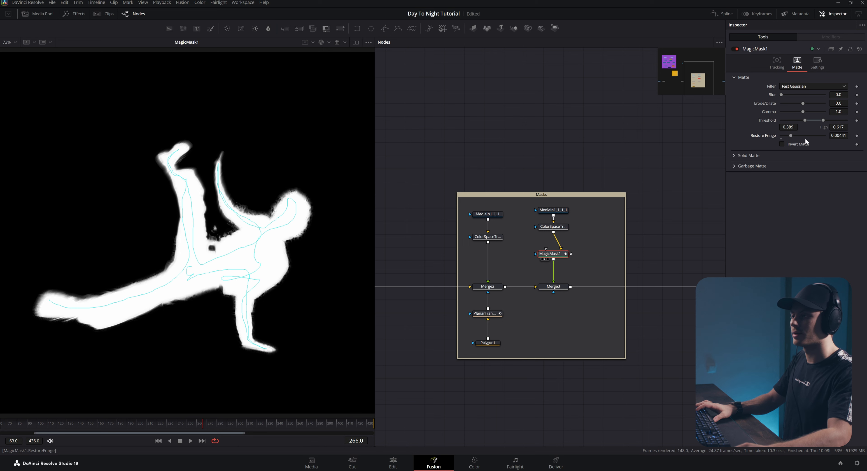
pyautogui.moveTo(790, 136); pyautogui.dragTo(788, 138)
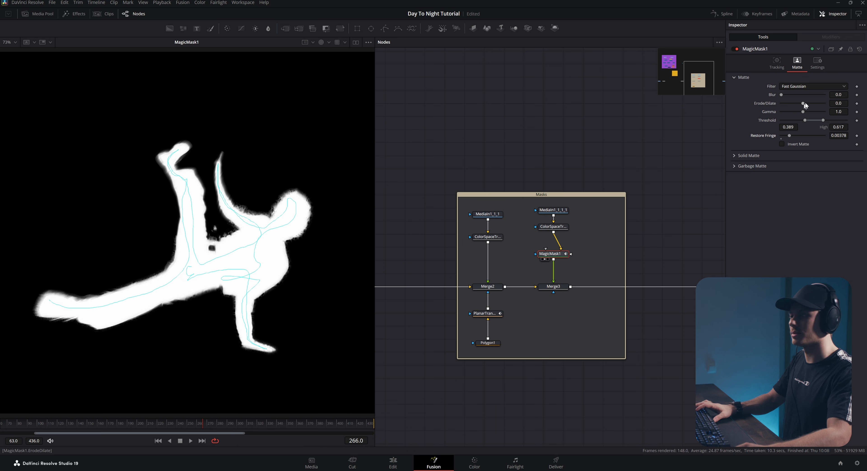
pyautogui.moveTo(804, 106); pyautogui.dragTo(797, 106)
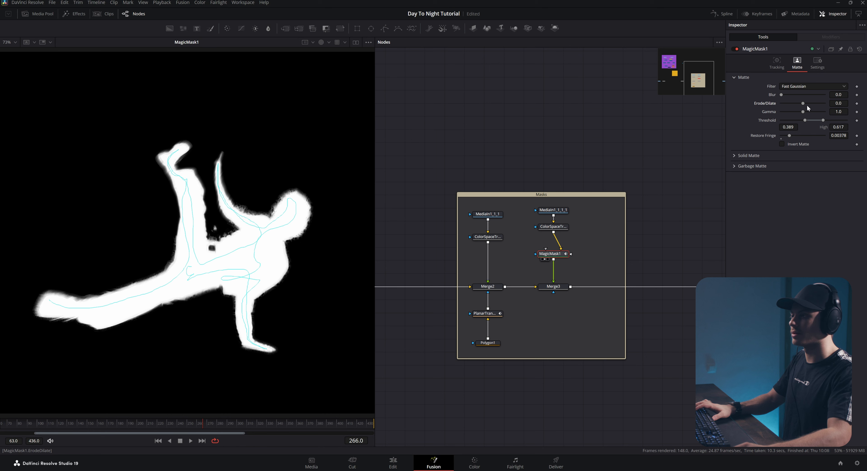
pyautogui.moveTo(803, 112); pyautogui.dragTo(795, 117)
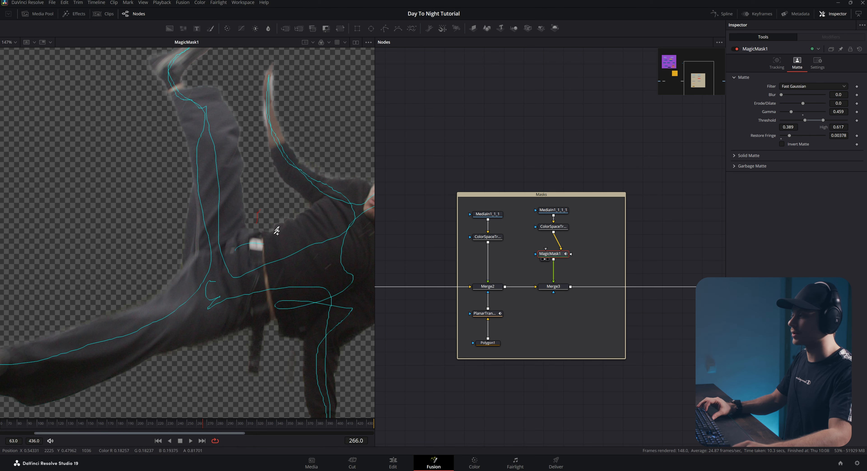
# - Track the dancer's magic mask through the clip, covering frames 63 to 436
pyautogui.scroll(-2, 276, 230)
pyautogui.moveTo(308, 226); pyautogui.dragTo(256, 232)
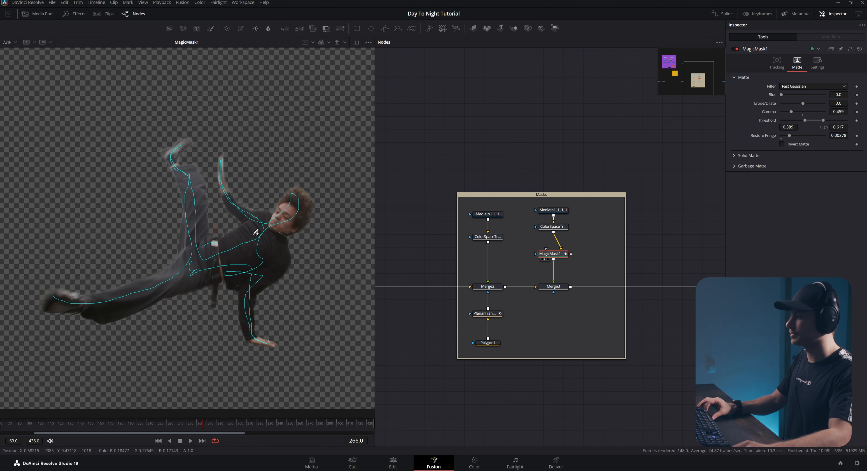
pyautogui.scroll(2, 256, 232)
pyautogui.scroll(-2, 264, 227)
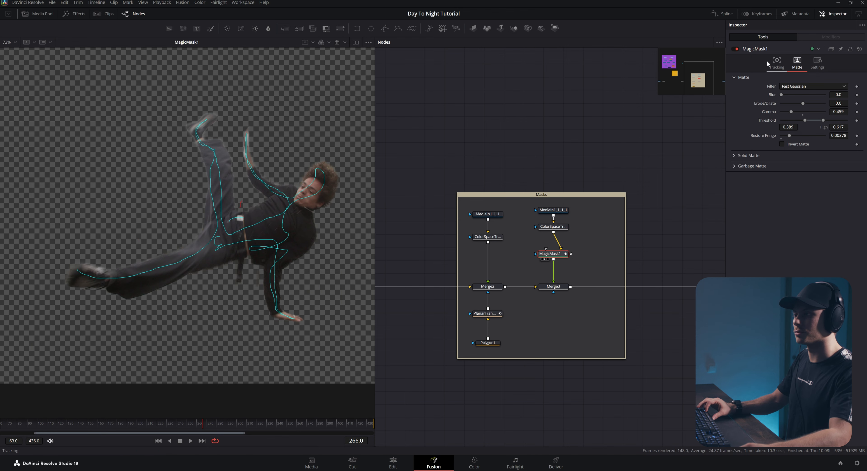
pyautogui.click(768, 61)
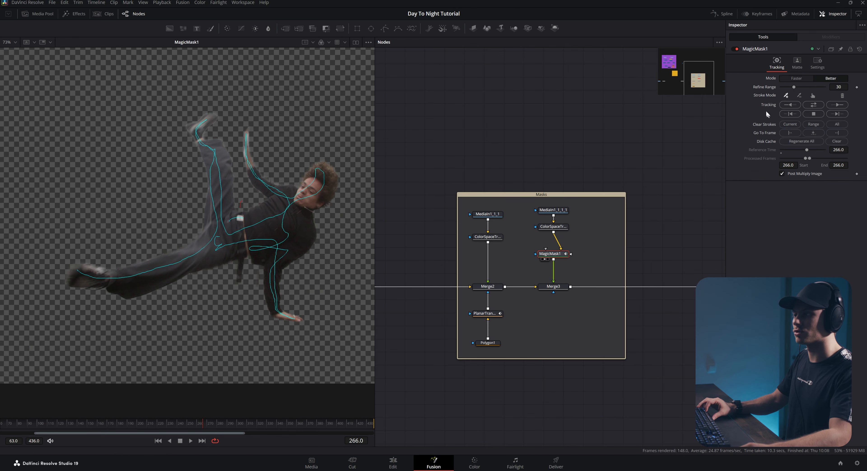
pyautogui.click(837, 105)
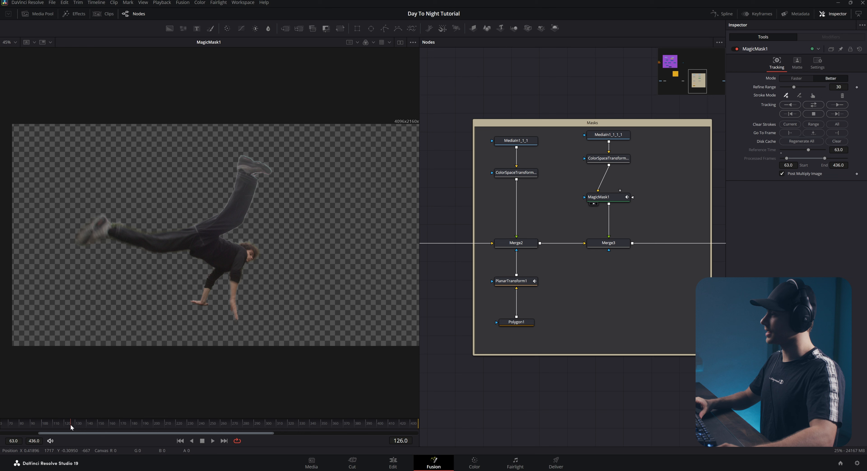
# - Refine the dancer's mask against the composite at frame 253, with Erode/Dilate at -0.0016 and threshold at 0.167 low, 0.917 high
pyautogui.moveTo(70, 423); pyautogui.dragTo(208, 423)
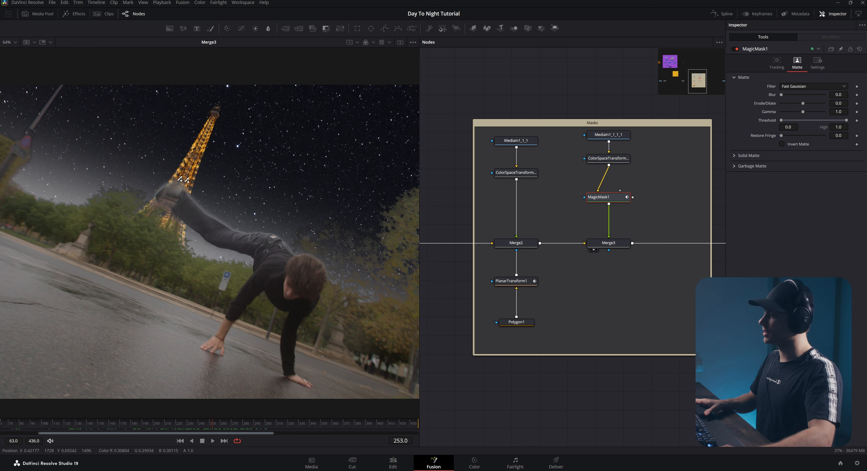
pyautogui.moveTo(803, 103); pyautogui.dragTo(798, 103)
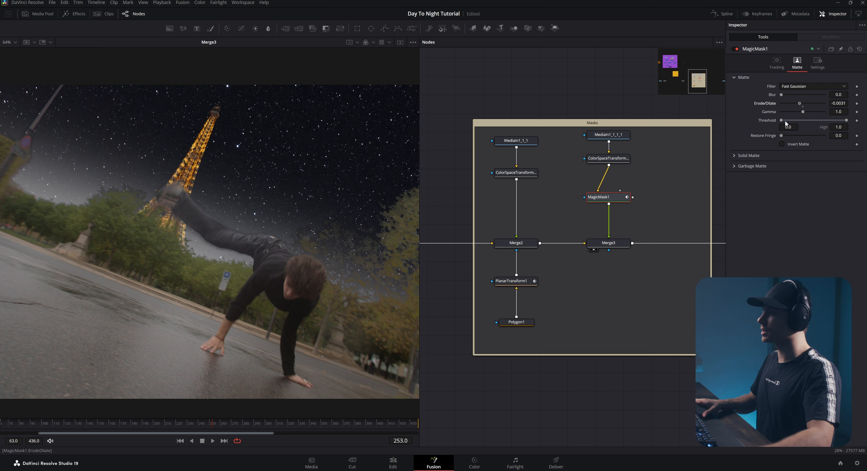
pyautogui.moveTo(786, 121); pyautogui.dragTo(793, 123)
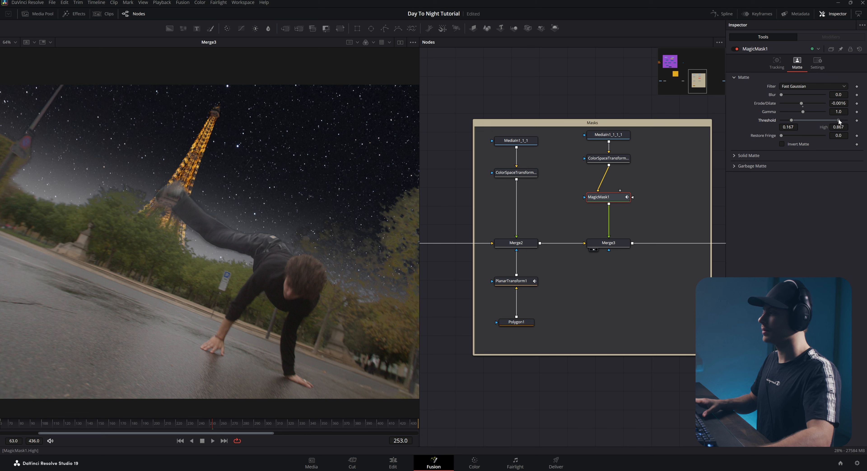
pyautogui.moveTo(838, 122); pyautogui.dragTo(842, 122)
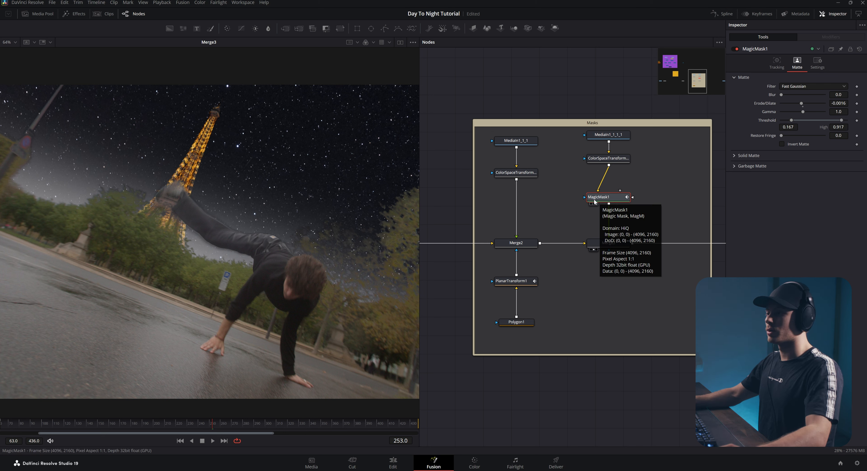
# - Cache MagicMask1 to disk and pre-render the cache
pyautogui.rightClick(594, 201)
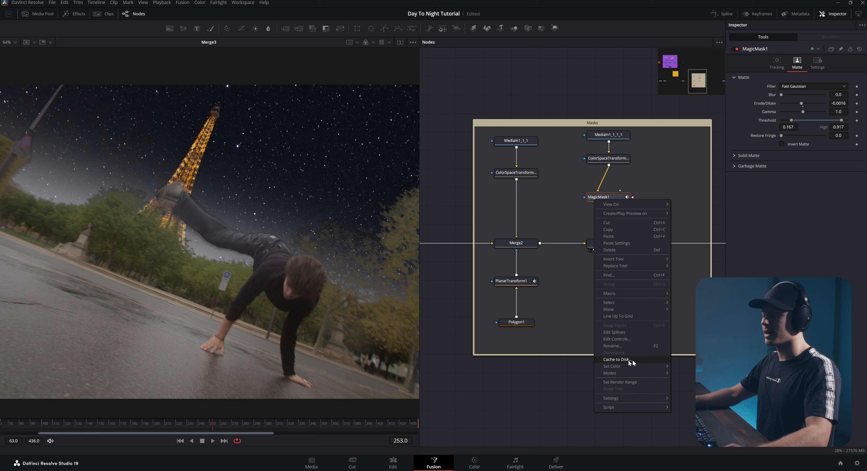
pyautogui.click(617, 360)
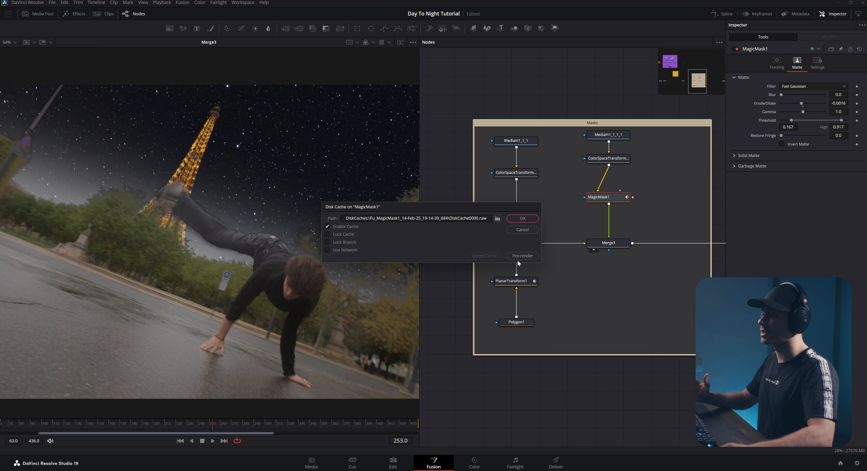
pyautogui.click(522, 255)
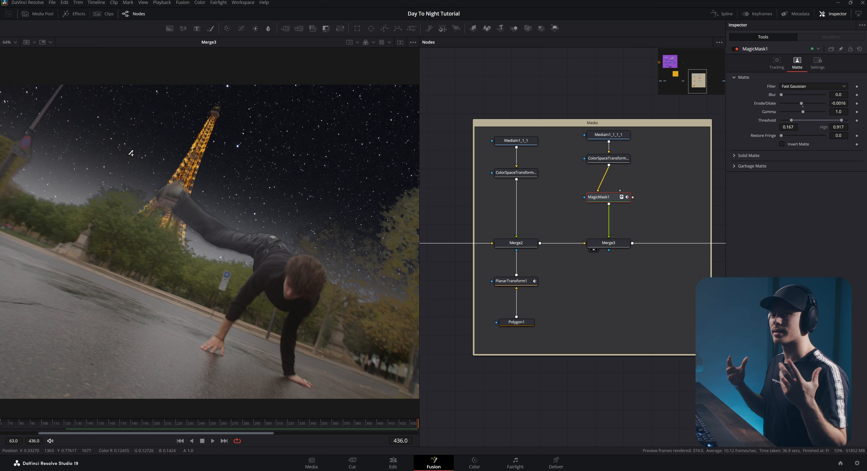
# - Show Merge2 in the viewer and insert a Color Corrector between its foreground ColorSpaceTransform and Merge2
pyautogui.moveTo(537, 185); pyautogui.dragTo(603, 243)
pyautogui.click(559, 206)
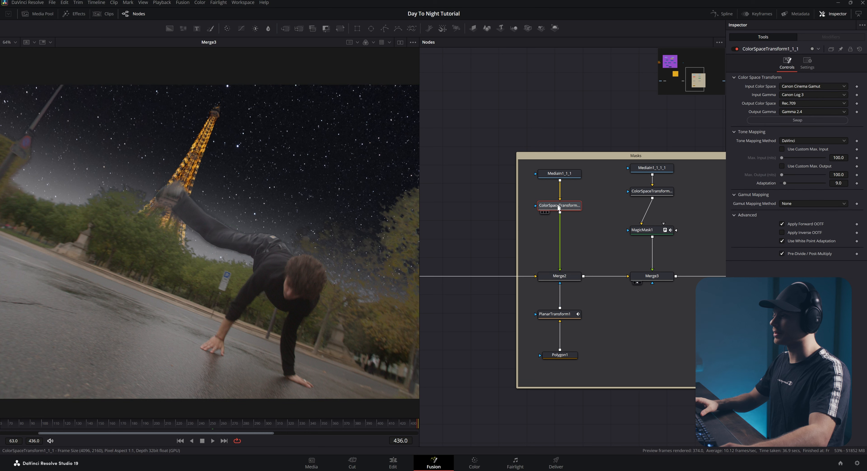
pyautogui.click(557, 277)
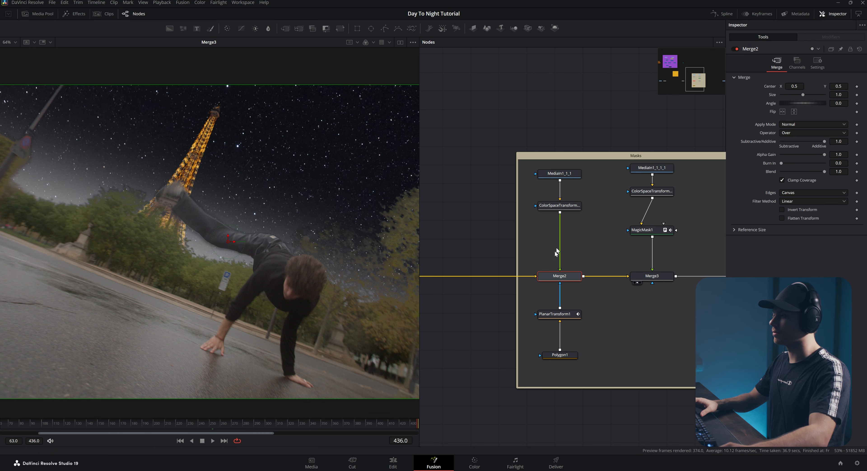
pyautogui.click(556, 208)
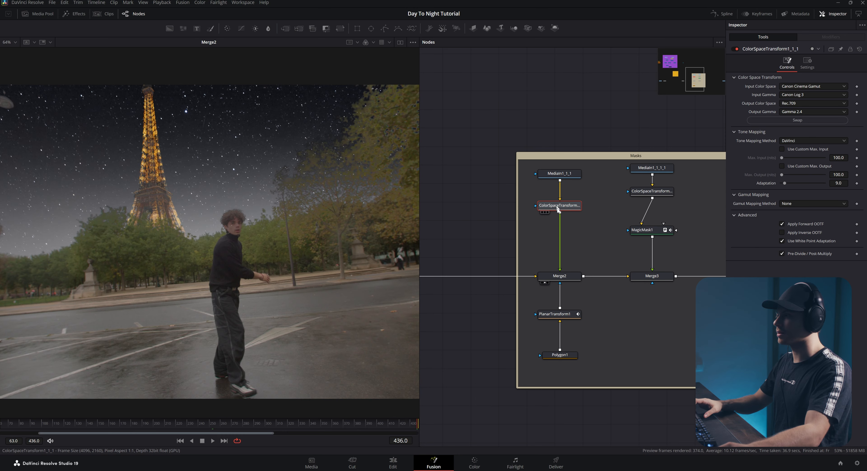
pyautogui.hotkey('shift', 'space')
pyautogui.write('color')
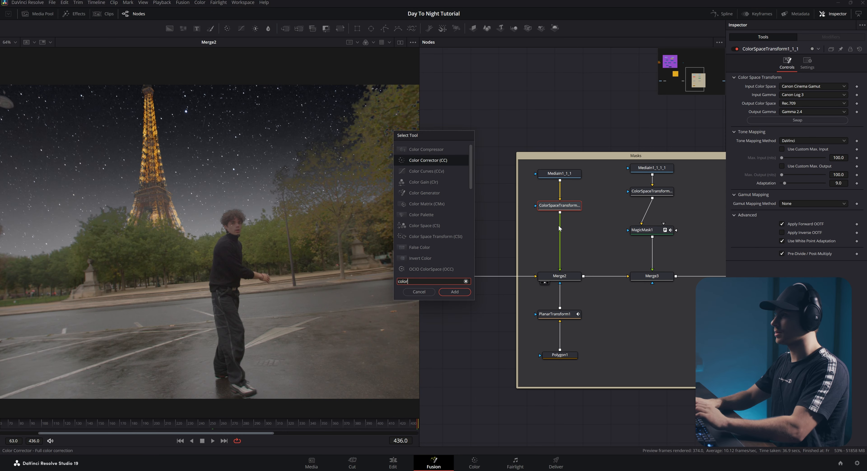
pyautogui.press('Return')
# - Give the ground a slight blue tint of about 0.06 strength, lower its saturation to 0.72, and go to frame 199
pyautogui.moveTo(814, 124); pyautogui.dragTo(798, 135)
pyautogui.scroll(-3, 240, 254)
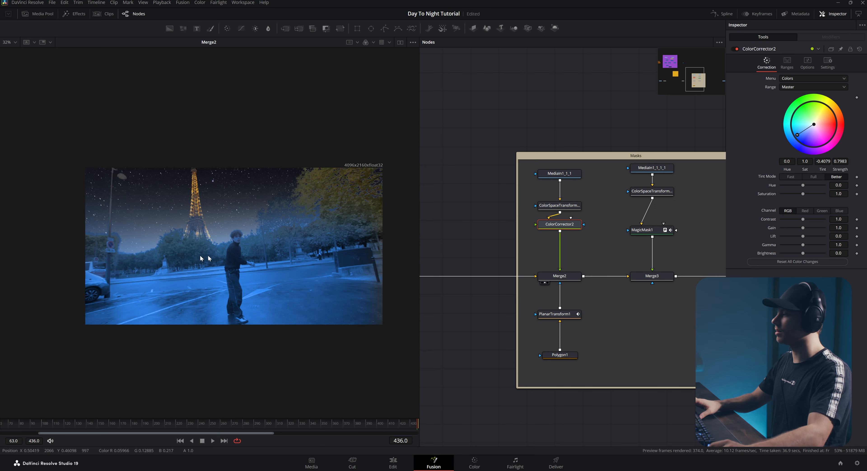
pyautogui.scroll(3, 216, 278)
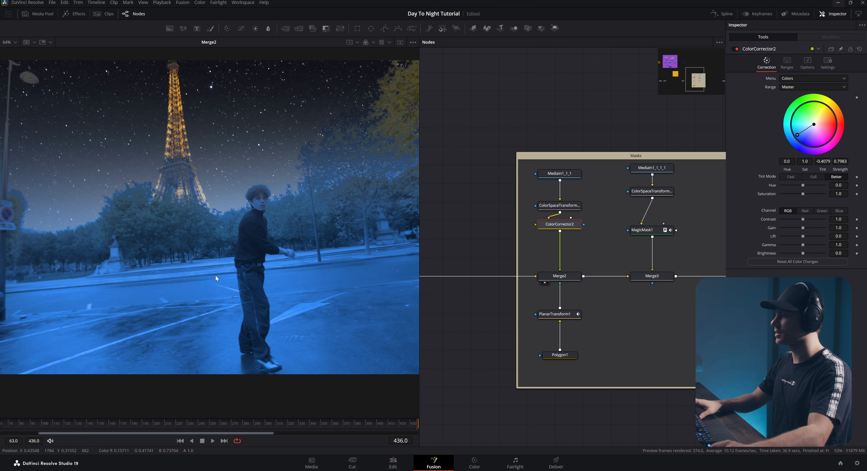
pyautogui.moveTo(800, 137); pyautogui.dragTo(809, 127)
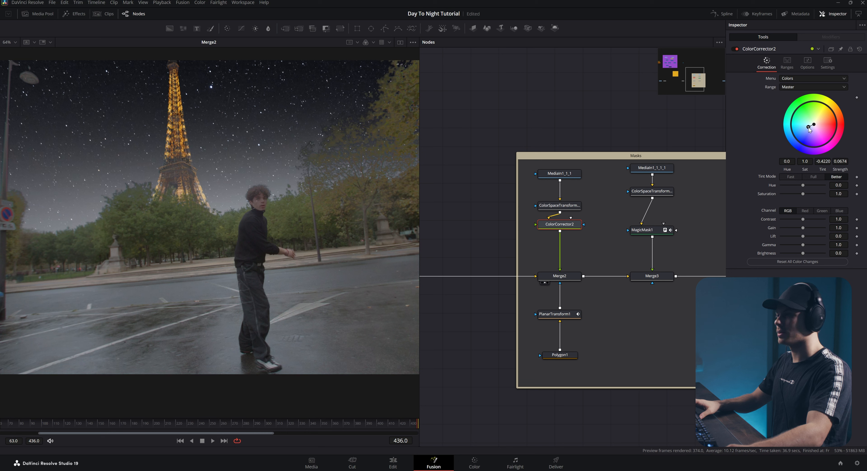
pyautogui.moveTo(800, 194); pyautogui.dragTo(797, 195)
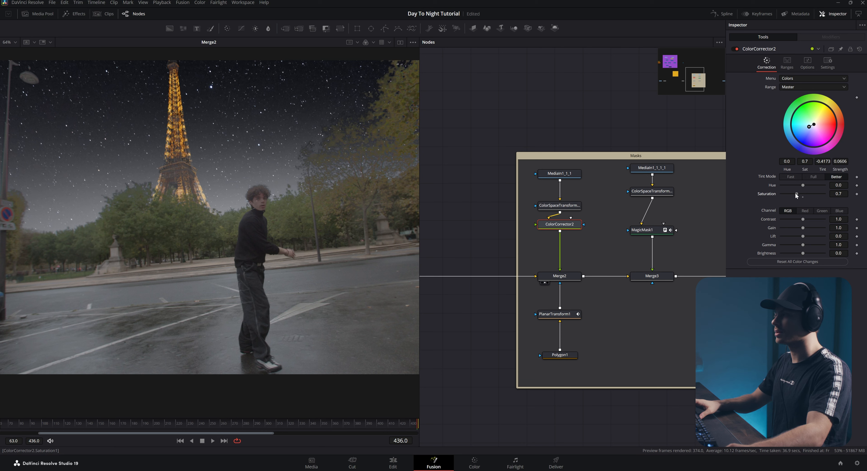
pyautogui.click(152, 422)
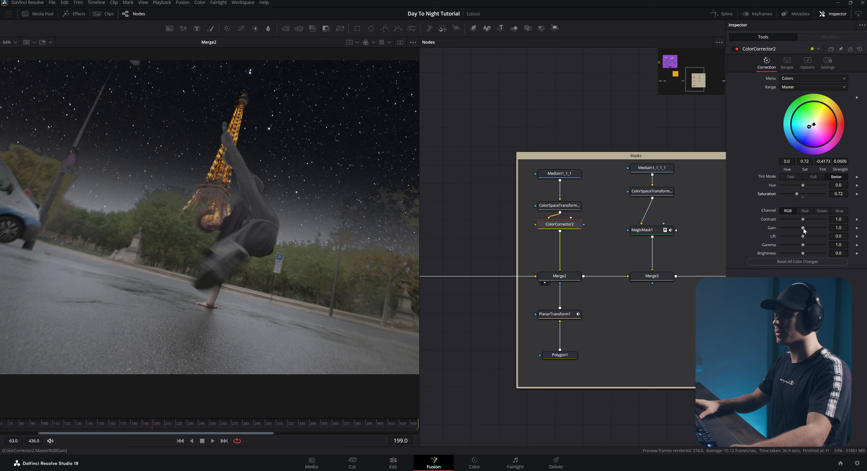
# - Darken the ground by lowering the gain of ColorCorrector2, and show Merge3 in the viewer
pyautogui.moveTo(803, 228)
pyautogui.mouseDown()
pyautogui.moveTo(794, 229)
pyautogui.moveTo(798, 254)
pyautogui.moveTo(795, 228)
pyautogui.mouseUp()
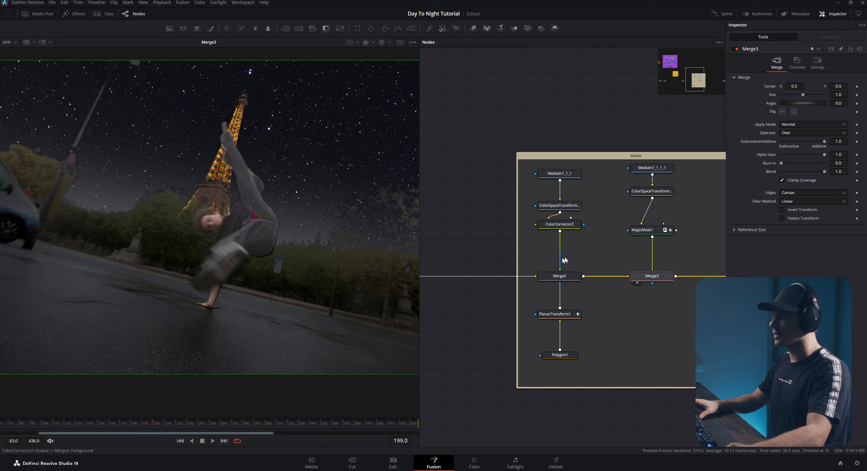
pyautogui.moveTo(623, 246)
pyautogui.mouseDown()
pyautogui.moveTo(594, 258)
pyautogui.moveTo(621, 229)
pyautogui.mouseUp()
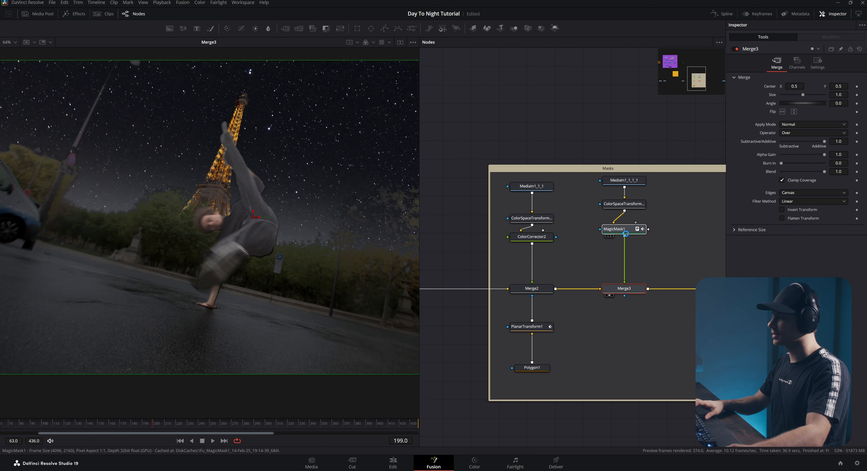
# - Insert a Color Corrector between MagicMask1 and Merge3, with saturation at 0.84 and a reduced gain to darken the dancer
pyautogui.hotkey('shift', 'space')
pyautogui.write('color')
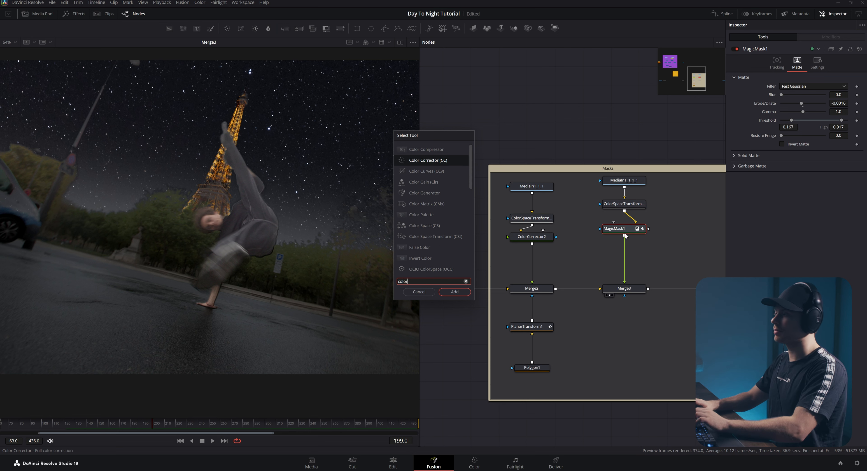
pyautogui.press('Return')
pyautogui.moveTo(805, 194); pyautogui.dragTo(801, 193)
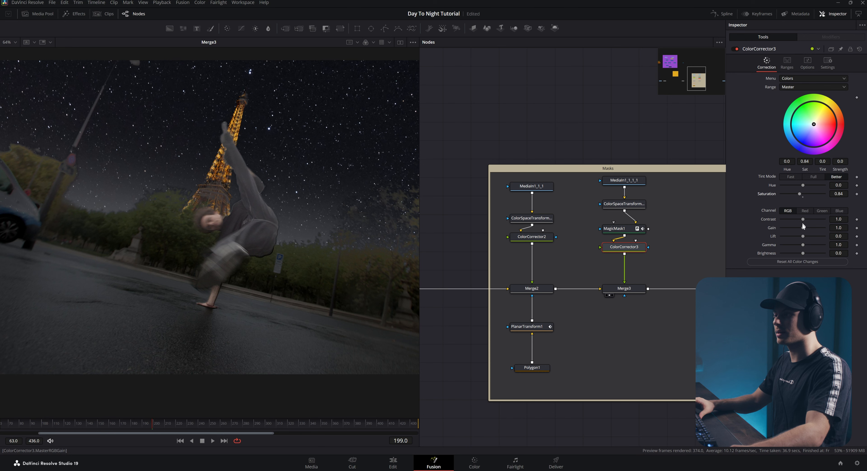
pyautogui.moveTo(804, 228); pyautogui.dragTo(794, 225)
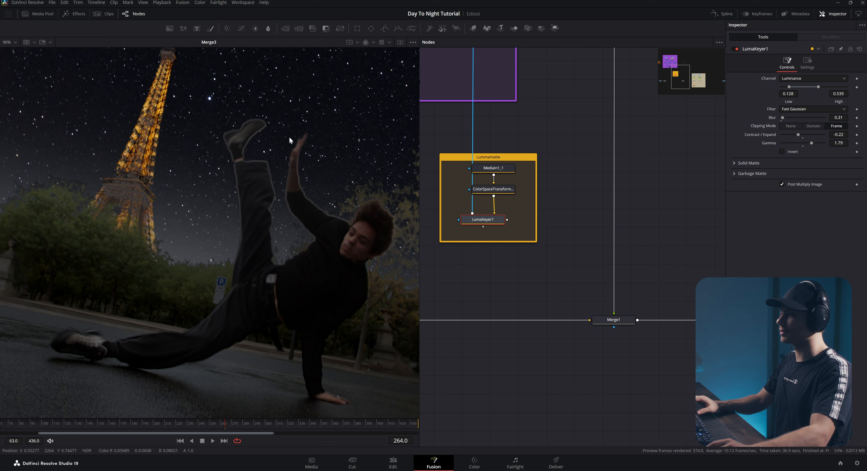
# - Refine LumaKeyer1's matte against the composite at frame 264, with Contract/Expand at 0.03 and gamma lowered to about 0.8
pyautogui.moveTo(467, 207); pyautogui.dragTo(475, 228)
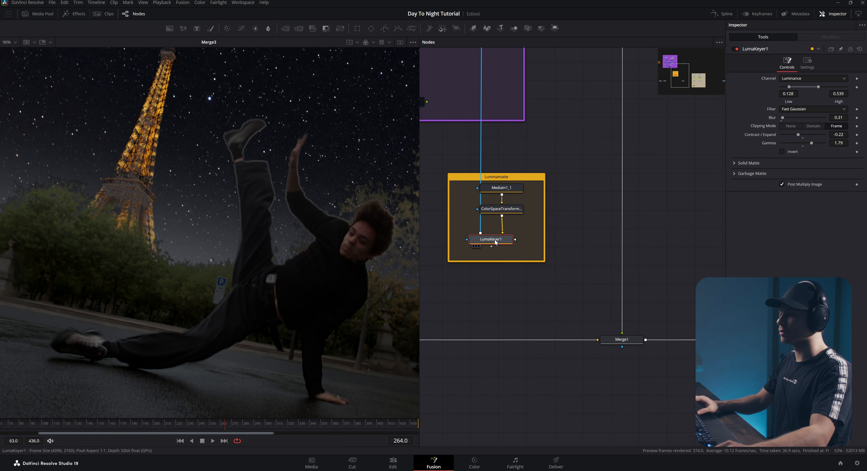
pyautogui.moveTo(797, 136); pyautogui.dragTo(795, 136)
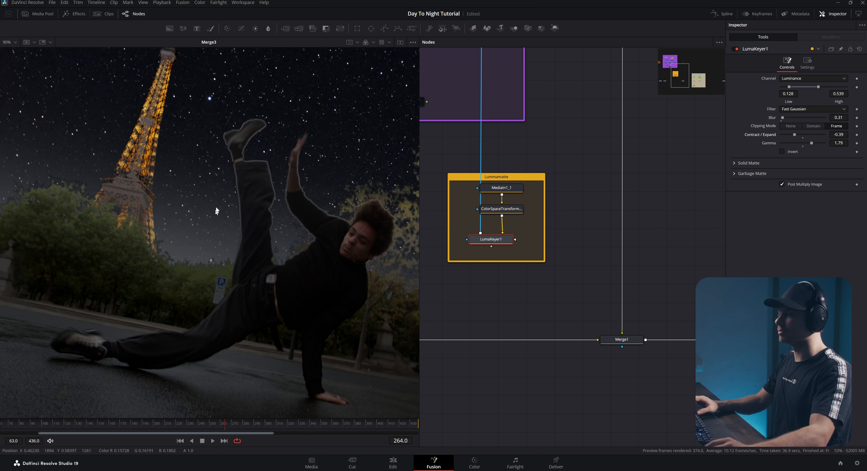
pyautogui.moveTo(796, 136); pyautogui.dragTo(806, 138)
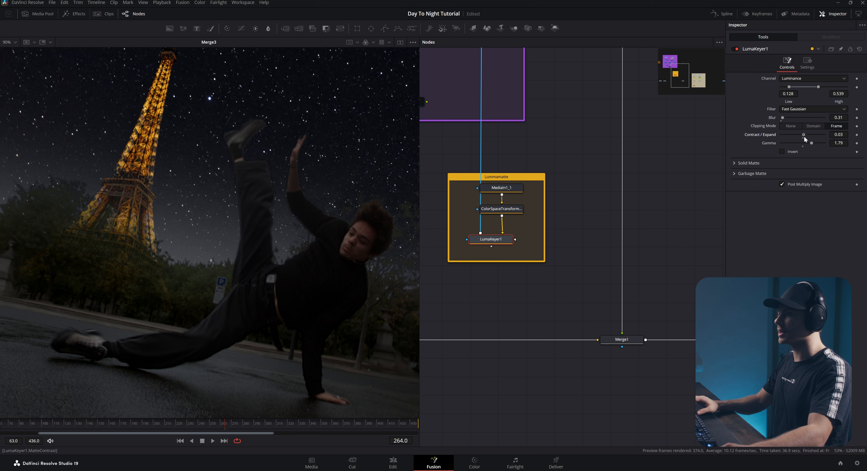
pyautogui.moveTo(804, 136); pyautogui.dragTo(800, 136)
pyautogui.scroll(-3, 259, 280)
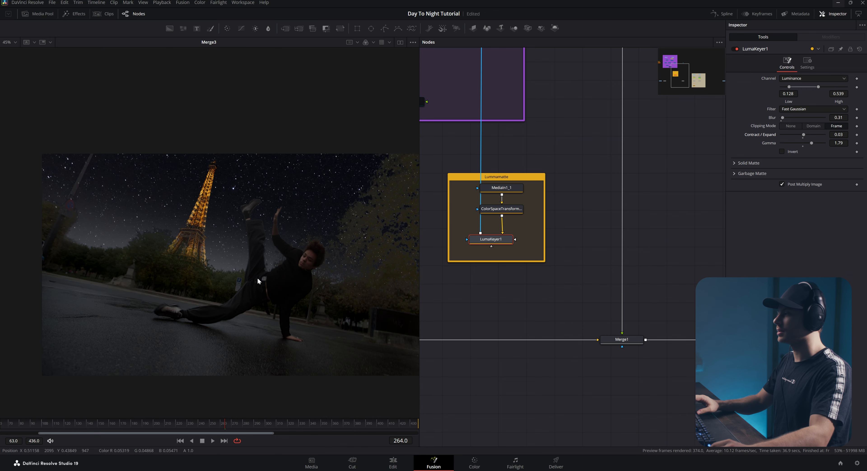
pyautogui.scroll(2, 258, 280)
pyautogui.moveTo(811, 142); pyautogui.dragTo(800, 143)
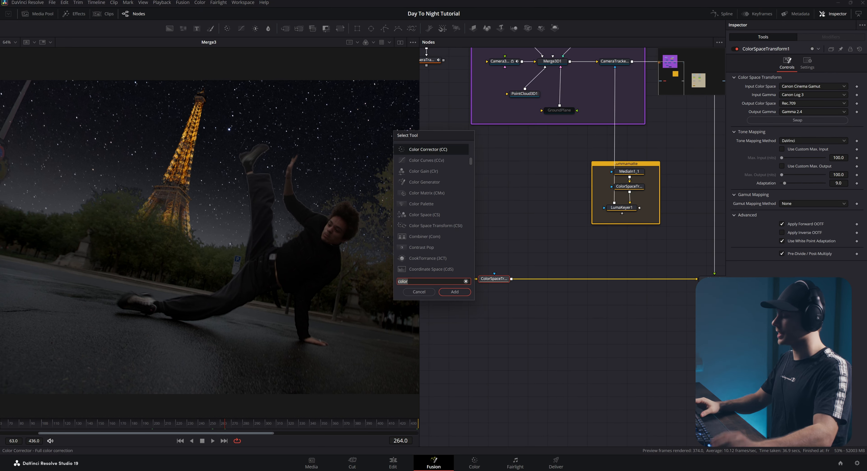
# - Merge a black Background over ColorSpaceTransform1's output before Merge1, and arrange the new merge in line with the Background below it
pyautogui.write('back')
pyautogui.press('Return')
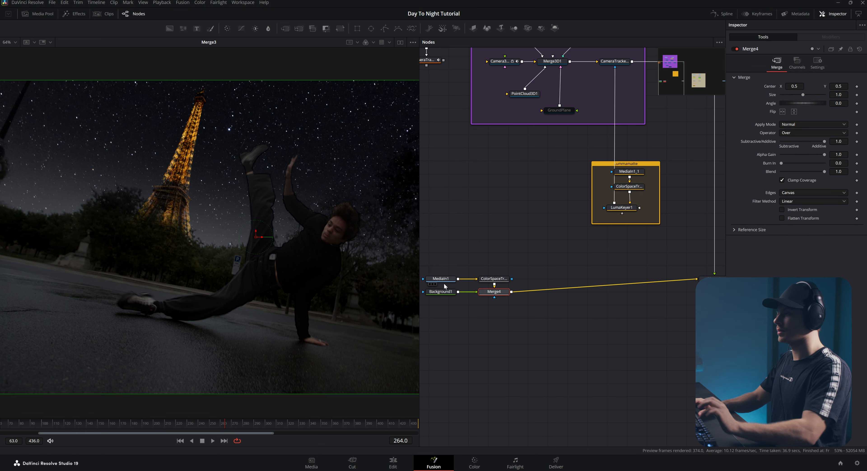
pyautogui.moveTo(442, 293); pyautogui.dragTo(478, 330)
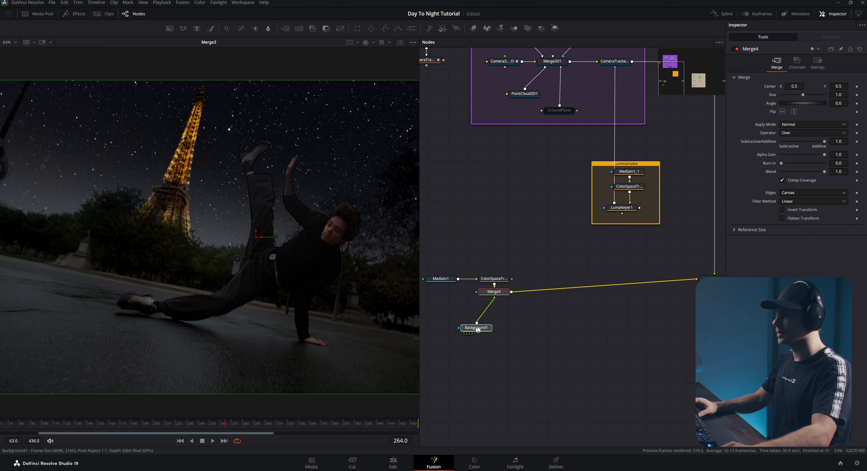
pyautogui.click(494, 291)
pyautogui.moveTo(493, 291); pyautogui.dragTo(542, 280)
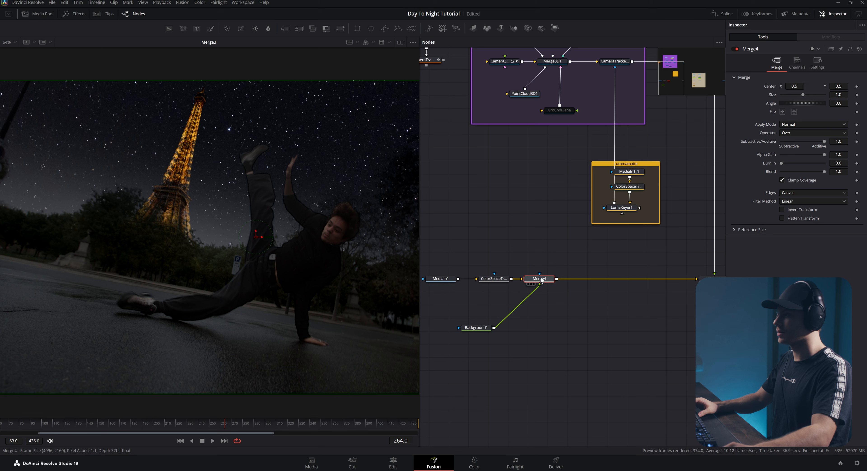
# - Try an alpha of 0.45 on the black Background against the composite, and raise the alpha again
pyautogui.click(476, 327)
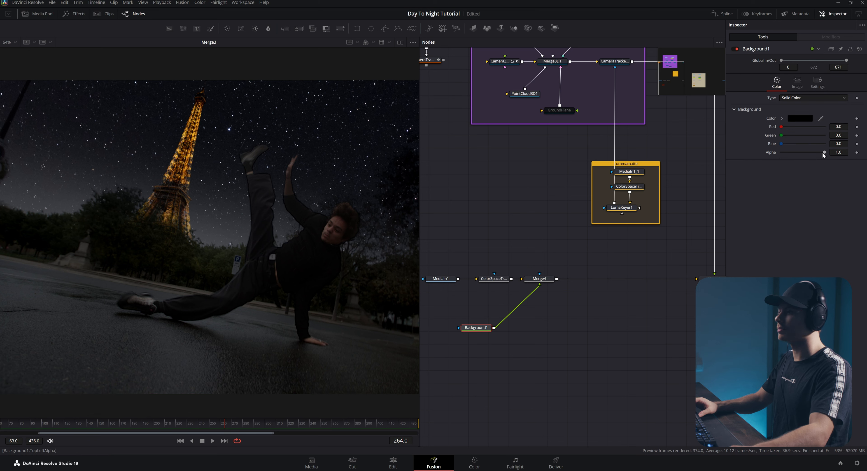
pyautogui.moveTo(818, 152); pyautogui.dragTo(800, 157)
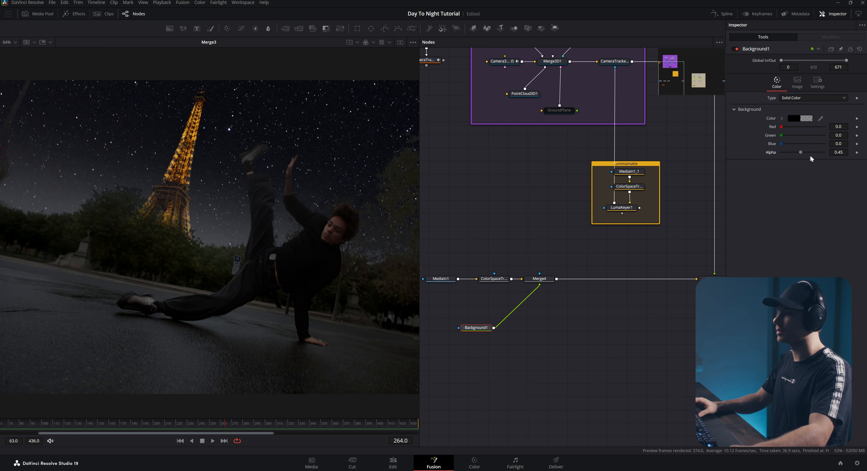
pyautogui.moveTo(368, 211); pyautogui.dragTo(292, 218)
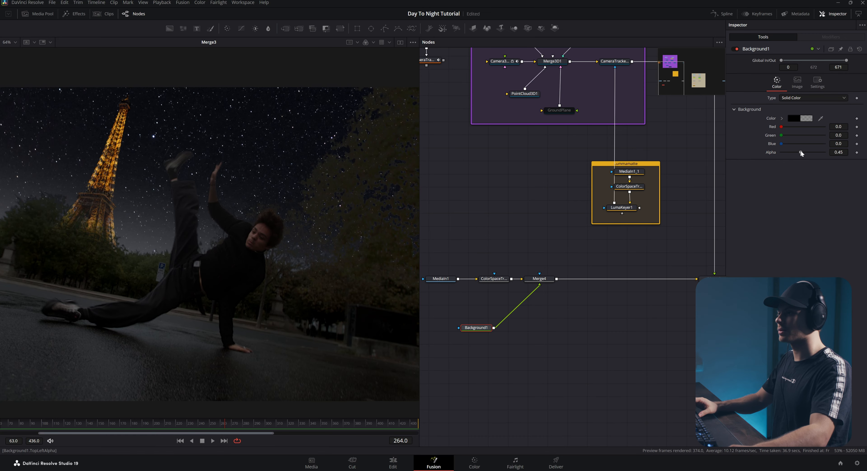
pyautogui.moveTo(800, 153); pyautogui.dragTo(833, 152)
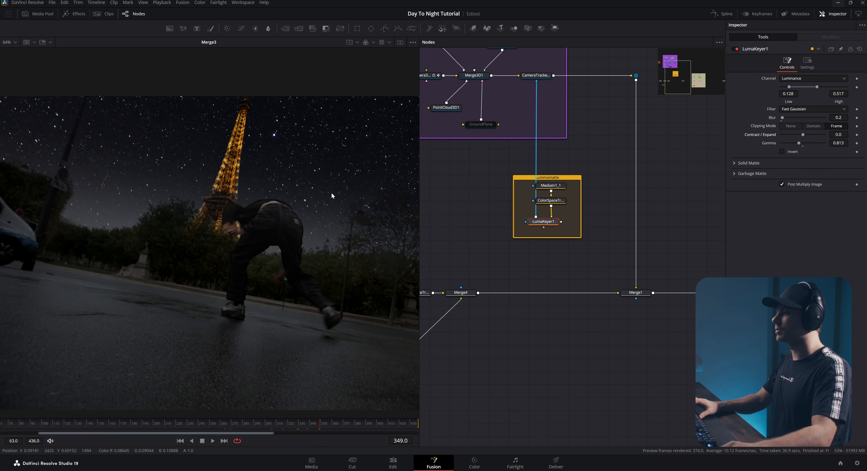
# - Dim the stars by setting the diffuse opacity of the night-sky ImagePlane3D1's material to 0.457
pyautogui.moveTo(528, 164); pyautogui.dragTo(539, 249)
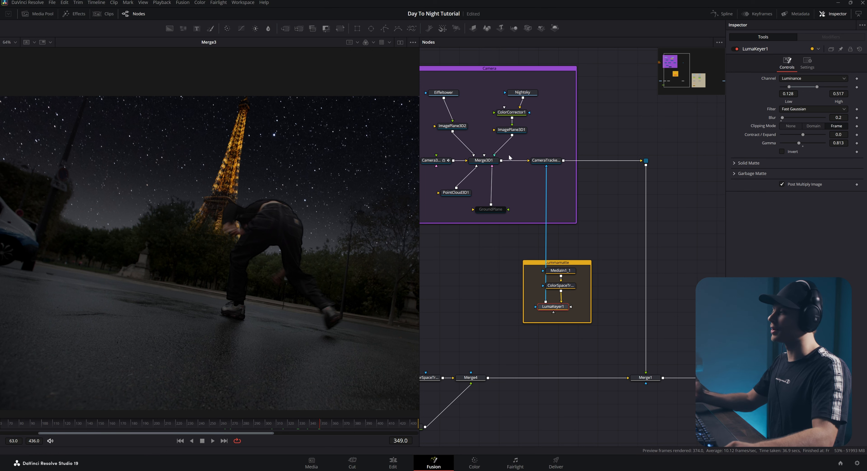
pyautogui.scroll(2, 485, 196)
pyautogui.scroll(2, 485, 196)
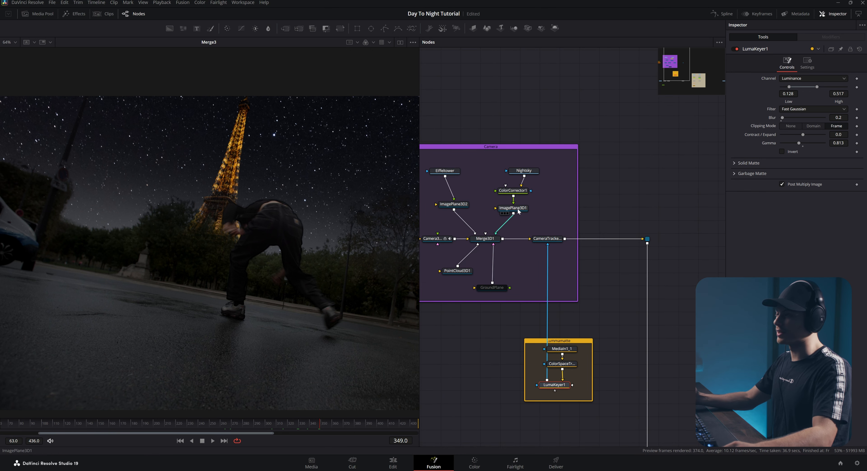
pyautogui.click(516, 208)
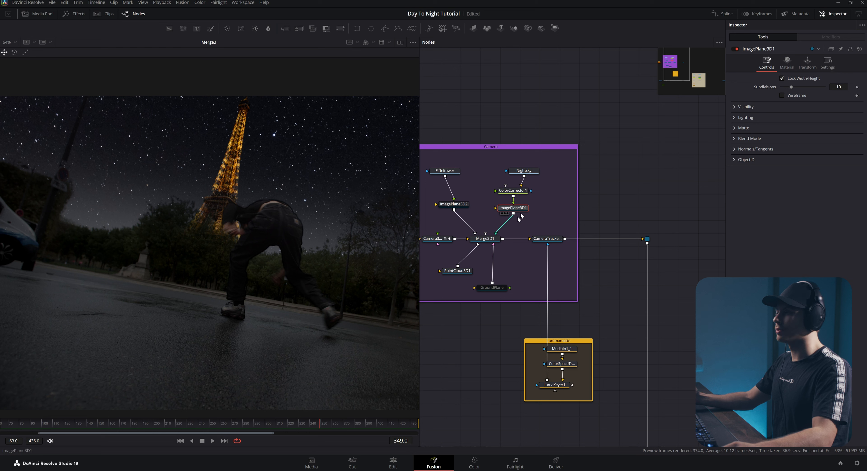
pyautogui.click(787, 63)
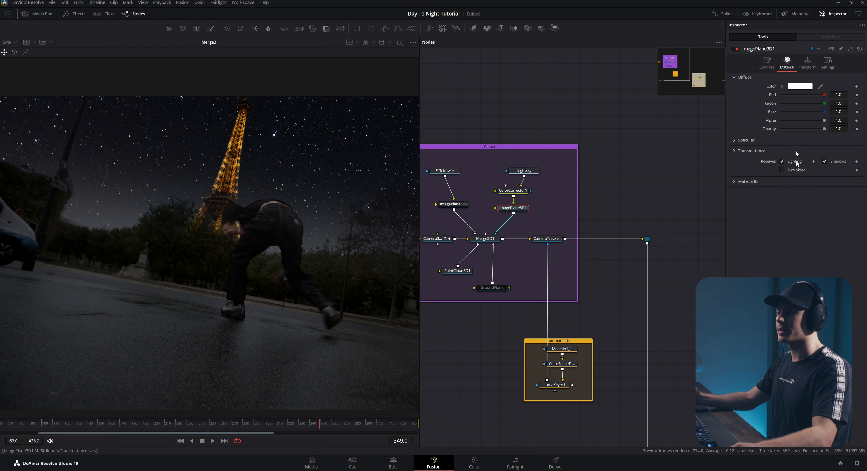
pyautogui.moveTo(822, 128); pyautogui.dragTo(820, 128)
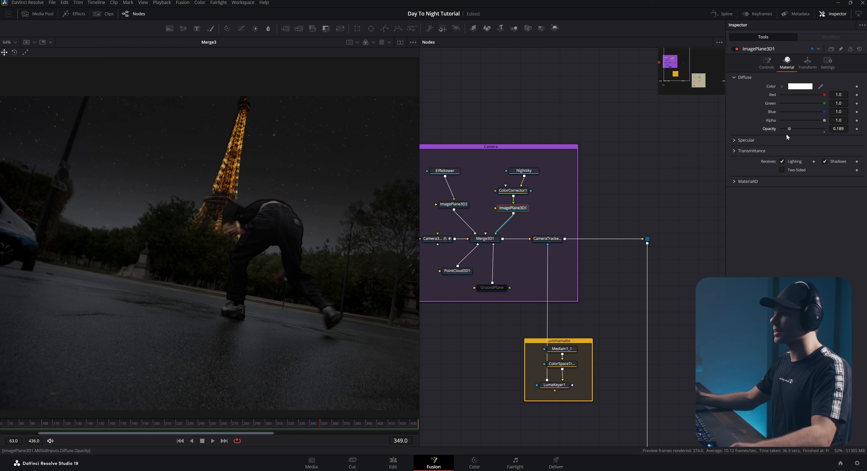
pyautogui.moveTo(796, 133); pyautogui.dragTo(798, 132)
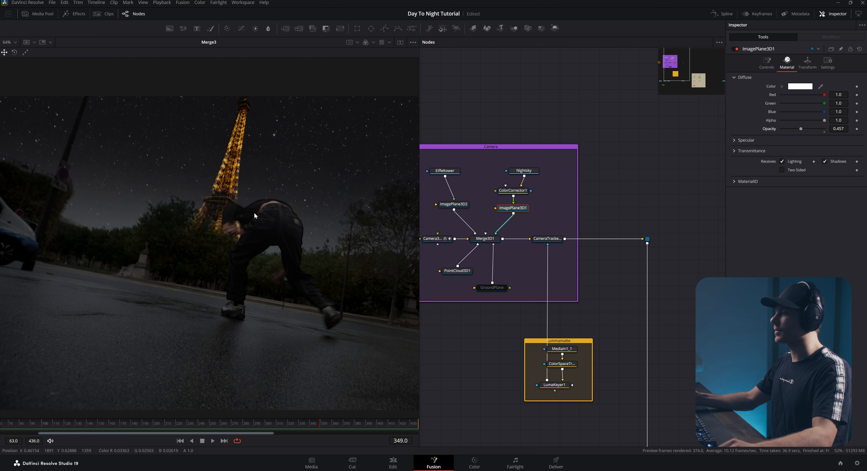
pyautogui.moveTo(254, 212); pyautogui.dragTo(214, 198)
pyautogui.scroll(-2, 215, 195)
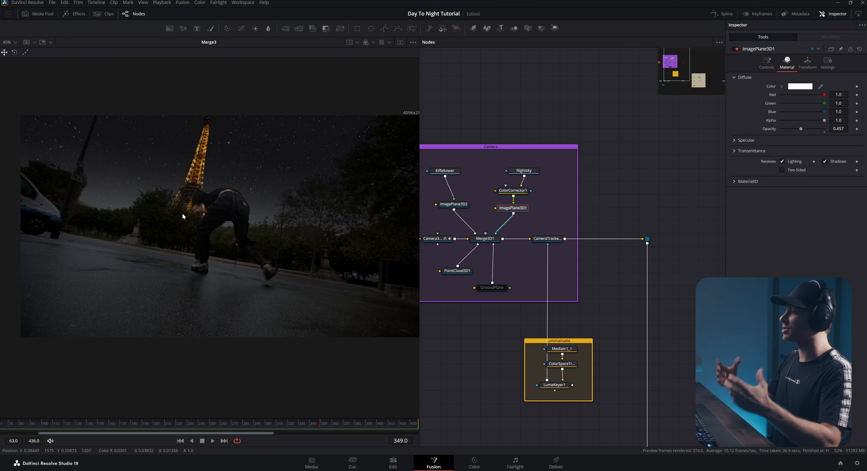
pyautogui.scroll(3, 183, 217)
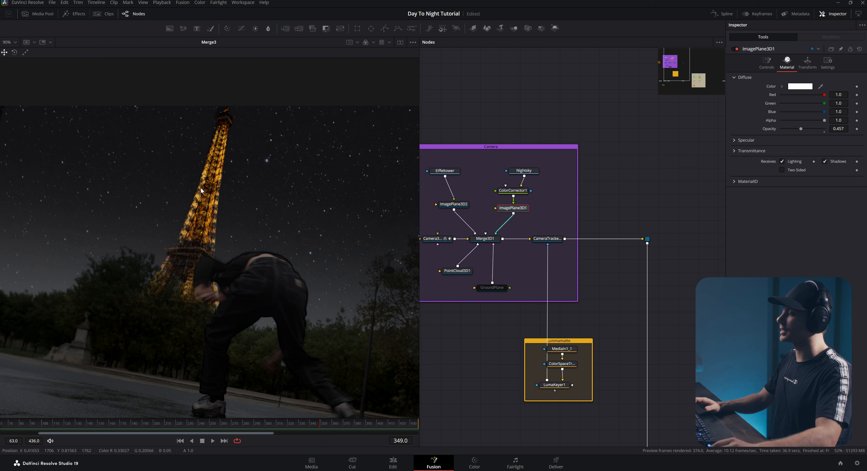
# - Insert a Glow node directly after the CameraTracker1_Renderer node
pyautogui.moveTo(496, 231); pyautogui.dragTo(457, 195)
pyautogui.click(508, 202)
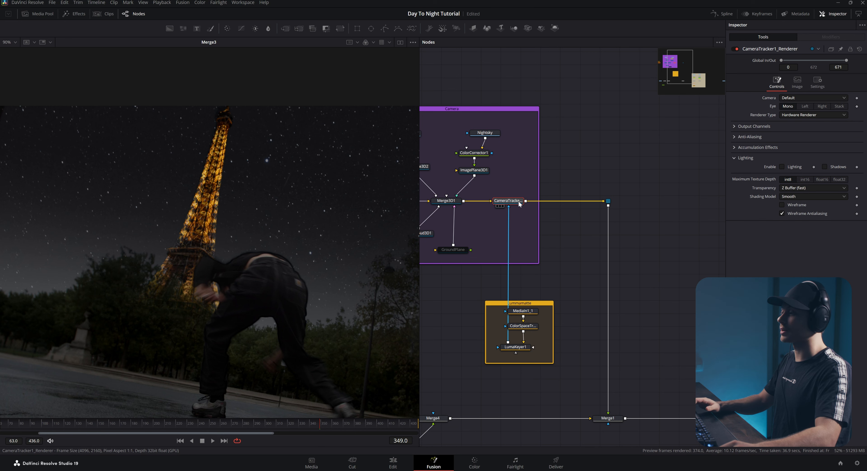
pyautogui.write('glow')
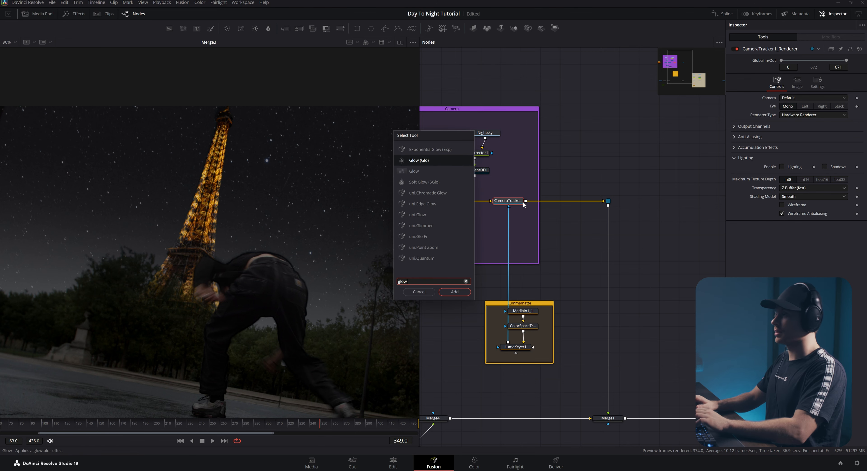
pyautogui.press('Return')
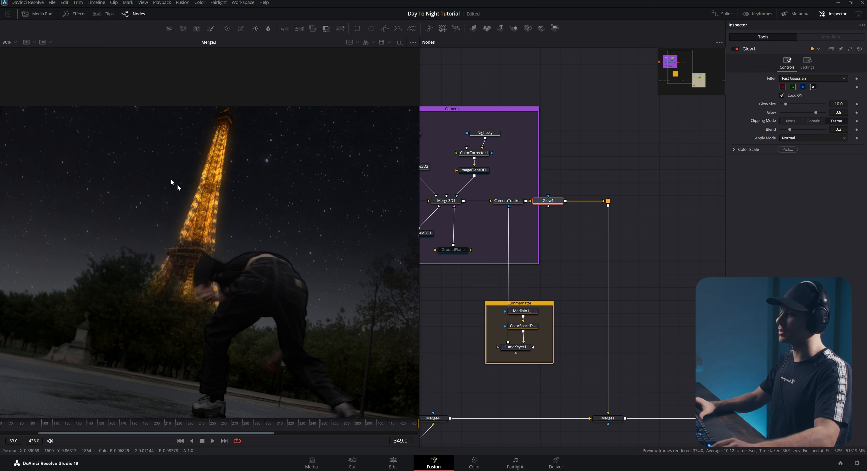
# - Soften the tower's glow with a Glow Size of 26.8 and a Glow strength of 0.835
pyautogui.moveTo(785, 104); pyautogui.dragTo(814, 115)
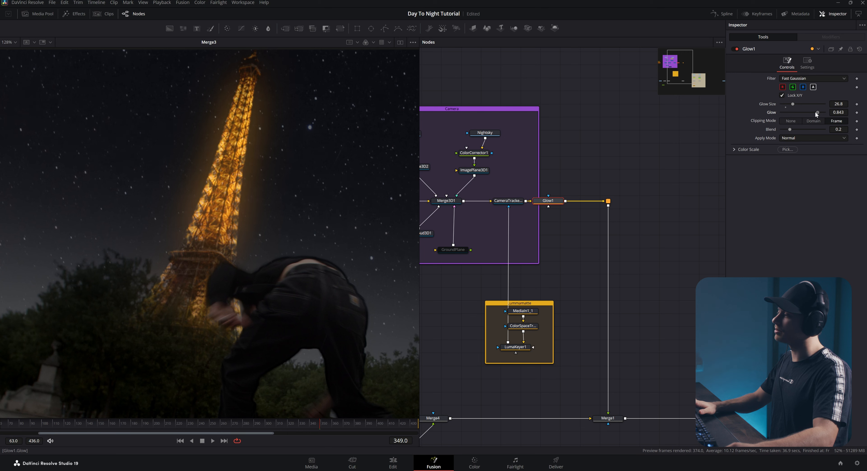
pyautogui.scroll(-2, 391, 199)
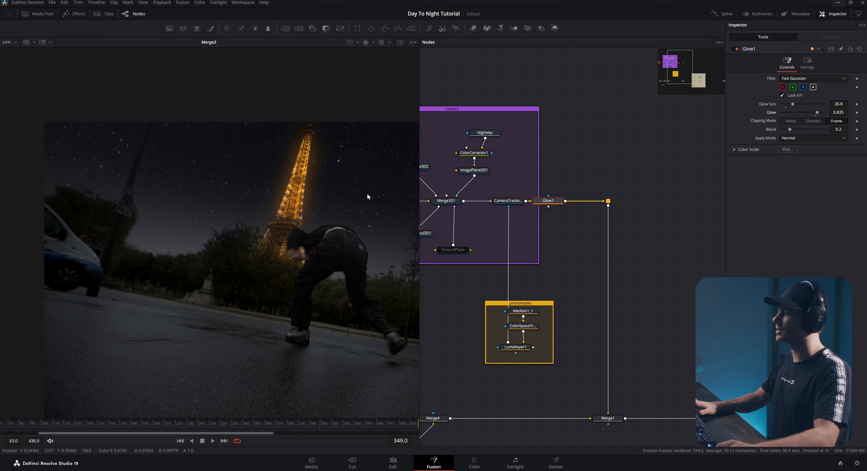
pyautogui.scroll(-1, 281, 197)
pyautogui.moveTo(291, 200); pyautogui.dragTo(256, 200)
pyautogui.scroll(1, 253, 206)
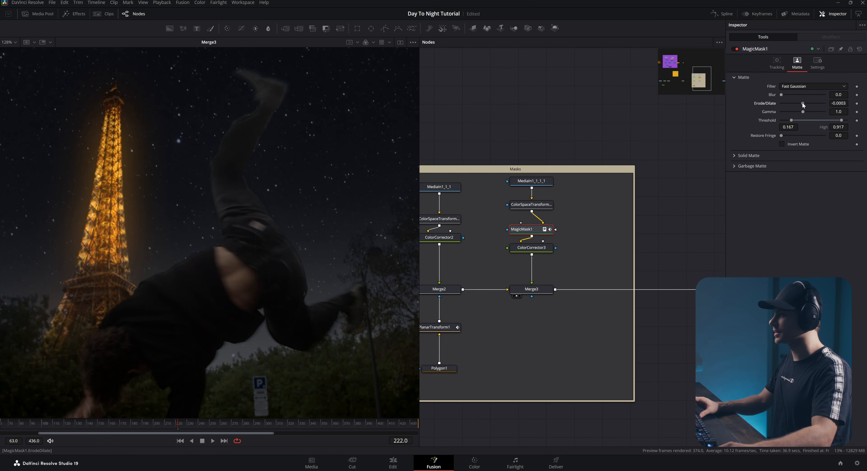
# - Set MagicMask1's Erode/Dilate to -0.0003 at frame 222 and check the dancer's edges in the composite
pyautogui.moveTo(803, 104); pyautogui.dragTo(804, 105)
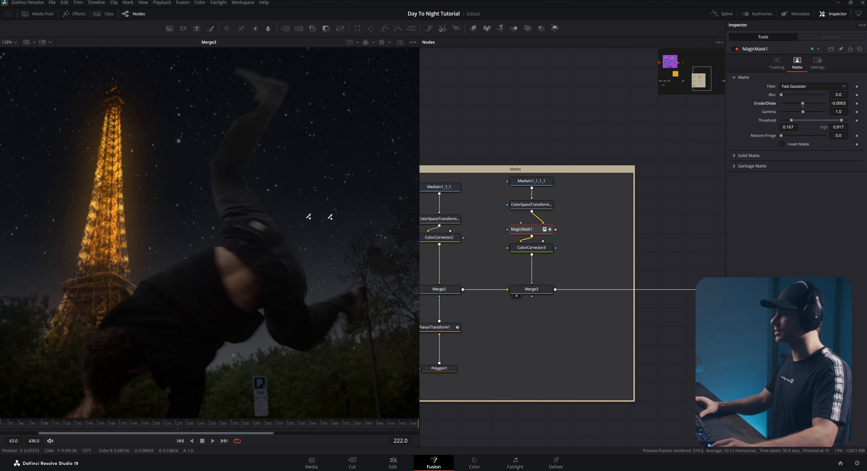
pyautogui.scroll(-5, 323, 215)
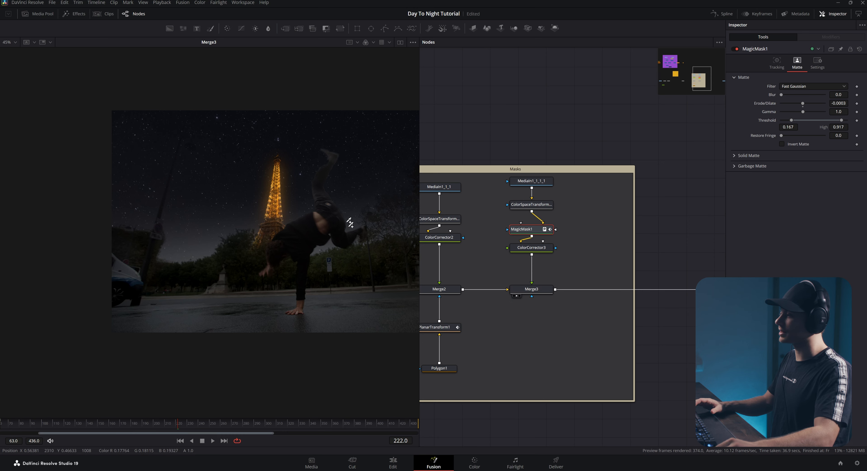
pyautogui.moveTo(349, 222); pyautogui.dragTo(297, 216)
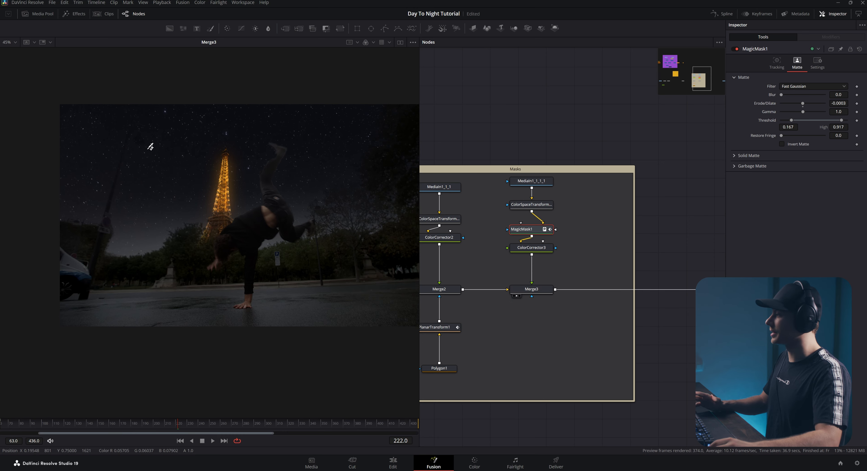
pyautogui.scroll(3, 150, 146)
pyautogui.moveTo(311, 221); pyautogui.dragTo(228, 194)
pyautogui.scroll(-3, 129, 267)
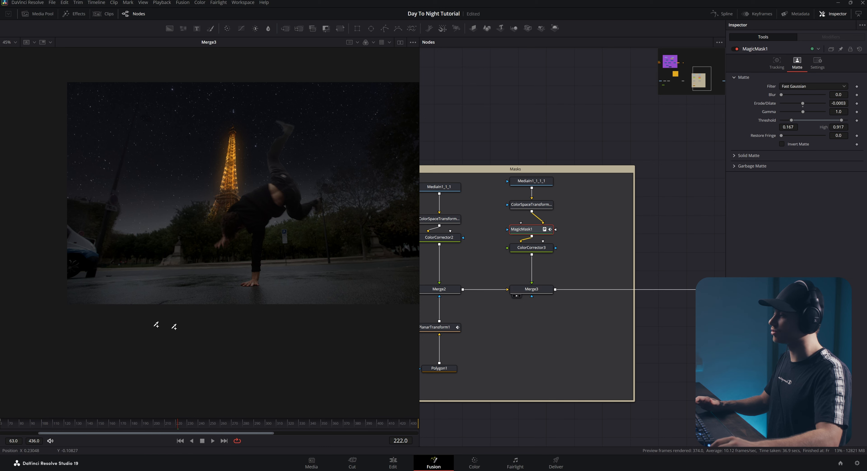
# - Duplicate all nodes of the purple Camera group into the empty node area above the Masks group
pyautogui.moveTo(304, 308); pyautogui.dragTo(251, 281)
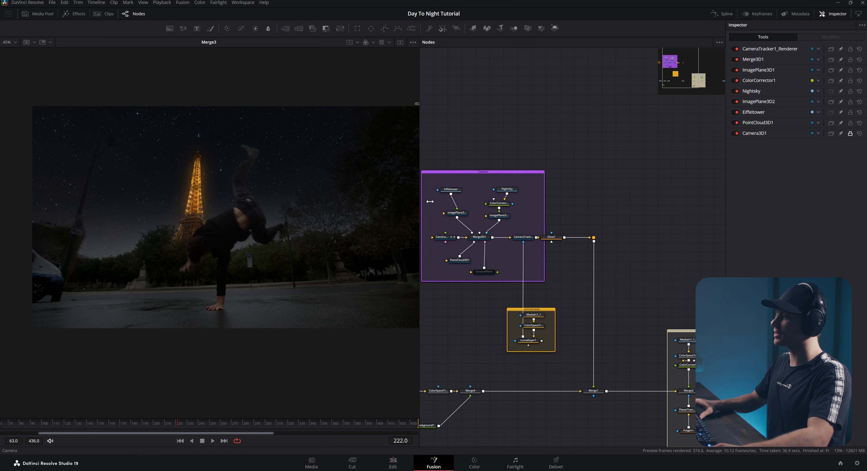
pyautogui.moveTo(430, 180); pyautogui.dragTo(536, 277)
pyautogui.moveTo(671, 221); pyautogui.dragTo(555, 240)
pyautogui.hscroll(3, 555, 241)
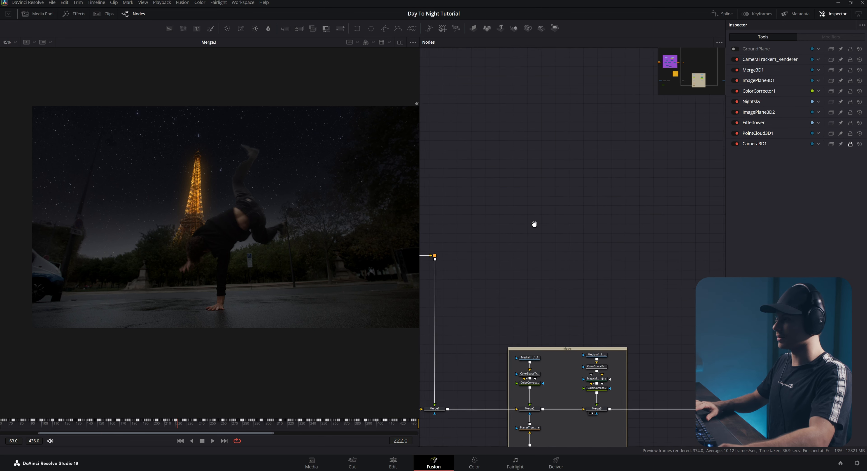
pyautogui.hotkey('ctrl', 'v')
pyautogui.moveTo(575, 266); pyautogui.dragTo(503, 202)
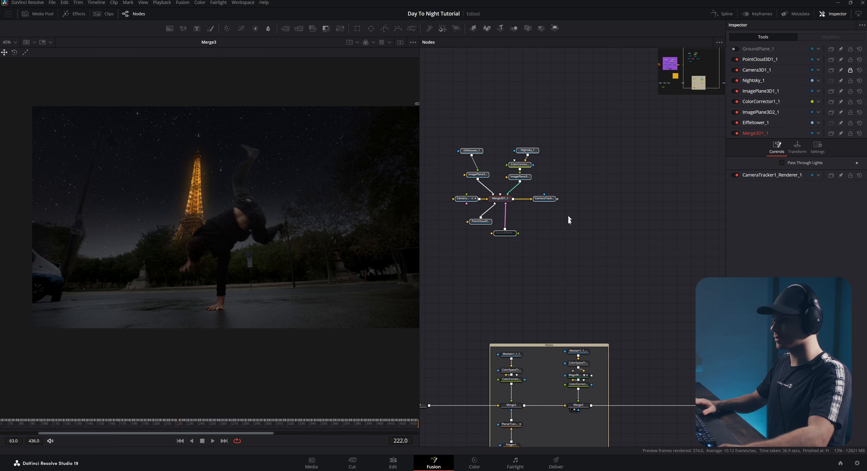
pyautogui.moveTo(548, 420); pyautogui.dragTo(552, 330)
pyautogui.scroll(2, 550, 331)
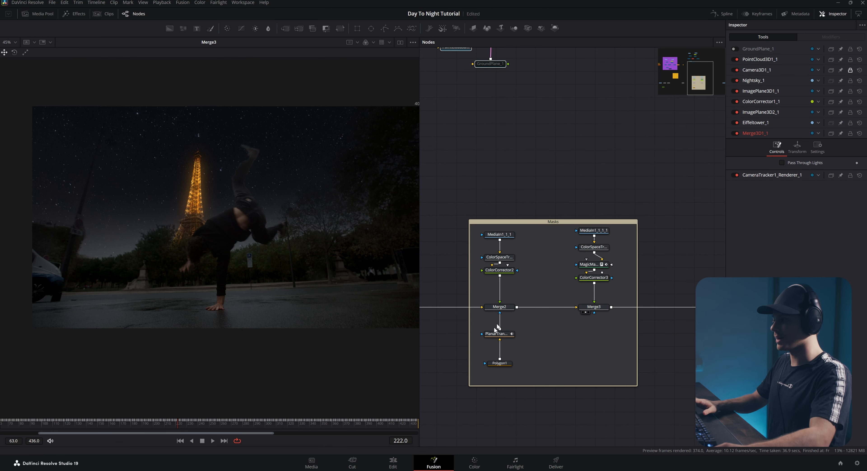
pyautogui.moveTo(540, 197); pyautogui.dragTo(550, 301)
pyautogui.scroll(-2, 551, 272)
pyautogui.click(556, 190)
pyautogui.moveTo(531, 171); pyautogui.dragTo(565, 195)
# - Add an Underlay behind the duplicated camera-scene nodes
pyautogui.moveTo(460, 107); pyautogui.dragTo(628, 235)
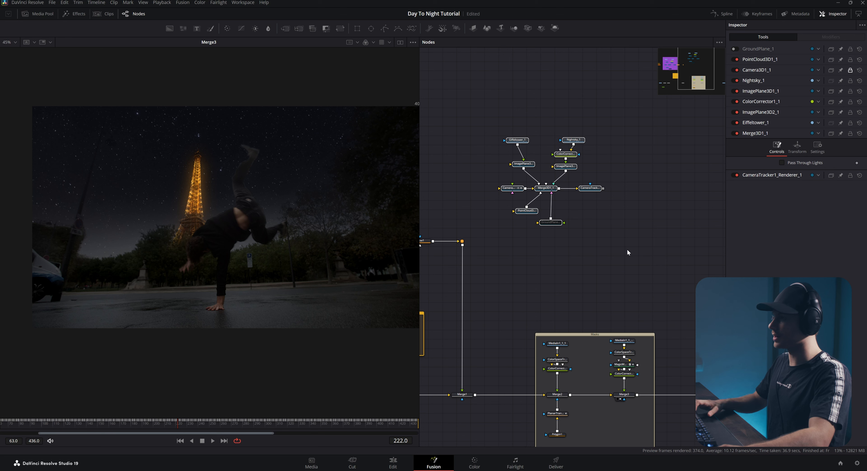
pyautogui.hotkey('shift', 'space')
pyautogui.write('under')
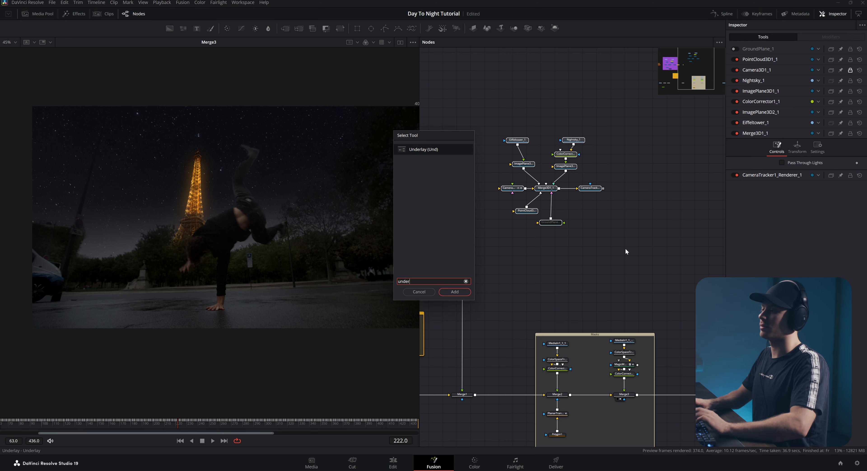
pyautogui.press('Return')
# - Rename the new underlay to Streetlights
pyautogui.click(551, 134)
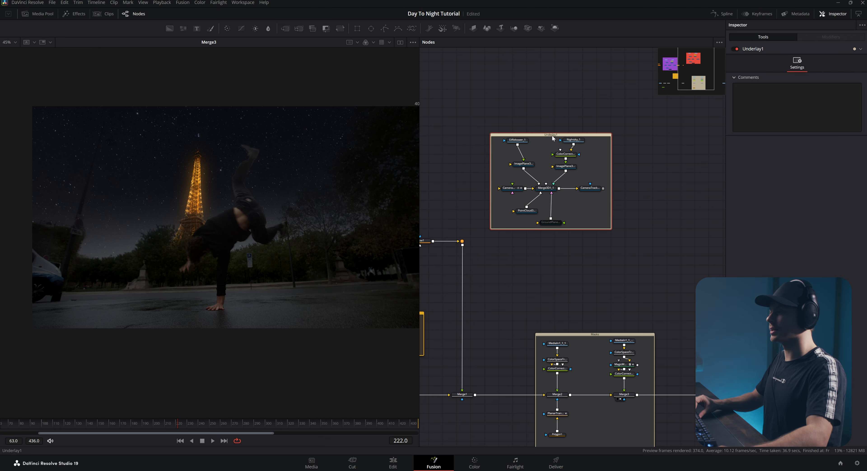
pyautogui.press('F2')
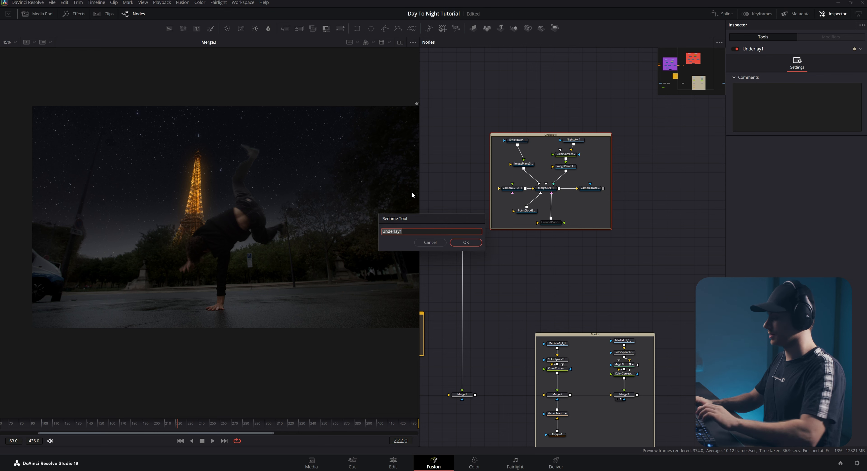
pyautogui.write('Styreet')
pyautogui.press('BackSpace')
pyautogui.press('BackSpace')
pyautogui.press('BackSpace')
pyautogui.press('BackSpace')
pyautogui.press('BackSpace')
pyautogui.press('BackSpace')
pyautogui.write('treetlightss')
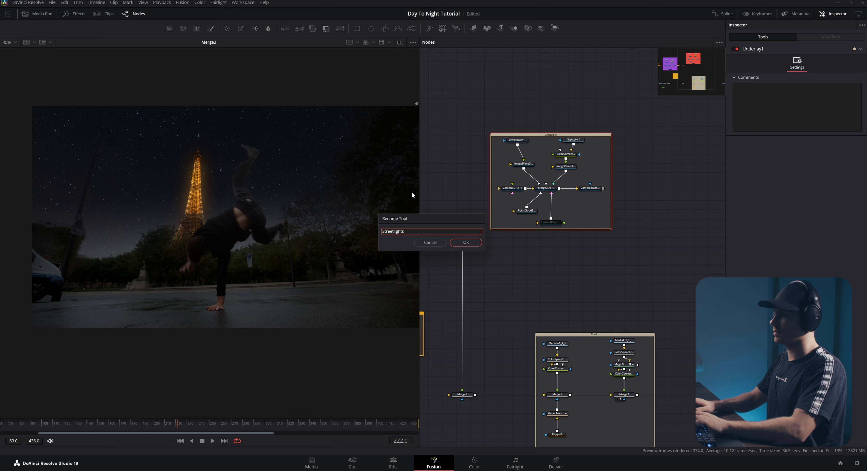
pyautogui.press('Return')
# - Set the Streetlights underlay's color to Brown
pyautogui.rightClick(548, 138)
pyautogui.moveTo(574, 230)
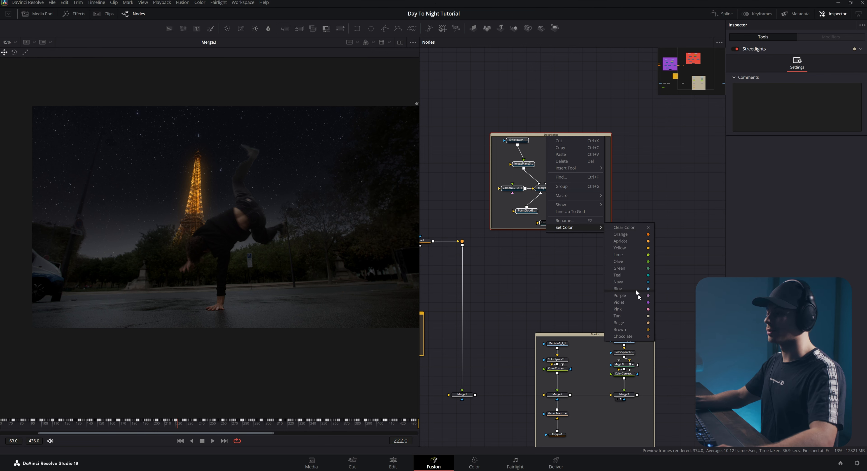
pyautogui.click(628, 331)
# - Delete the copied Eiffeltower, Nightsky, ColorCorrector and both ImagePlane3D nodes from the Streetlights group
pyautogui.moveTo(550, 197); pyautogui.dragTo(579, 199)
pyautogui.scroll(3, 581, 199)
pyautogui.click(625, 210)
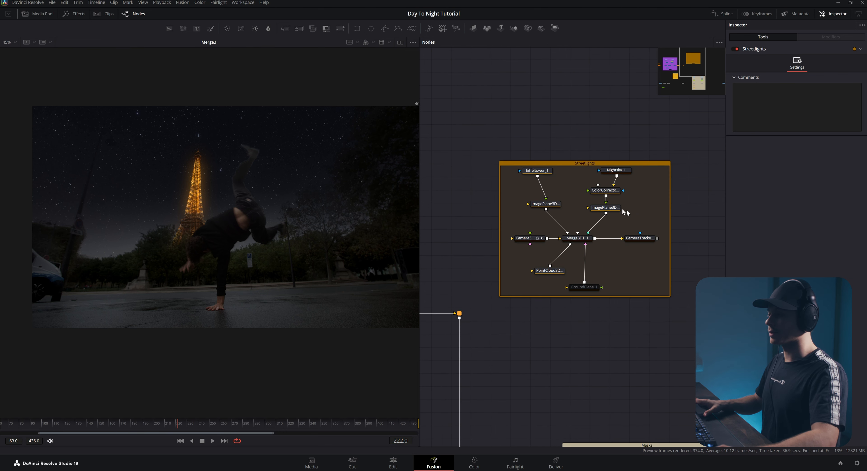
pyautogui.moveTo(639, 213); pyautogui.dragTo(519, 169)
pyautogui.press('Delete')
pyautogui.moveTo(569, 196); pyautogui.dragTo(575, 184)
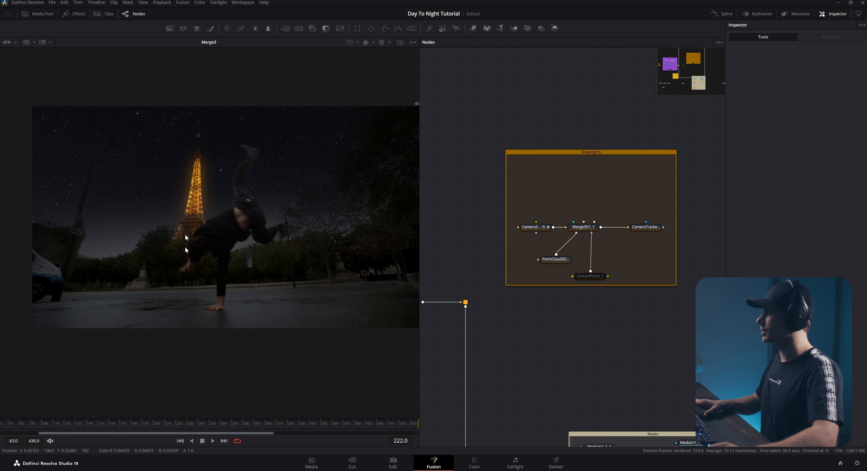
# - Place the light-flare PNG clip in the Streetlights group and feed it through a new Image Plane 3D into Merge3D1_1
pyautogui.click(32, 16)
pyautogui.click(153, 353)
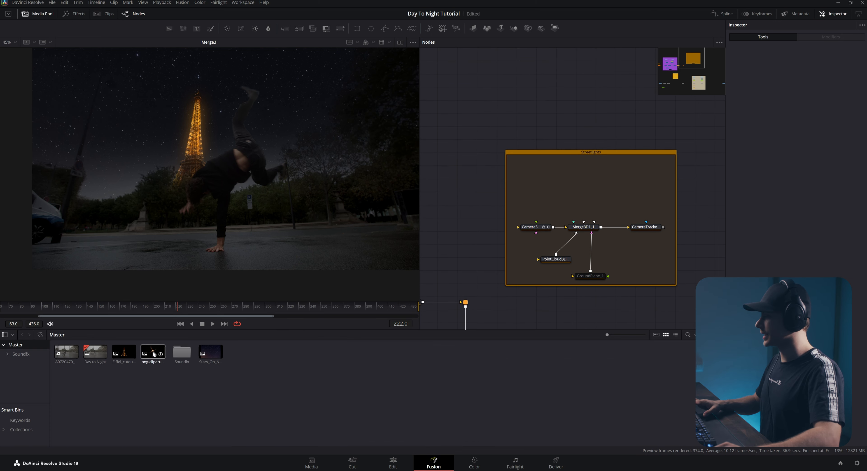
pyautogui.moveTo(152, 344); pyautogui.dragTo(545, 113)
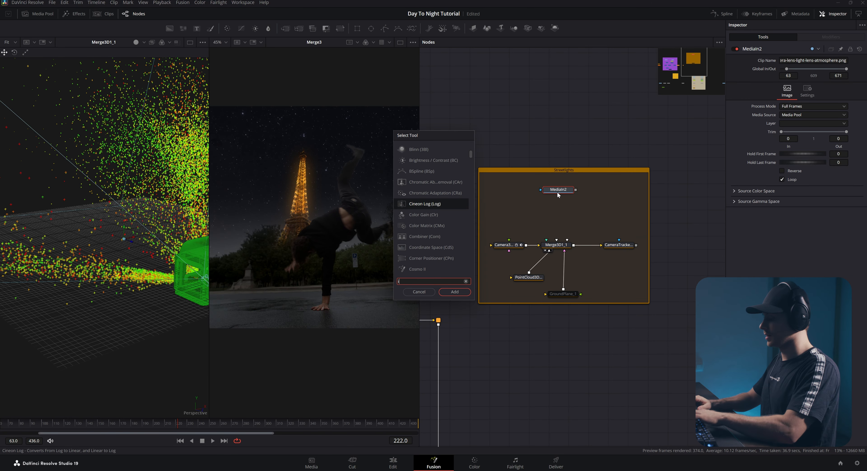
pyautogui.write('image')
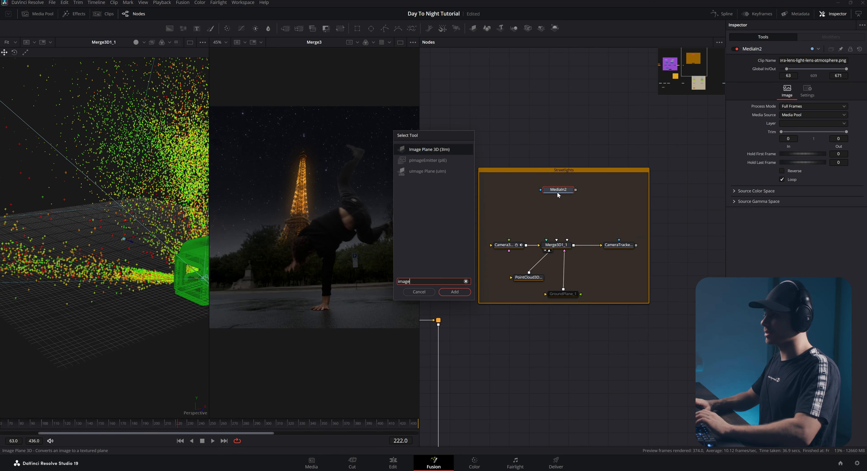
pyautogui.press('Return')
pyautogui.moveTo(590, 193); pyautogui.dragTo(556, 244)
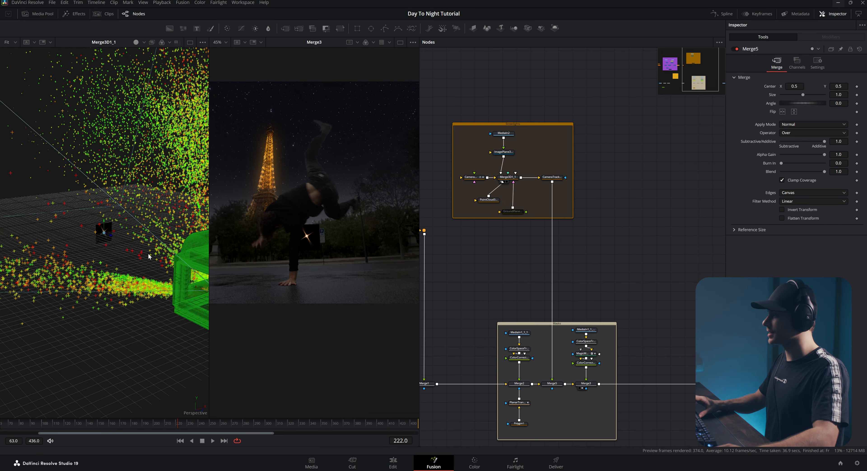
# - Position the flare's ImagePlane3D3 in 3D space so it sits high in the sky near the street lamp beside the car
pyautogui.moveTo(115, 251); pyautogui.dragTo(76, 286)
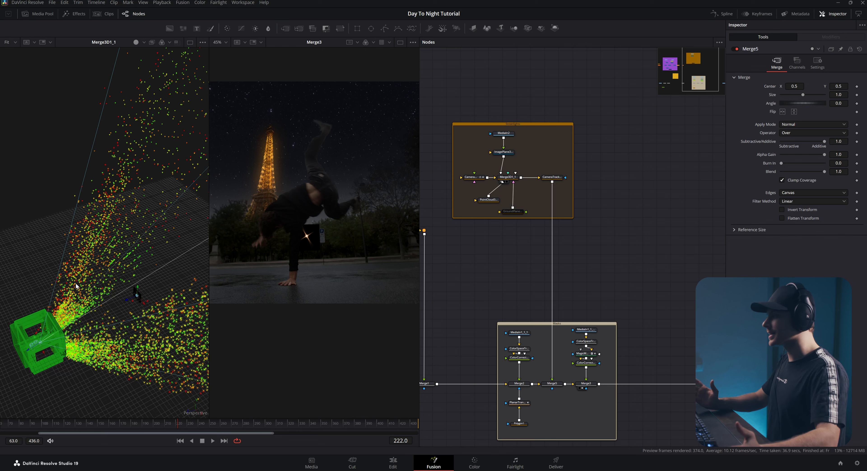
pyautogui.moveTo(76, 286)
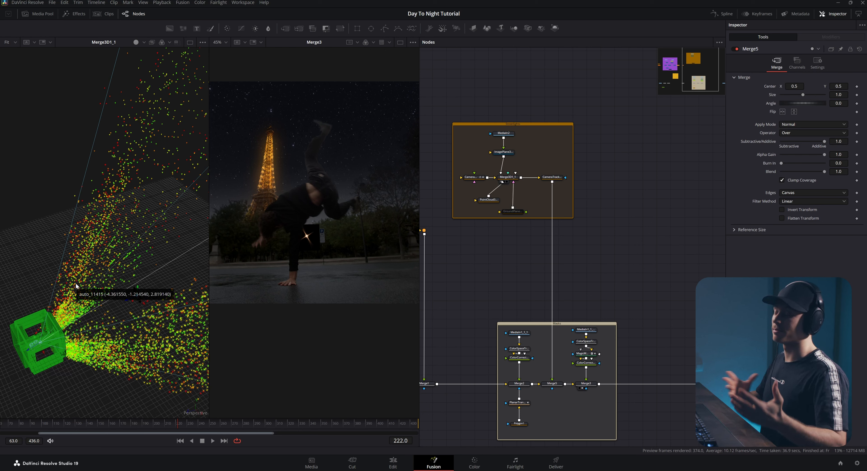
pyautogui.moveTo(109, 236); pyautogui.dragTo(114, 236)
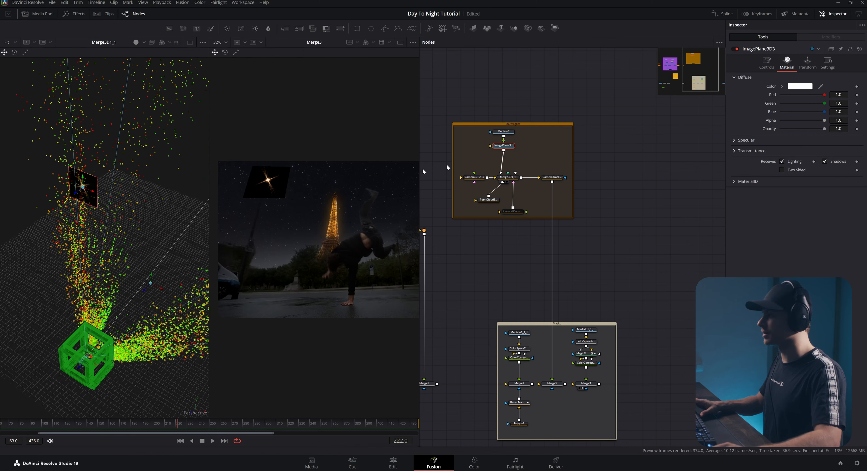
# - Set the diffuse alpha of ImagePlane3D3's material to 0.047 and check the flare's placement at frame 231
pyautogui.moveTo(824, 121); pyautogui.dragTo(781, 124)
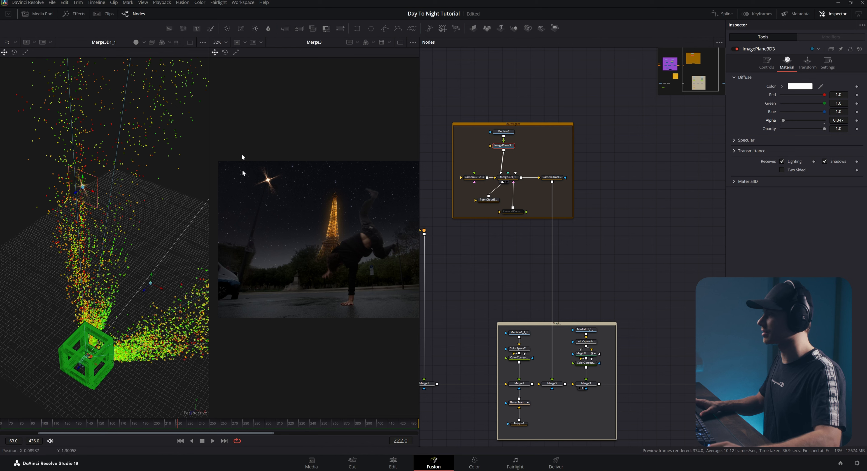
pyautogui.moveTo(163, 424); pyautogui.dragTo(190, 411)
pyautogui.moveTo(104, 226); pyautogui.dragTo(139, 248)
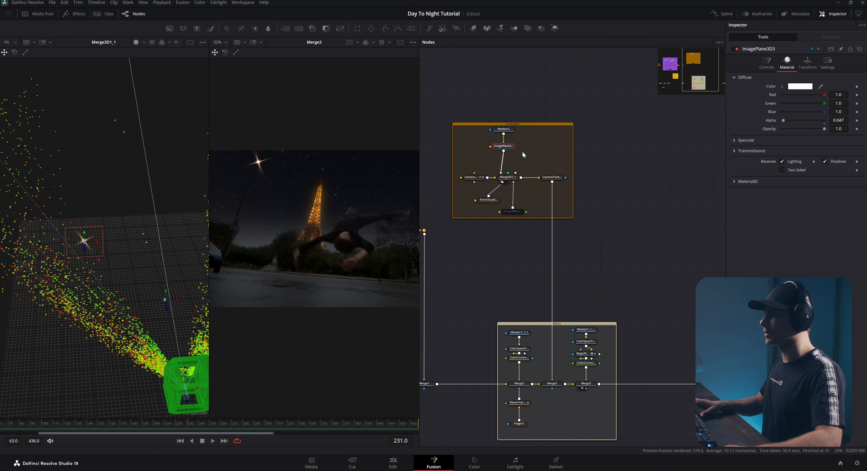
# - Duplicate MediaIn2 and ImagePlane3D3 within the Streetlights group and connect the copied image plane to Merge3D1_1
pyautogui.moveTo(525, 153); pyautogui.dragTo(492, 128)
pyautogui.hotkey('ctrl', 'c')
pyautogui.click(534, 144)
pyautogui.hotkey('ctrl', 'v')
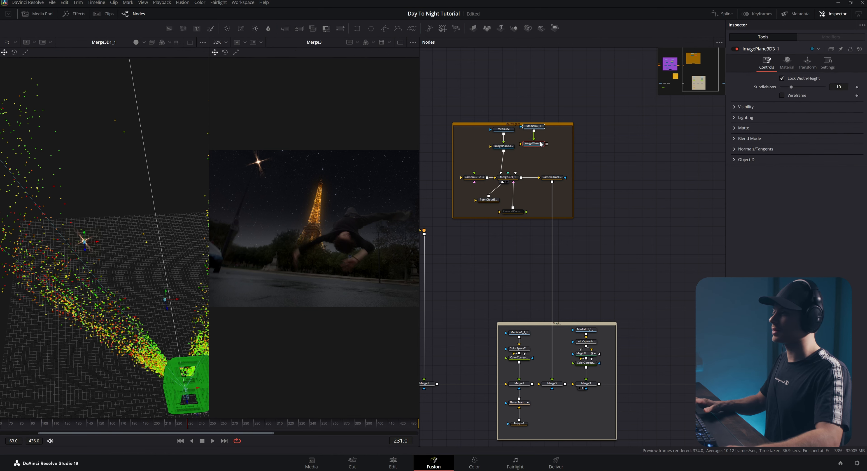
pyautogui.moveTo(548, 145); pyautogui.dragTo(518, 175)
pyautogui.click(532, 148)
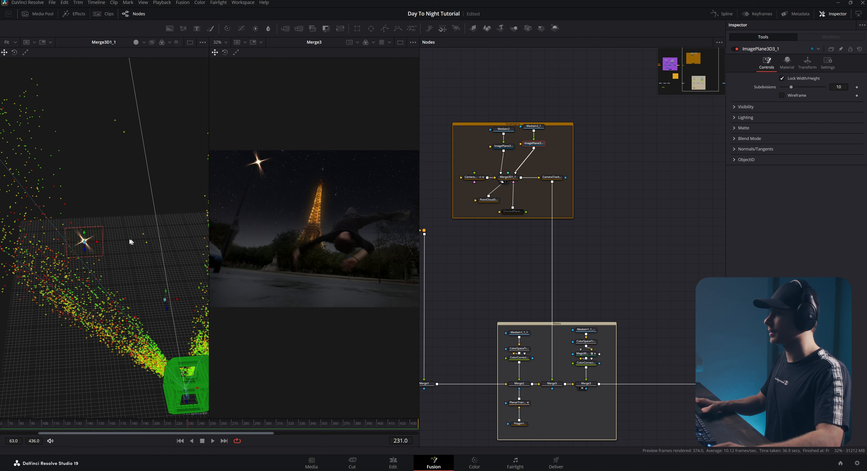
# - Move the second flare, ImagePlane3D3_1, to about X 9.43, Y 9.46, Z -19.67 and set its scale to 3.111
pyautogui.moveTo(97, 242); pyautogui.dragTo(202, 245)
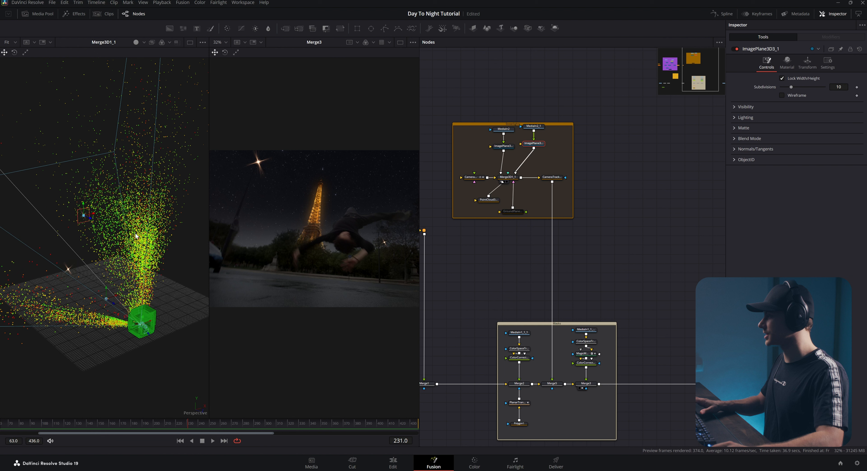
pyautogui.moveTo(136, 235); pyautogui.dragTo(132, 238)
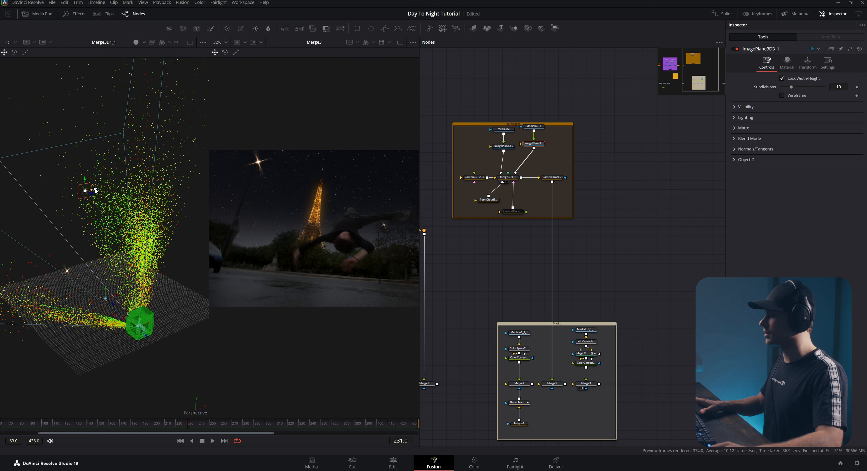
pyautogui.click(807, 62)
pyautogui.moveTo(803, 190); pyautogui.dragTo(808, 189)
pyautogui.press('w')
pyautogui.moveTo(68, 179); pyautogui.dragTo(73, 208)
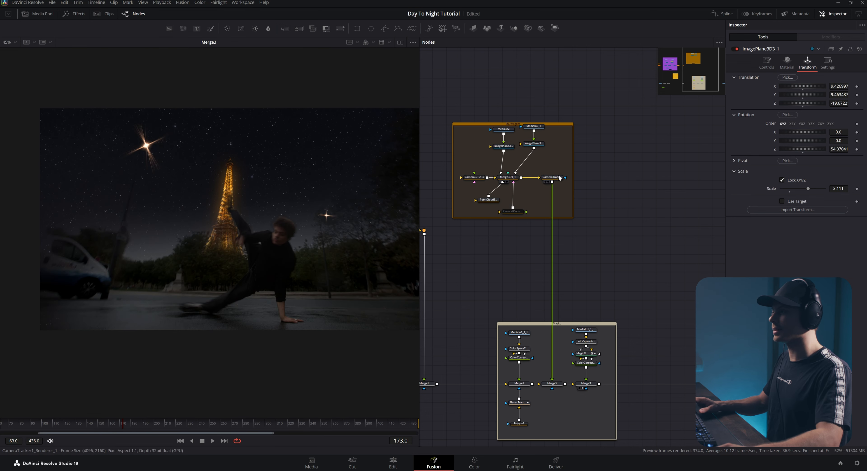
# - Insert a Glow node directly after CameraTracker1_Renderer_1 and place it beneath the renderer
pyautogui.click(553, 203)
pyautogui.hotkey('shift', 'space')
pyautogui.write('imageglow')
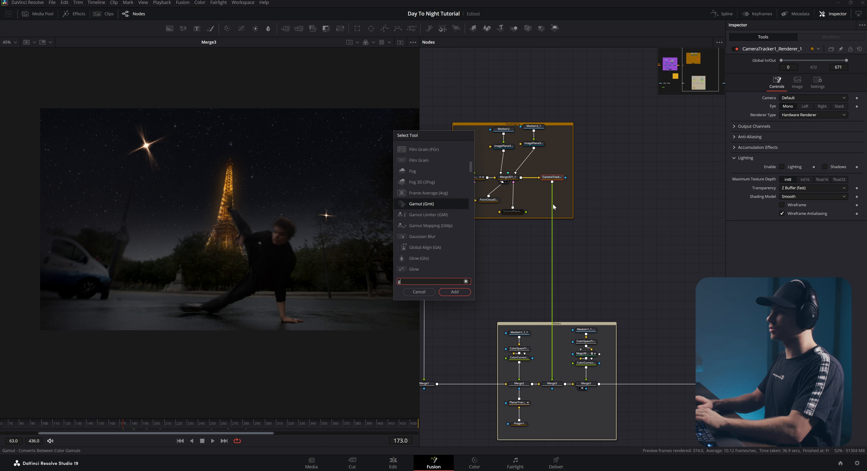
pyautogui.press('Return')
pyautogui.moveTo(552, 186); pyautogui.dragTo(550, 214)
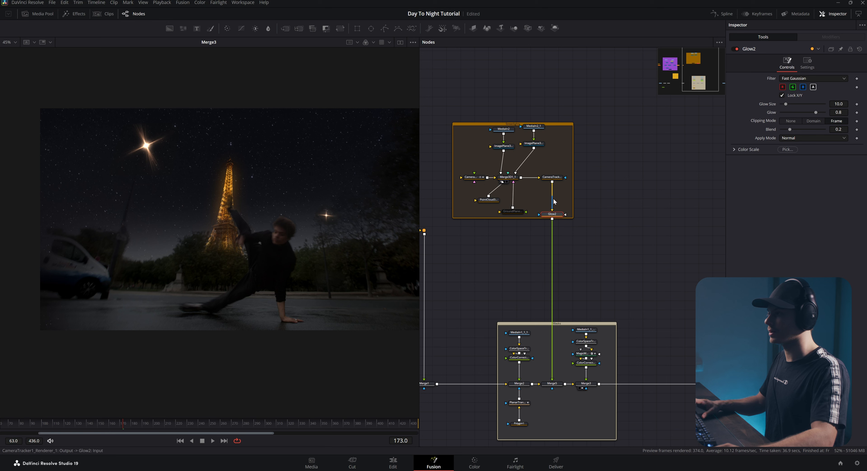
# - Insert a Color Corrector after Glow2 and place it below the Streetlights group
pyautogui.hotkey('shift', 'space')
pyautogui.write('glocolor')
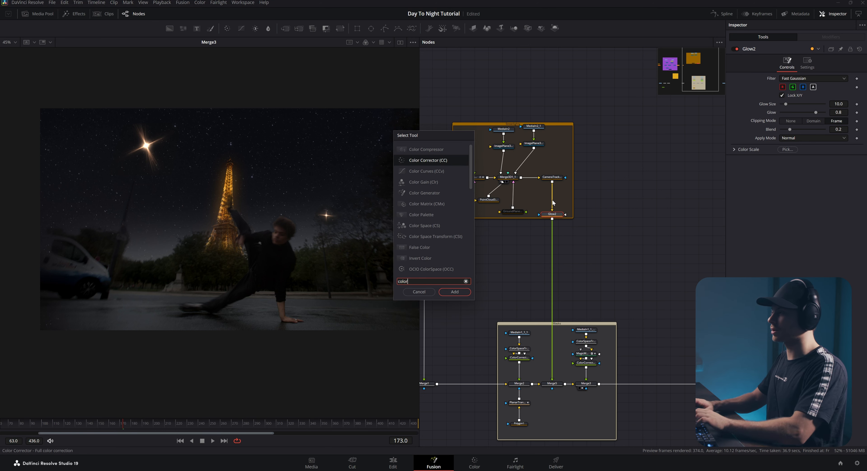
pyautogui.press('Return')
pyautogui.moveTo(552, 226); pyautogui.dragTo(552, 240)
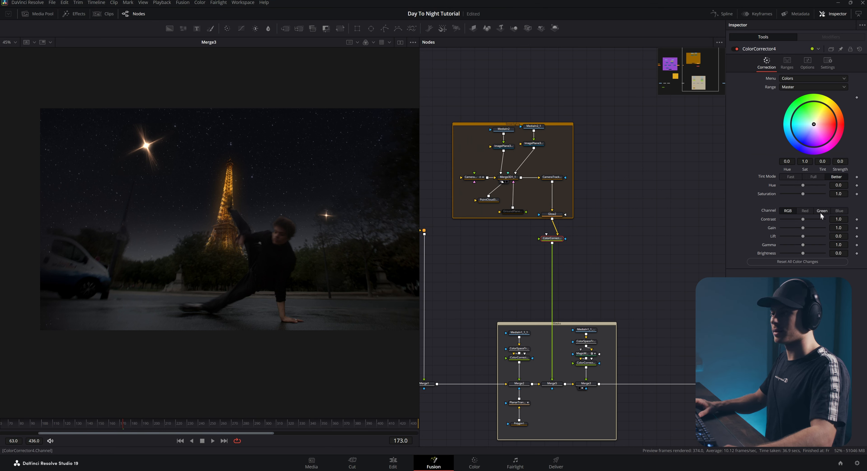
# - Lower the flares' saturation in ColorCorrector4 and increase the glow in Glow2
pyautogui.moveTo(804, 194); pyautogui.dragTo(793, 198)
pyautogui.click(568, 216)
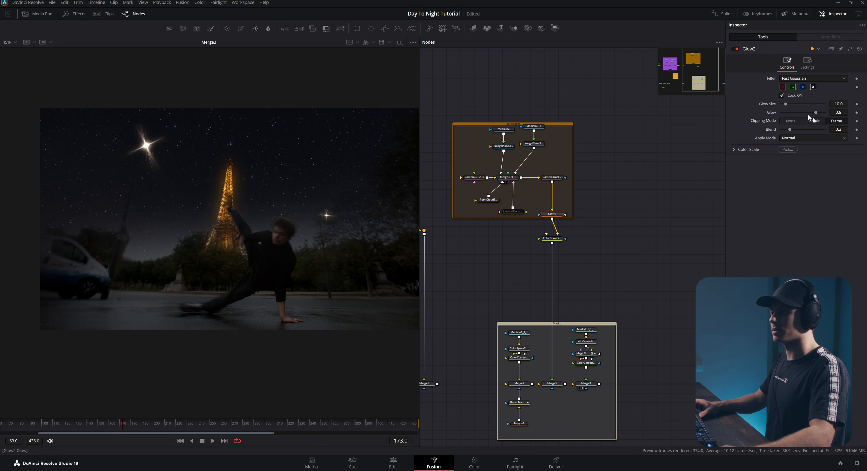
pyautogui.moveTo(788, 105); pyautogui.dragTo(820, 113)
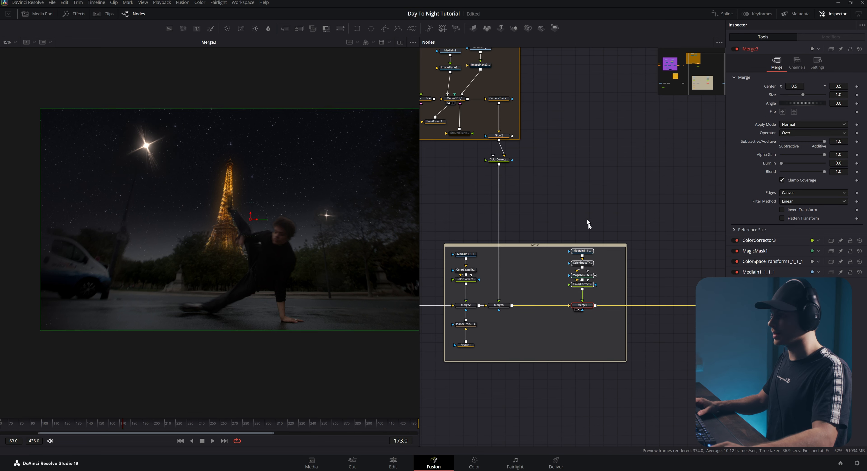
# - Duplicate MediaIn1_1_1_1 and its ColorSpaceTransform into the gap between Merge5 and Merge3 in the Masks group
pyautogui.click(588, 221)
pyautogui.moveTo(535, 267); pyautogui.dragTo(589, 260)
pyautogui.scroll(3, 574, 265)
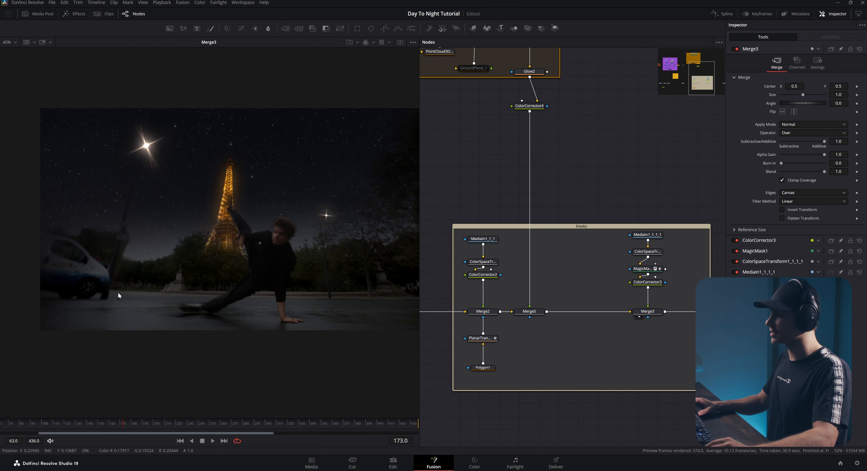
pyautogui.hscroll(2, 649, 252)
pyautogui.moveTo(646, 251); pyautogui.dragTo(601, 226)
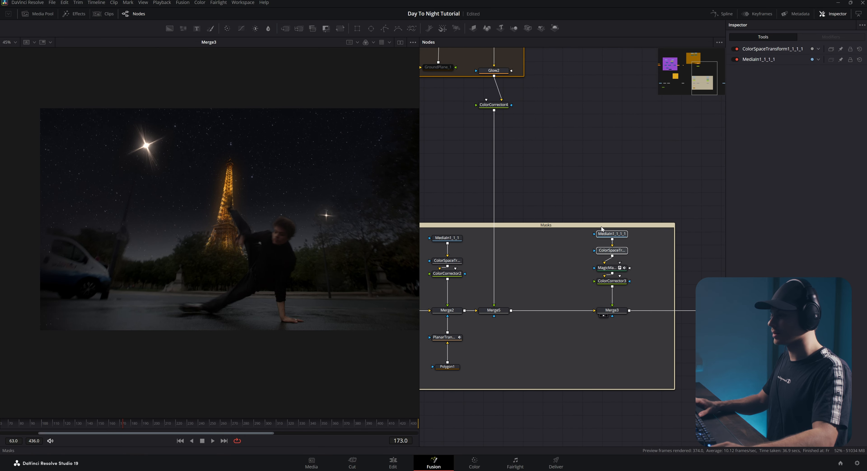
pyautogui.hotkey('ctrl', 'c')
pyautogui.hotkey('ctrl', 'v')
pyautogui.moveTo(548, 201); pyautogui.dragTo(562, 269)
# - Mask Merge6 with two polygons on the ground beneath the streetlights and insert the copied PlanarTransform between the polygons and the merge
pyautogui.moveTo(518, 347); pyautogui.dragTo(474, 306)
pyautogui.click(536, 330)
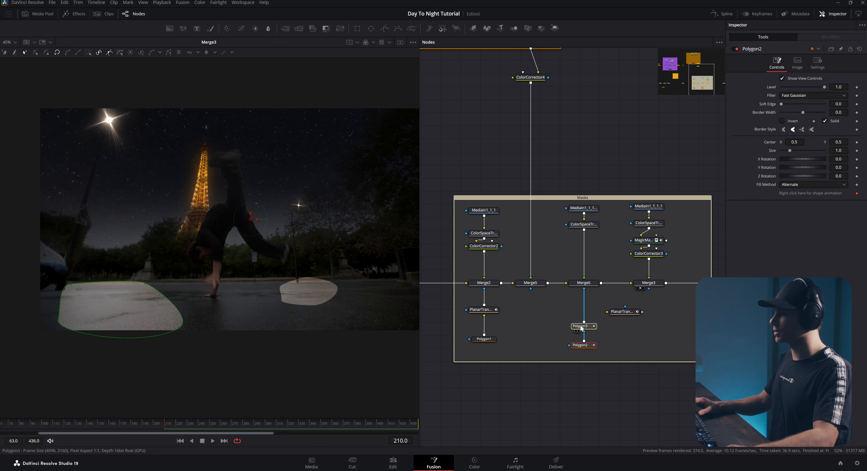
pyautogui.click(583, 322)
pyautogui.moveTo(580, 321); pyautogui.dragTo(586, 305)
pyautogui.moveTo(212, 422); pyautogui.dragTo(167, 420)
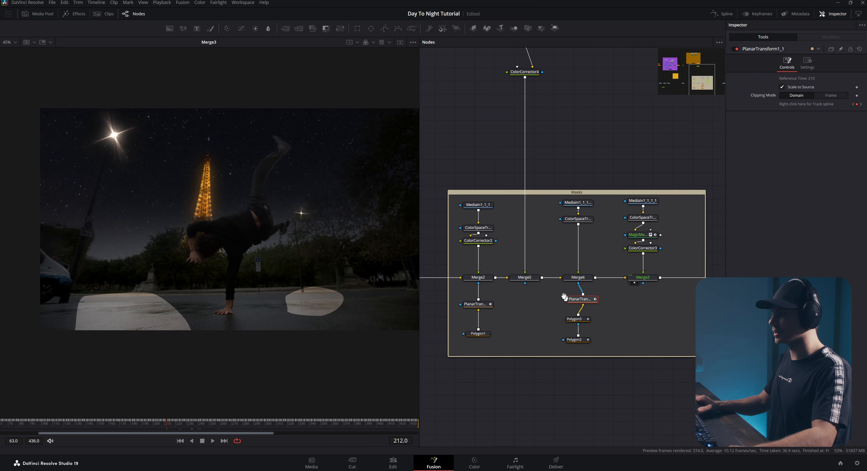
pyautogui.click(566, 300)
pyautogui.moveTo(570, 280); pyautogui.dragTo(565, 280)
# - Feather the ground masks, setting the soft edge to 0.063 on Polygon3 and 0.12 on Polygon2
pyautogui.click(568, 300)
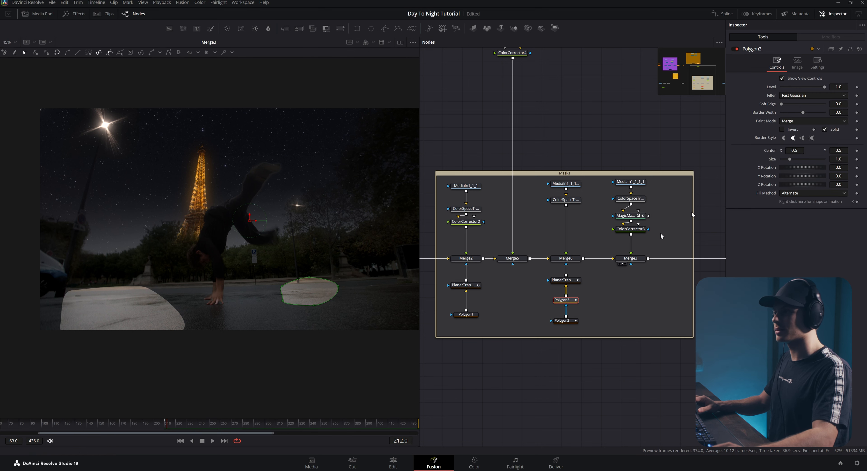
pyautogui.moveTo(782, 105); pyautogui.dragTo(795, 111)
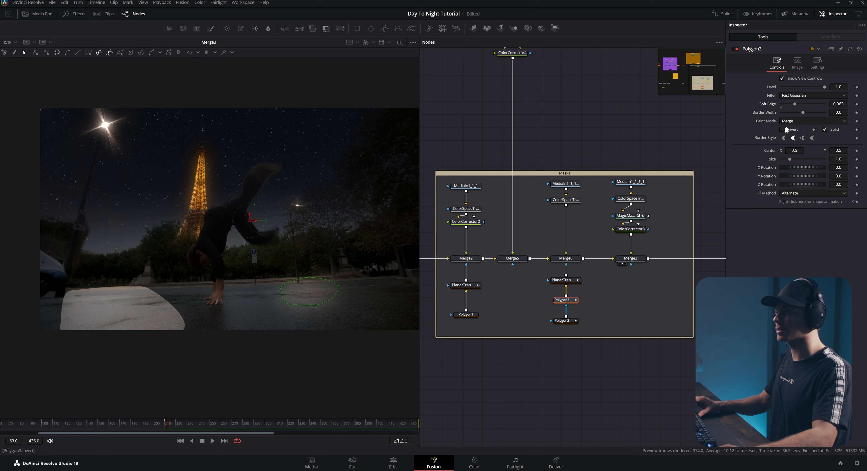
pyautogui.click(565, 320)
pyautogui.moveTo(786, 106); pyautogui.dragTo(803, 107)
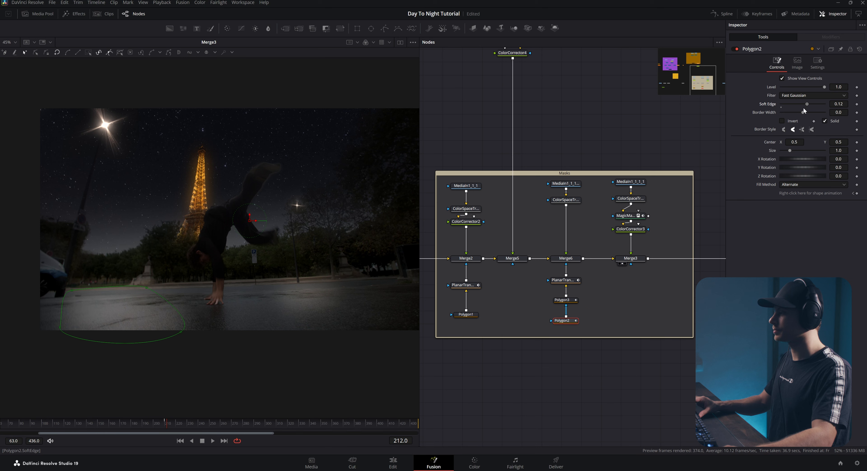
# - Insert a Color Corrector after the ColorSpaceTransform feeding Merge6 and place it midway above the merge
pyautogui.click(566, 201)
pyautogui.hotkey('shift', 'space')
pyautogui.write('color')
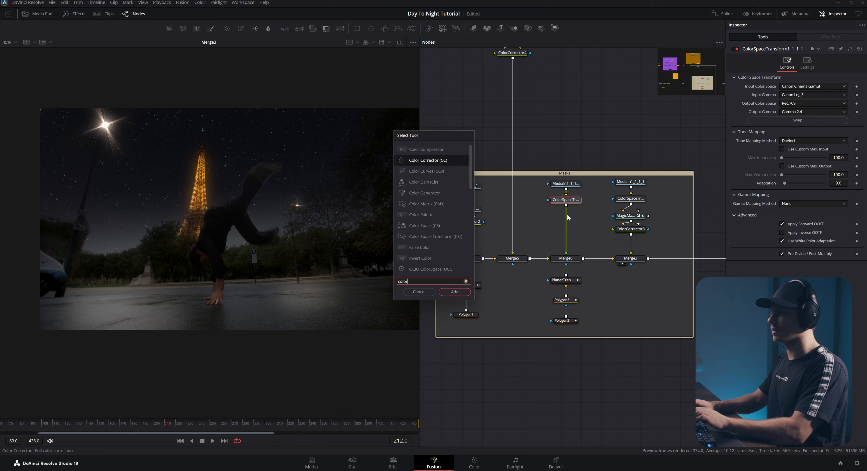
pyautogui.press('Return')
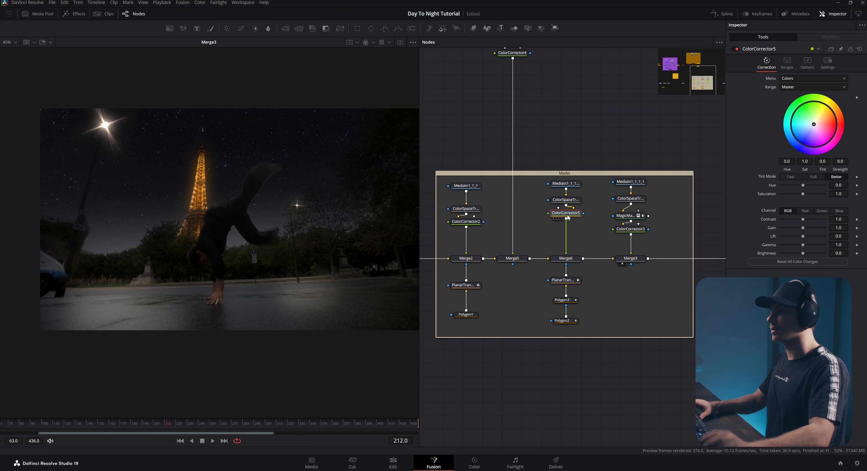
pyautogui.moveTo(568, 217); pyautogui.dragTo(567, 222)
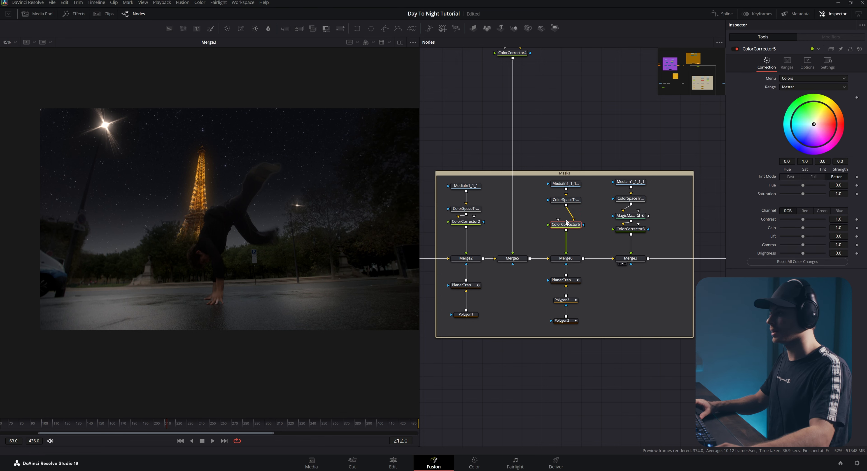
# - Set ColorCorrector5 to contrast 2.3, gain 1.44, gamma 0.42, brightness -0.03 and saturation 0.45, with a slight blue tint
pyautogui.press('1')
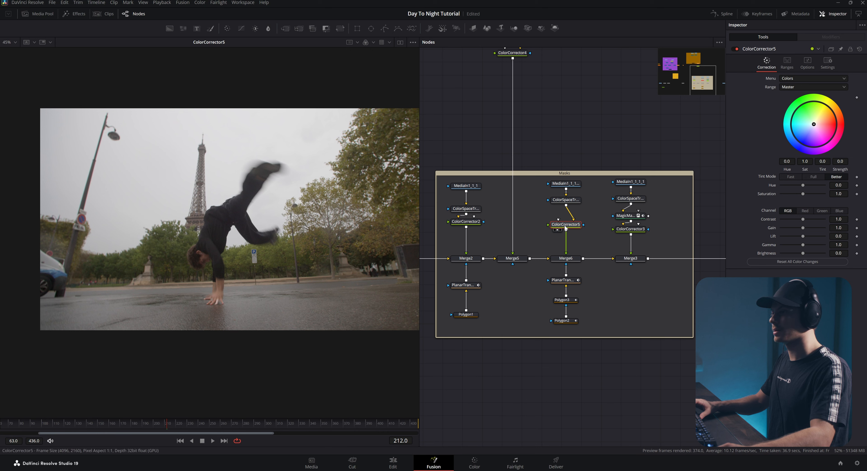
pyautogui.moveTo(802, 228); pyautogui.dragTo(818, 218)
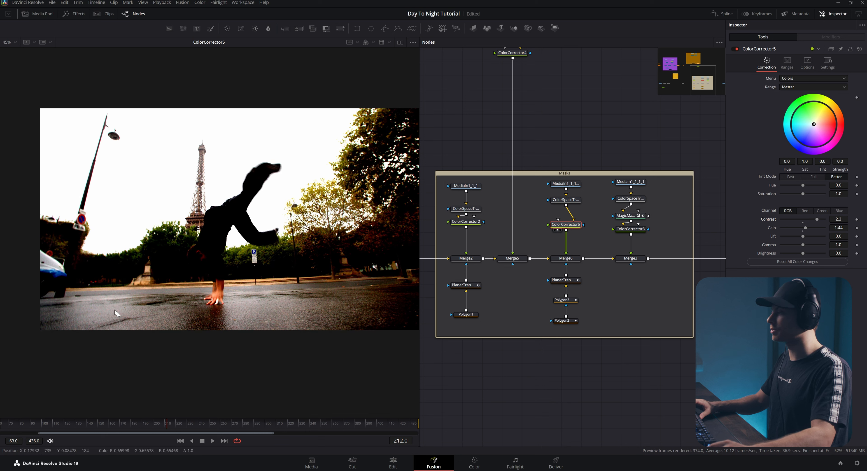
pyautogui.moveTo(801, 193); pyautogui.dragTo(781, 192)
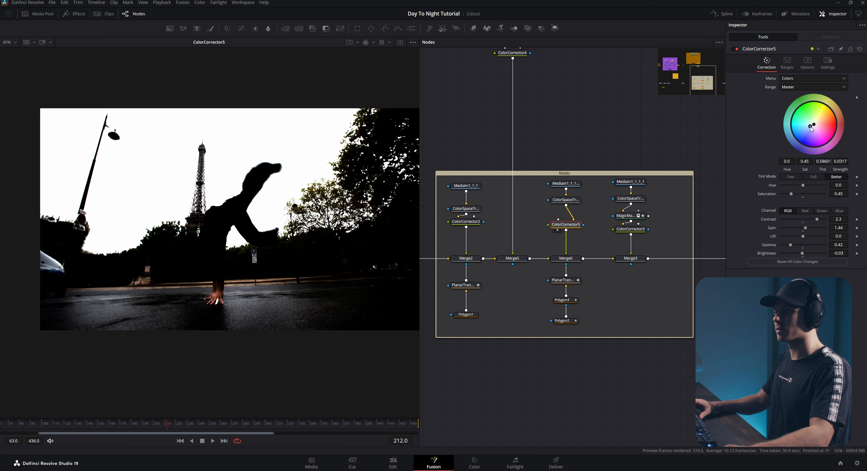
pyautogui.moveTo(811, 127); pyautogui.dragTo(809, 131)
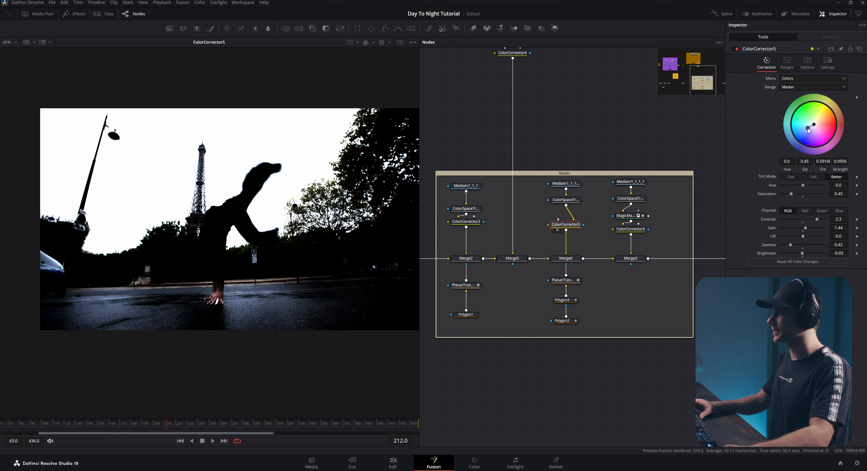
# - View the full composite at Merge3 and fine-tune ColorCorrector5's blue tint for the ground light
pyautogui.click(566, 258)
pyautogui.scroll(-3, 569, 258)
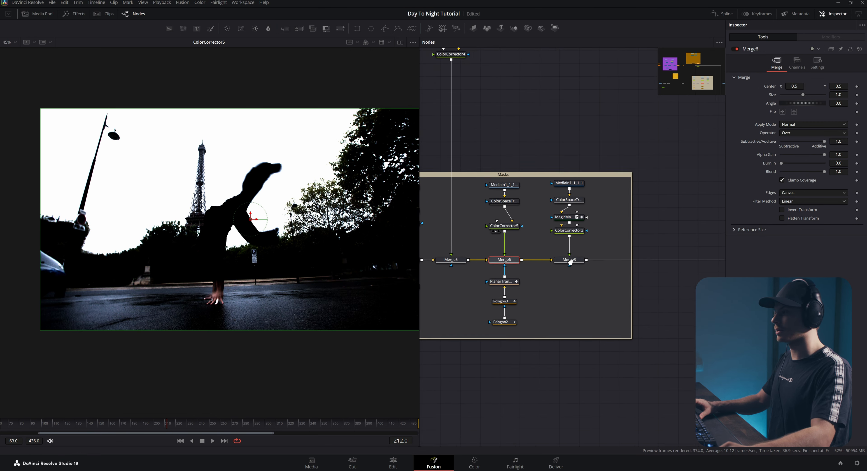
pyautogui.click(566, 264)
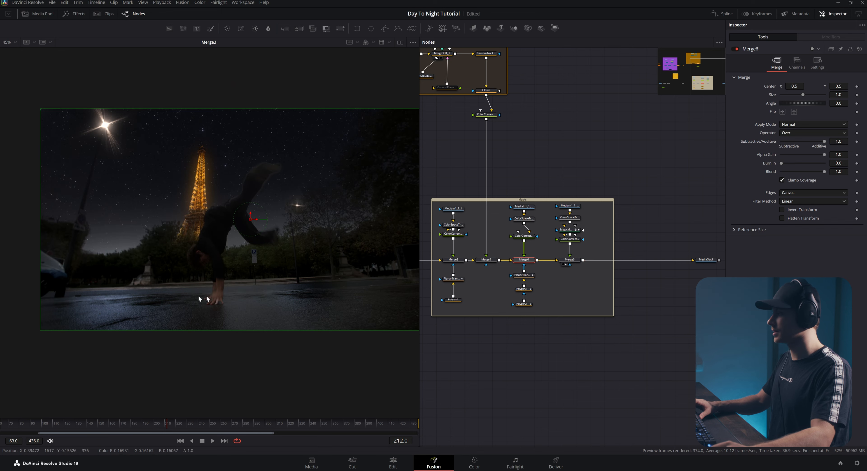
pyautogui.scroll(3, 200, 299)
pyautogui.click(524, 235)
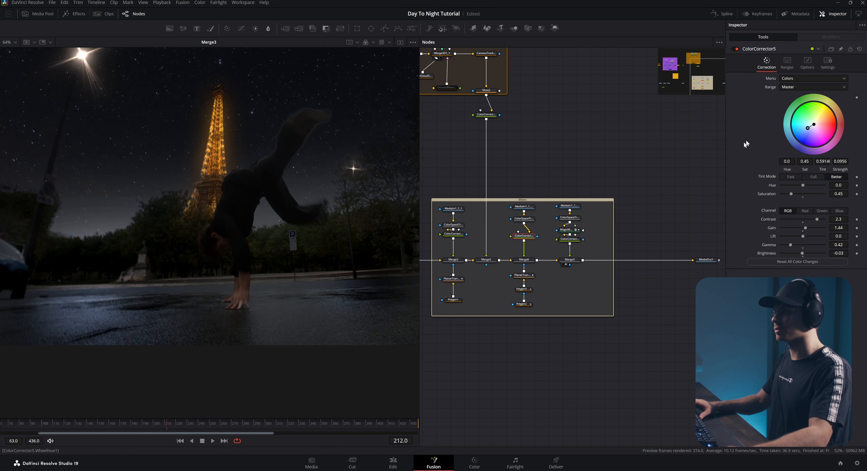
pyautogui.moveTo(810, 128); pyautogui.dragTo(809, 127)
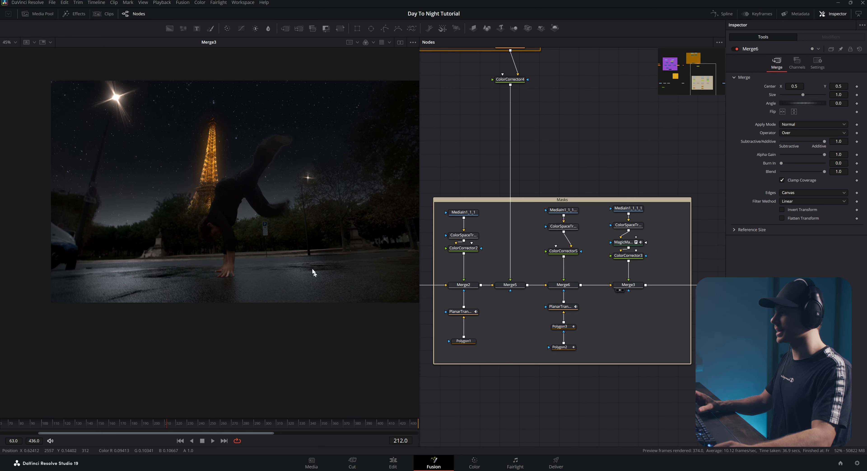
# - Compare the composite with Merge6 disabled and enabled to examine the light on the ground
pyautogui.moveTo(139, 266); pyautogui.dragTo(169, 286)
pyautogui.moveTo(232, 248); pyautogui.dragTo(178, 248)
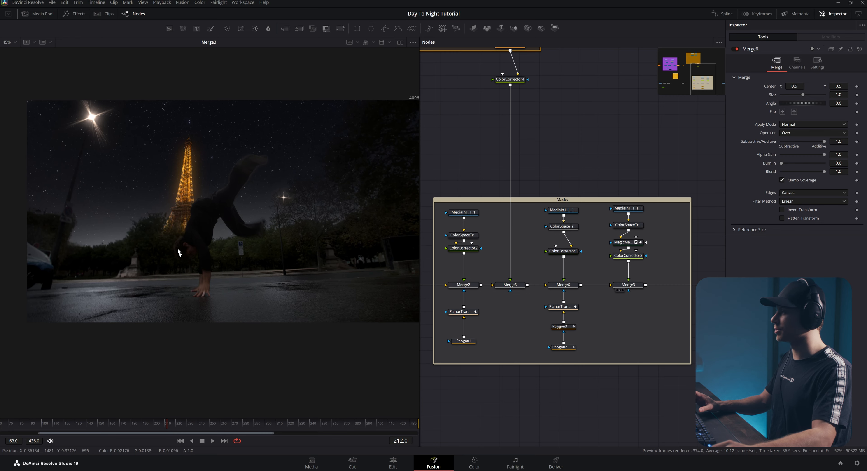
pyautogui.moveTo(151, 289); pyautogui.dragTo(182, 297)
pyautogui.click(556, 285)
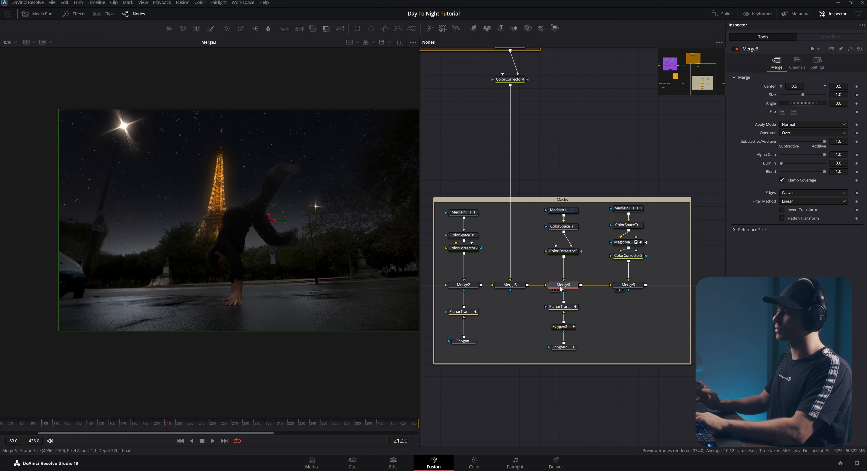
pyautogui.hotkey('ctrl', 'p')
pyautogui.hotkey('ctrl', 'p')
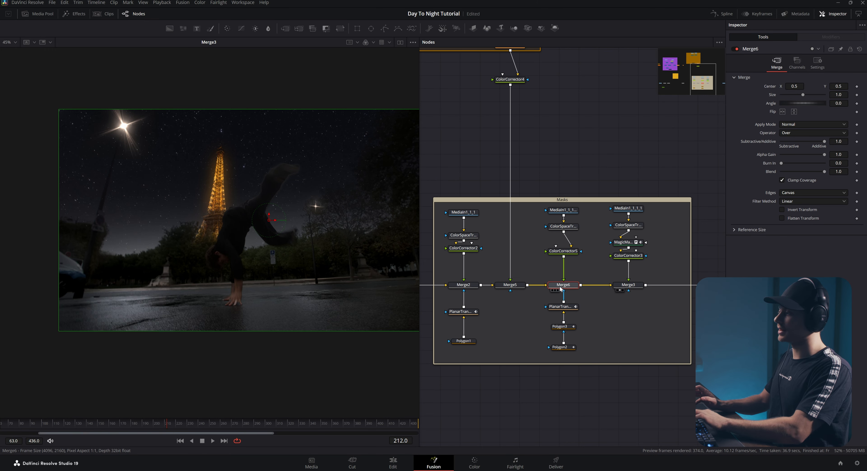
pyautogui.hotkey('ctrl', 'p')
pyautogui.hotkey('ctrl', 'p')
pyautogui.hotkey('ctrl', 'p')
pyautogui.hotkey('ctrl', 'p')
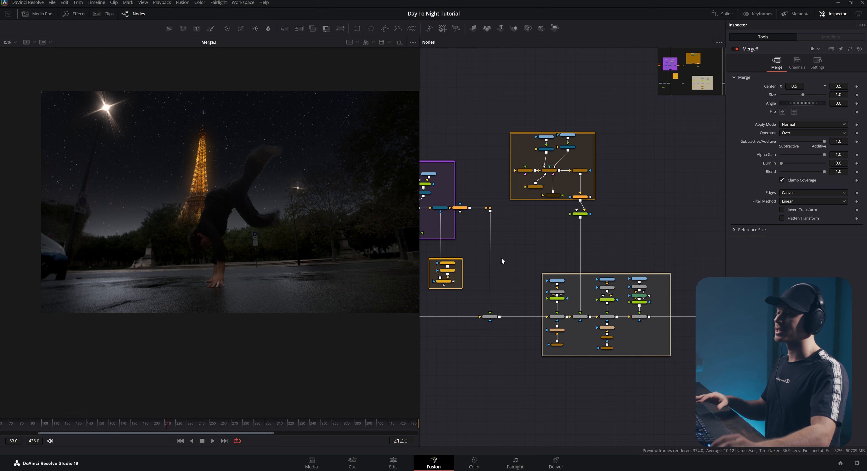
# - Enable motion blur on CameraTracker1_Renderer in the Camera group and set its quality to 4
pyautogui.scroll(2, 646, 286)
pyautogui.moveTo(613, 294); pyautogui.dragTo(588, 305)
pyautogui.moveTo(554, 256); pyautogui.dragTo(658, 293)
pyautogui.moveTo(487, 239); pyautogui.dragTo(629, 232)
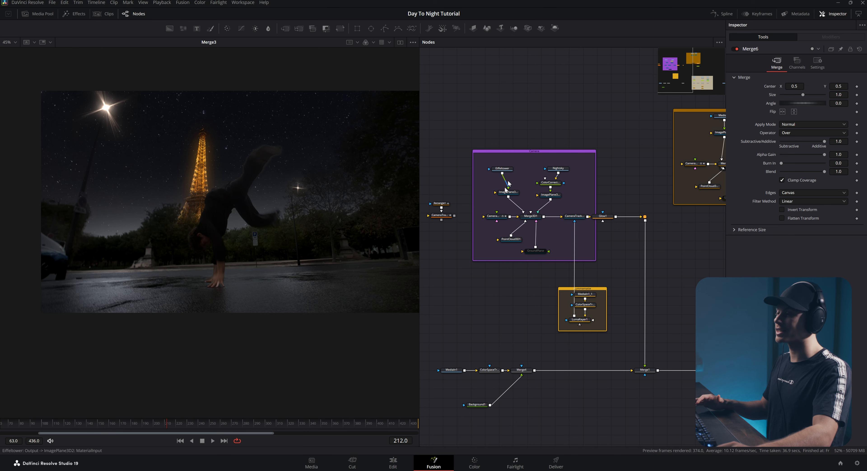
pyautogui.moveTo(565, 249); pyautogui.dragTo(513, 223)
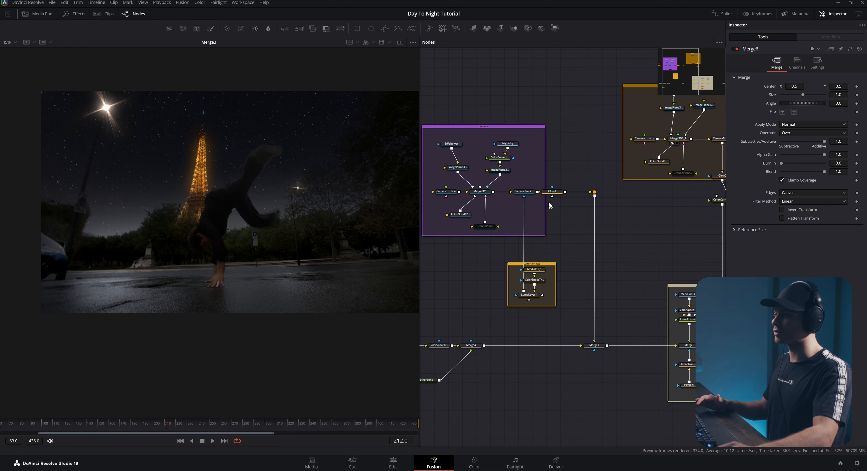
pyautogui.moveTo(551, 195)
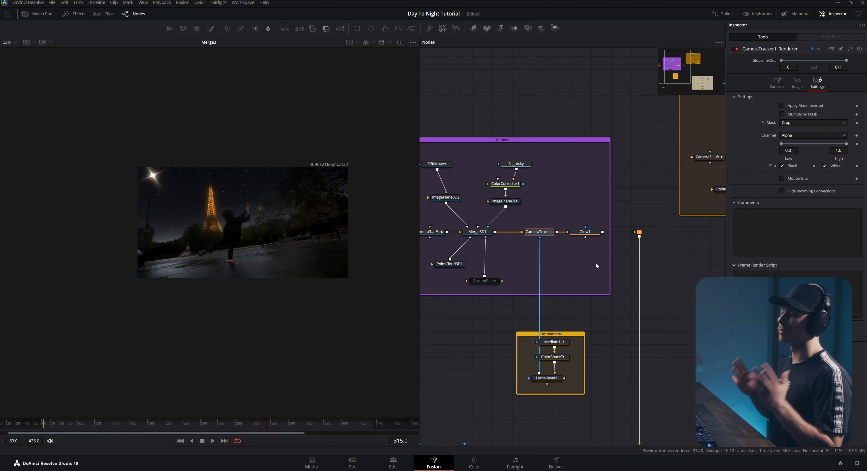
pyautogui.scroll(2, 201, 217)
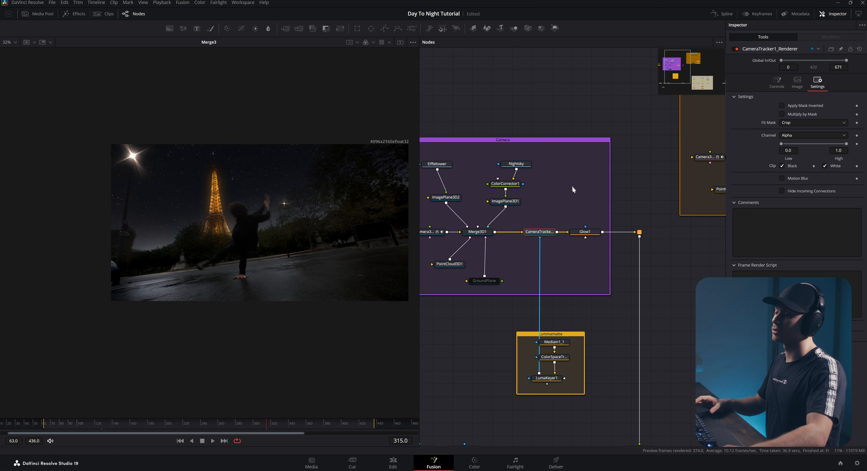
pyautogui.moveTo(528, 248); pyautogui.dragTo(548, 231)
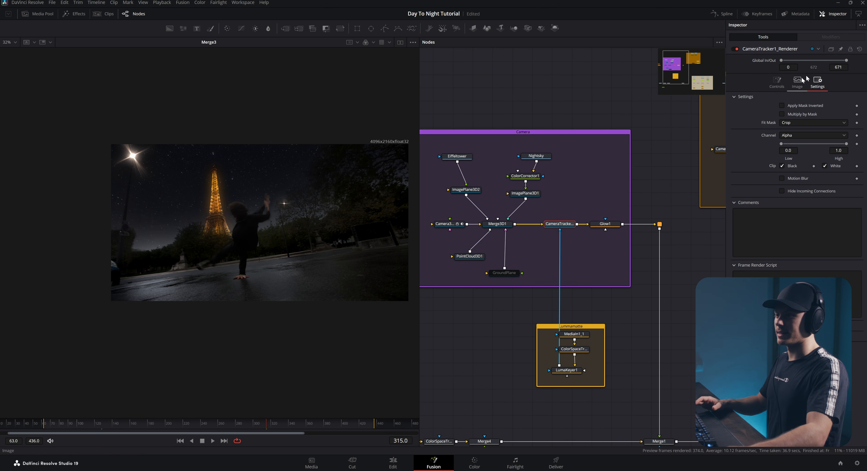
pyautogui.click(781, 178)
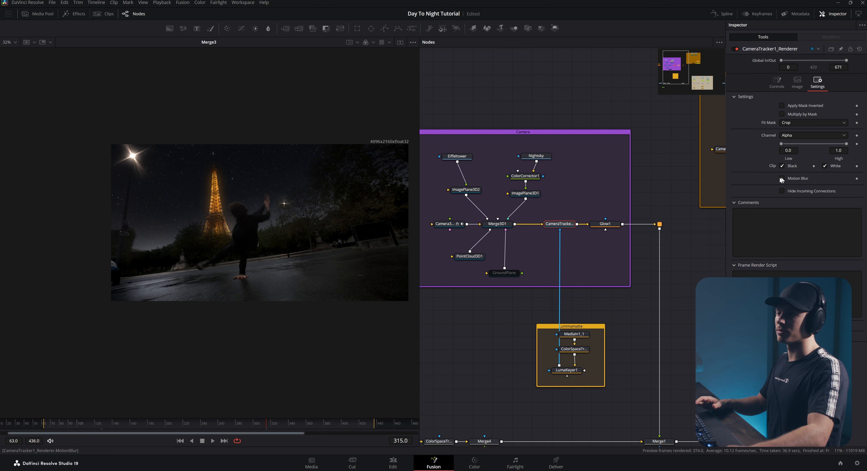
pyautogui.moveTo(658, 204); pyautogui.dragTo(577, 197)
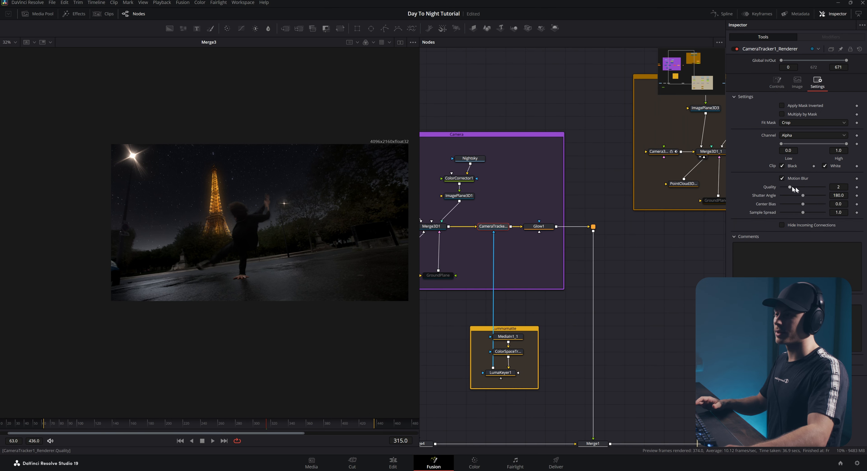
pyautogui.moveTo(792, 189); pyautogui.dragTo(801, 189)
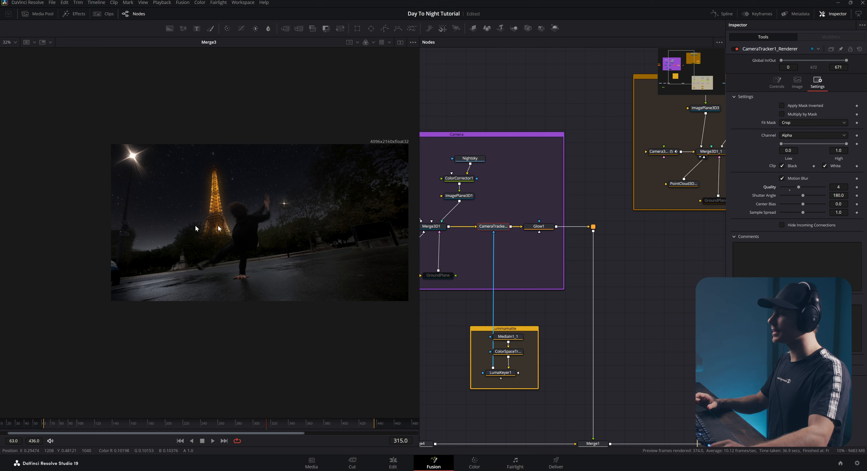
# - Select the CameraTracker renderer in the Streetlights group
pyautogui.moveTo(554, 201); pyautogui.dragTo(437, 208)
pyautogui.moveTo(633, 197); pyautogui.dragTo(586, 230)
pyautogui.click(609, 191)
pyautogui.moveTo(551, 193); pyautogui.dragTo(502, 217)
pyautogui.moveTo(563, 245)
pyautogui.mouseDown()
pyautogui.moveTo(526, 150)
pyautogui.moveTo(559, 241)
pyautogui.mouseUp()
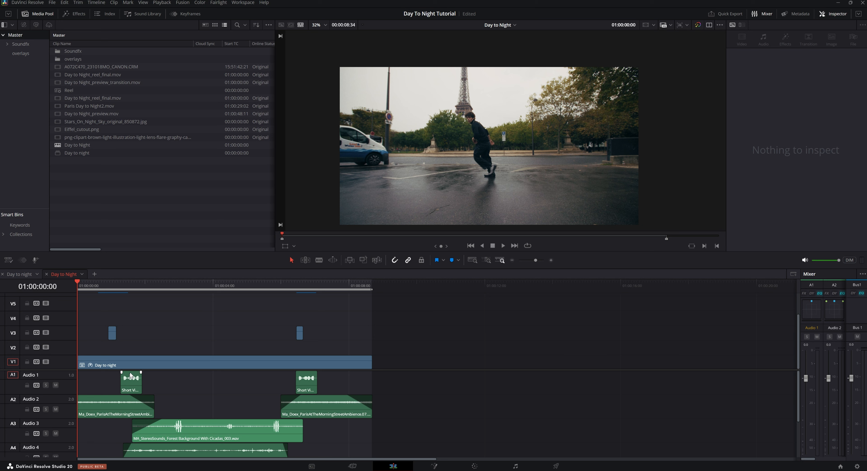
# - Select the Day to night clip on the edit timeline and check the timeline frame rate in the project settings
pyautogui.click(137, 355)
pyautogui.moveTo(83, 284); pyautogui.dragTo(77, 291)
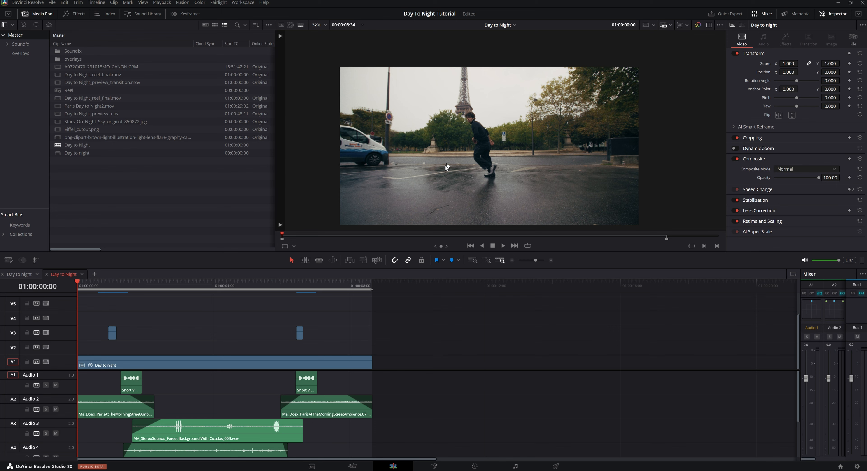
pyautogui.hotkey('shift', '9')
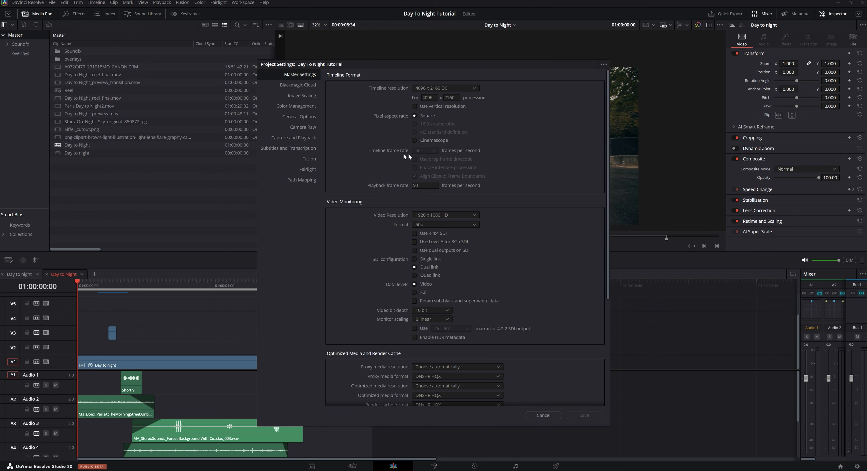
pyautogui.click(543, 414)
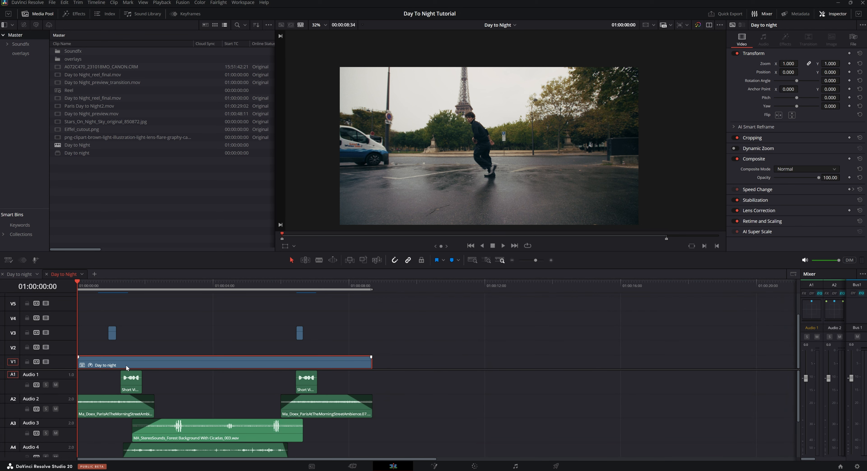
# - Open the Day to night compound clip and disable the V3 Adjustment Clip and Day to Night_preview.mov to play the original footage
pyautogui.doubleClick(126, 364)
pyautogui.moveTo(220, 310); pyautogui.dragTo(292, 304)
pyautogui.click(267, 347)
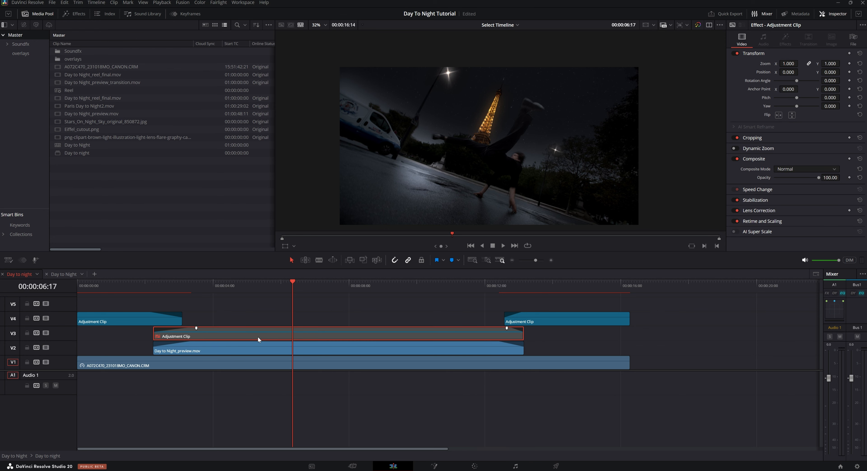
pyautogui.press('d')
pyautogui.press('space')
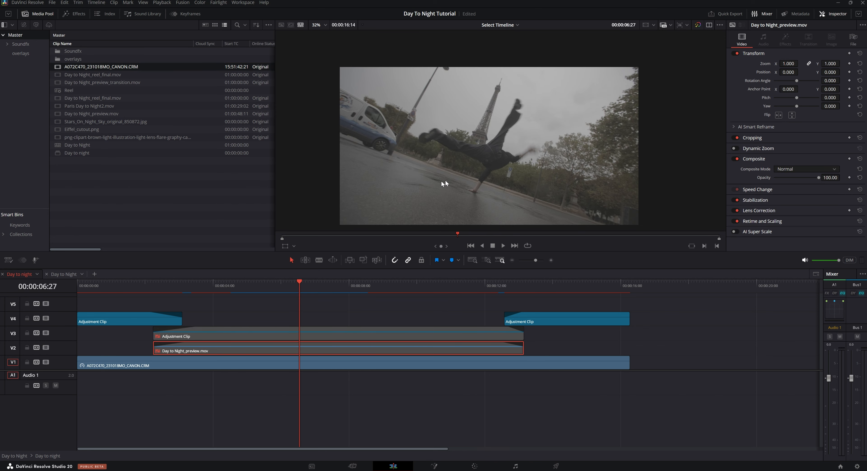
pyautogui.press('space')
# - Check the video frame rate in the clip attributes of A072C470_231018MO_CANON.CRM
pyautogui.rightClick(111, 67)
pyautogui.click(135, 242)
pyautogui.click(358, 133)
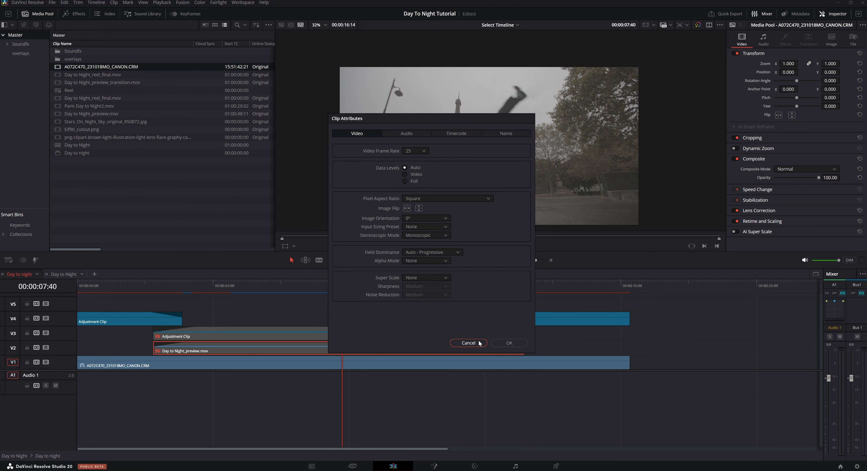
# - Close the clip attributes without changes and play the original footage with the night layers disabled
pyautogui.click(468, 342)
pyautogui.click(295, 287)
pyautogui.press('space')
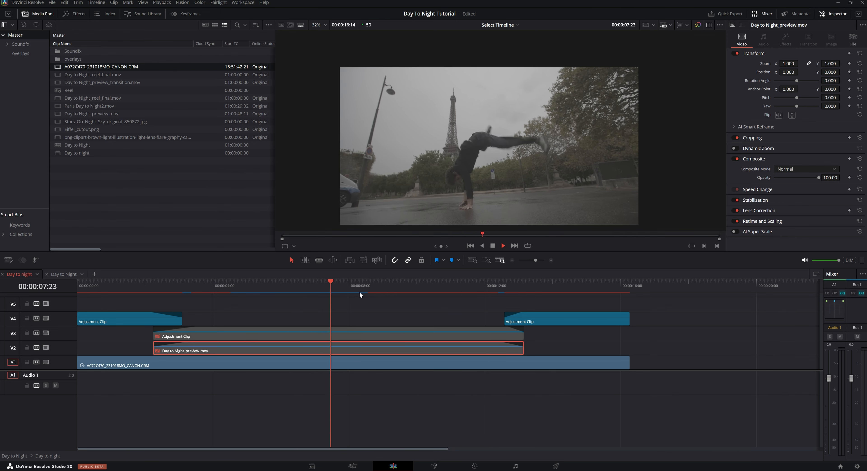
pyautogui.press('space')
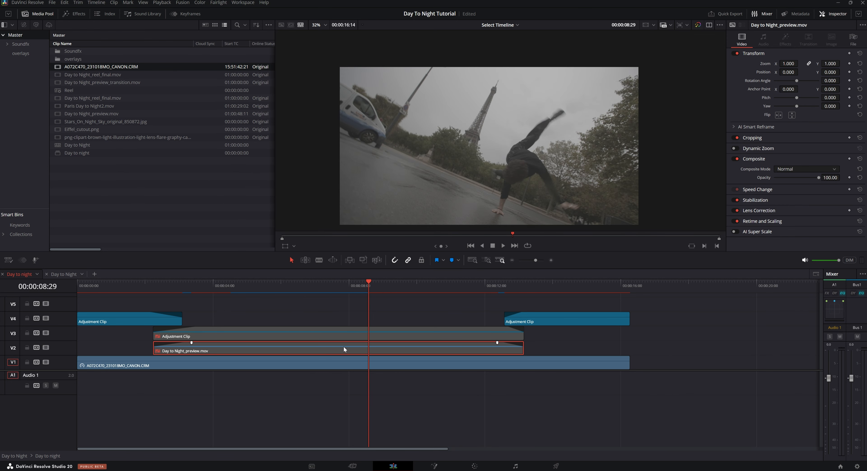
# - Re-enable Day to Night_preview.mov on V2 and the Adjustment Clip on V3
pyautogui.press('d')
pyautogui.moveTo(217, 287); pyautogui.dragTo(128, 304)
pyautogui.click(211, 331)
pyautogui.click(217, 285)
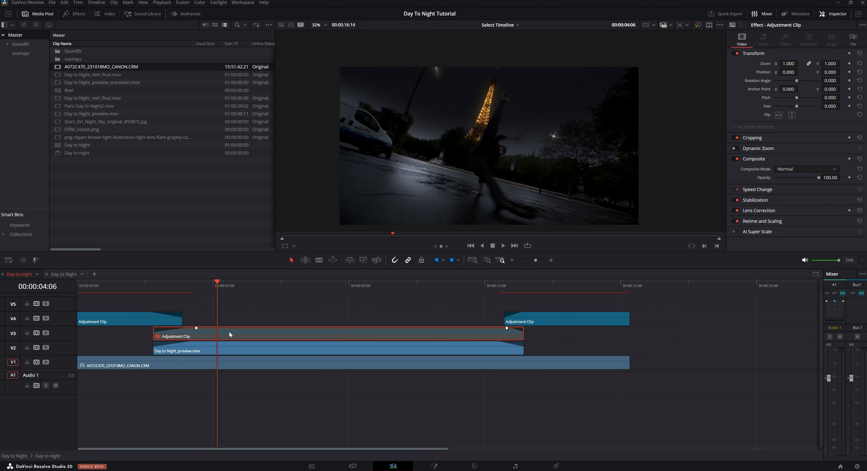
pyautogui.press('d')
# - Toggle the opening Adjustment Clip on V4 off and back on to compare the daytime grade
pyautogui.moveTo(498, 286); pyautogui.dragTo(132, 305)
pyautogui.click(131, 322)
pyautogui.press('d')
pyautogui.press('d')
# - Scrub and play the overlapping fades of the adjustment clips and Day to Night_preview.mov to review the day-to-night transition
pyautogui.click(208, 288)
pyautogui.click(218, 337)
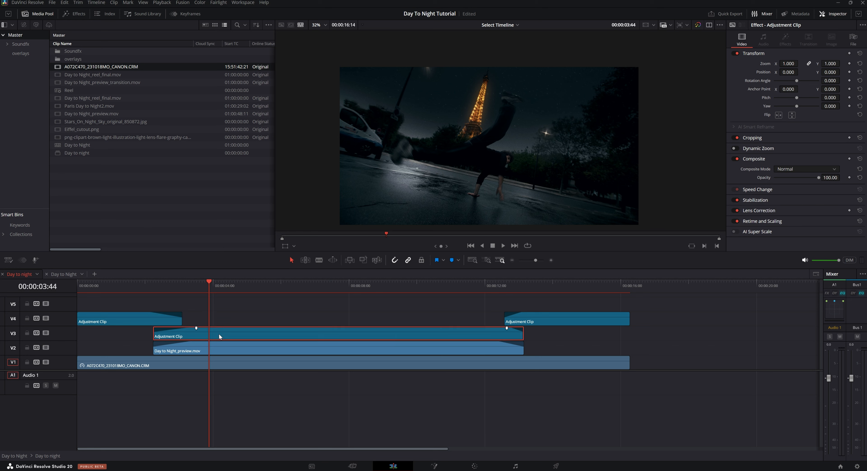
pyautogui.moveTo(214, 293); pyautogui.dragTo(146, 293)
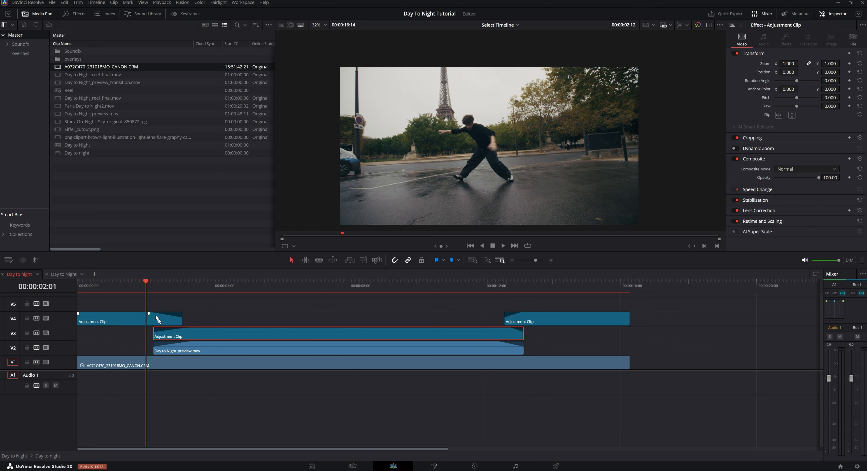
pyautogui.moveTo(514, 285); pyautogui.dragTo(153, 337)
pyautogui.scroll(3, 154, 339)
pyautogui.click(363, 346)
pyautogui.press('space')
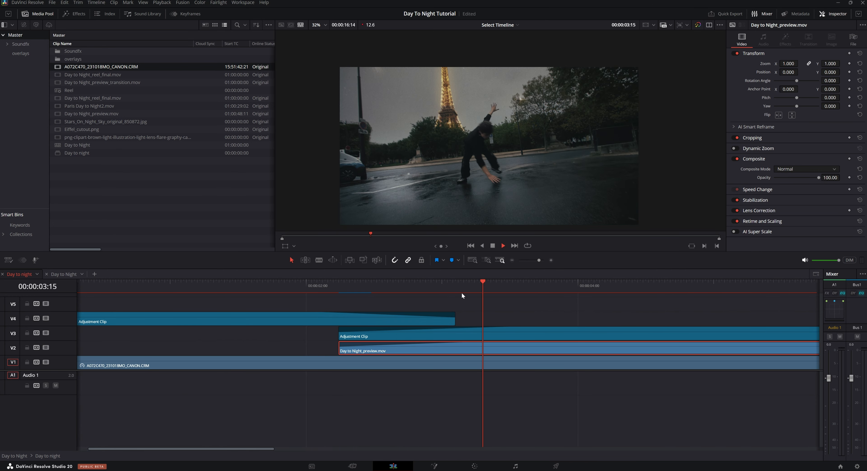
pyautogui.press('space')
# - Switch to the Day to Night timeline and play the opening transition around the first film-strip overlay
pyautogui.click(73, 275)
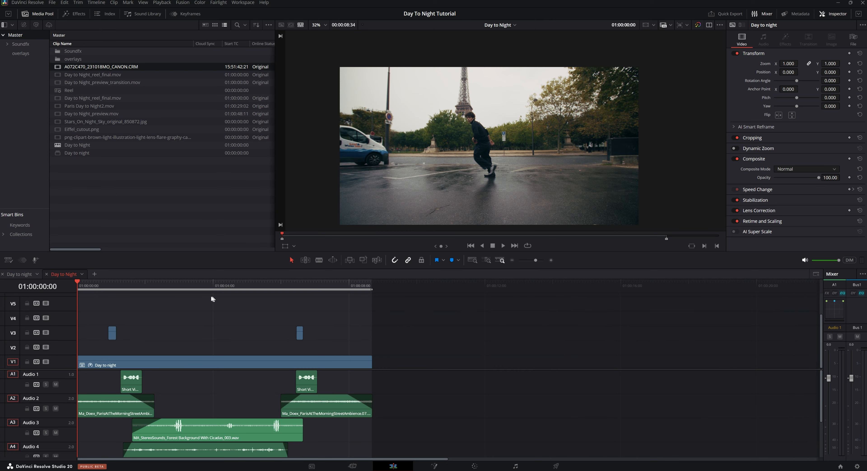
pyautogui.click(103, 286)
pyautogui.click(182, 286)
pyautogui.press('space')
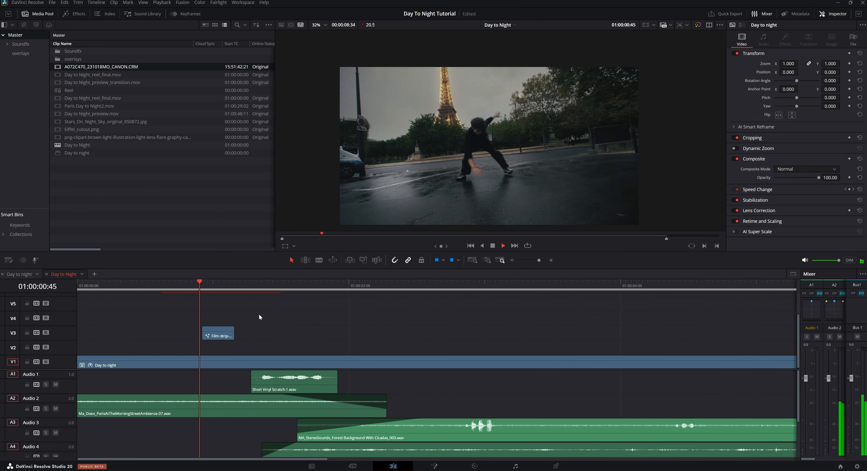
pyautogui.press('space')
# - Replay the opening of the Day to Night timeline from the daytime run through the change to night
pyautogui.click(181, 288)
pyautogui.press('space')
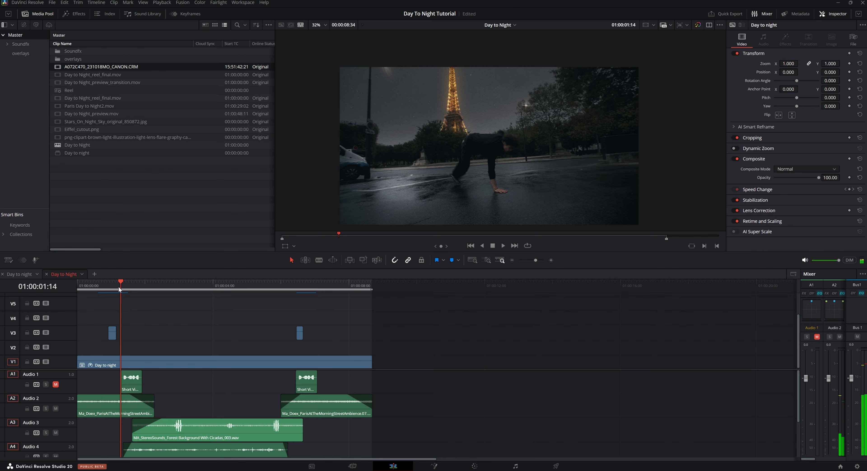
pyautogui.press('space')
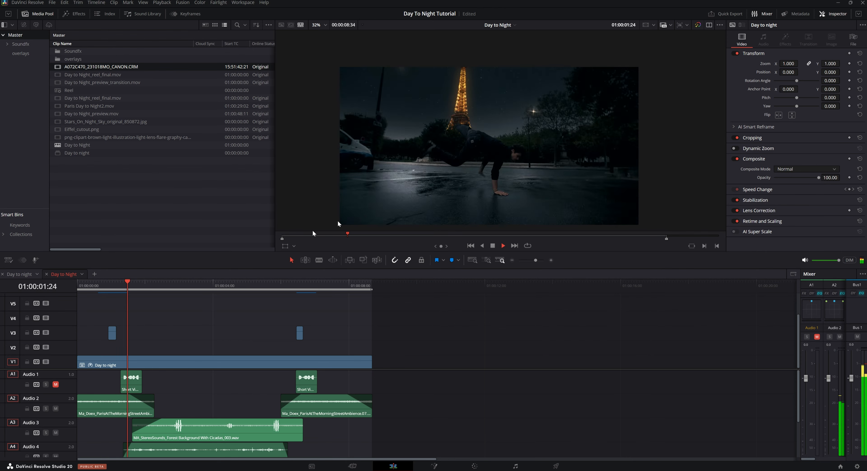
pyautogui.click(98, 290)
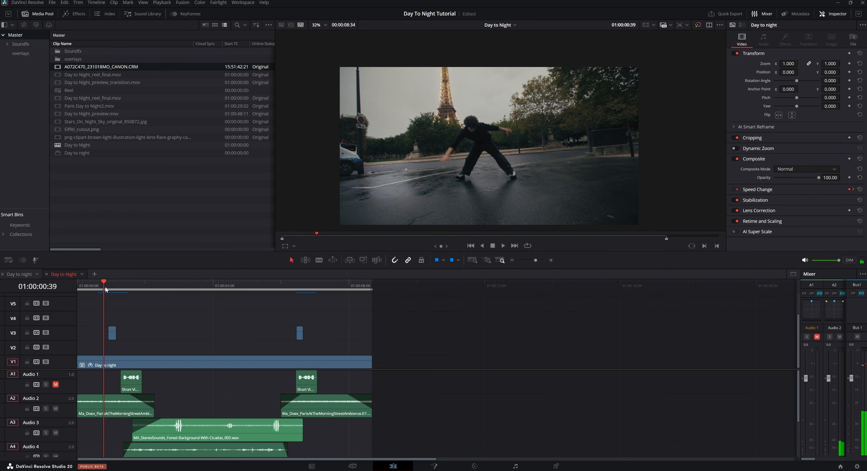
pyautogui.click(84, 291)
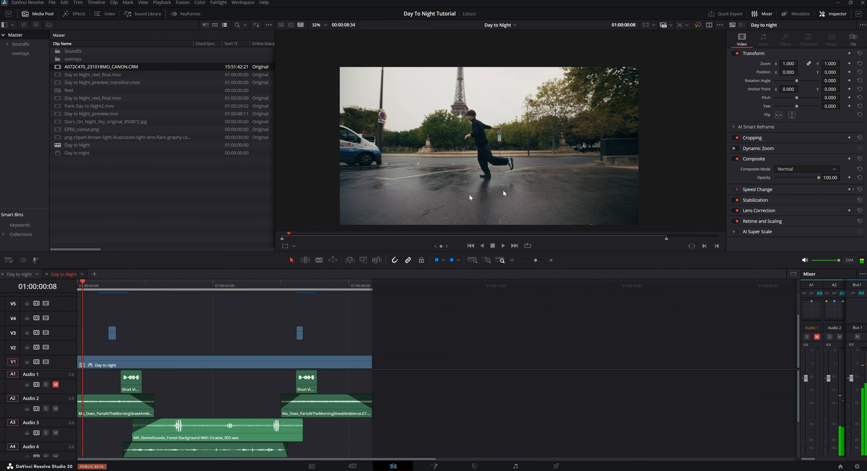
pyautogui.press('space')
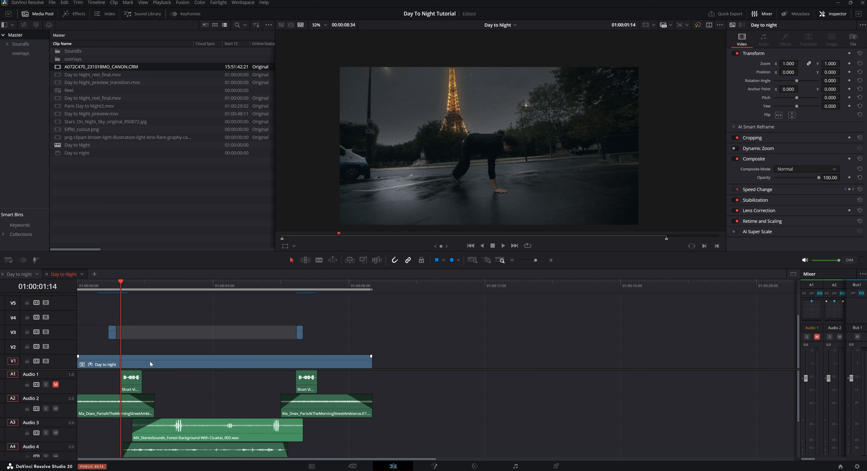
# - Show the retime controls of the Day to night clip on V1 and list its keyframed parameters
pyautogui.click(150, 363)
pyautogui.hotkey('ctrl', 'r')
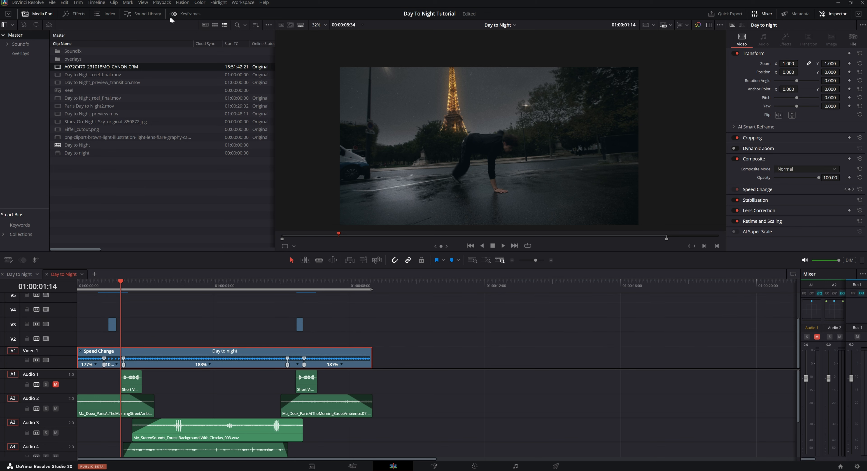
pyautogui.click(182, 16)
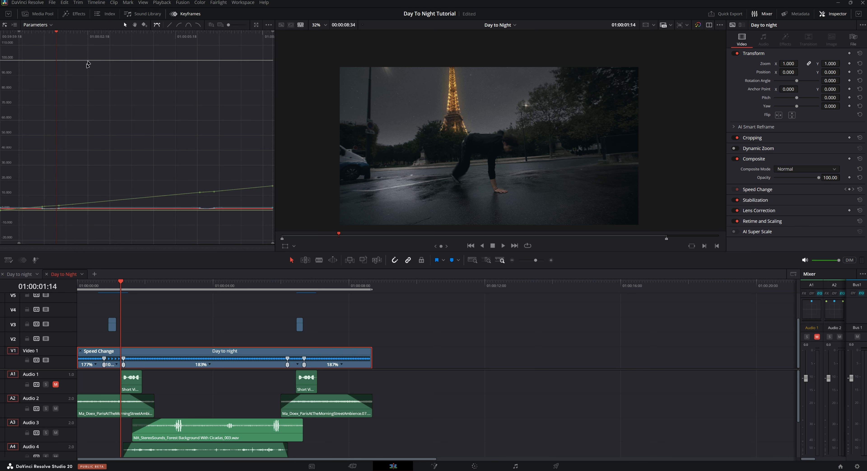
pyautogui.click(14, 25)
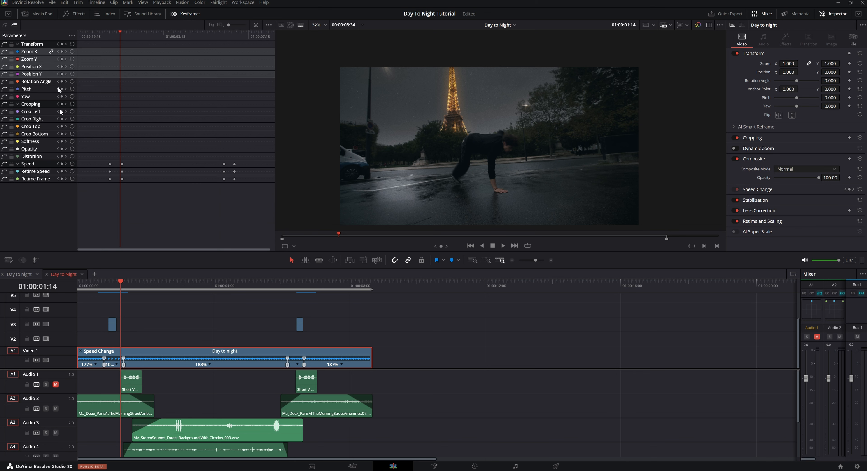
# - Examine the Day to night clip's speed keyframes and Retime Speed curve, and play through the speed ramp
pyautogui.moveTo(142, 205); pyautogui.dragTo(106, 162)
pyautogui.moveTo(242, 212); pyautogui.dragTo(194, 143)
pyautogui.click(178, 329)
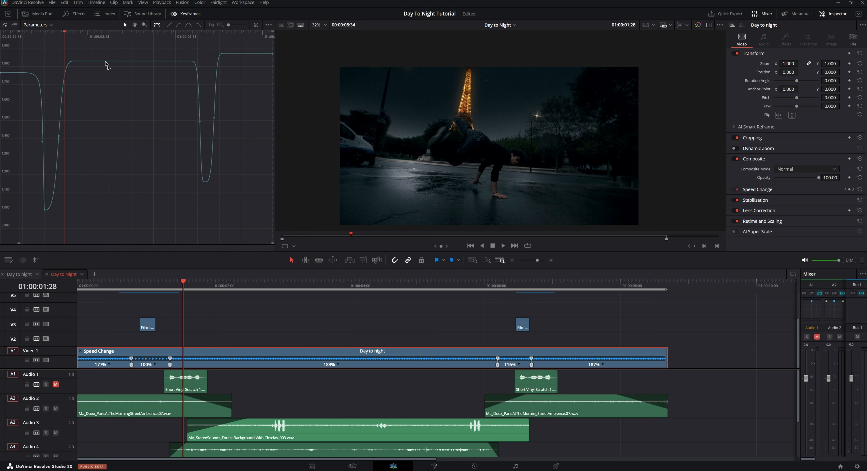
pyautogui.click(122, 283)
pyautogui.press('space')
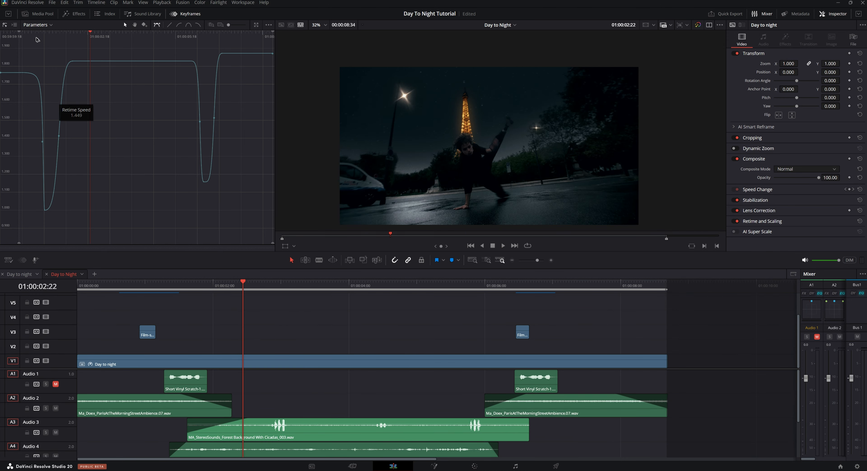
# - Start a new timeline in the Master bin that uses custom settings instead of the project settings
pyautogui.click(43, 15)
pyautogui.click(86, 174)
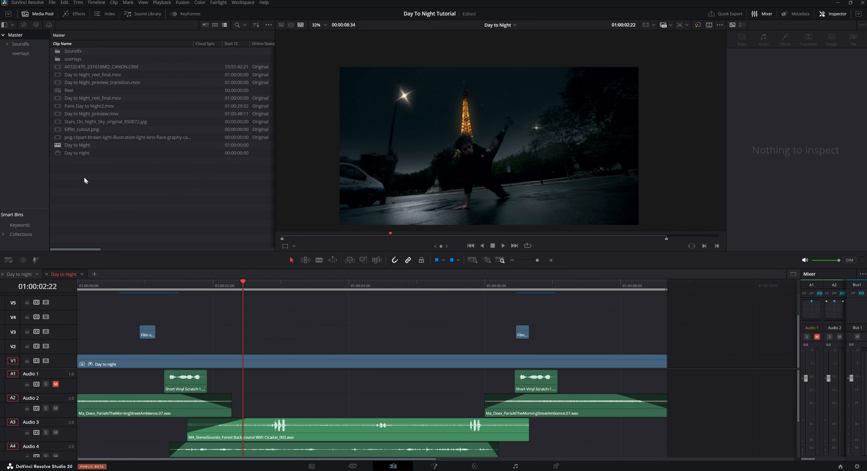
pyautogui.rightClick(87, 174)
pyautogui.moveTo(134, 180)
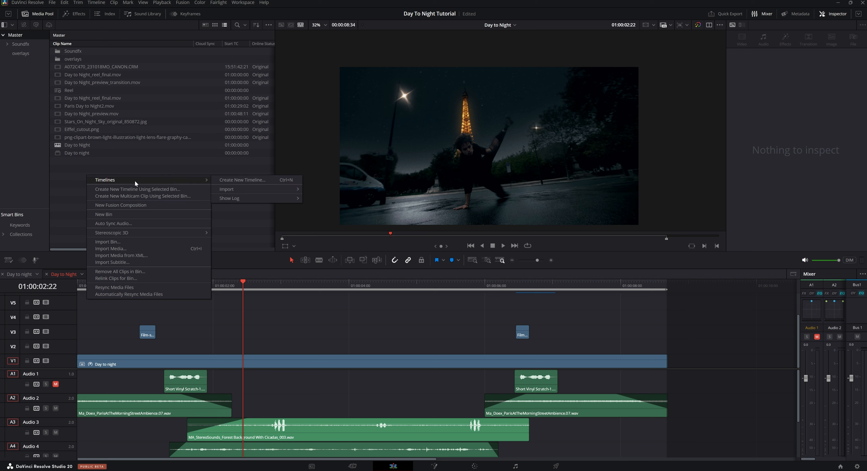
pyautogui.click(255, 179)
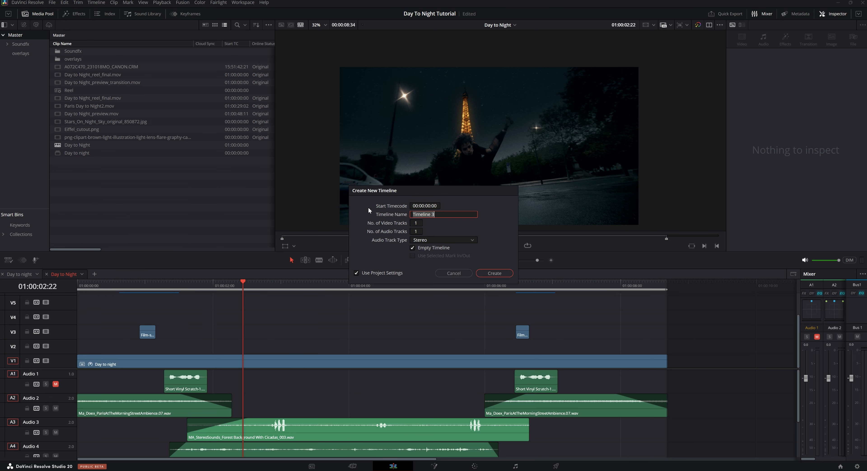
pyautogui.click(357, 272)
# - Set the format to vertical 1080 x 1920 HD with Scale full frame with crop, and create the timeline as Final Reel
pyautogui.click(416, 207)
pyautogui.click(428, 220)
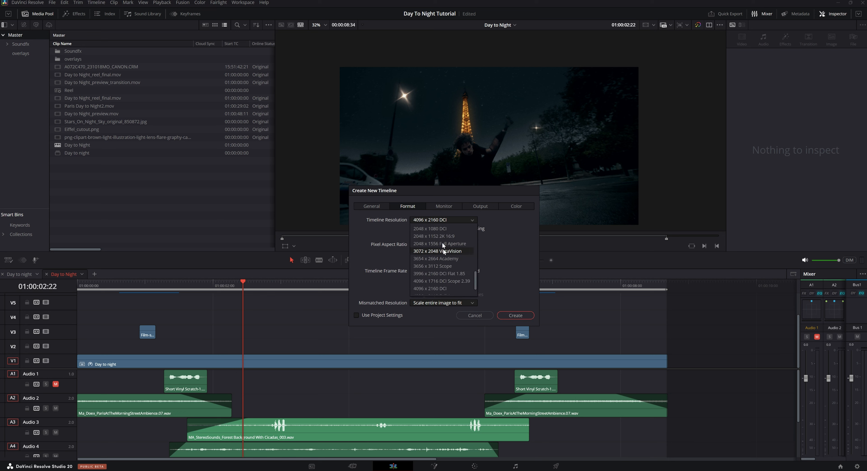
pyautogui.moveTo(475, 278); pyautogui.dragTo(472, 258)
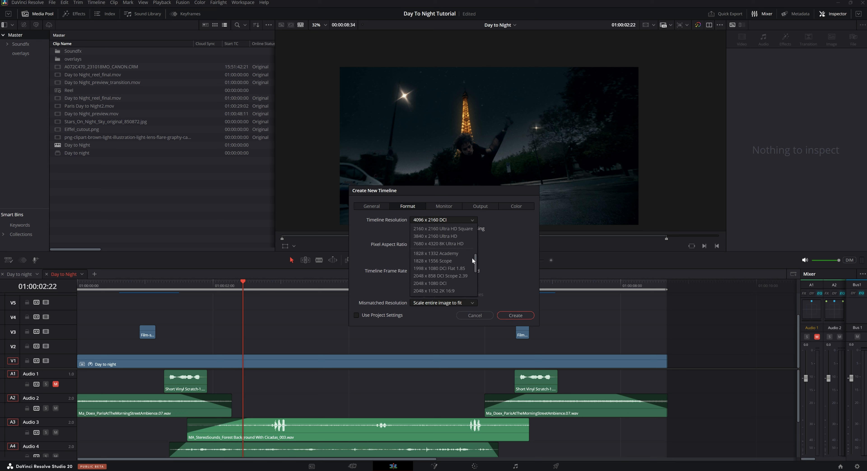
pyautogui.scroll(2, 441, 275)
pyautogui.click(414, 236)
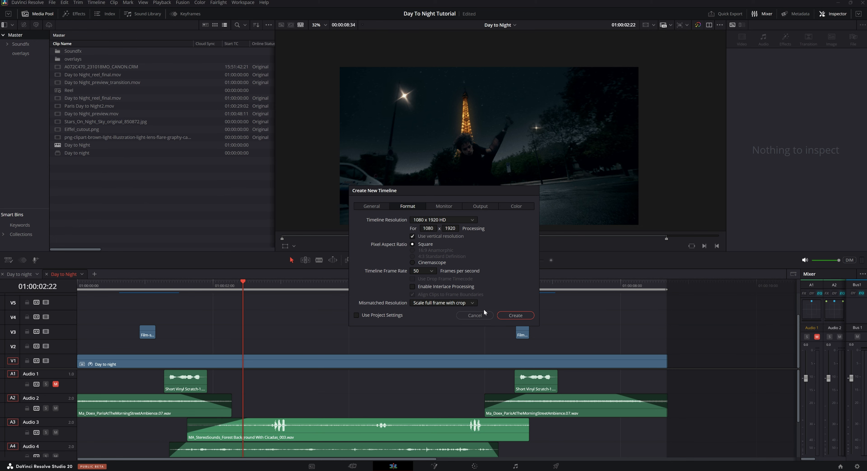
pyautogui.click(515, 315)
# - Copy all video and audio clips from the Day to Night timeline into the Final Reel timeline and check the vertical framing
pyautogui.moveTo(144, 338); pyautogui.dragTo(20, 462)
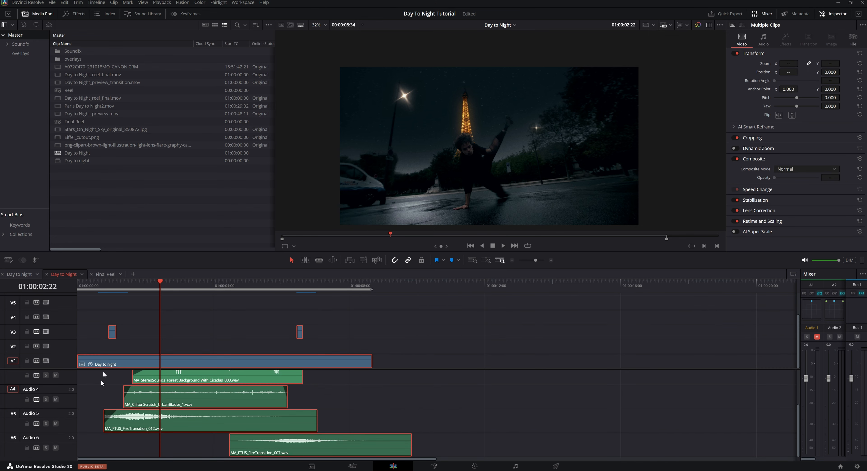
pyautogui.click(104, 275)
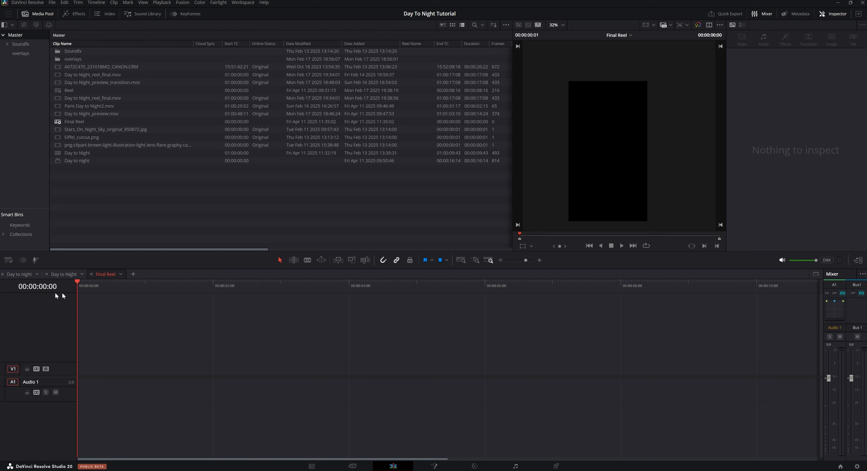
pyautogui.hotkey('ctrl', 'v')
pyautogui.moveTo(138, 285); pyautogui.dragTo(184, 285)
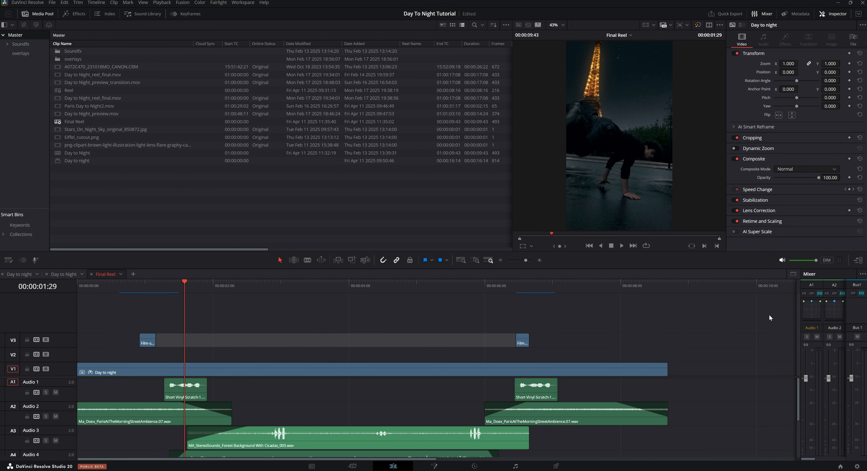
# - Expand the viewer to full height and review the Final Reel's framing in playback and in full screen
pyautogui.click(858, 260)
pyautogui.press('space')
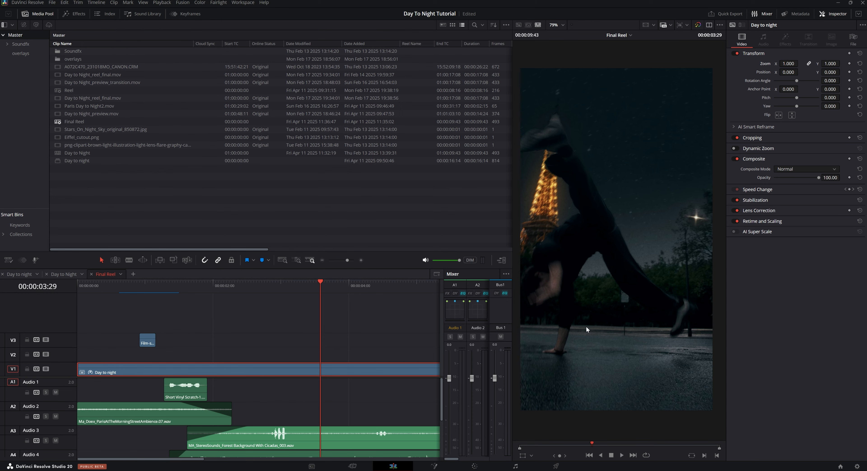
pyautogui.press('ctrl')
pyautogui.press('ctrl')
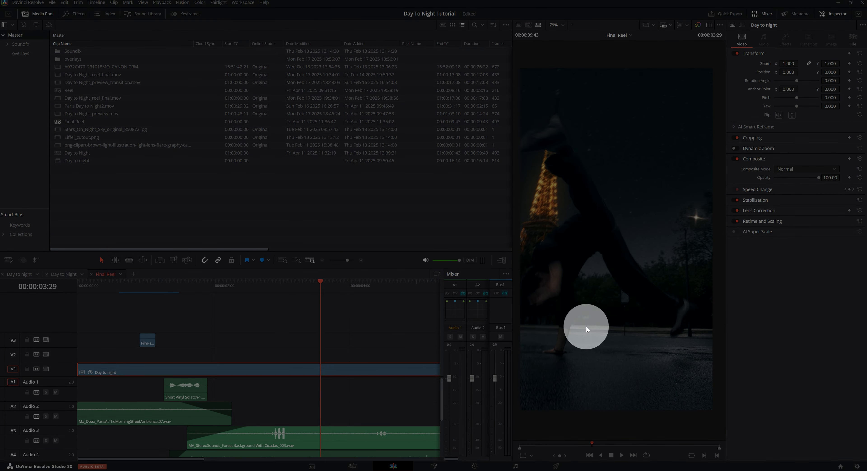
pyautogui.hotkey('ctrl', 'f')
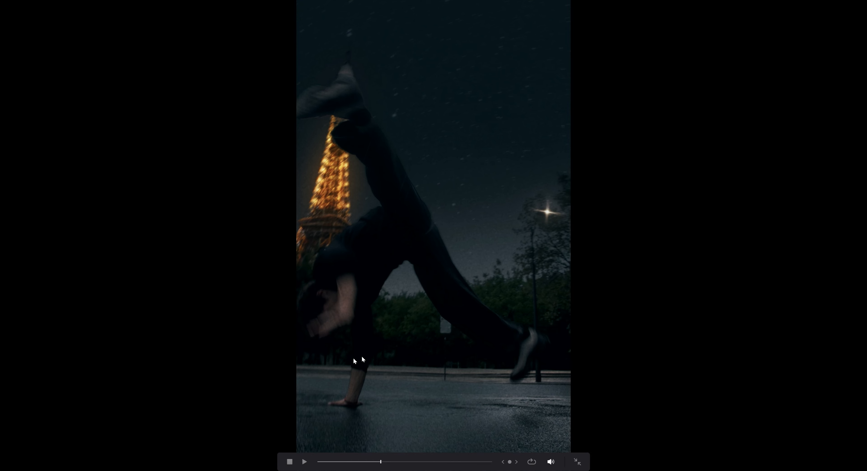
pyautogui.click(577, 461)
pyautogui.moveTo(326, 282); pyautogui.dragTo(359, 285)
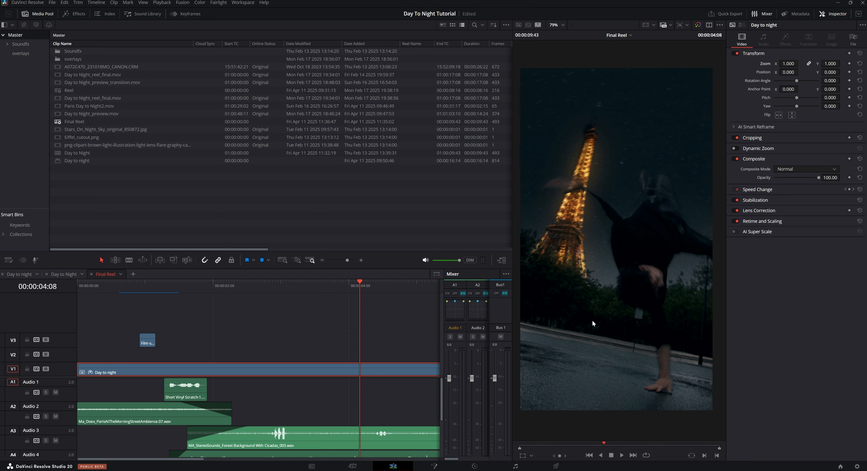